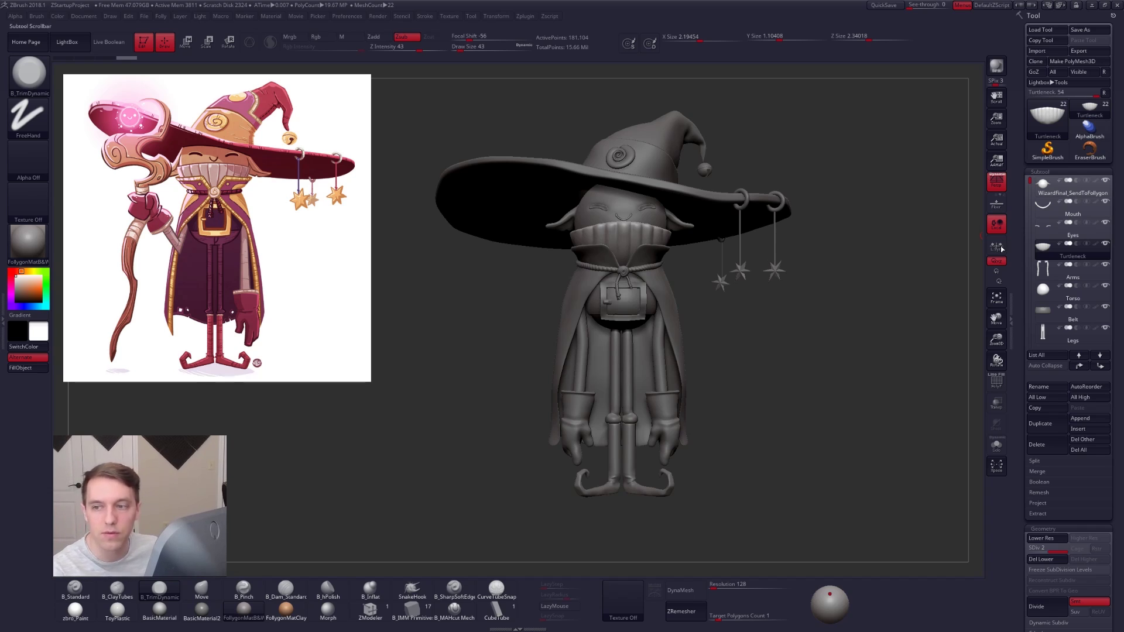
# - Inspect the character model from several angles and preview its polypaint with the zbro_Paint material, restoring the unpainted grey display
pyautogui.moveTo(702, 336); pyautogui.dragTo(515, 331)
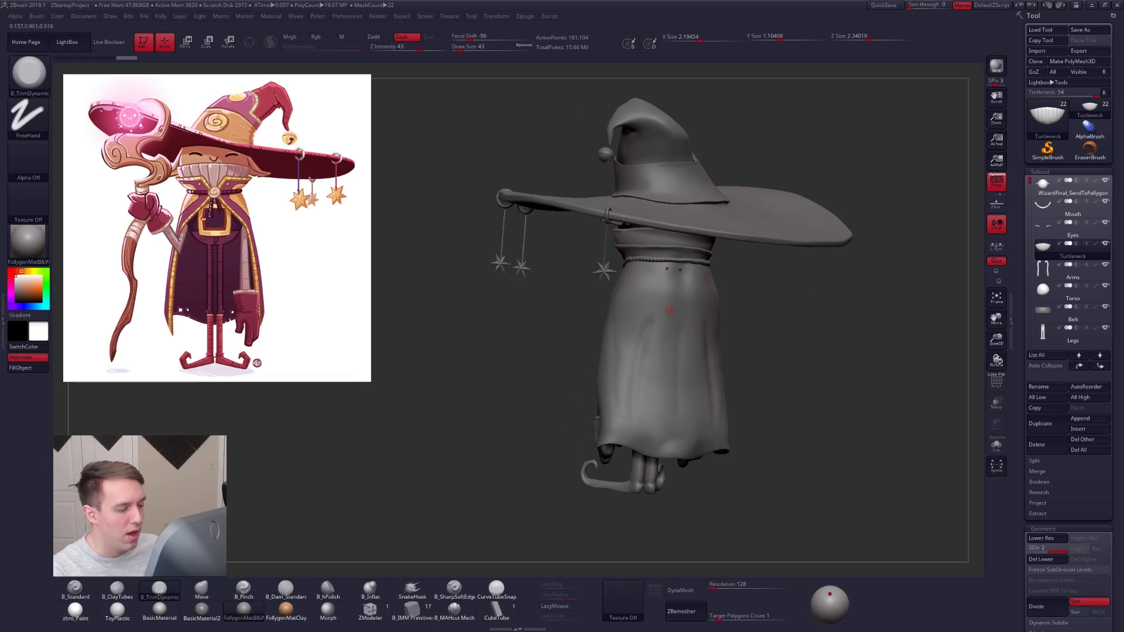
pyautogui.moveTo(585, 330); pyautogui.dragTo(737, 343)
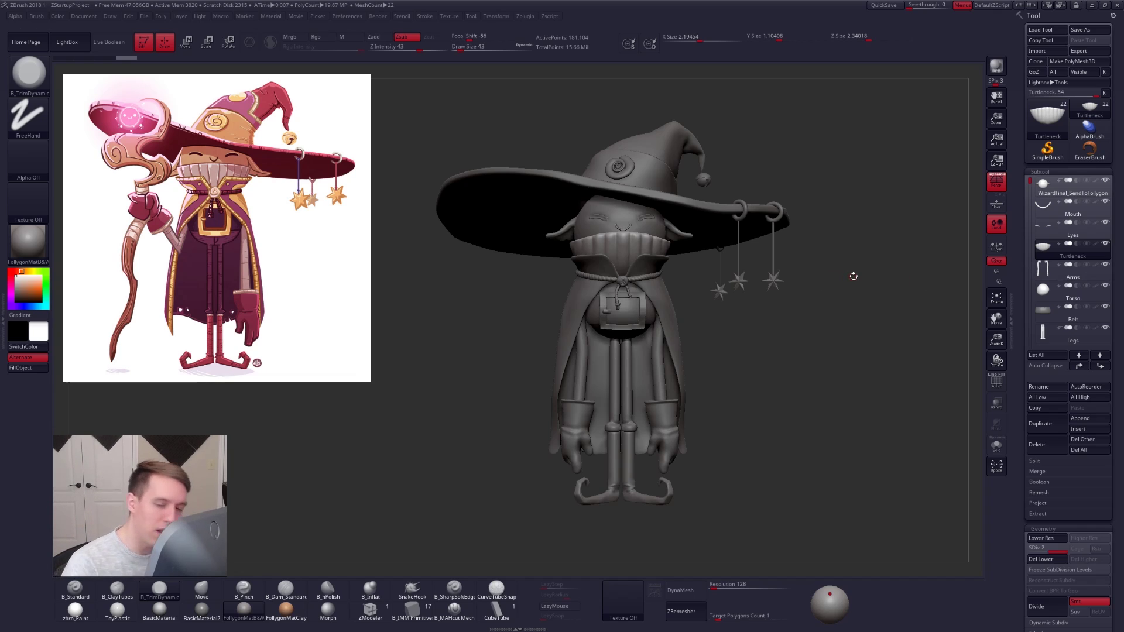
pyautogui.keyDown('shift'); pyautogui.click(1096, 243); pyautogui.keyUp('shift')
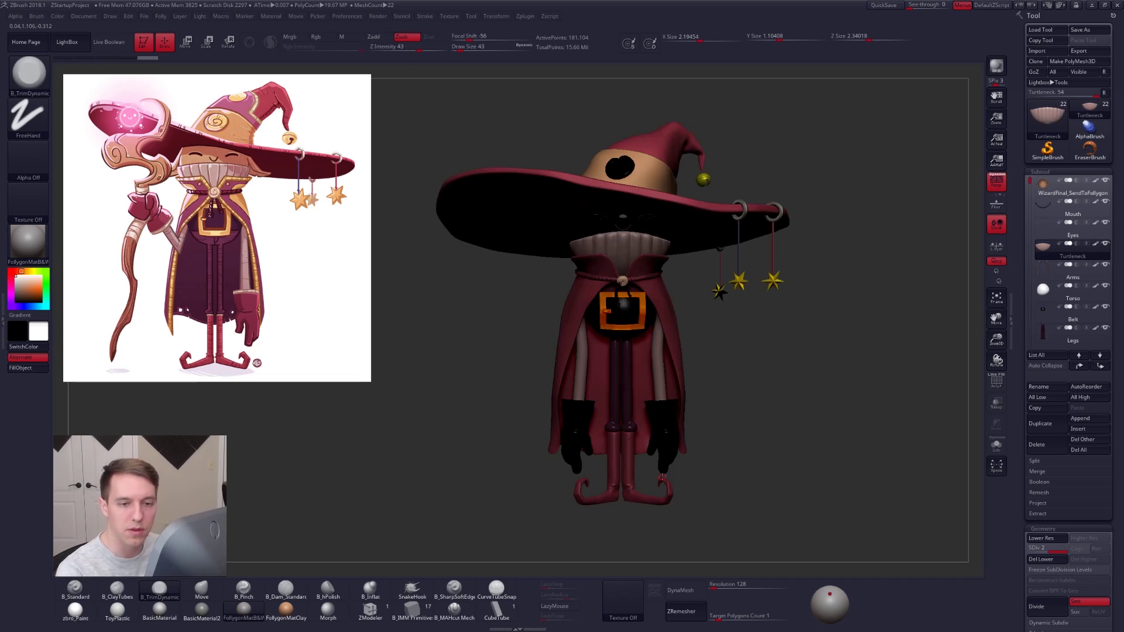
pyautogui.click(75, 610)
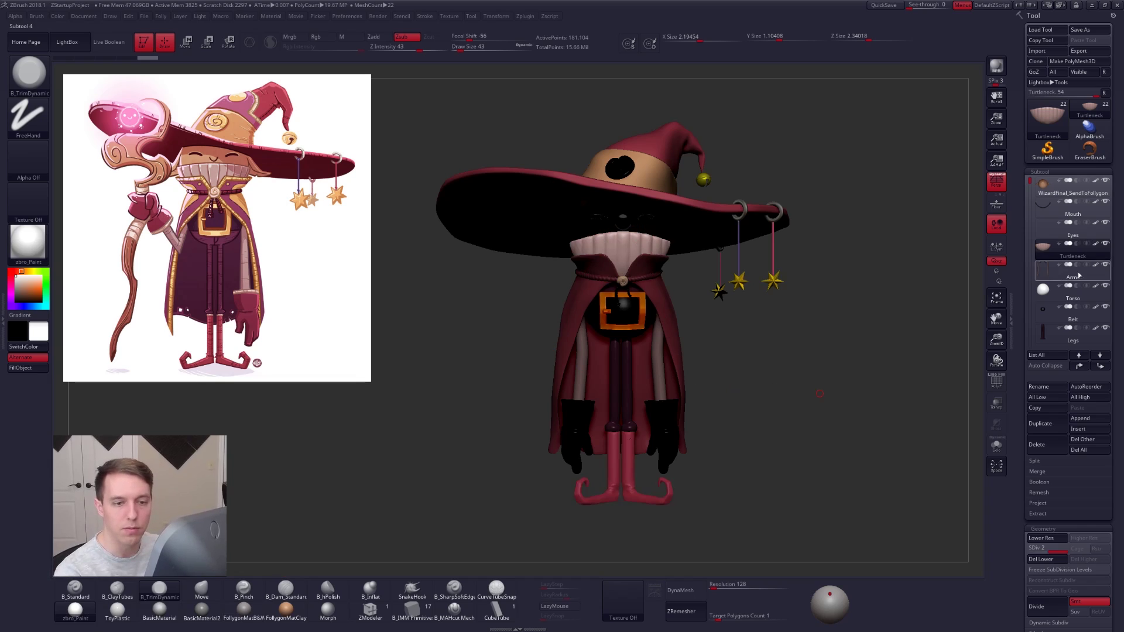
pyautogui.press('shift')
pyautogui.click(159, 611)
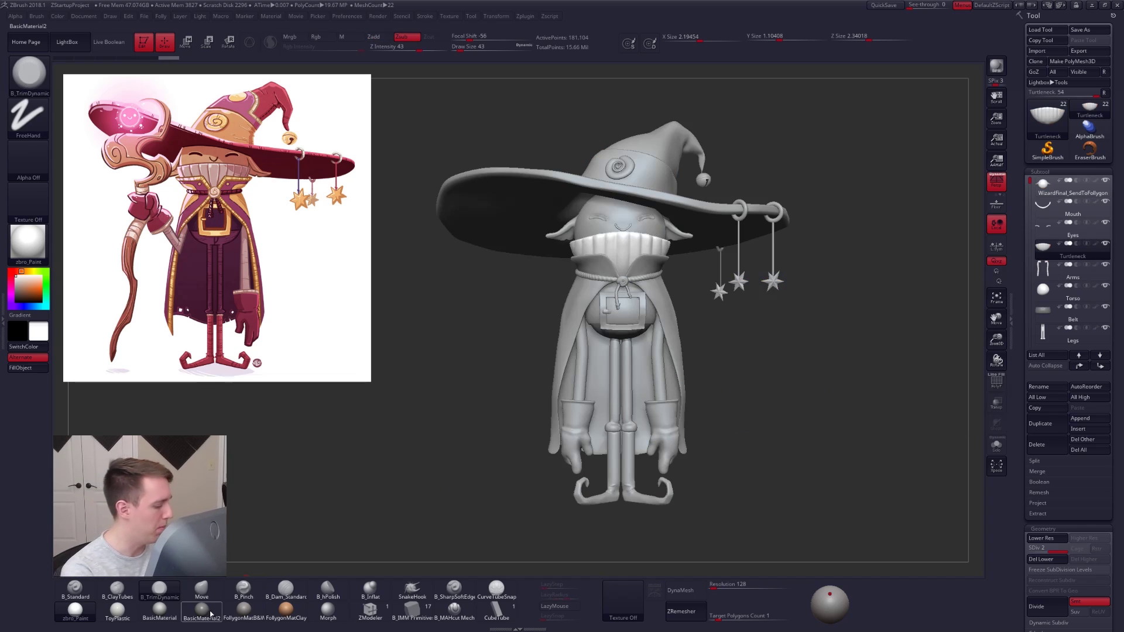
pyautogui.click(244, 611)
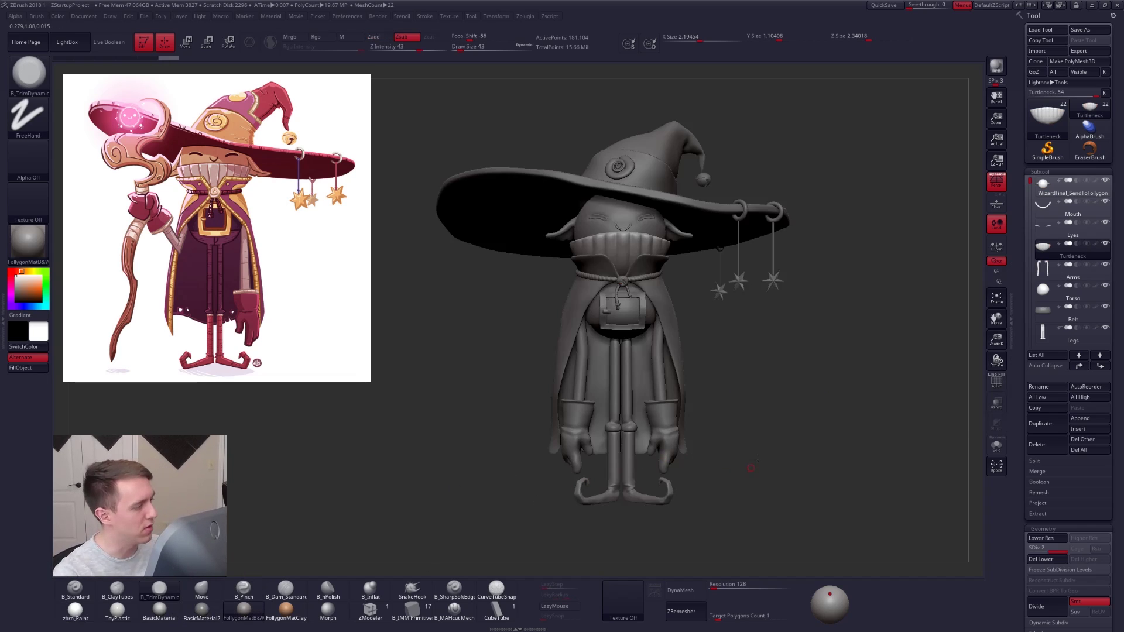
pyautogui.moveTo(768, 436); pyautogui.dragTo(766, 447)
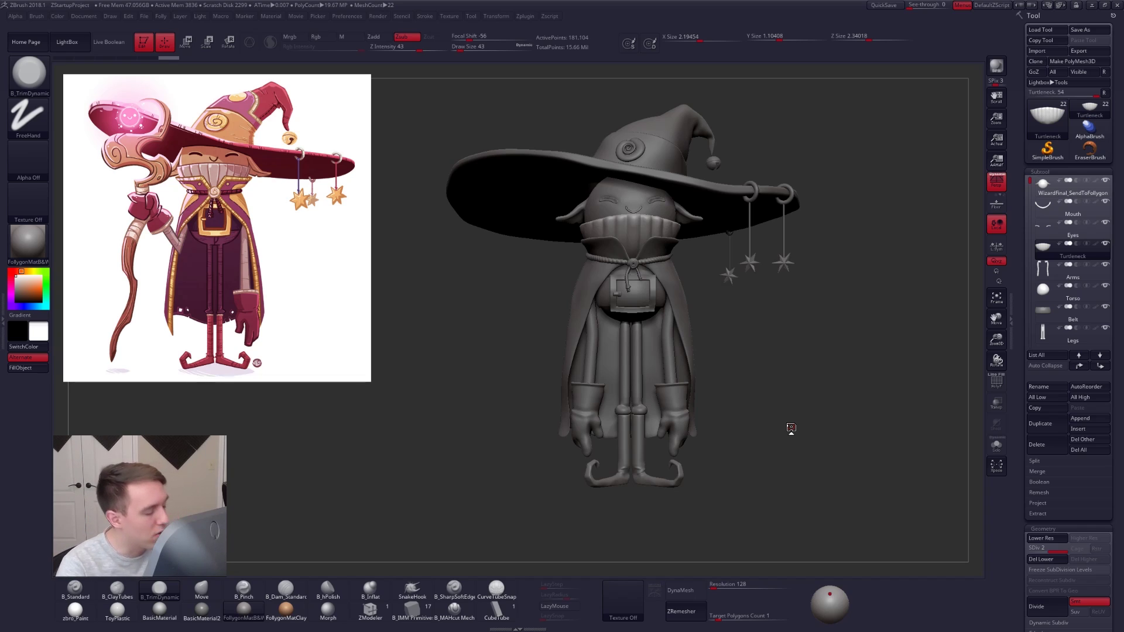
# - Select the Boots subtool and isolate it in Solo mode, framed at the center of the canvas
pyautogui.keyDown('alt'); pyautogui.click(670, 481); pyautogui.keyUp('alt')
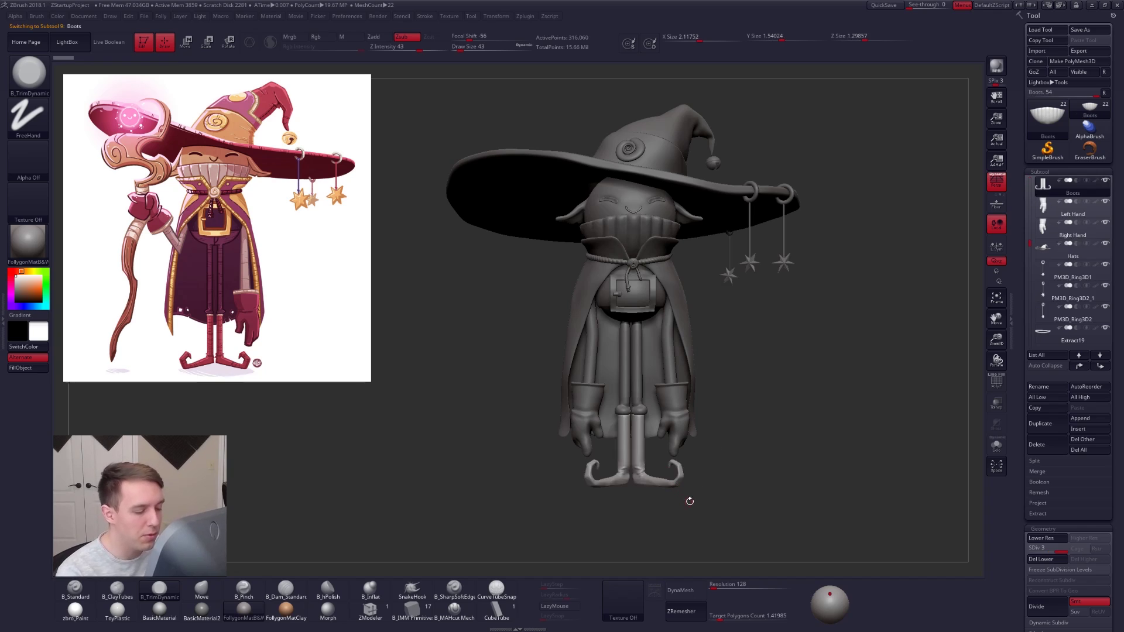
pyautogui.keyDown('alt'); pyautogui.moveTo(689, 502); pyautogui.dragTo(687, 317); pyautogui.keyUp('alt')
pyautogui.hotkey('alt', 's')
pyautogui.keyDown('alt'); pyautogui.moveTo(715, 381); pyautogui.dragTo(736, 442); pyautogui.keyUp('alt')
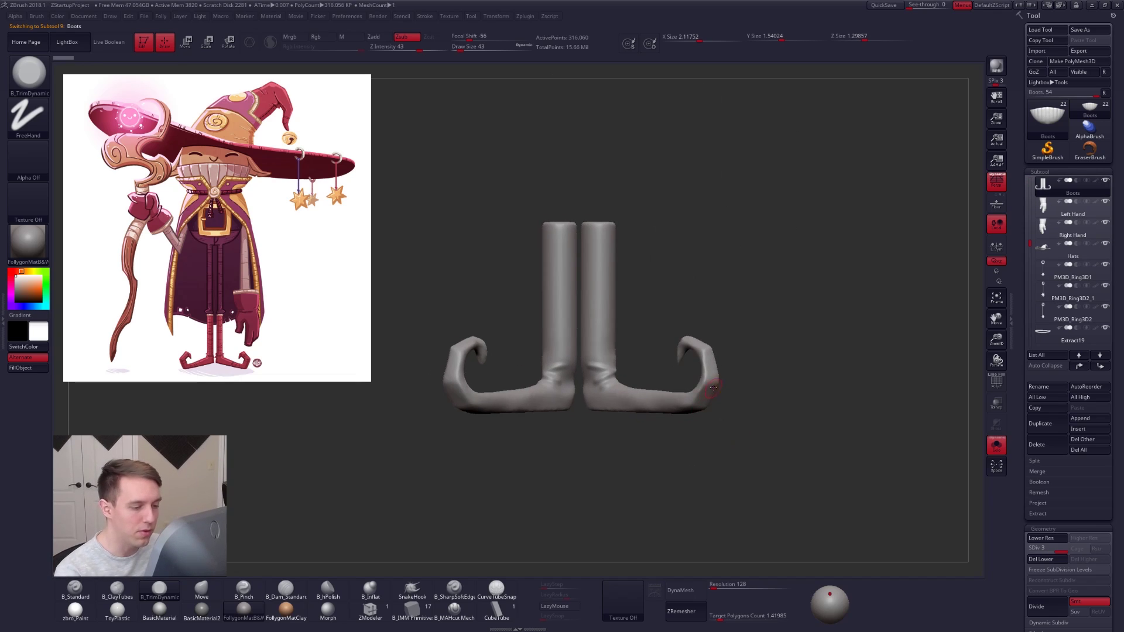
pyautogui.hotkey('shift', 'f')
pyautogui.hotkey('shift', 'f')
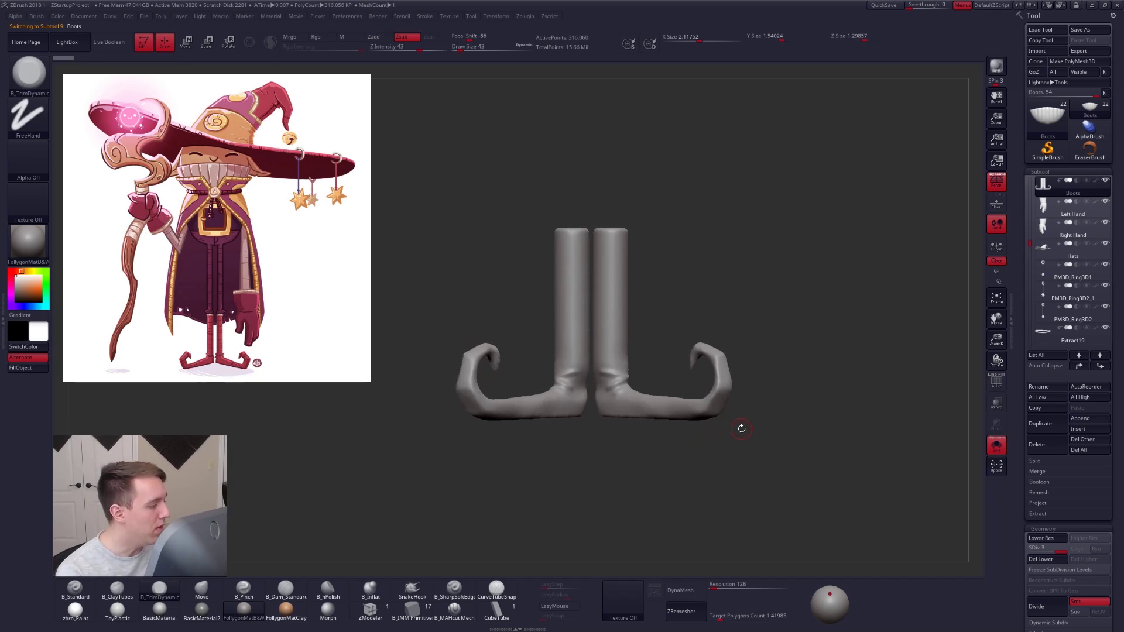
pyautogui.hotkey('ctrl', 'shift', 's')
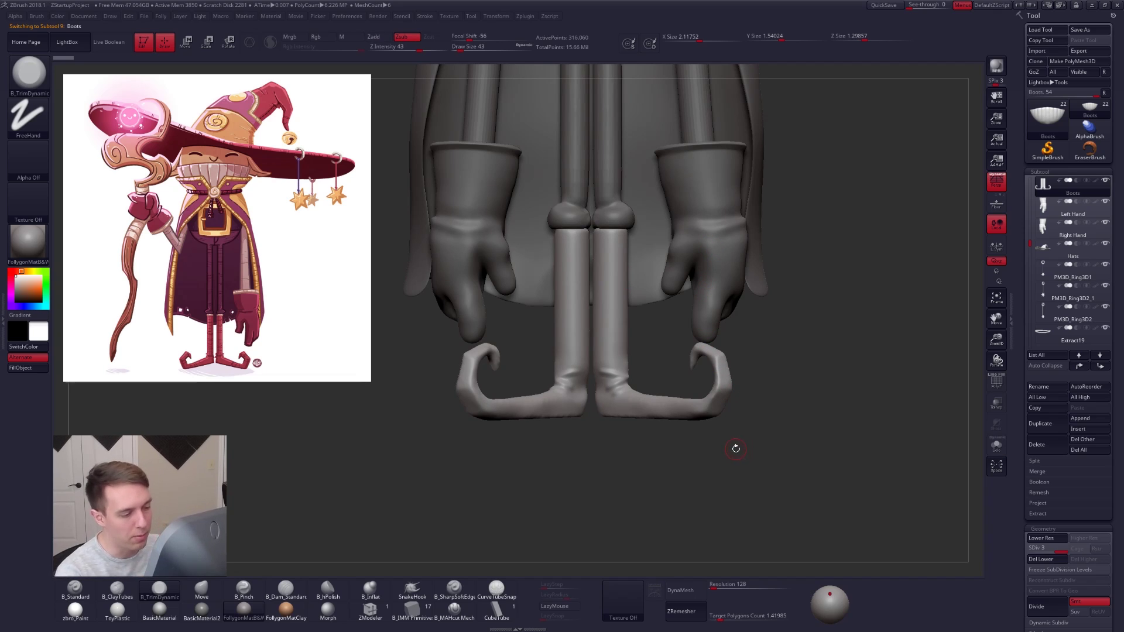
pyautogui.hotkey('ctrl', 'shift', 's')
pyautogui.hotkey('ctrl', 'shift', 'f')
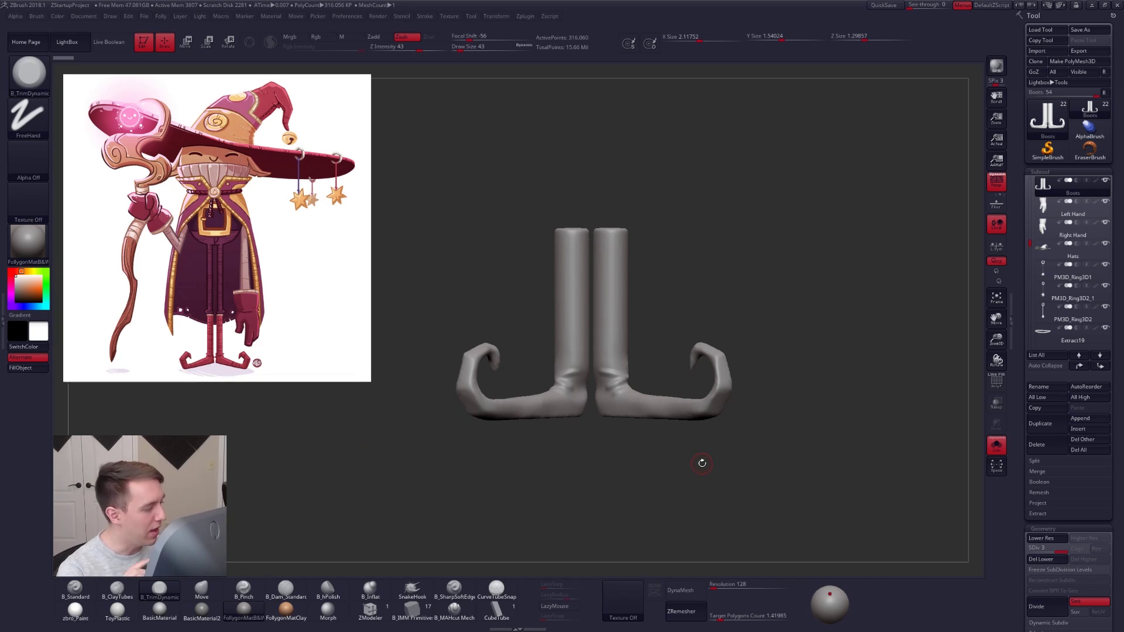
# - Reshape the curled toes of the boots with the Move brush at draw size 140
pyautogui.press('space')
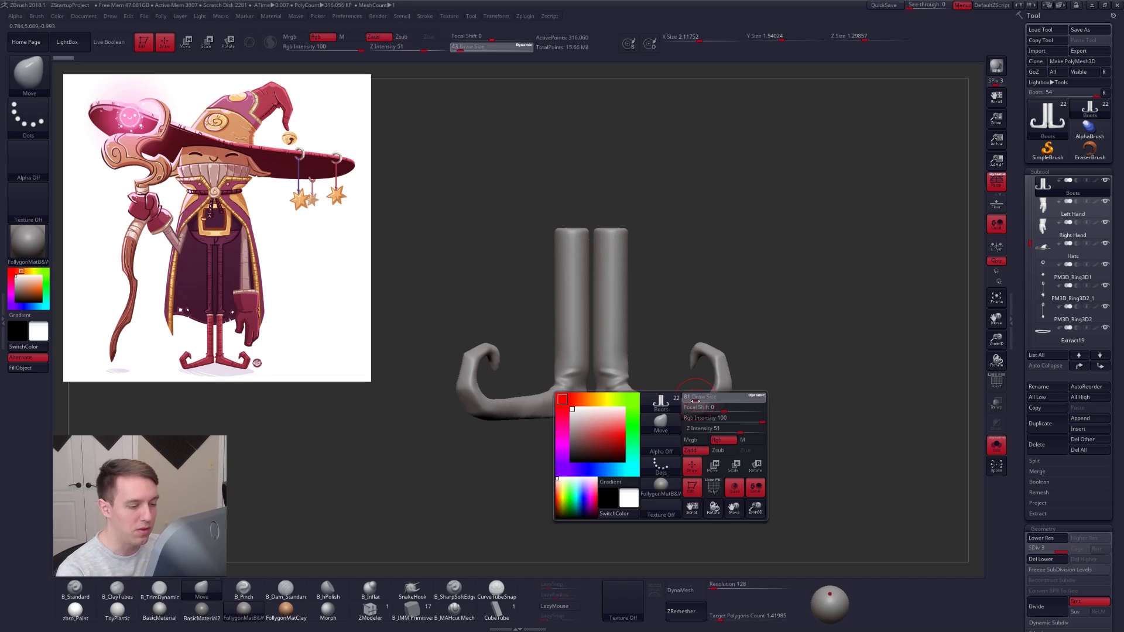
pyautogui.hotkey('shift', 'f')
pyautogui.hotkey('shift', 'f')
pyautogui.press('space')
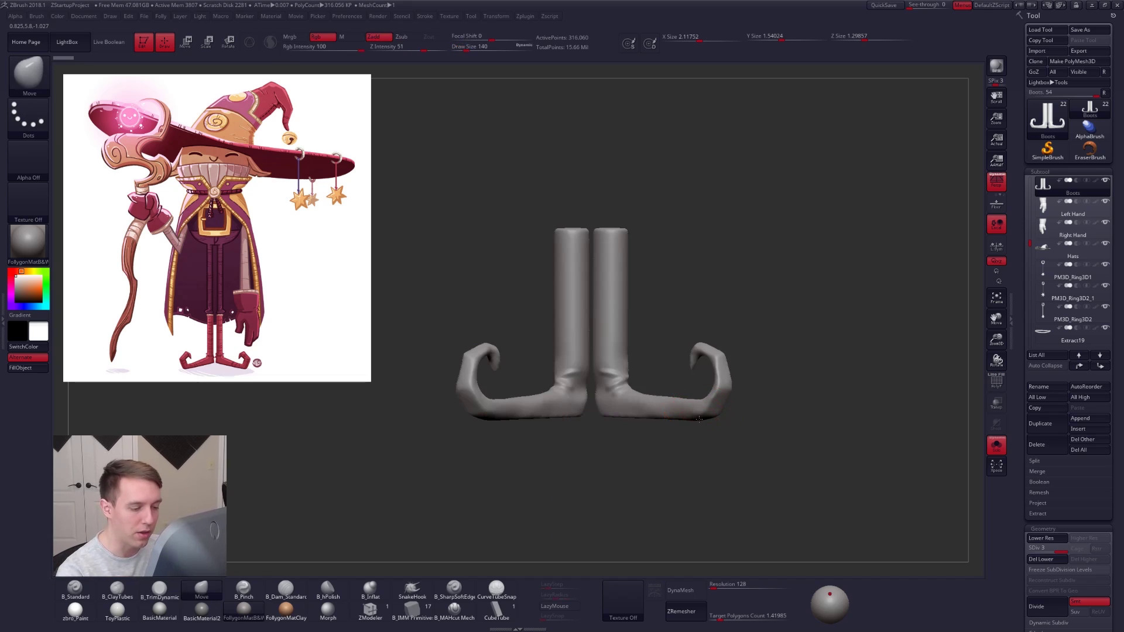
pyautogui.moveTo(706, 433)
pyautogui.mouseDown()
pyautogui.moveTo(725, 439)
pyautogui.moveTo(669, 453)
pyautogui.moveTo(691, 454)
pyautogui.moveTo(708, 414)
pyautogui.mouseUp()
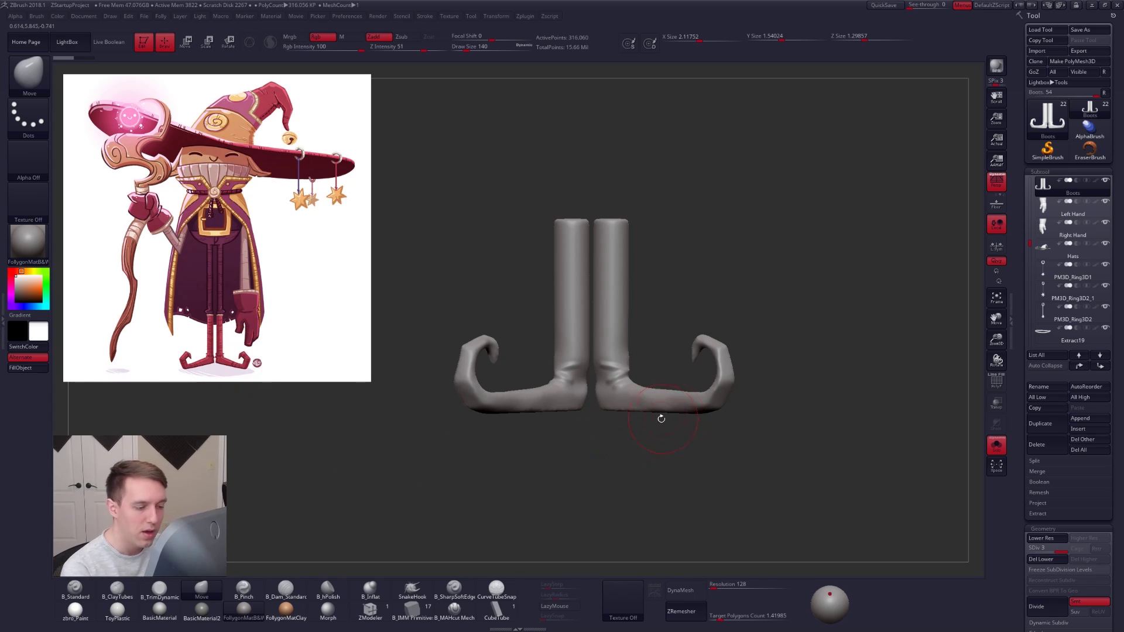
# - Refine the front sections of both boots from below with the B_TrimDynamic and Move brushes
pyautogui.moveTo(684, 414); pyautogui.dragTo(697, 329, button='right')
pyautogui.press('3')
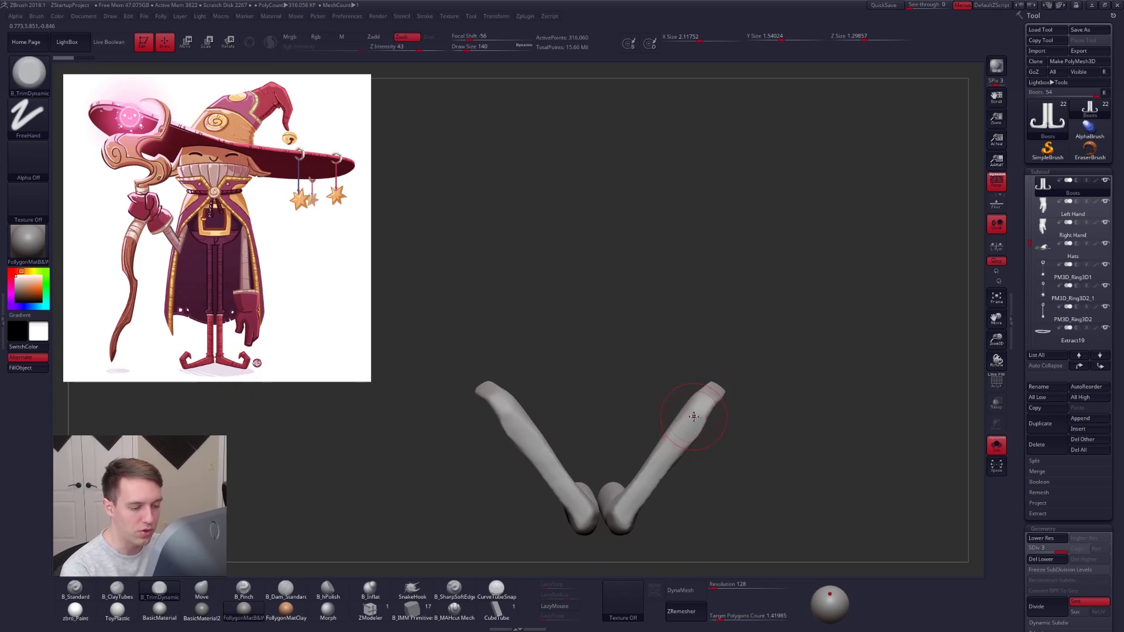
pyautogui.moveTo(696, 419); pyautogui.dragTo(705, 403)
pyautogui.press('b')
pyautogui.press('m')
pyautogui.press('v')
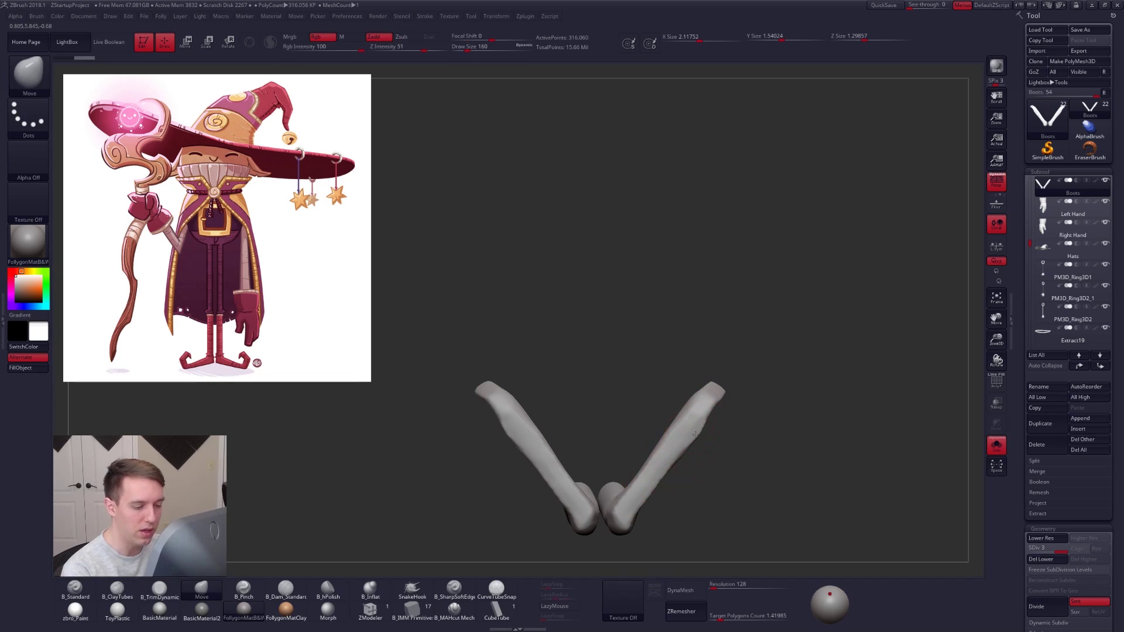
pyautogui.press('3')
pyautogui.moveTo(649, 483)
pyautogui.mouseDown(button='right')
pyautogui.moveTo(650, 521)
pyautogui.moveTo(665, 411)
pyautogui.moveTo(728, 377)
pyautogui.moveTo(669, 417)
pyautogui.moveTo(693, 410)
pyautogui.mouseUp(button='right')
pyautogui.press('s')
pyautogui.hotkey('shift', 'f')
pyautogui.hotkey('shift', 'f')
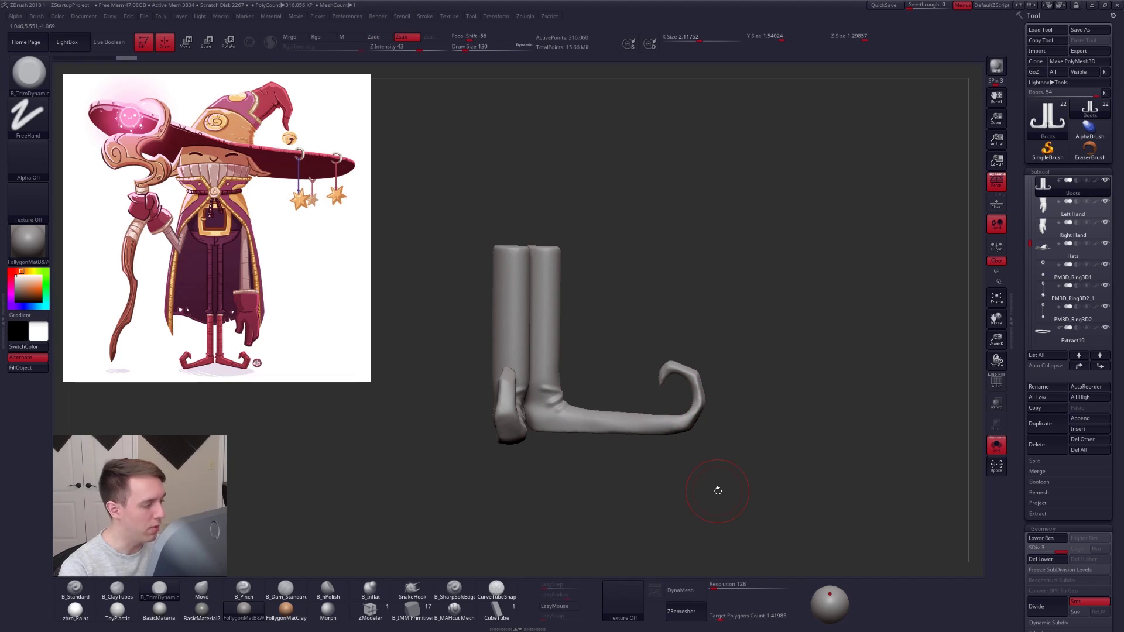
# - Show the boots' polygroups, isolate the blue boot and delete the hidden green one at the lowest subdivision level
pyautogui.hotkey('ctrl', 'shift', 'f')
pyautogui.keyDown('shift'); pyautogui.moveTo(656, 490); pyautogui.dragTo(624, 485, button='right'); pyautogui.keyUp('shift')
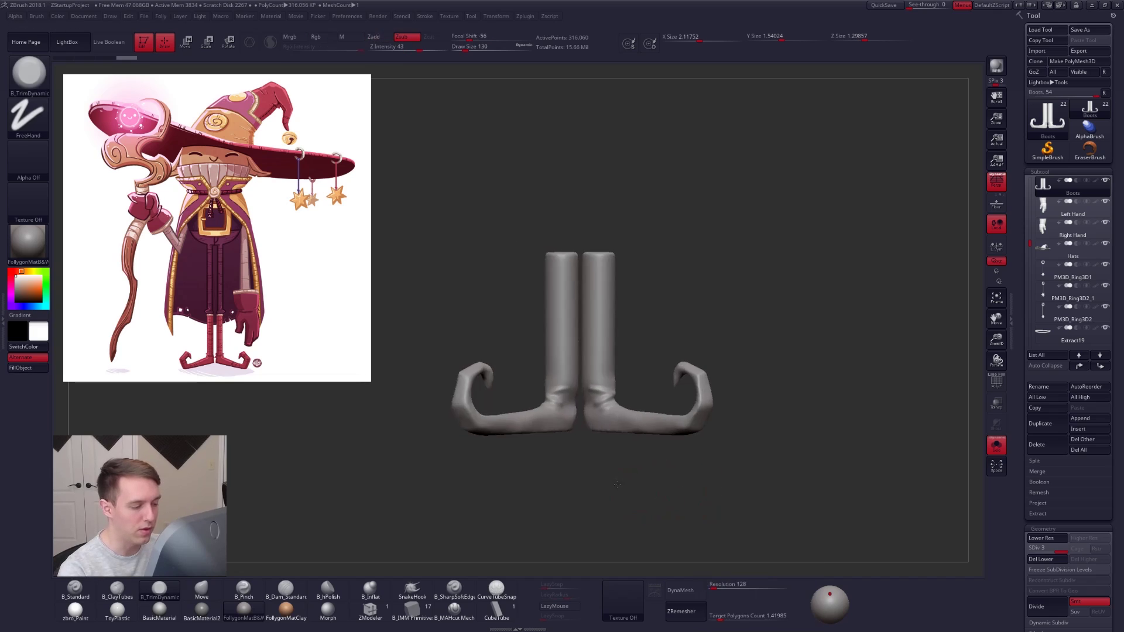
pyautogui.hotkey('shift', 'f')
pyautogui.hotkey('ctrl', 'shift', 'f')
pyautogui.click(626, 432)
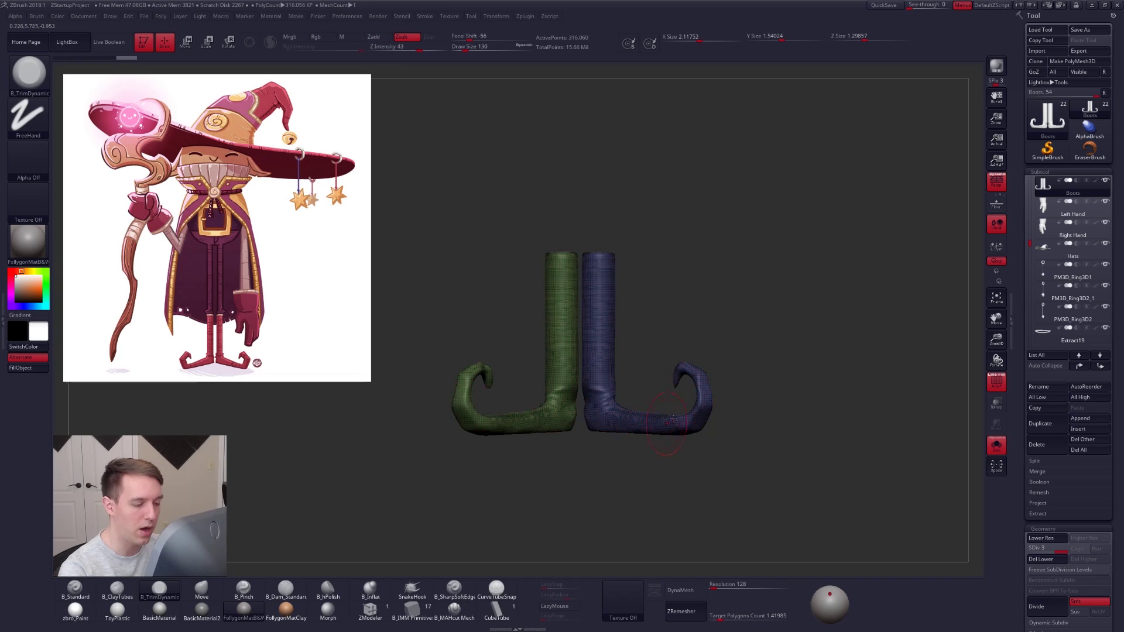
pyautogui.keyDown('ctrl'); pyautogui.keyDown('alt'); pyautogui.keyDown('shift'); pyautogui.click(643, 439); pyautogui.keyUp('shift'); pyautogui.keyUp('alt'); pyautogui.keyUp('ctrl')
pyautogui.keyDown('ctrl'); pyautogui.keyDown('shift'); pyautogui.moveTo(646, 445); pyautogui.dragTo(691, 417); pyautogui.keyUp('shift'); pyautogui.keyUp('ctrl')
pyautogui.hotkey('ctrl', 'shift', 'f')
pyautogui.click(705, 401)
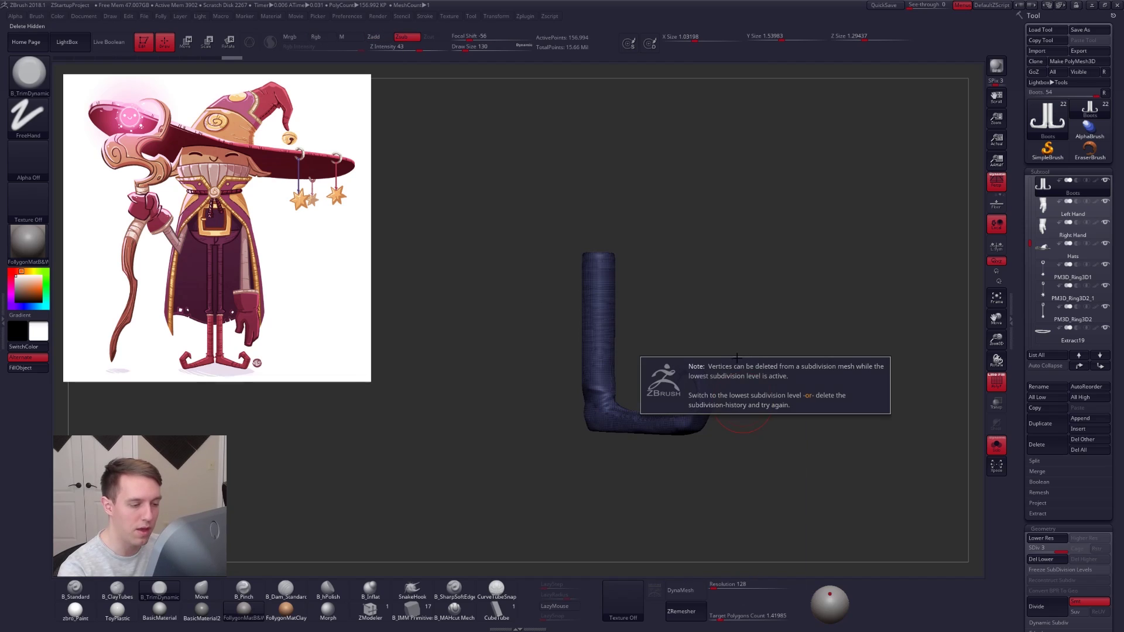
pyautogui.hotkey('shift', 'd')
pyautogui.hotkey('shift', 'd')
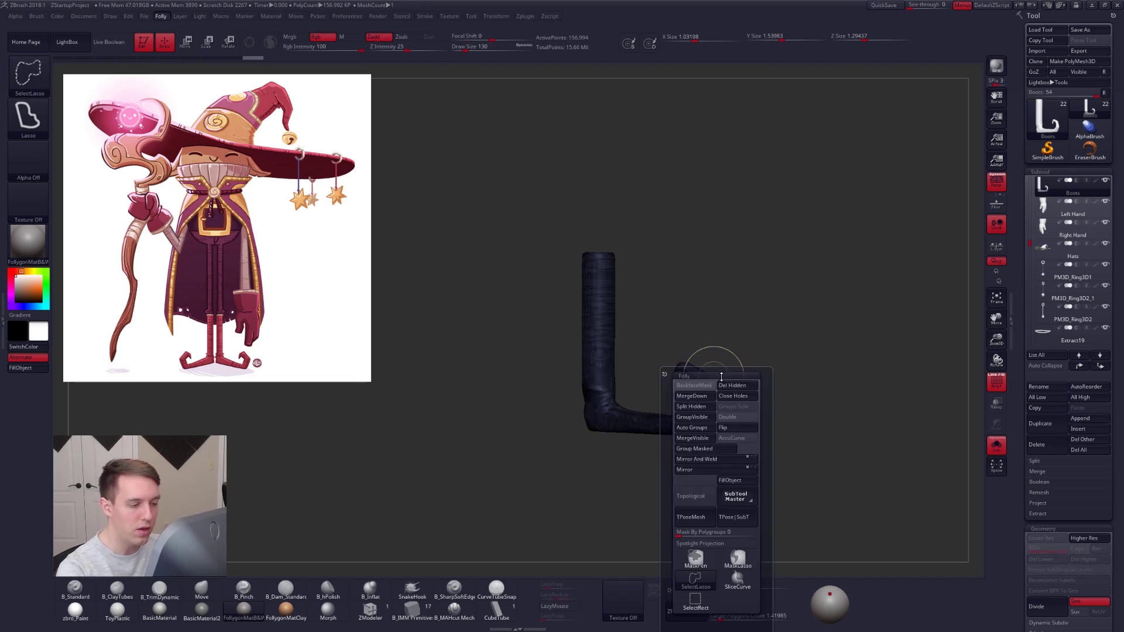
pyautogui.hotkey('alt', 'f')
pyautogui.hotkey('shift', 'f')
# - Slice the curled toe with three SliceCurve cuts, at its base, at its outer bend and near its tip, to make separate polygroups
pyautogui.moveTo(761, 360); pyautogui.dragTo(704, 396)
pyautogui.hotkey('ctrl', 'shift', 'f')
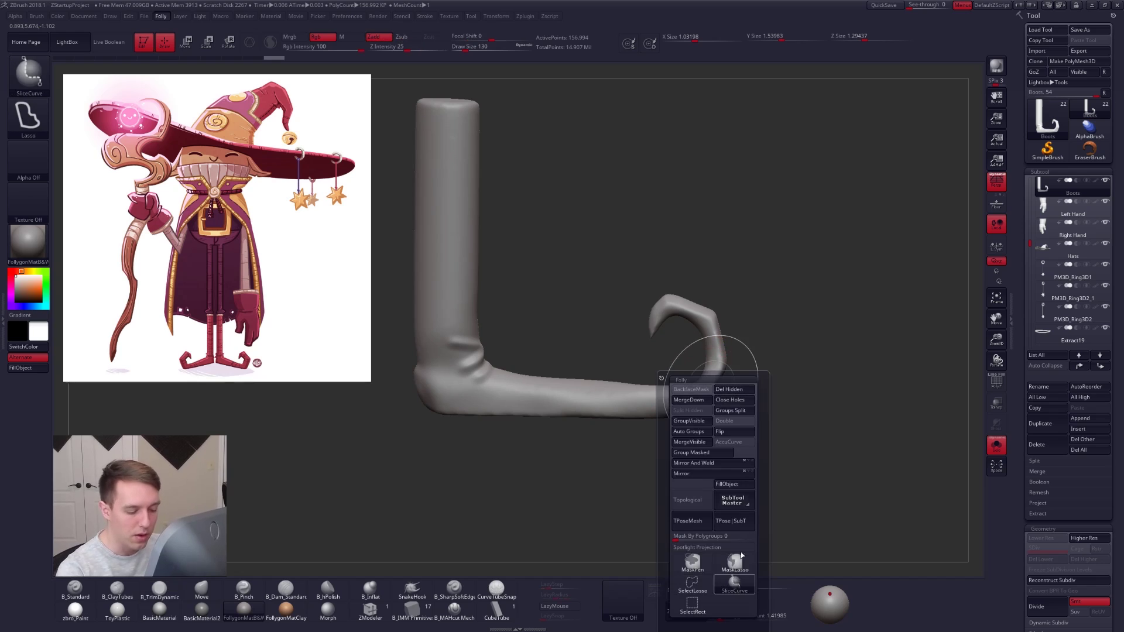
pyautogui.press('s')
pyautogui.moveTo(760, 426); pyautogui.dragTo(756, 426)
pyautogui.hotkey('shift', 'f')
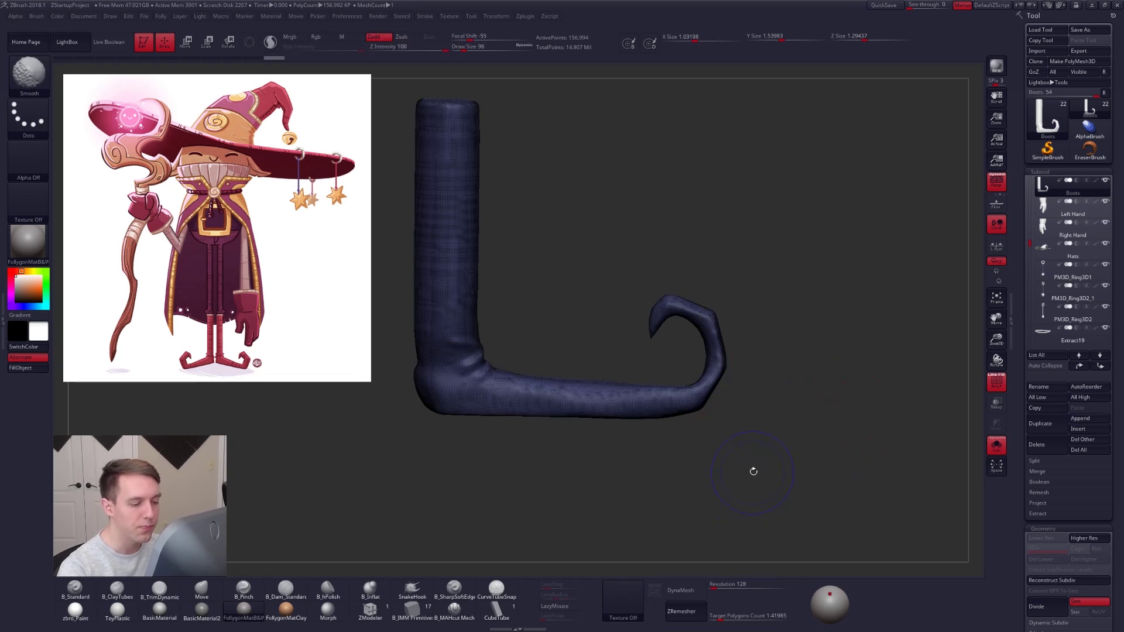
pyautogui.hotkey('shift', 'f')
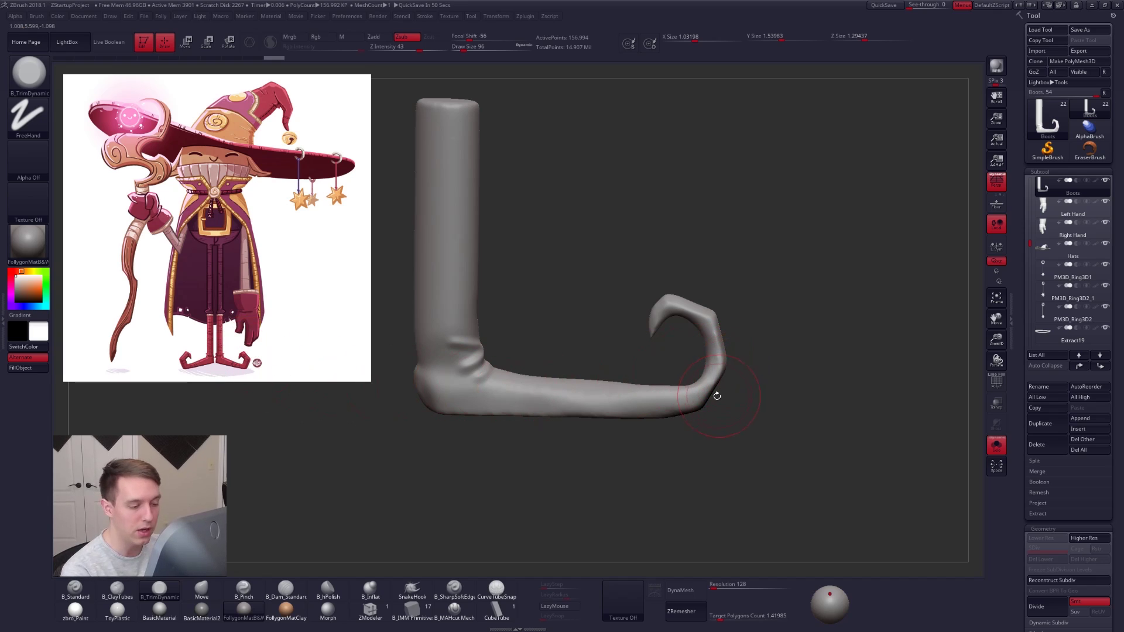
pyautogui.moveTo(609, 354)
pyautogui.keyDown('ctrl'); pyautogui.keyDown('shift'); pyautogui.mouseDown()
pyautogui.moveTo(679, 366)
pyautogui.moveTo(622, 346)
pyautogui.moveTo(609, 318)
pyautogui.moveTo(574, 322)
pyautogui.moveTo(680, 373)
pyautogui.moveTo(720, 433)
pyautogui.mouseUp(); pyautogui.keyUp('shift'); pyautogui.keyUp('ctrl')
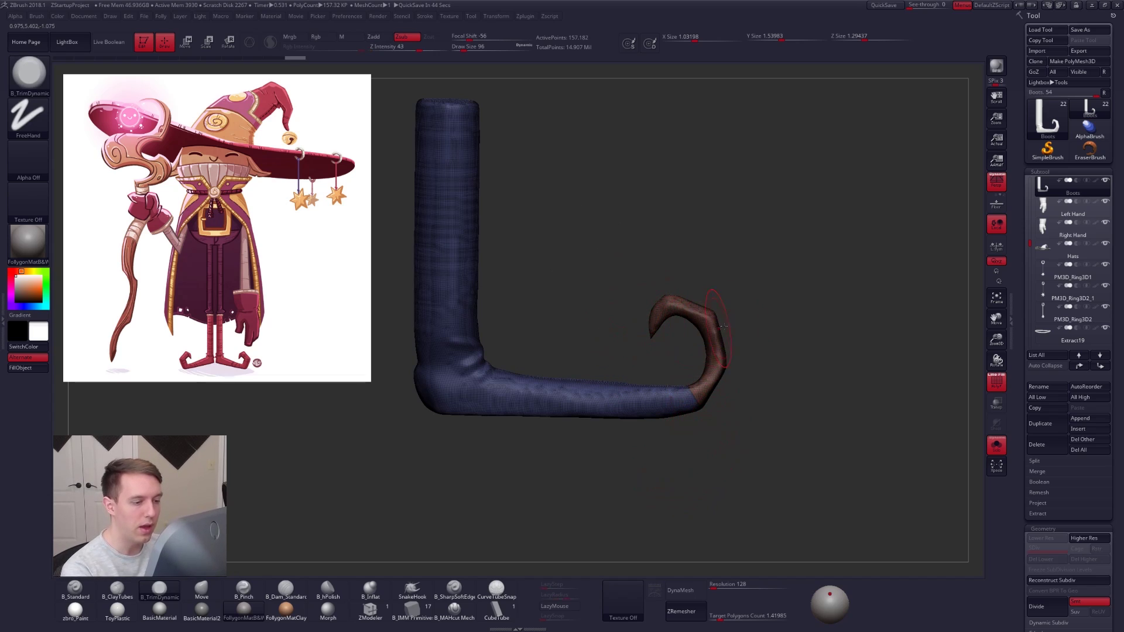
pyautogui.hotkey('ctrl', 'shift')
pyautogui.keyDown('ctrl'); pyautogui.keyDown('shift'); pyautogui.moveTo(724, 307); pyautogui.dragTo(687, 342); pyautogui.keyUp('shift'); pyautogui.keyUp('ctrl')
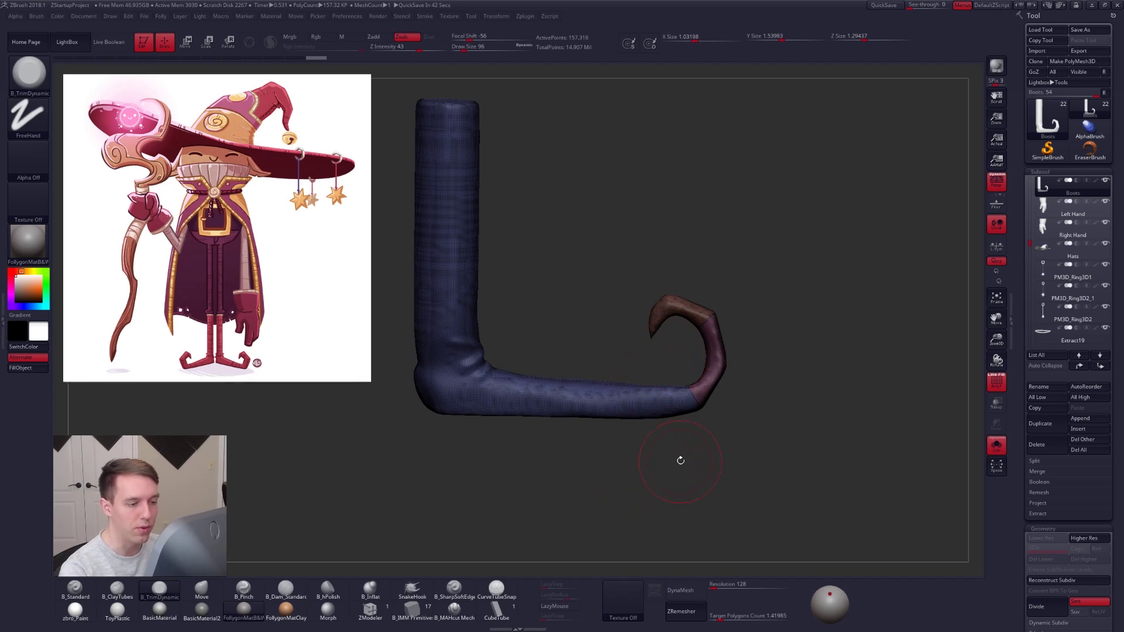
pyautogui.keyDown('ctrl'); pyautogui.keyDown('shift'); pyautogui.moveTo(665, 297); pyautogui.dragTo(677, 340); pyautogui.keyUp('shift'); pyautogui.keyUp('ctrl')
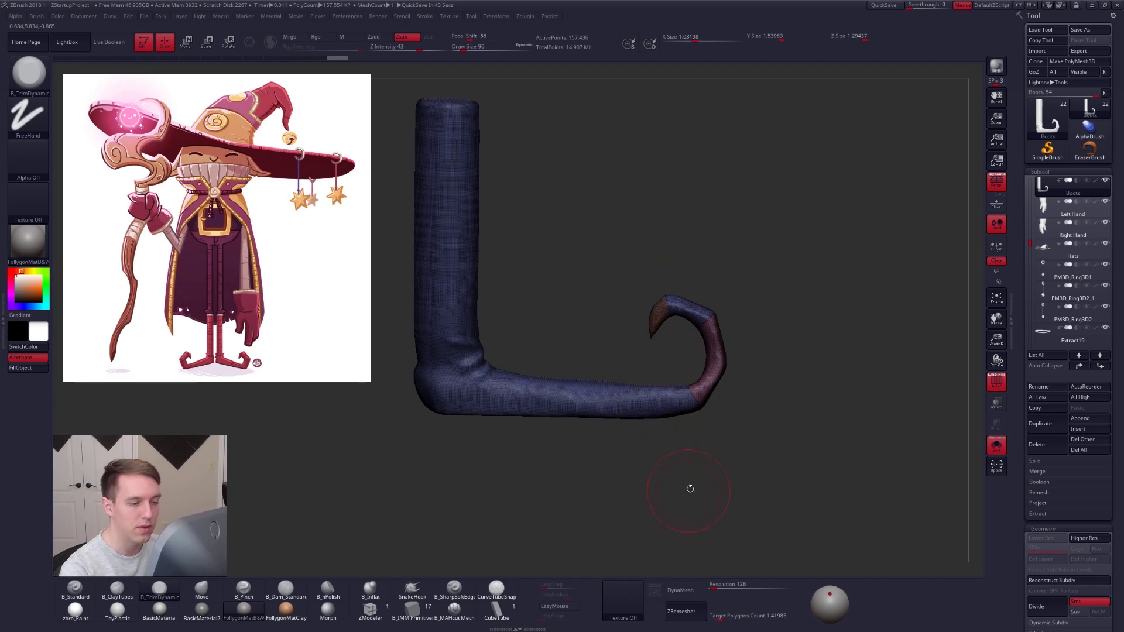
# - Configure ZRemesher for the boot with a target polygons count of 1 and KeepGroups enabled
pyautogui.moveTo(708, 481)
pyautogui.mouseDown()
pyautogui.moveTo(667, 468)
pyautogui.moveTo(771, 447)
pyautogui.moveTo(741, 443)
pyautogui.mouseUp()
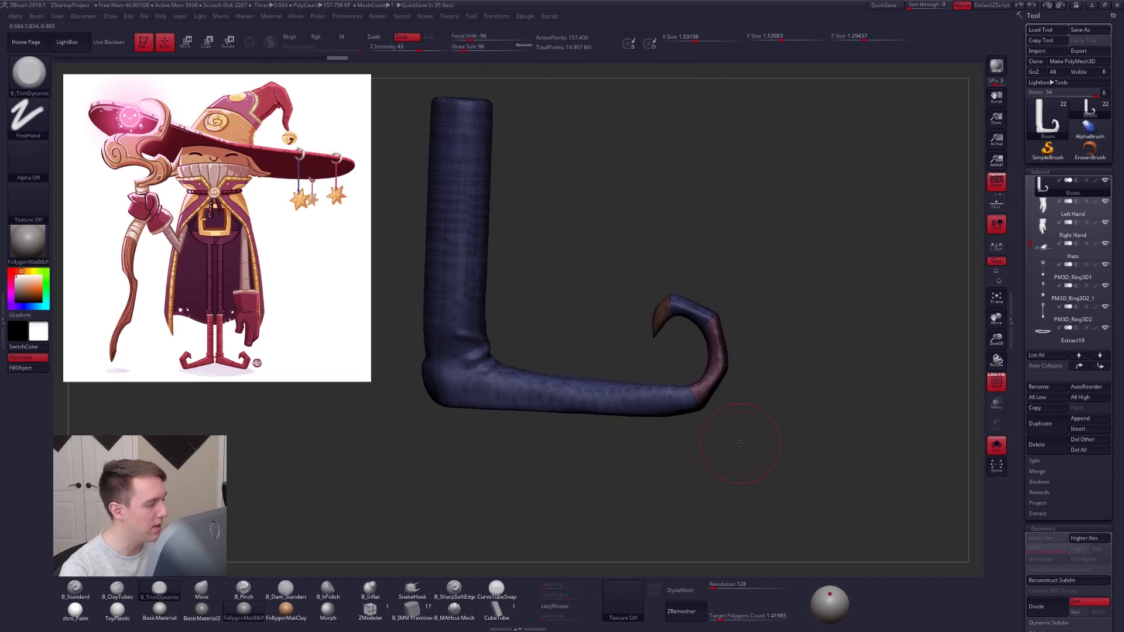
pyautogui.hotkey('shift', 'f')
pyautogui.click(1015, 415)
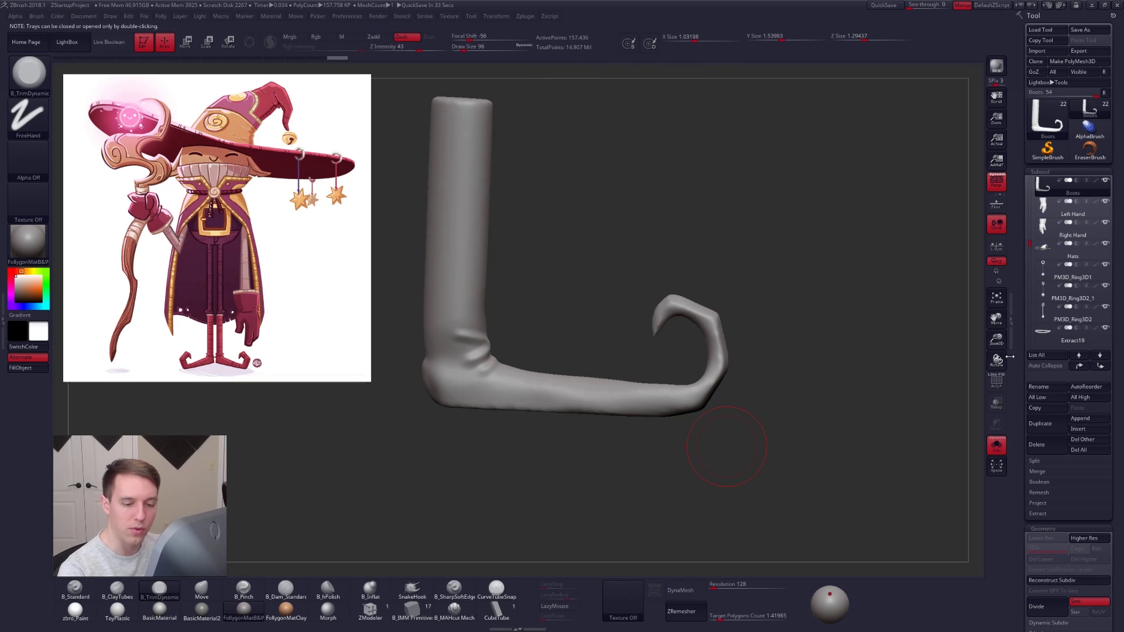
pyautogui.scroll(-5, 1037, 303)
pyautogui.click(1061, 434)
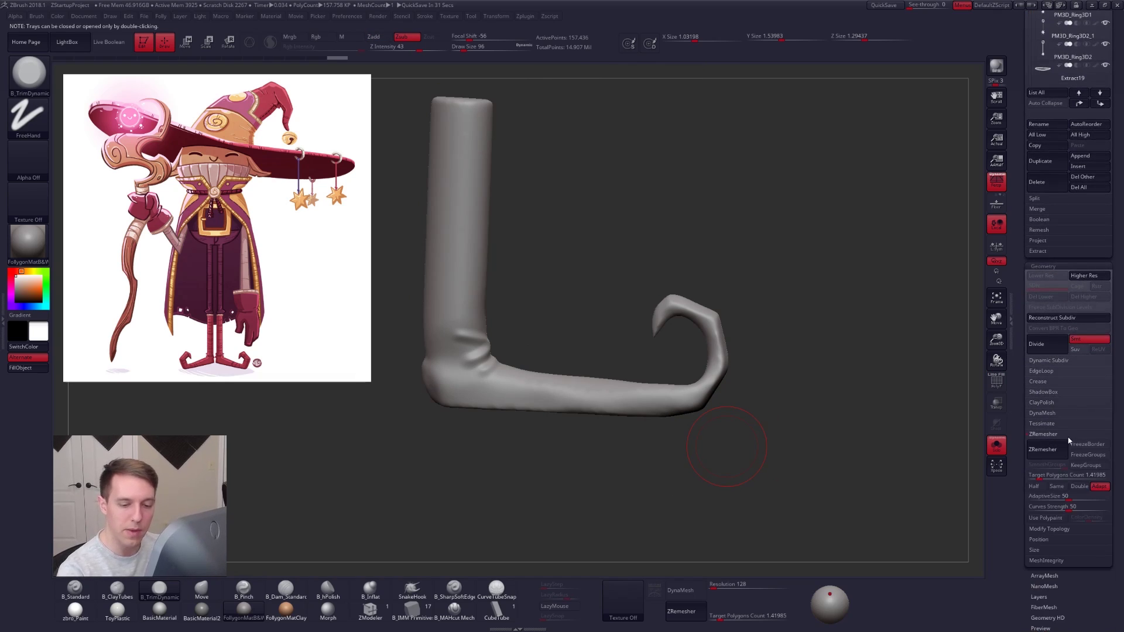
pyautogui.click(1042, 477)
pyautogui.write('1')
pyautogui.press('Tab')
pyautogui.click(1086, 466)
# - Reshape the boot's heel with the Move brush, working from below and from both sides
pyautogui.moveTo(571, 396)
pyautogui.mouseDown()
pyautogui.moveTo(653, 429)
pyautogui.moveTo(623, 390)
pyautogui.moveTo(703, 407)
pyautogui.mouseUp()
pyautogui.press('b')
pyautogui.press('m')
pyautogui.press('v')
pyautogui.moveTo(647, 435); pyautogui.dragTo(642, 381)
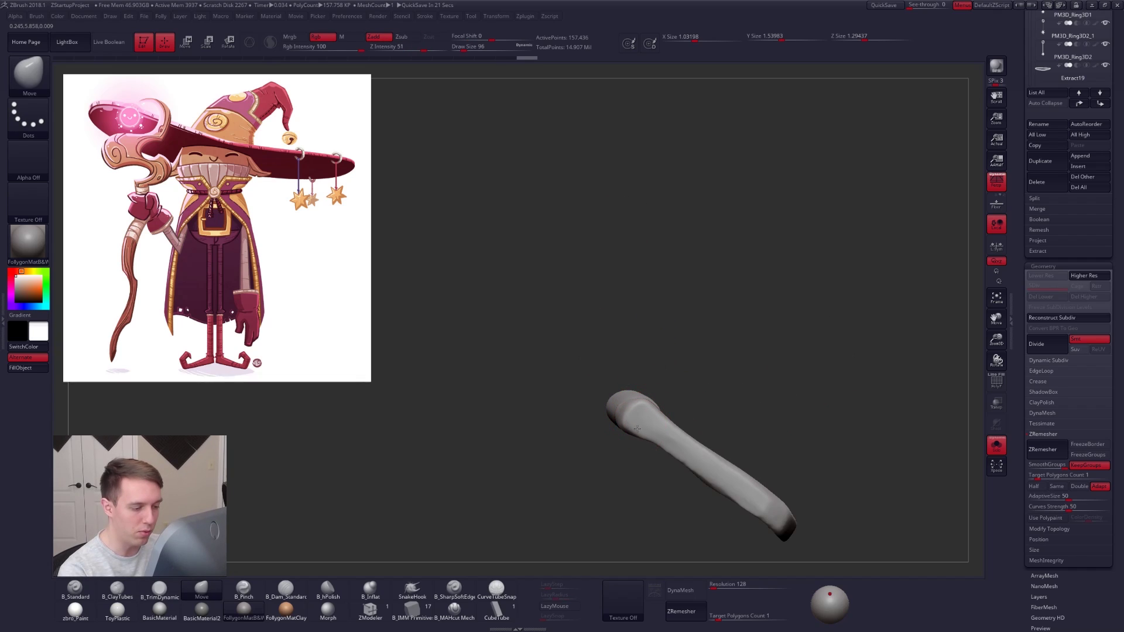
pyautogui.keyDown('shift'); pyautogui.moveTo(639, 407); pyautogui.dragTo(630, 457); pyautogui.keyUp('shift')
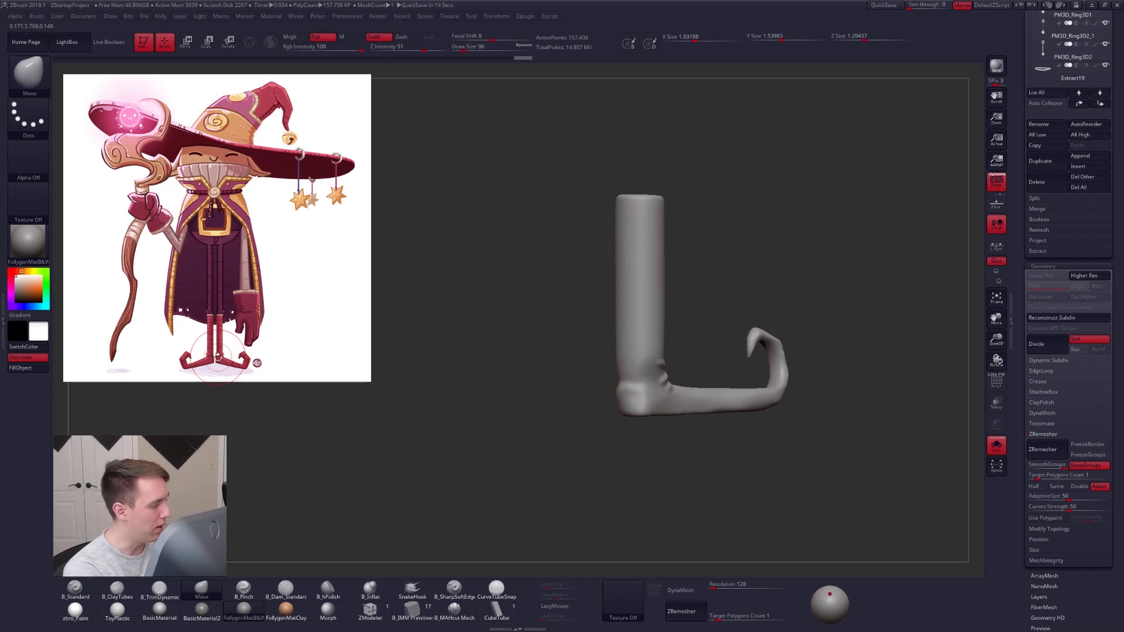
pyautogui.moveTo(363, 430)
pyautogui.mouseDown()
pyautogui.moveTo(665, 416)
pyautogui.moveTo(652, 405)
pyautogui.moveTo(648, 429)
pyautogui.mouseUp()
pyautogui.moveTo(648, 398); pyautogui.dragTo(649, 427, button='right')
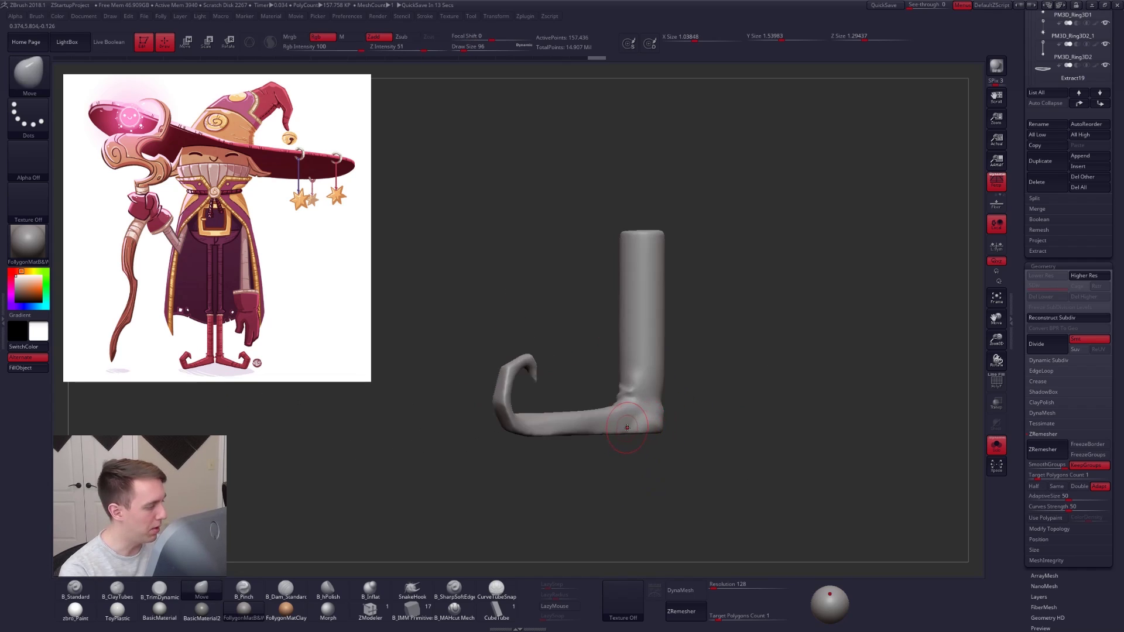
pyautogui.moveTo(624, 422)
pyautogui.mouseDown()
pyautogui.moveTo(660, 445)
pyautogui.moveTo(649, 454)
pyautogui.moveTo(633, 435)
pyautogui.mouseUp()
# - Enlarge the Move brush to a draw size of about 170 and refine the boot's sole and foot shape
pyautogui.press('space')
pyautogui.moveTo(633, 436); pyautogui.dragTo(627, 438, button='right')
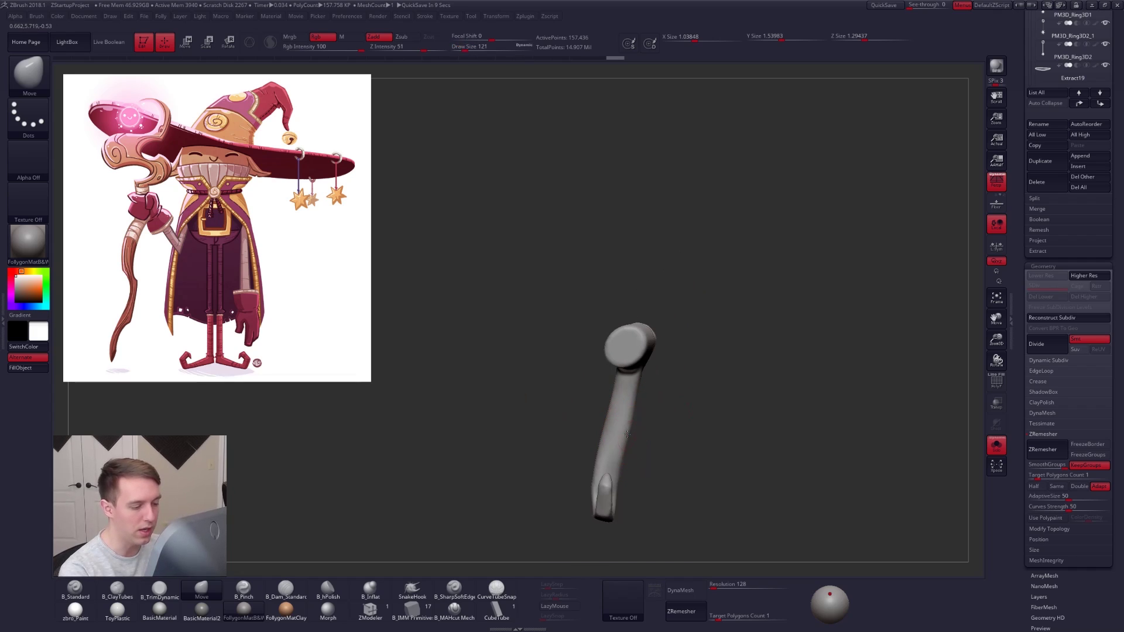
pyautogui.press('space')
pyautogui.moveTo(627, 434); pyautogui.dragTo(606, 438)
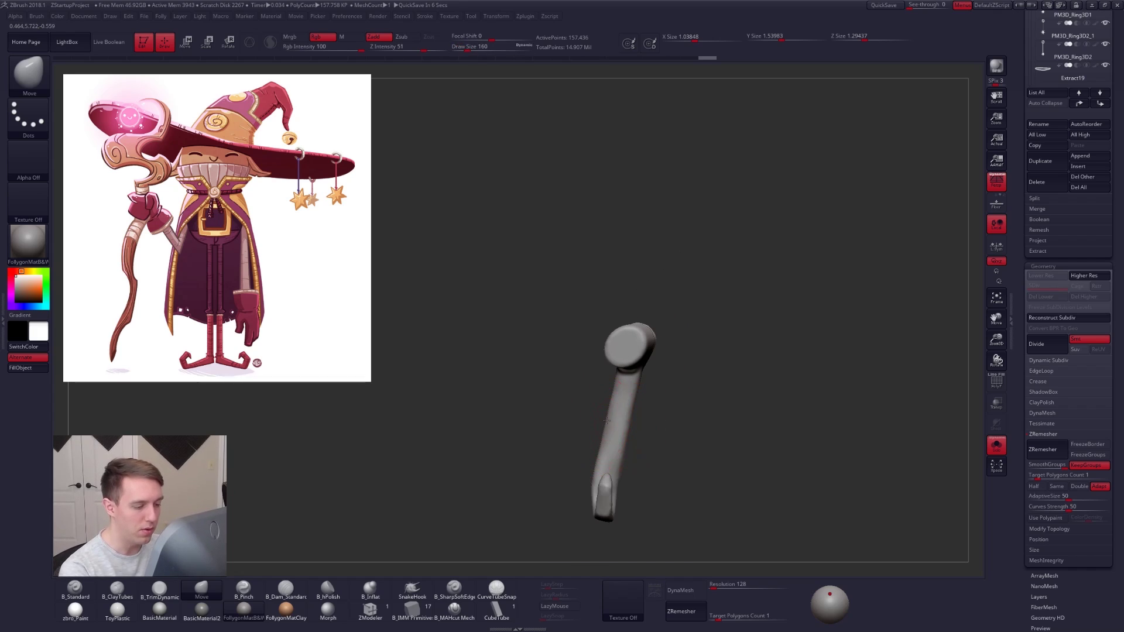
pyautogui.moveTo(615, 430)
pyautogui.mouseDown(button='right')
pyautogui.moveTo(652, 417)
pyautogui.moveTo(629, 386)
pyautogui.moveTo(647, 358)
pyautogui.mouseUp(button='right')
pyautogui.hotkey('shift', 'f')
pyautogui.moveTo(648, 358)
pyautogui.keyDown('shift'); pyautogui.mouseDown()
pyautogui.moveTo(663, 366)
pyautogui.moveTo(552, 400)
pyautogui.mouseUp(); pyautogui.keyUp('shift')
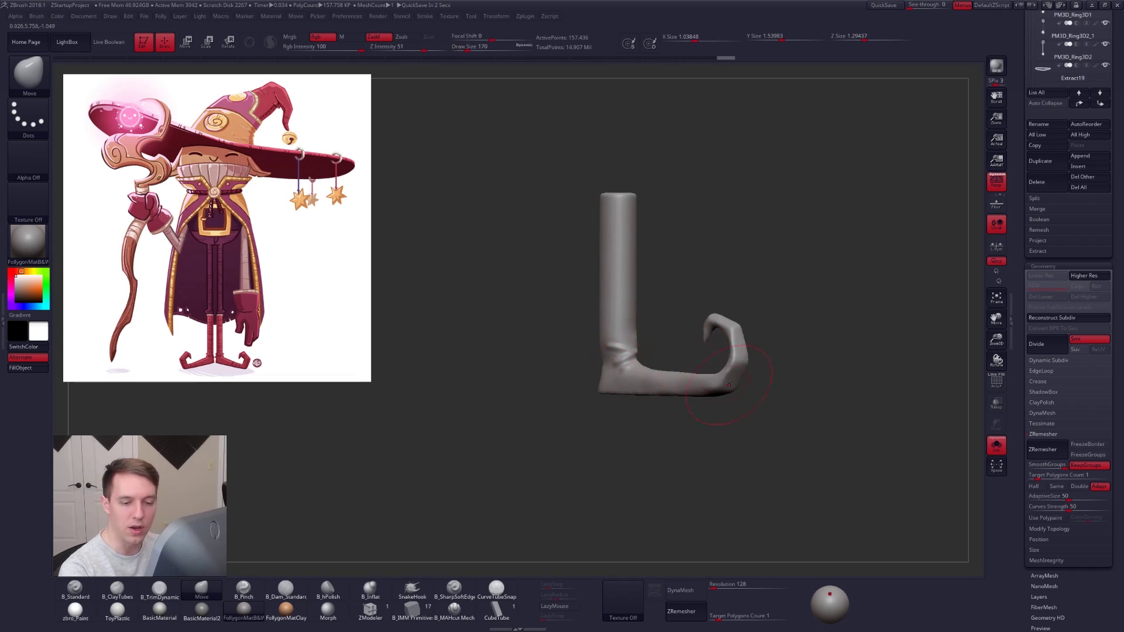
# - Run ZRemesher on the boot, show its polyframe and reduce the draw size to 104
pyautogui.keyDown('alt'); pyautogui.moveTo(729, 384); pyautogui.dragTo(691, 356, button='right'); pyautogui.keyUp('alt')
pyautogui.click(1048, 448)
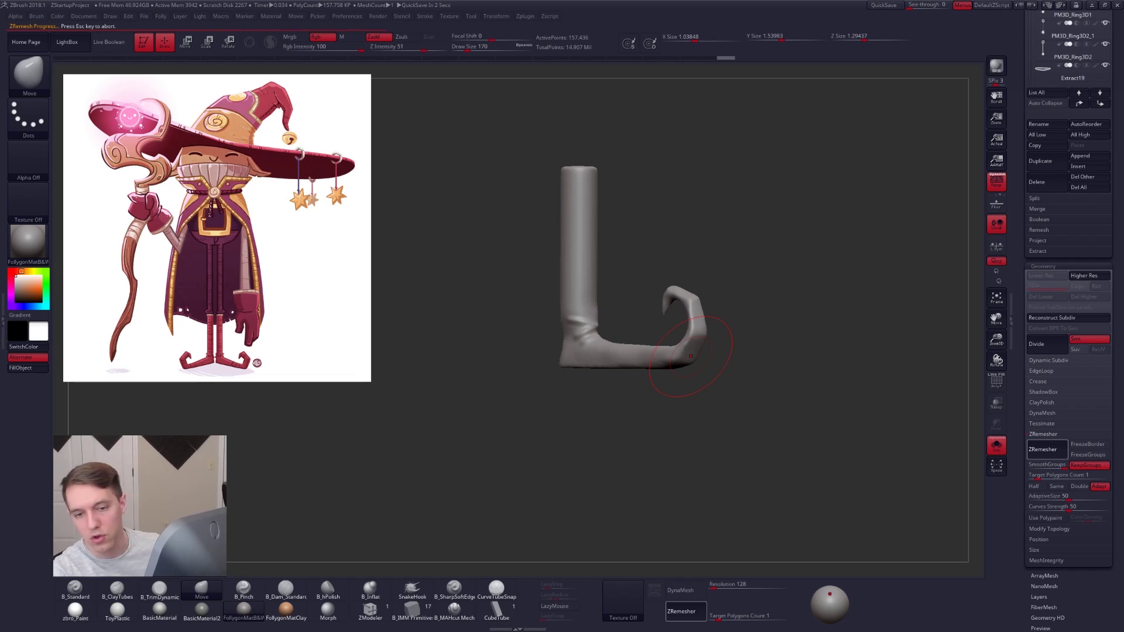
pyautogui.hotkey('shift', 'f')
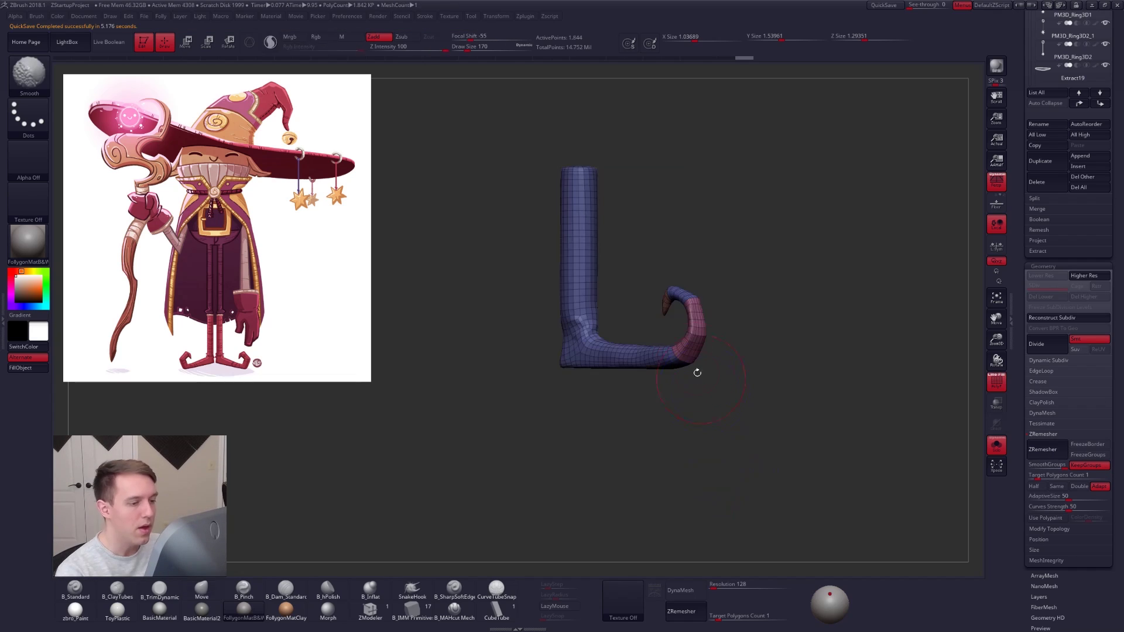
pyautogui.moveTo(698, 372)
pyautogui.mouseDown(button='right')
pyautogui.moveTo(712, 354)
pyautogui.moveTo(697, 350)
pyautogui.mouseUp(button='right')
pyautogui.press('space')
pyautogui.moveTo(693, 348); pyautogui.dragTo(689, 348)
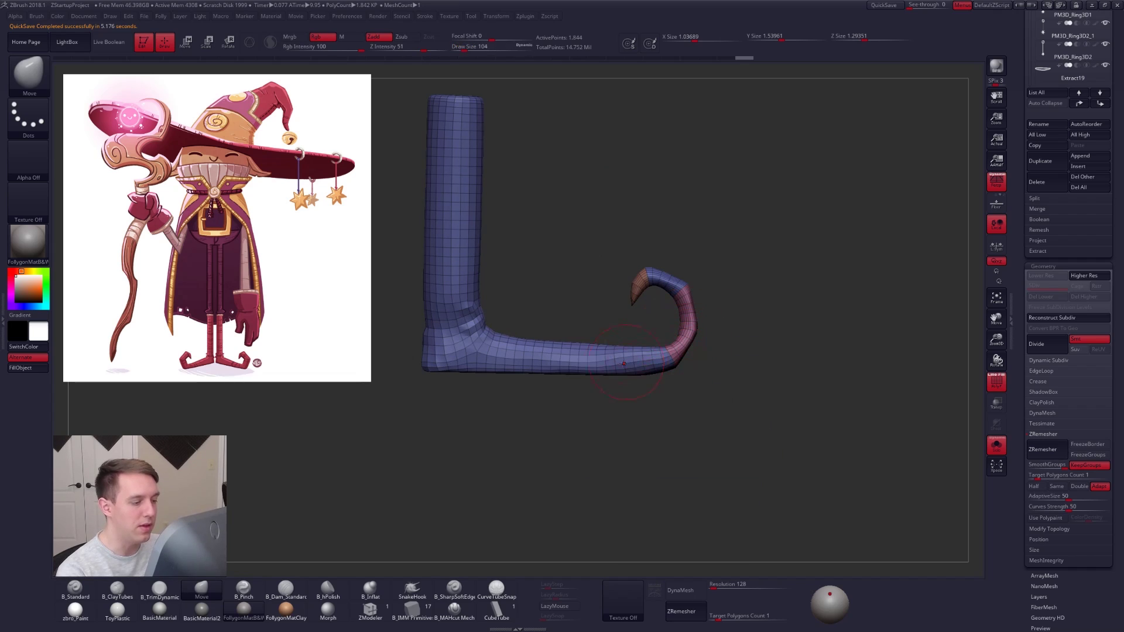
pyautogui.keyDown('alt'); pyautogui.moveTo(663, 371); pyautogui.dragTo(702, 389, button='right'); pyautogui.keyUp('alt')
pyautogui.moveTo(727, 294); pyautogui.dragTo(723, 356, button='right')
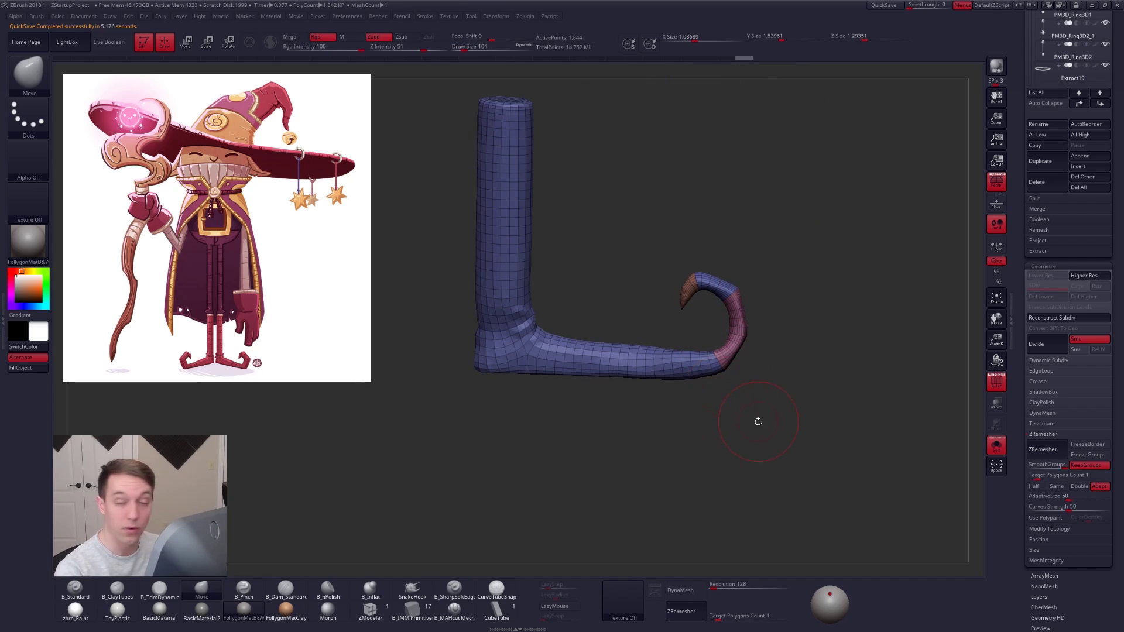
# - Set the ZModeler brush's edge action to Delete with EdgeLoop Complete as the target
pyautogui.click(371, 610)
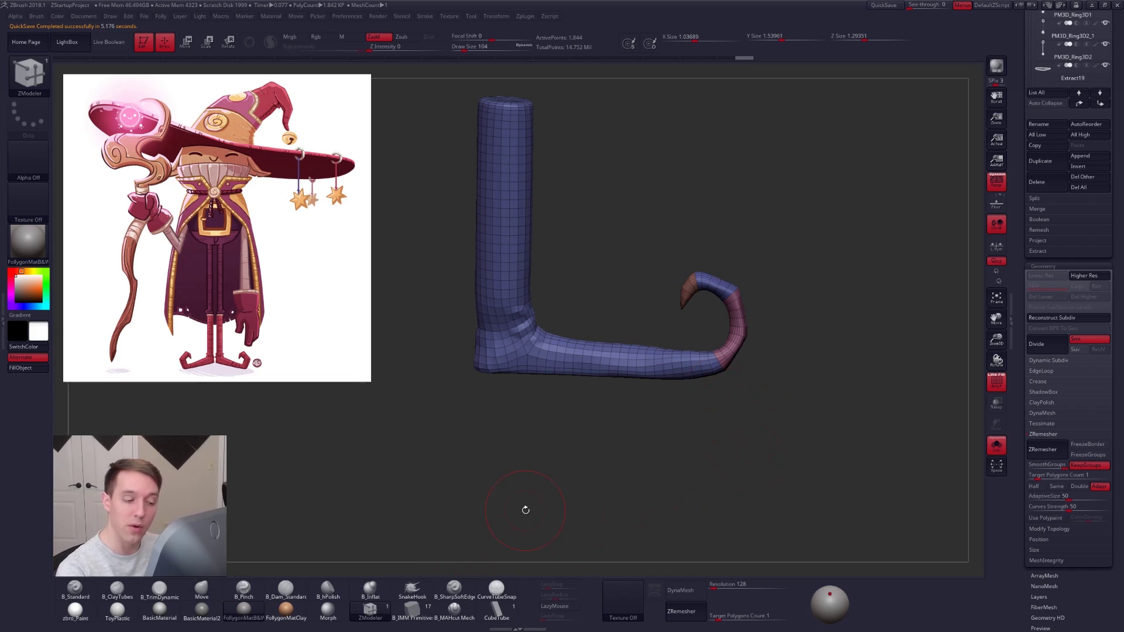
pyautogui.moveTo(753, 394)
pyautogui.mouseDown(button='right')
pyautogui.moveTo(762, 363)
pyautogui.moveTo(762, 404)
pyautogui.mouseUp(button='right')
pyautogui.keyDown('alt'); pyautogui.moveTo(762, 405); pyautogui.dragTo(641, 388, button='right'); pyautogui.keyUp('alt')
pyautogui.press('space')
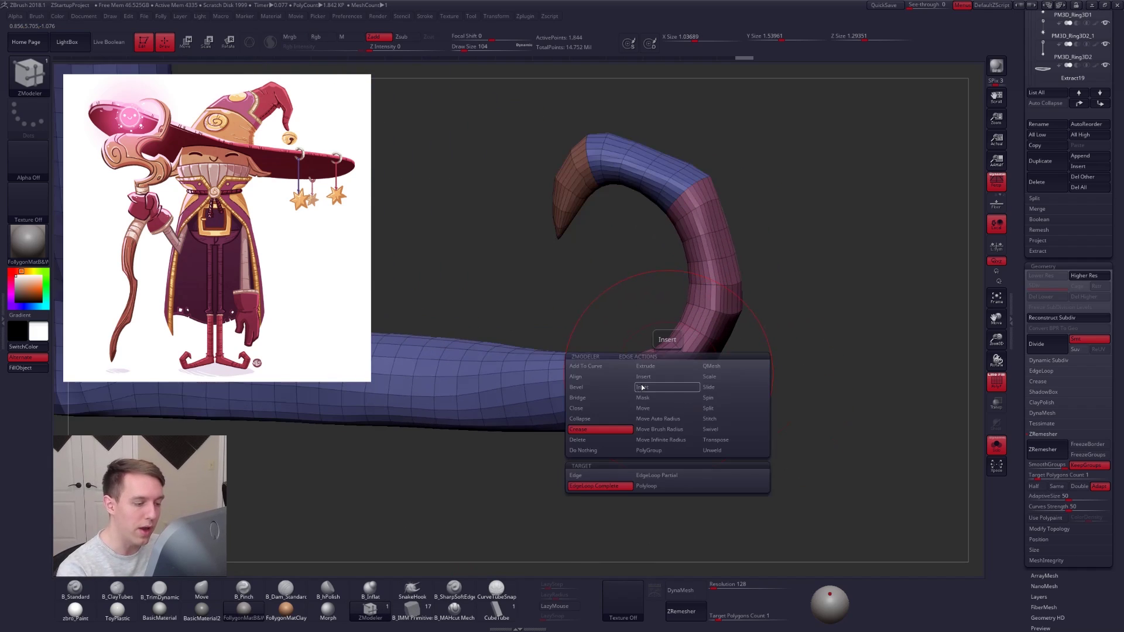
pyautogui.click(603, 440)
pyautogui.click(610, 475)
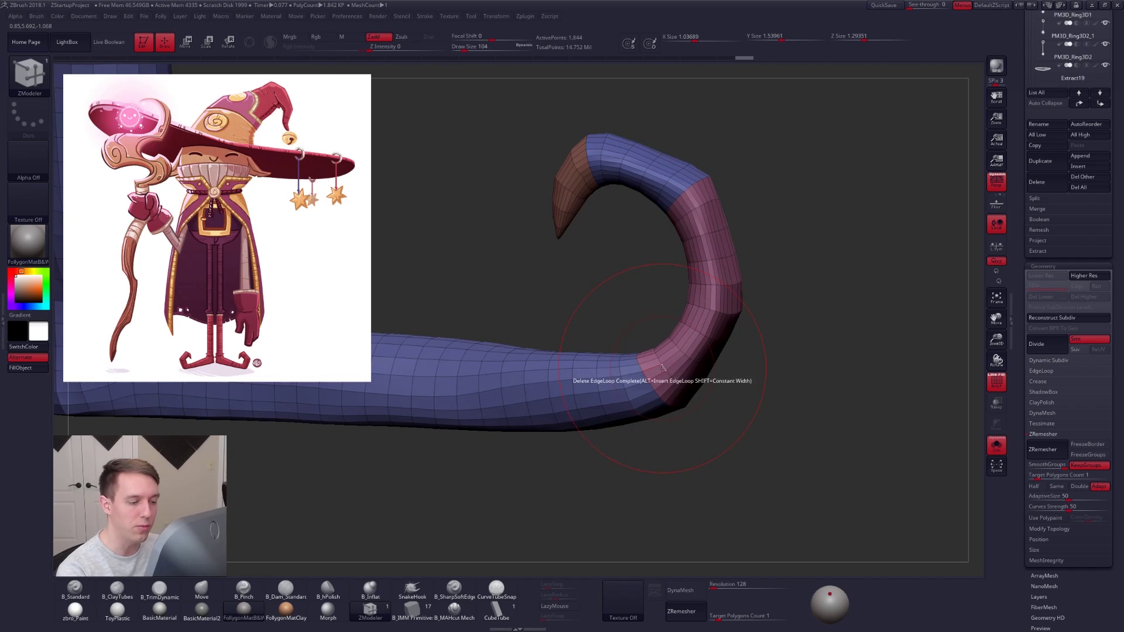
# - Delete the intermediate edge loops in the pink section of the curled toe
pyautogui.click(677, 351)
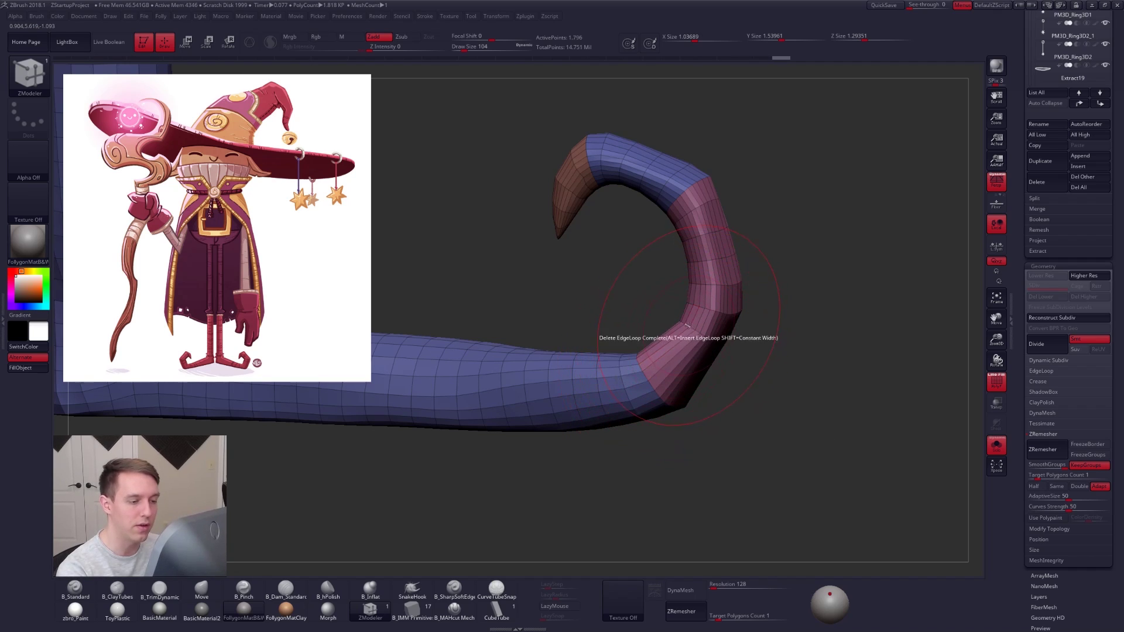
pyautogui.click(687, 323)
pyautogui.click(695, 305)
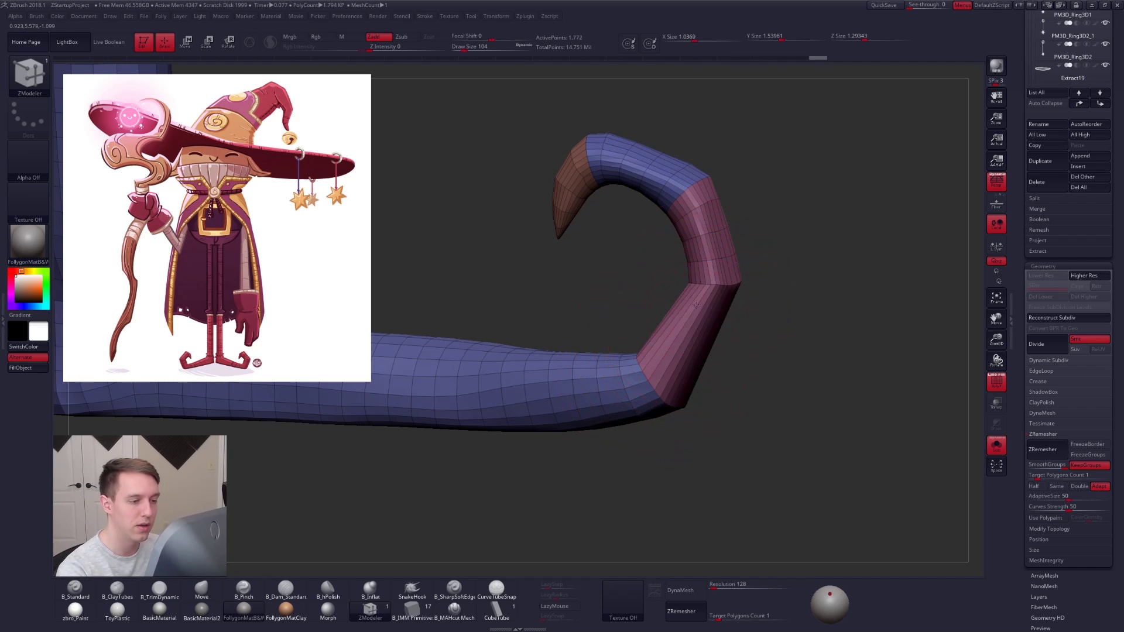
pyautogui.moveTo(719, 258); pyautogui.dragTo(686, 269, button='right')
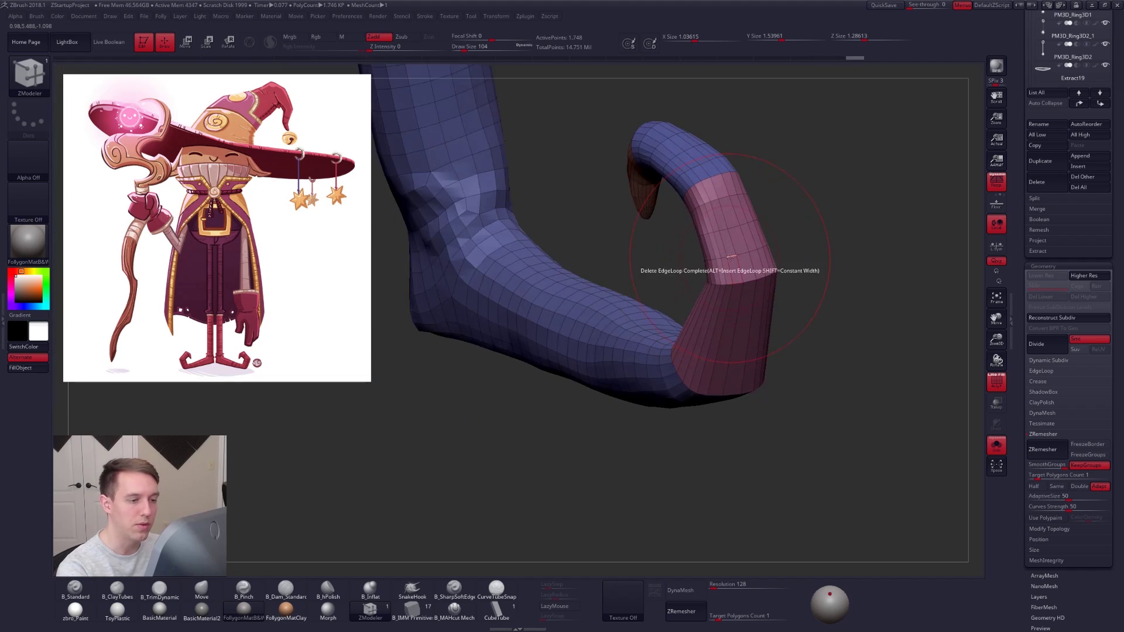
pyautogui.click(731, 256)
pyautogui.click(715, 221)
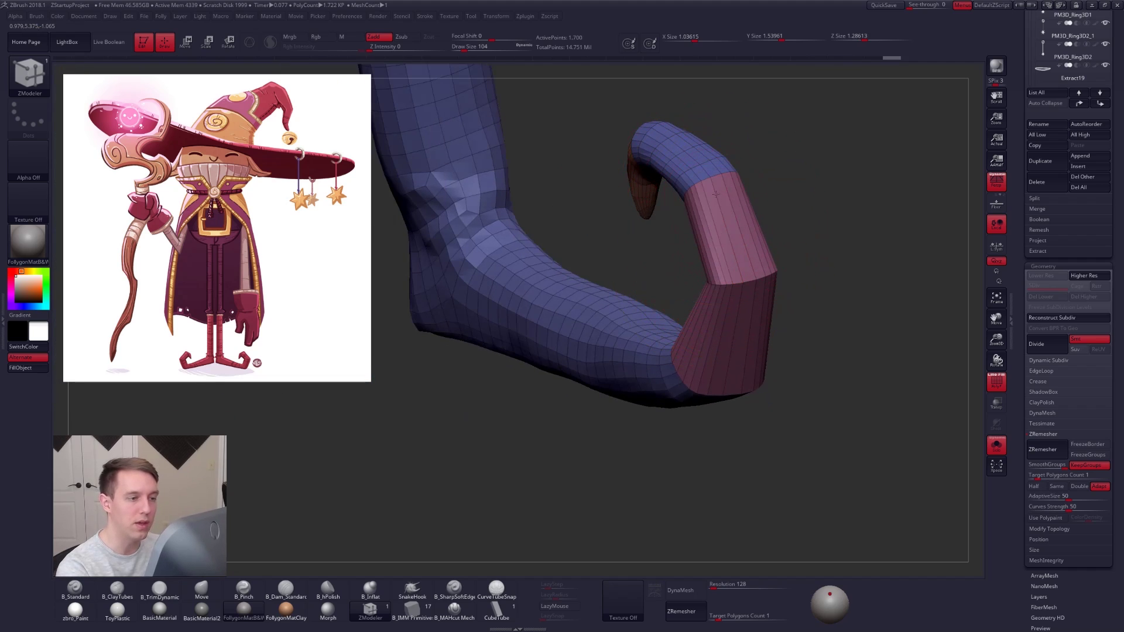
pyautogui.click(737, 283)
# - Delete the intermediate edge loops in the blue section of the curled toe, leaving one straight segment
pyautogui.moveTo(716, 281); pyautogui.dragTo(720, 205, button='right')
pyautogui.click(725, 201)
pyautogui.click(695, 187)
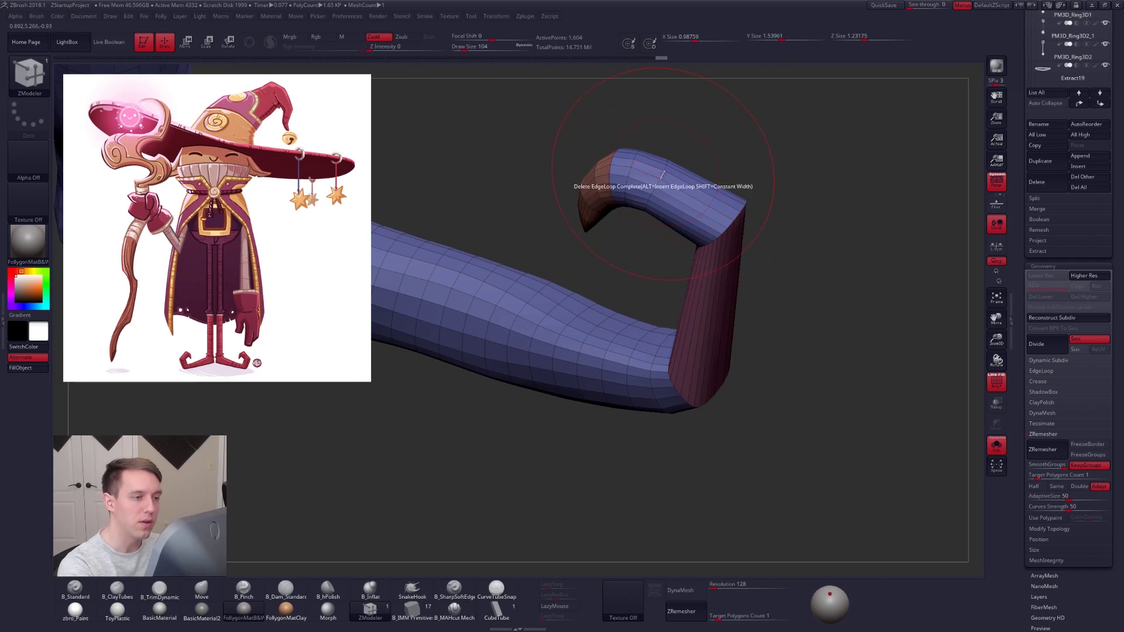
pyautogui.click(663, 174)
pyautogui.click(634, 163)
# - Simplify the orange tip of the curled toe by deleting its intermediate edge loops
pyautogui.moveTo(634, 164); pyautogui.dragTo(619, 208, button='right')
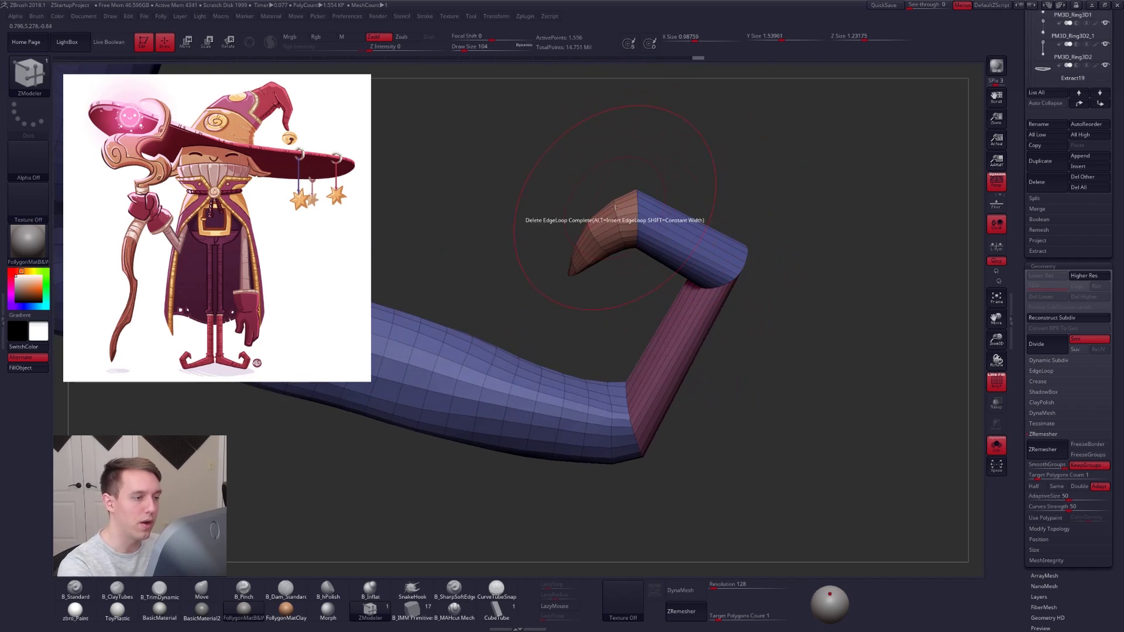
pyautogui.click(615, 207)
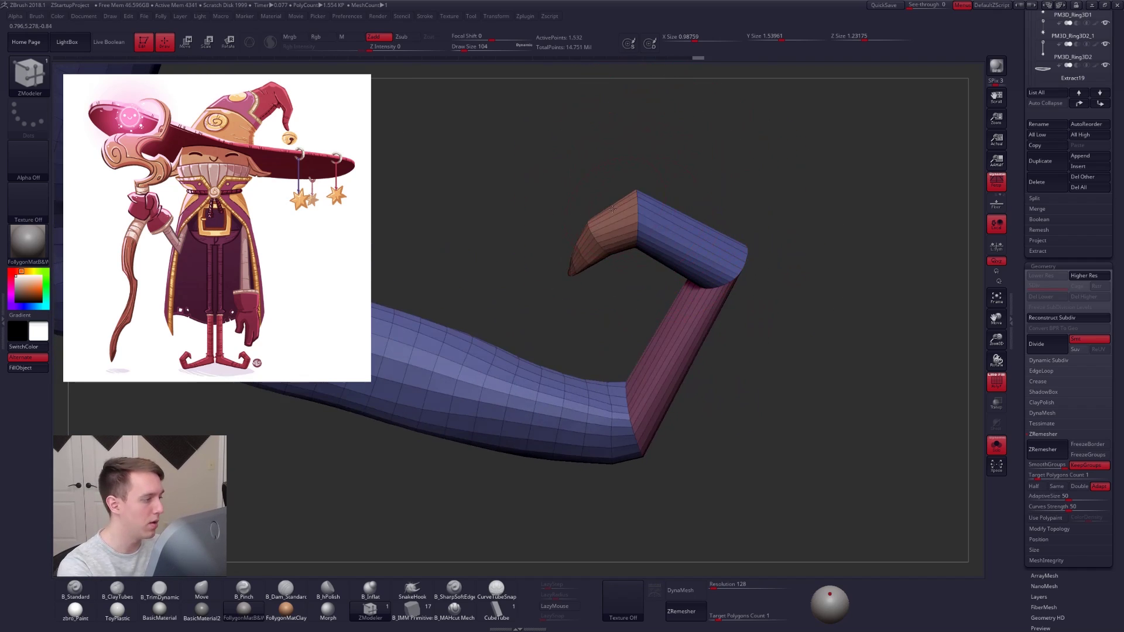
pyautogui.click(588, 237)
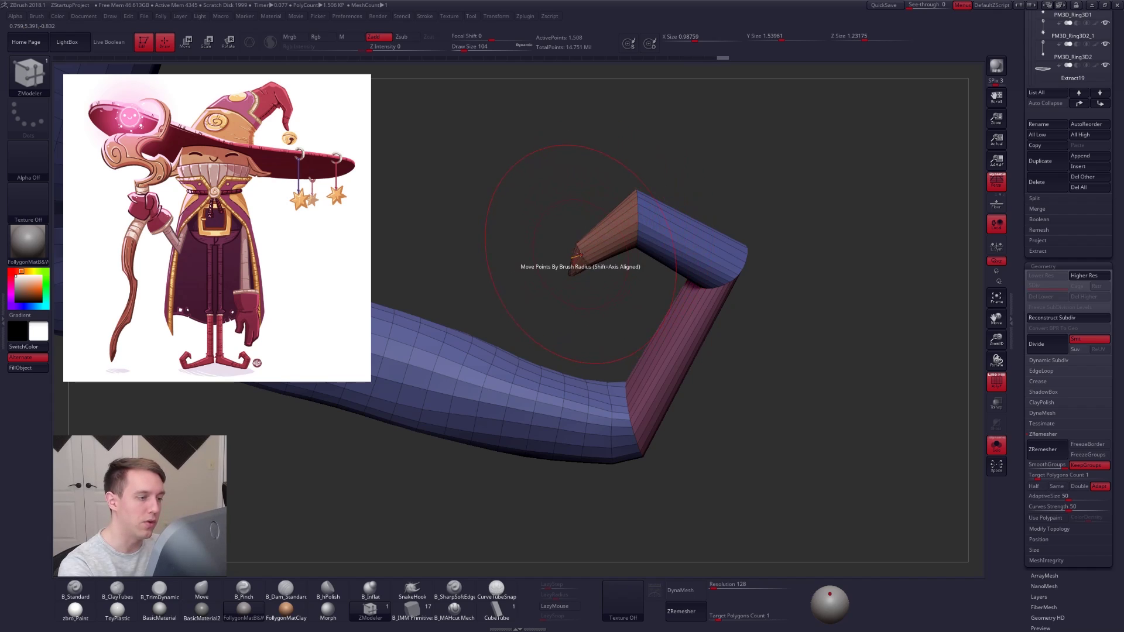
pyautogui.keyDown('alt'); pyautogui.click(580, 254); pyautogui.keyUp('alt')
# - Mask the boot except for the curled toe and rotate the curl outward from its base
pyautogui.moveTo(592, 258); pyautogui.dragTo(645, 253, button='right')
pyautogui.keyDown('ctrl'); pyautogui.moveTo(644, 253); pyautogui.dragTo(675, 249, button='right'); pyautogui.keyUp('ctrl')
pyautogui.moveTo(686, 291); pyautogui.dragTo(683, 354, button='right')
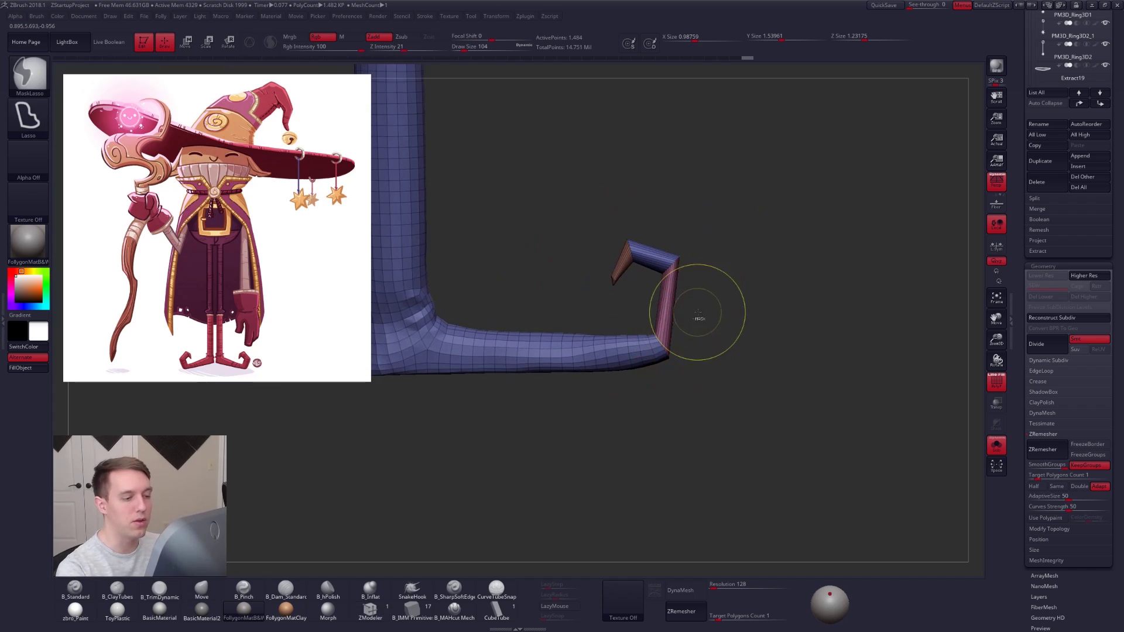
pyautogui.moveTo(709, 308)
pyautogui.keyDown('ctrl'); pyautogui.keyDown('alt'); pyautogui.mouseDown()
pyautogui.moveTo(747, 210)
pyautogui.moveTo(750, 222)
pyautogui.mouseUp(); pyautogui.keyUp('alt'); pyautogui.keyUp('ctrl')
pyautogui.press('r')
pyautogui.moveTo(663, 346)
pyautogui.mouseDown()
pyautogui.moveTo(754, 322)
pyautogui.moveTo(789, 353)
pyautogui.mouseUp()
pyautogui.press('q')
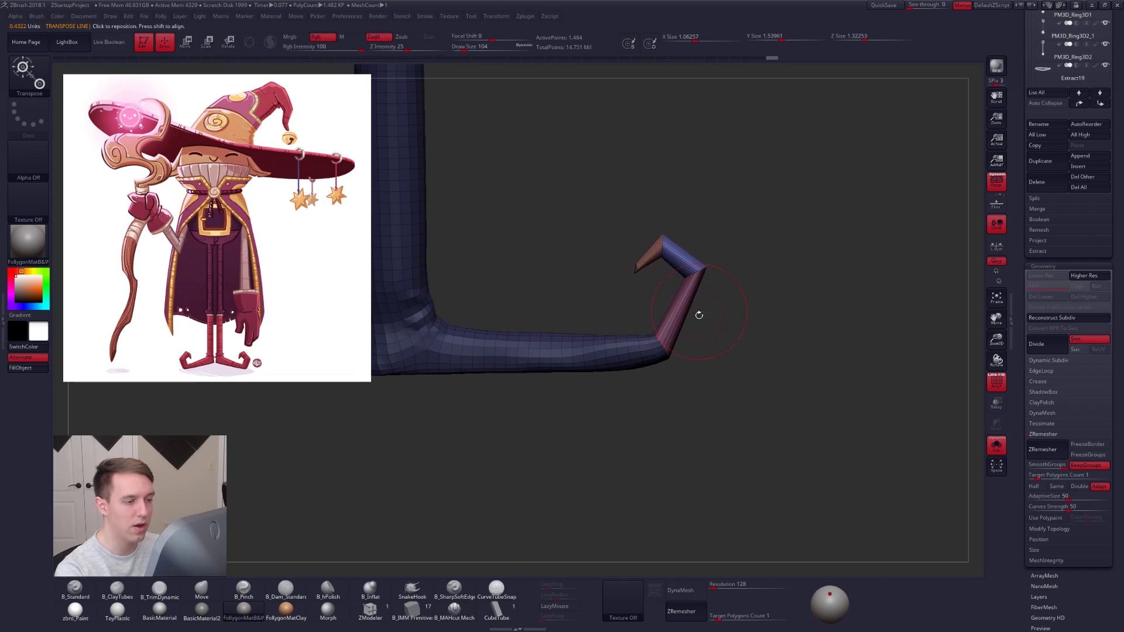
# - Adjust the masking around the curled toe, refine the curl's shape and clear the mask
pyautogui.moveTo(697, 314)
pyautogui.keyDown('shift'); pyautogui.mouseDown(button='right')
pyautogui.moveTo(634, 341)
pyautogui.moveTo(718, 325)
pyautogui.moveTo(698, 318)
pyautogui.mouseUp(button='right'); pyautogui.keyUp('shift')
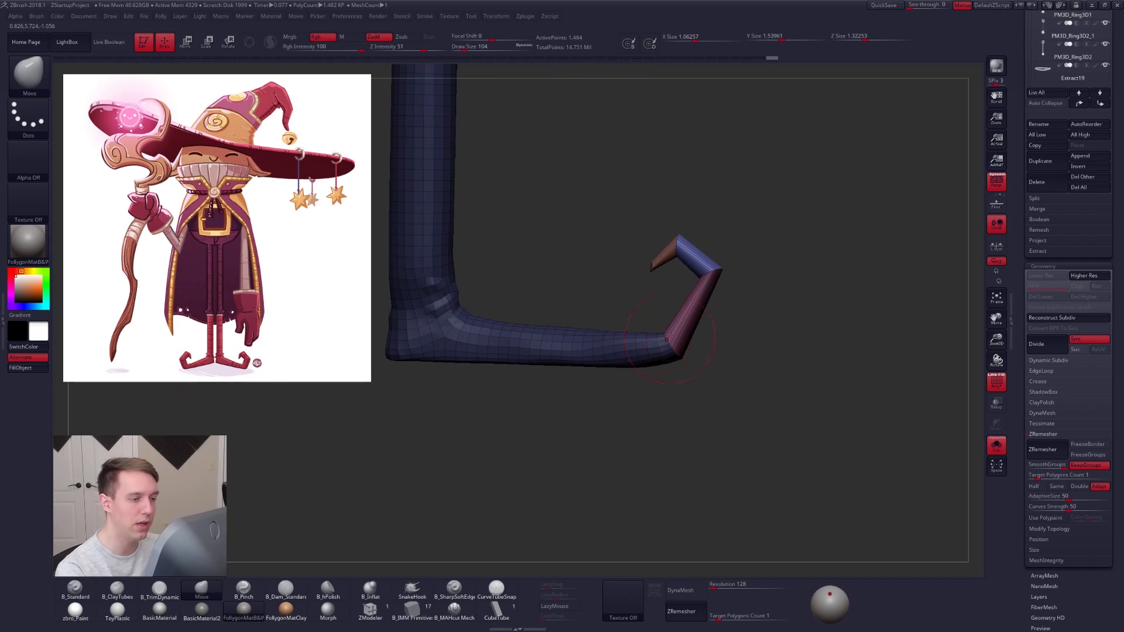
pyautogui.moveTo(666, 323); pyautogui.dragTo(609, 320, button='right')
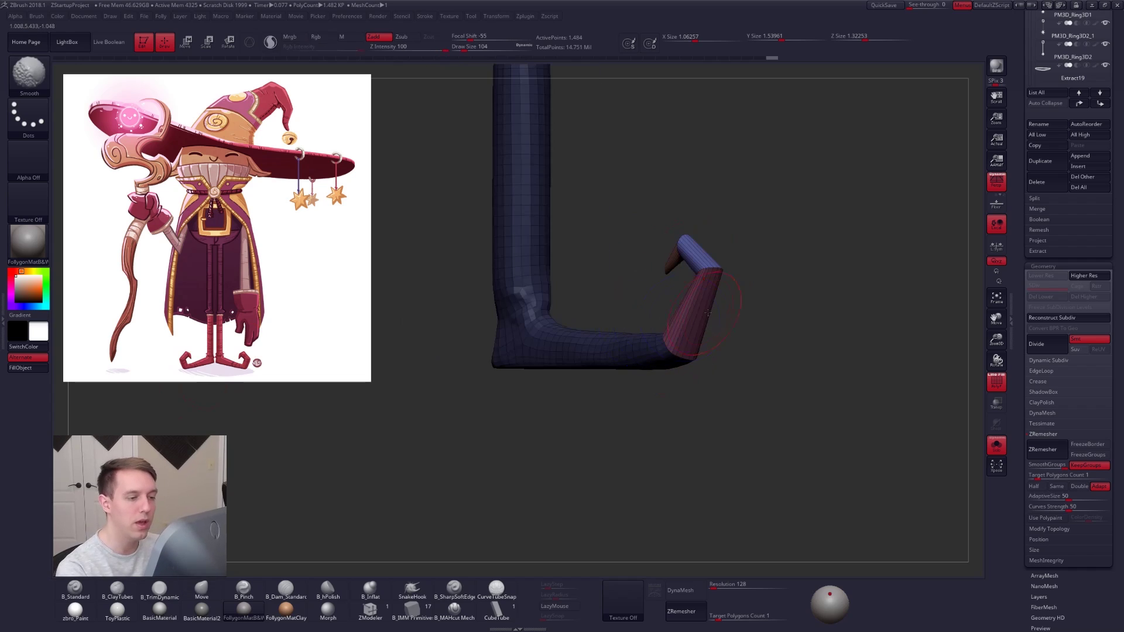
pyautogui.keyDown('ctrl'); pyautogui.moveTo(752, 240); pyautogui.dragTo(770, 252); pyautogui.keyUp('ctrl')
pyautogui.moveTo(682, 276); pyautogui.dragTo(737, 282, button='right')
pyautogui.moveTo(734, 258)
pyautogui.keyDown('ctrl'); pyautogui.mouseDown()
pyautogui.moveTo(697, 265)
pyautogui.moveTo(812, 270)
pyautogui.mouseUp(); pyautogui.keyUp('ctrl')
pyautogui.keyDown('ctrl'); pyautogui.click(760, 274); pyautogui.keyUp('ctrl')
pyautogui.press('e')
pyautogui.press('q')
pyautogui.moveTo(730, 321); pyautogui.dragTo(763, 327, button='right')
pyautogui.keyDown('ctrl'); pyautogui.moveTo(765, 328); pyautogui.dragTo(803, 313); pyautogui.keyUp('ctrl')
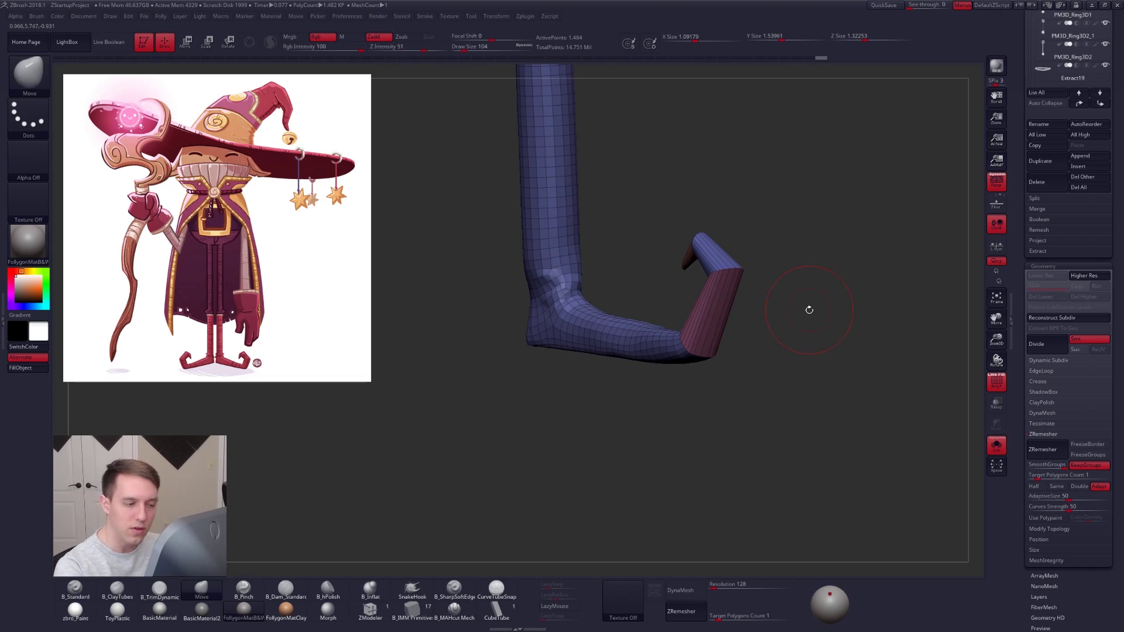
# - Touch up the joint between the foot and the curled toe with the Move brush
pyautogui.moveTo(672, 360)
pyautogui.mouseDown(button='right')
pyautogui.moveTo(691, 389)
pyautogui.moveTo(669, 368)
pyautogui.moveTo(677, 360)
pyautogui.mouseUp(button='right')
pyautogui.hotkey('shift', 'f')
pyautogui.moveTo(684, 362); pyautogui.dragTo(687, 364)
pyautogui.moveTo(697, 368)
pyautogui.mouseDown(button='right')
pyautogui.moveTo(670, 370)
pyautogui.moveTo(655, 417)
pyautogui.mouseUp(button='right')
pyautogui.hotkey('shift', 'f')
# - Delete surplus edge loops on the foot just behind the curl with ZModeler, undoing the accidental change to the whole mesh
pyautogui.click(372, 610)
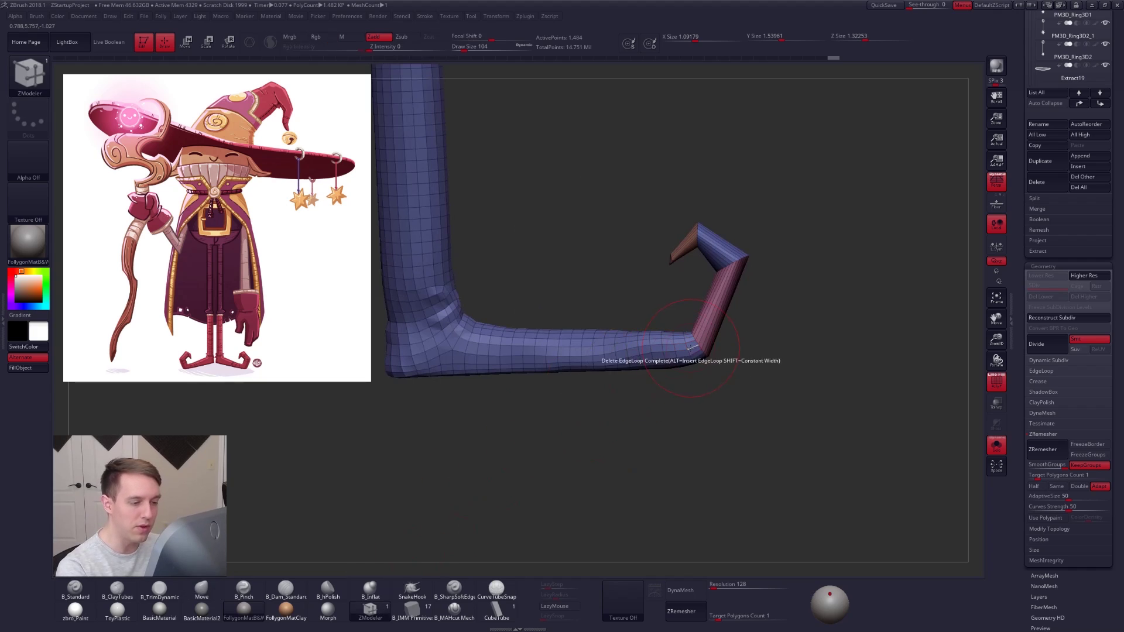
pyautogui.click(686, 346)
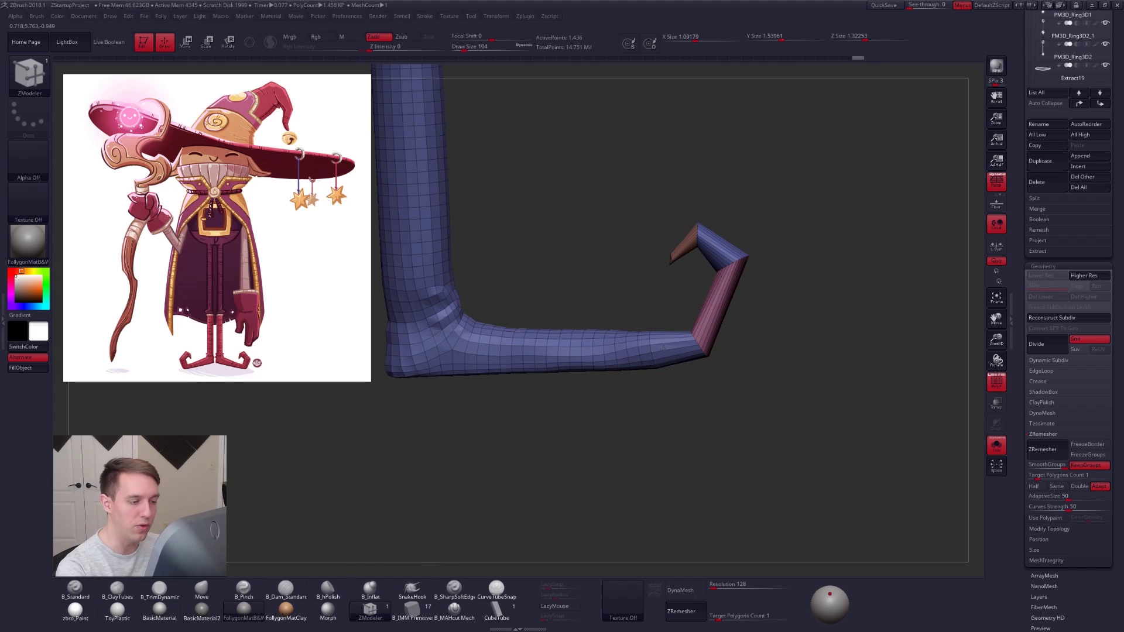
pyautogui.keyDown('alt'); pyautogui.click(626, 354); pyautogui.keyUp('alt')
pyautogui.keyDown('alt'); pyautogui.click(612, 355); pyautogui.keyUp('alt')
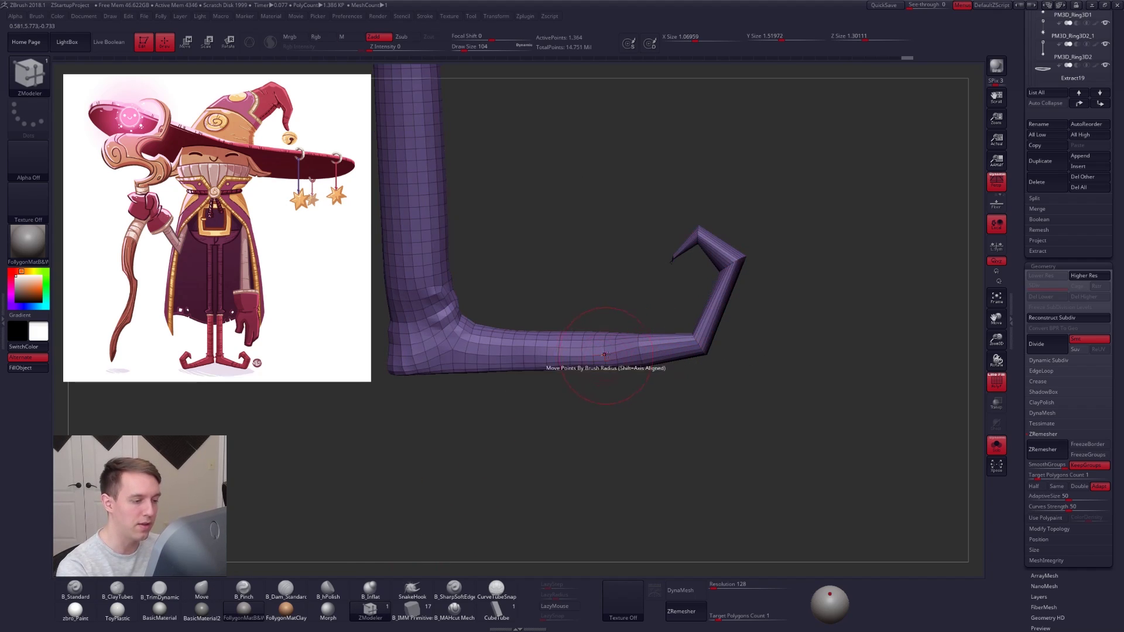
pyautogui.hotkey('ctrl', 'z')
pyautogui.keyDown('alt'); pyautogui.click(615, 355); pyautogui.keyUp('alt')
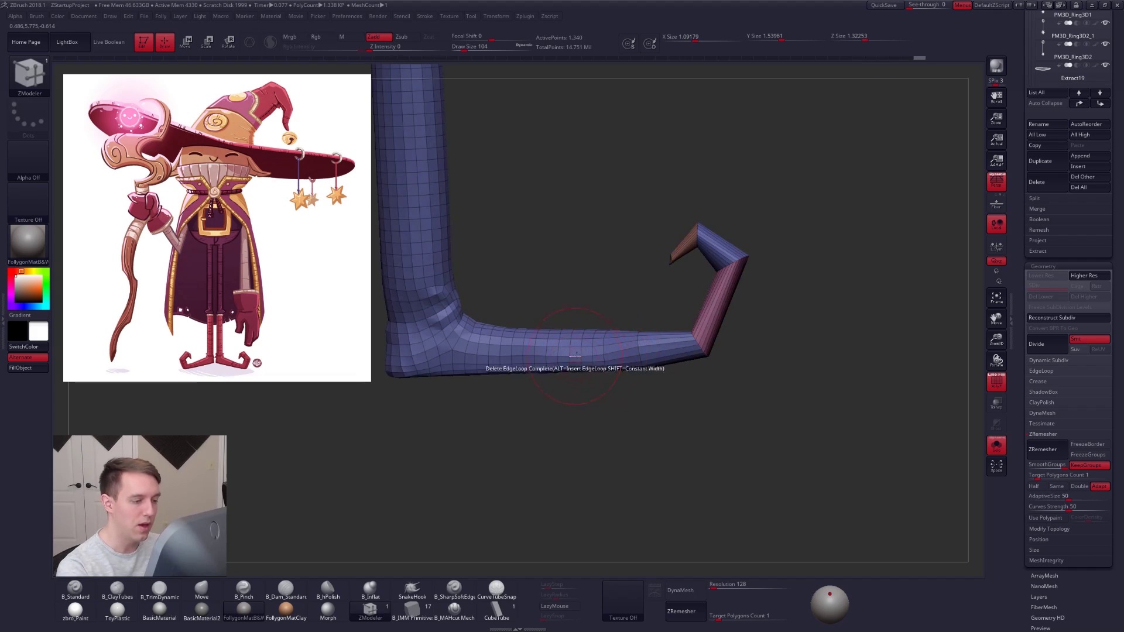
# - Thin out the edge loops along the middle of the foot toward the ankle
pyautogui.click(588, 366)
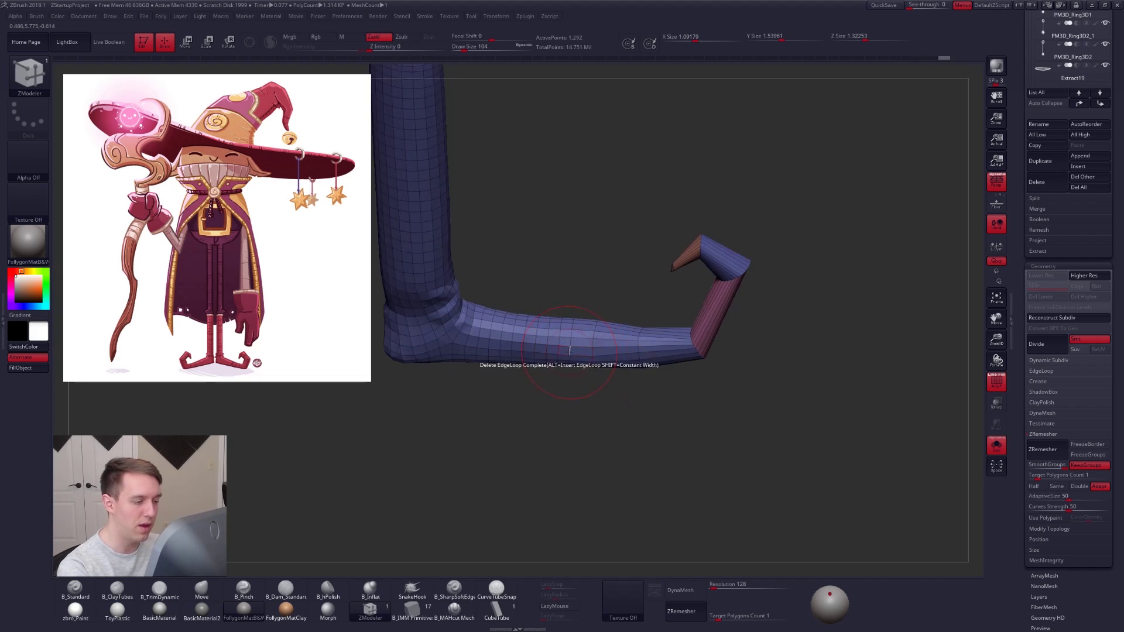
pyautogui.click(535, 351)
pyautogui.click(520, 350)
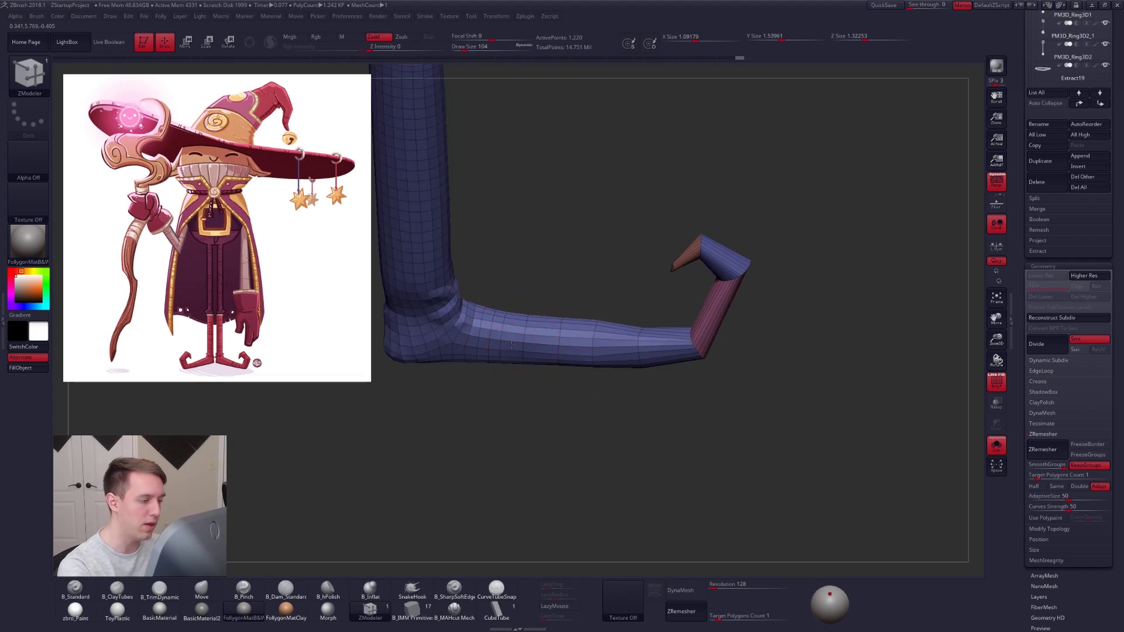
pyautogui.click(505, 349)
pyautogui.click(484, 347)
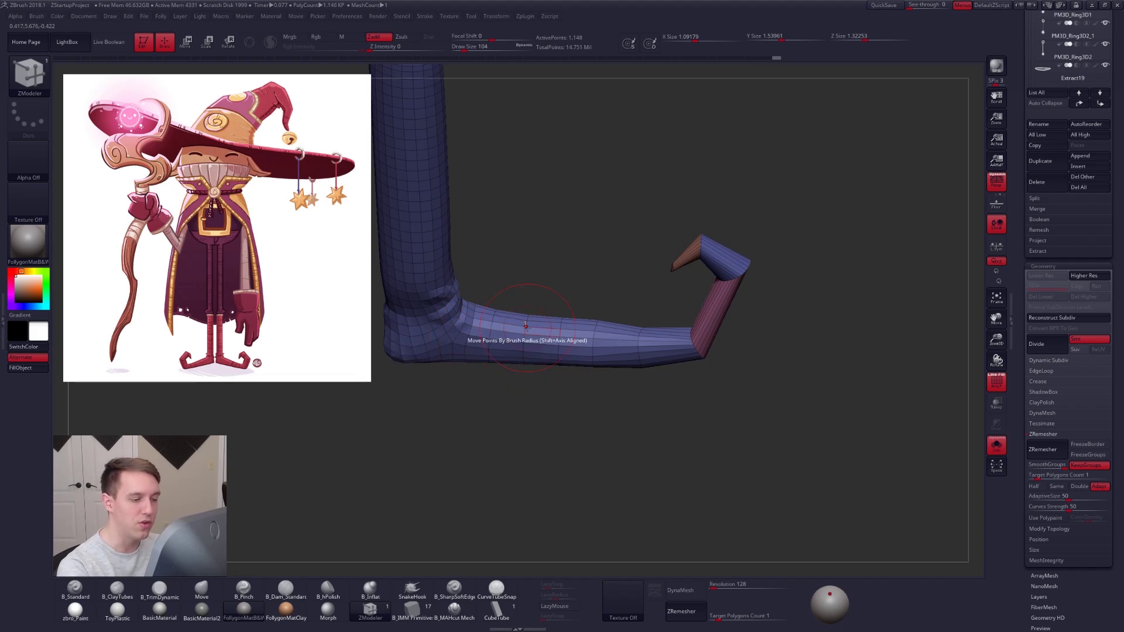
# - Realign the joint between the foot and the curled toe from the underside and front with the Move brush
pyautogui.moveTo(670, 387); pyautogui.dragTo(650, 498)
pyautogui.press('b')
pyautogui.press('m')
pyautogui.press('v')
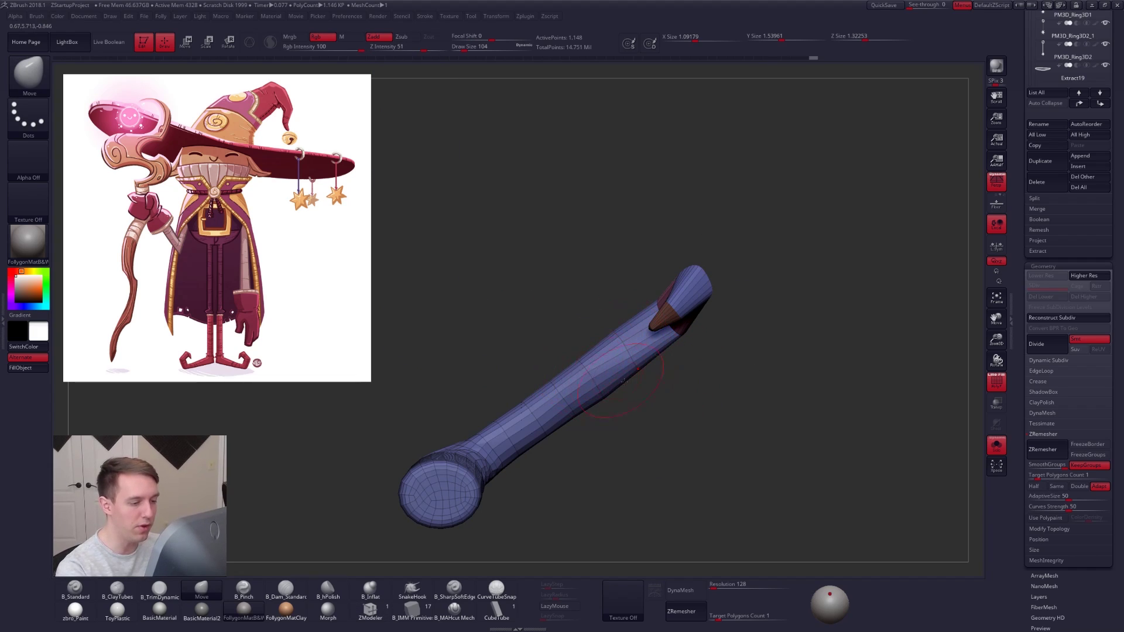
pyautogui.moveTo(625, 381); pyautogui.dragTo(630, 386)
pyautogui.moveTo(691, 434)
pyautogui.mouseDown()
pyautogui.moveTo(697, 398)
pyautogui.moveTo(675, 349)
pyautogui.moveTo(620, 320)
pyautogui.mouseUp()
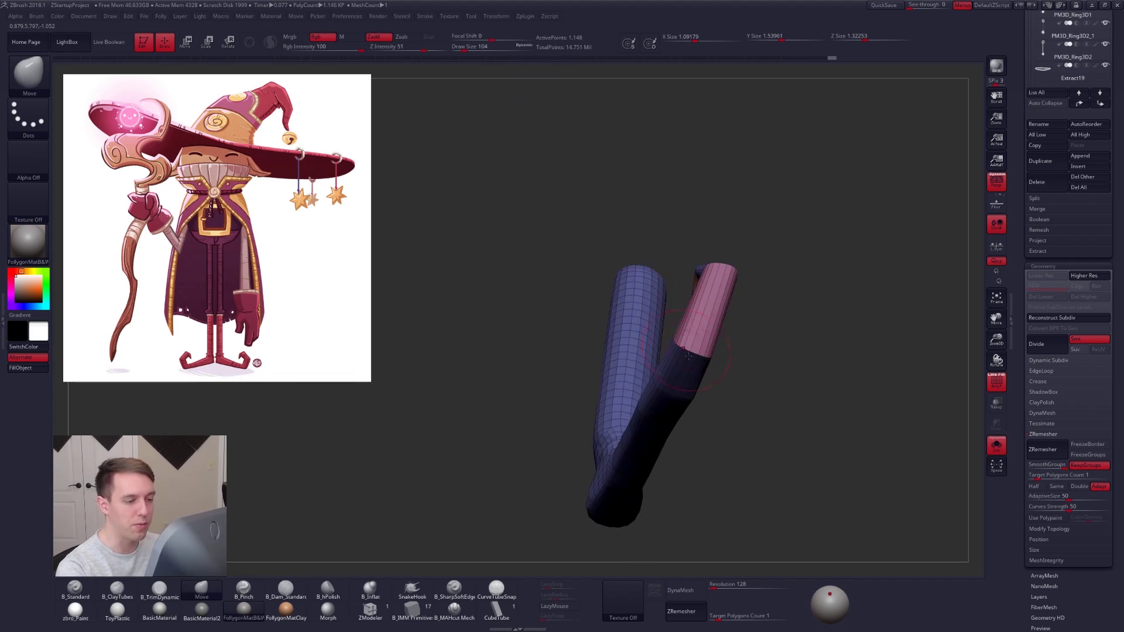
pyautogui.moveTo(689, 356); pyautogui.dragTo(675, 359)
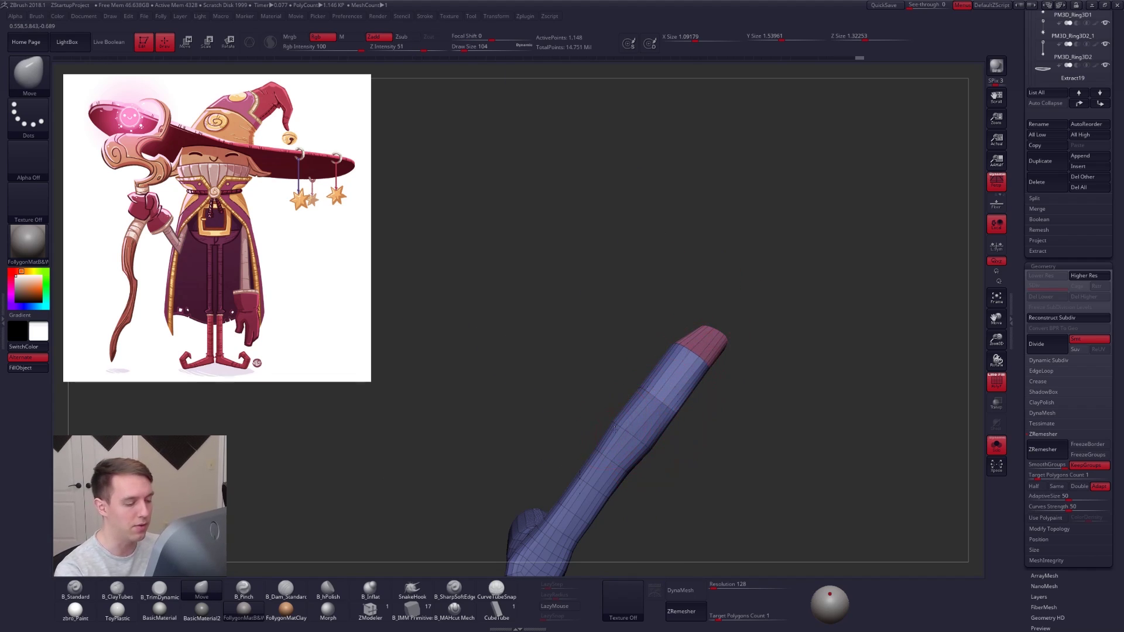
pyautogui.moveTo(669, 396); pyautogui.dragTo(669, 454)
# - Check the boot with dynamic subdivision smoothing and touch up the joint where the curled toe meets the foot
pyautogui.hotkey('shift', 'f')
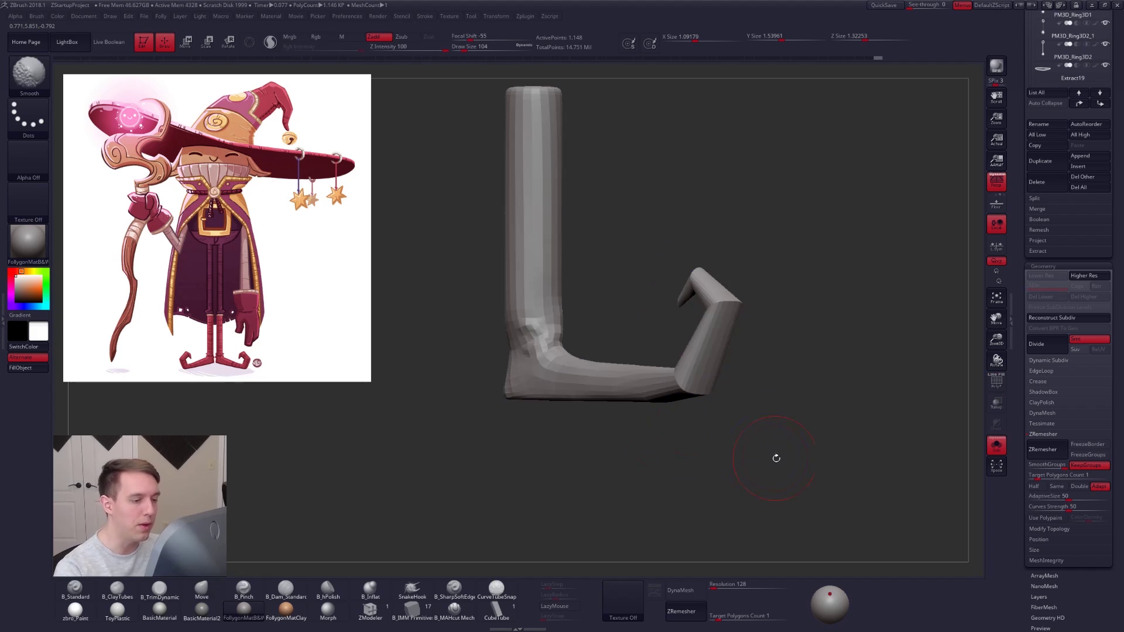
pyautogui.press('d')
pyautogui.hotkey('shift', 'd')
pyautogui.hotkey('shift', 'f')
pyautogui.moveTo(696, 385); pyautogui.dragTo(718, 383, button='right')
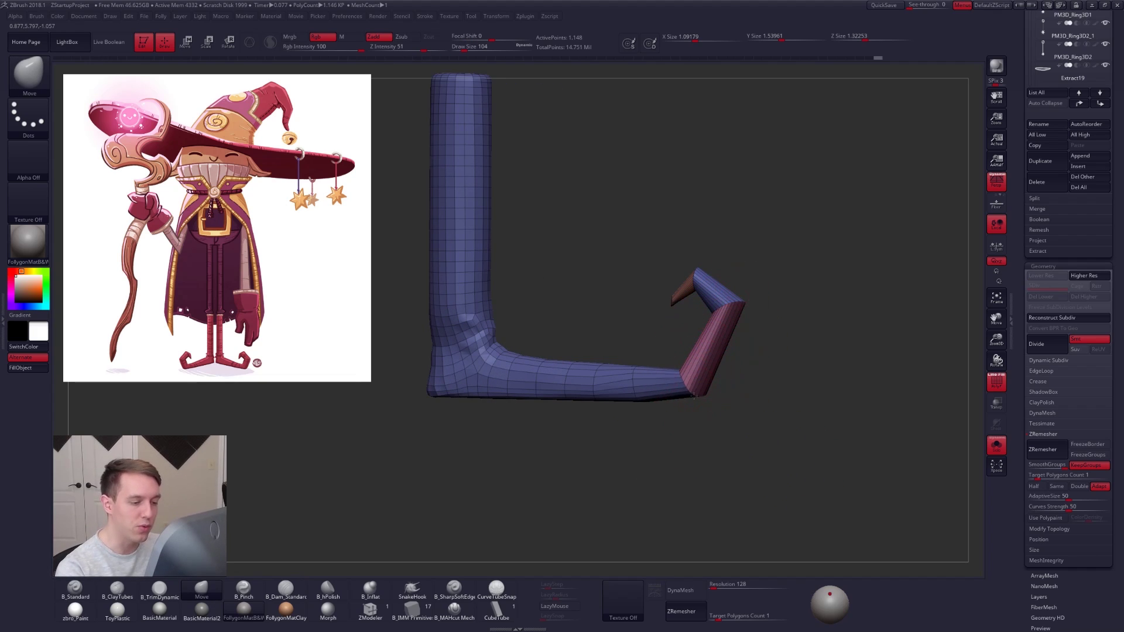
pyautogui.press('d')
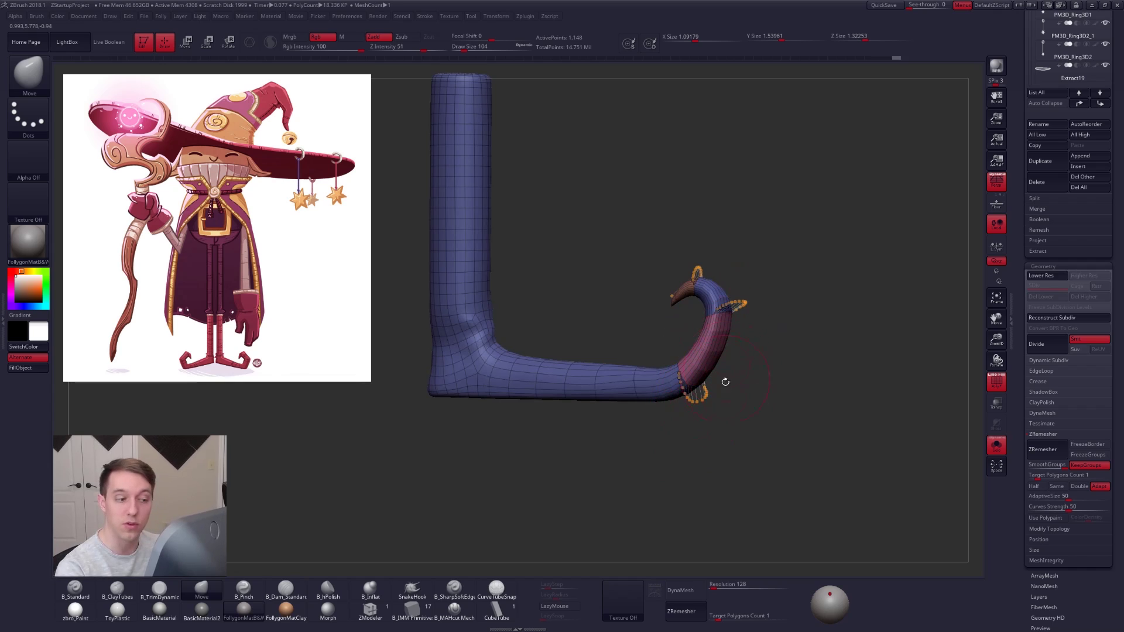
pyautogui.moveTo(725, 382)
pyautogui.keyDown('shift'); pyautogui.mouseDown(button='right')
pyautogui.moveTo(778, 446)
pyautogui.moveTo(684, 421)
pyautogui.mouseUp(button='right'); pyautogui.keyUp('shift')
pyautogui.hotkey('shift', 'f')
pyautogui.hotkey('shift', 'd')
# - Bevel the complete edge loop at the joint between foot and curled toe with ZModeler and check it with smoothing
pyautogui.click(375, 617)
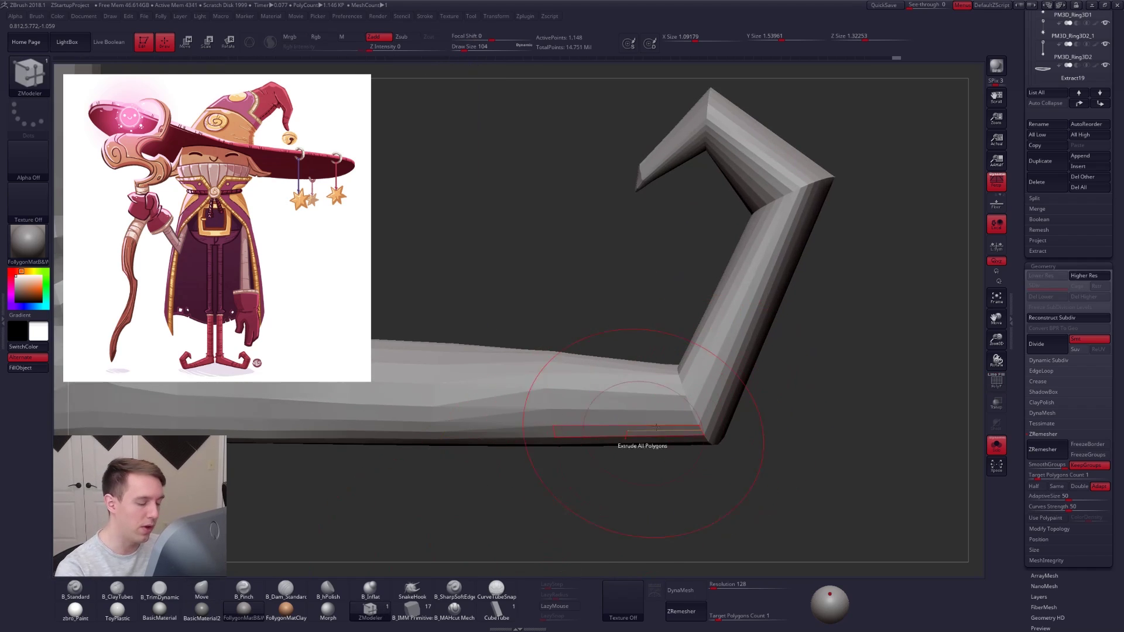
pyautogui.hotkey('shift', 'f')
pyautogui.press('space')
pyautogui.click(598, 387)
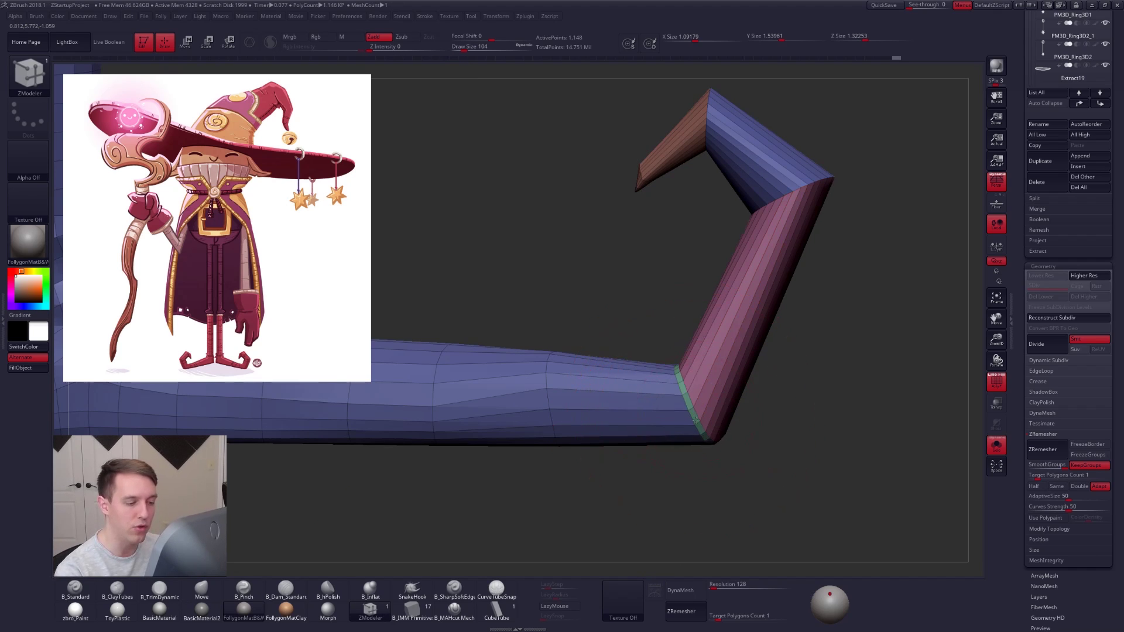
pyautogui.hotkey('ctrl', 'd')
pyautogui.hotkey('ctrl', 'd')
pyautogui.hotkey('shift', 'f')
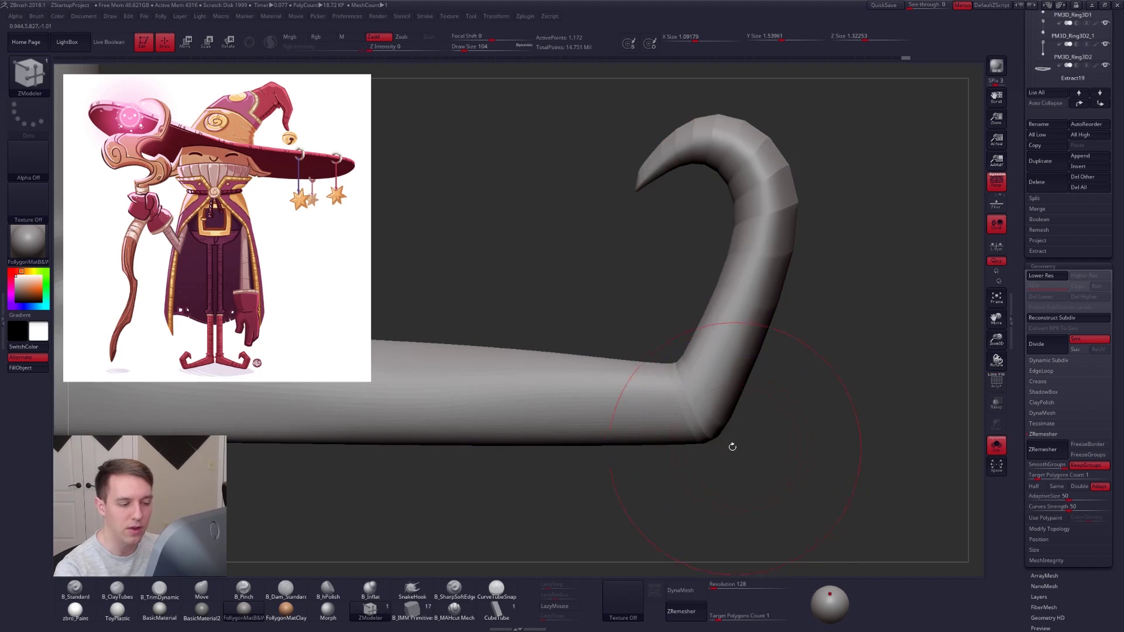
pyautogui.keyDown('alt'); pyautogui.moveTo(736, 418); pyautogui.dragTo(707, 492); pyautogui.keyUp('alt')
pyautogui.hotkey('shift', 'f')
pyautogui.hotkey('shift', 'd')
pyautogui.hotkey('shift', 'd')
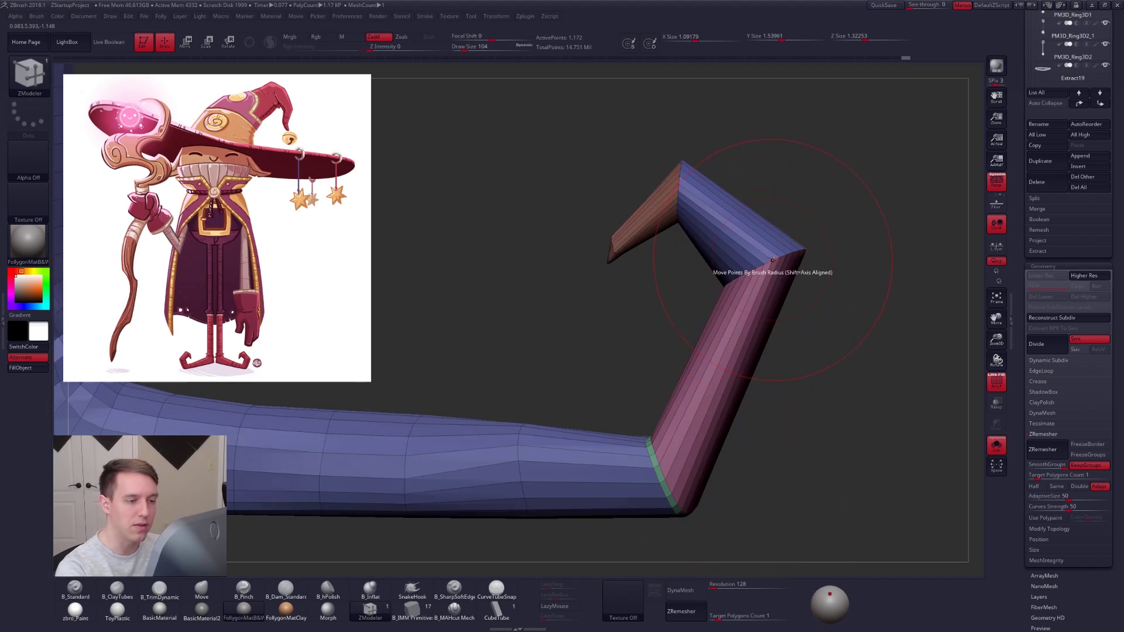
# - Try a wide bevel on the edge loop at the curl's middle corner and check it with smoothing
pyautogui.click(771, 259)
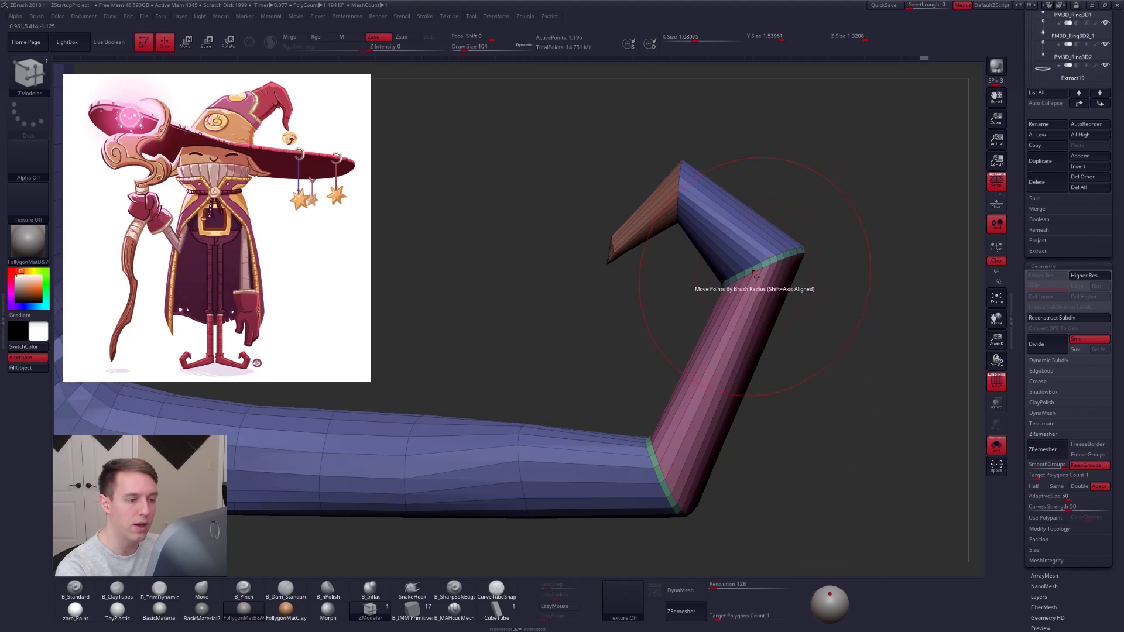
pyautogui.press('d')
pyautogui.hotkey('ctrl', 'd')
pyautogui.hotkey('ctrl', 'd')
pyautogui.hotkey('shift', 'f')
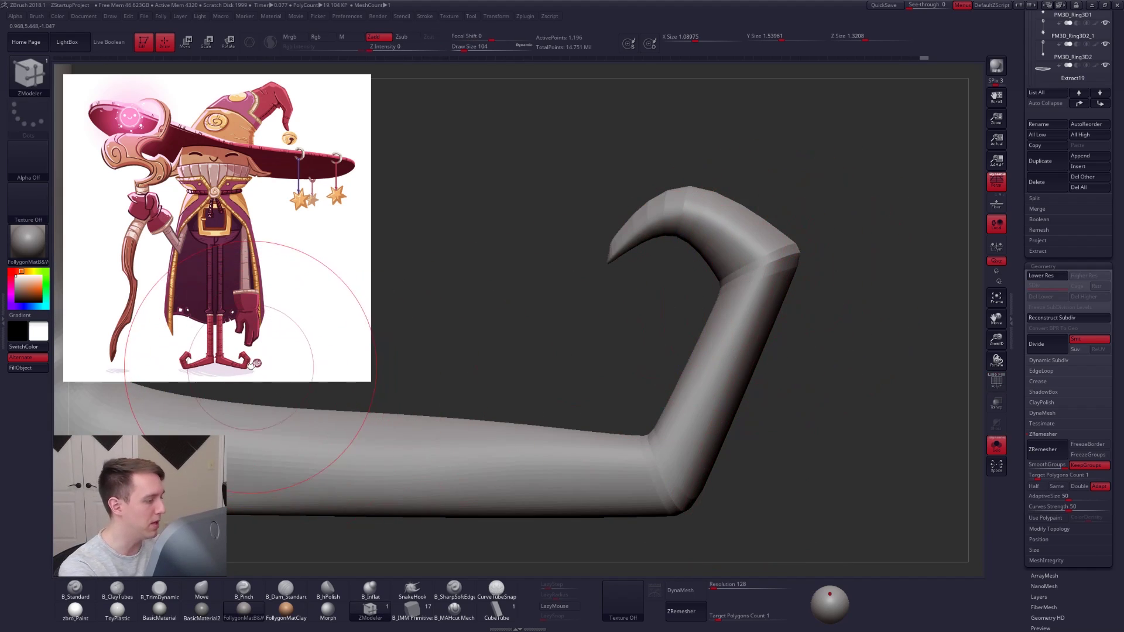
pyautogui.press('space')
pyautogui.hotkey('shift', 'd')
pyautogui.hotkey('shift', 'd')
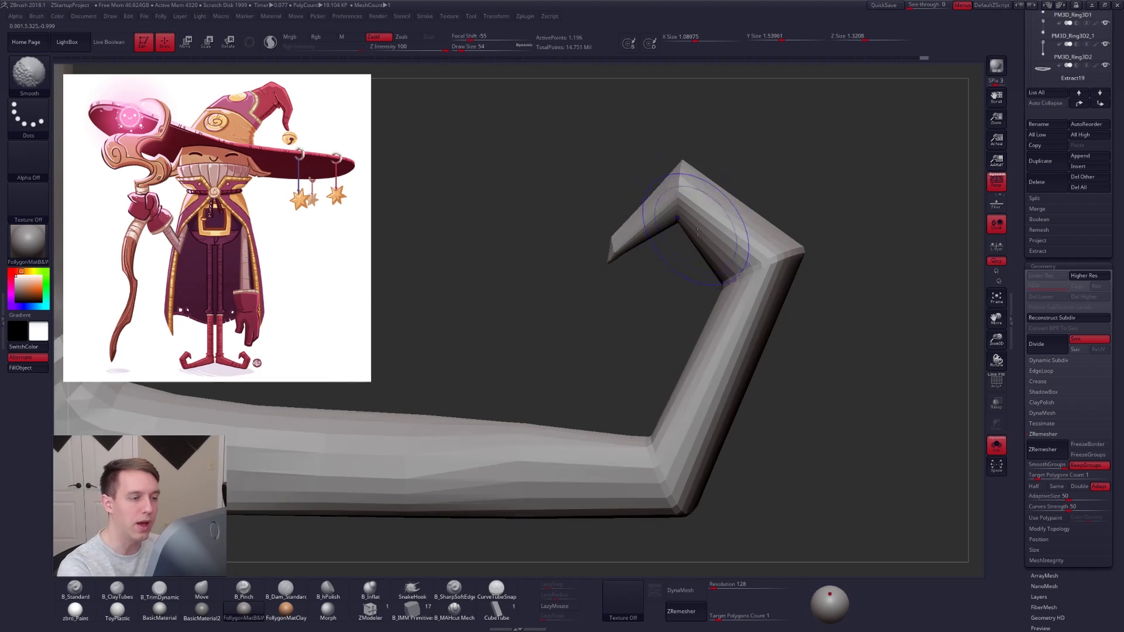
pyautogui.hotkey('shift', 'f')
pyautogui.hotkey('ctrl', 'z')
pyautogui.hotkey('ctrl', 'z')
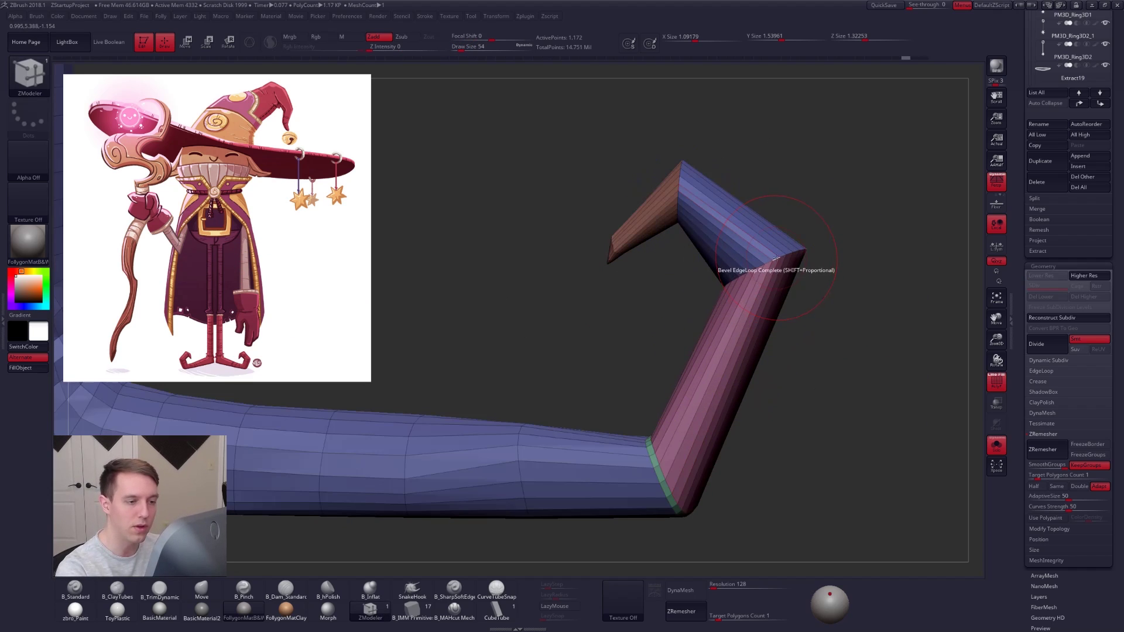
# - Bevel the complete edge loops at the curl's middle and upper corners narrowly, with dynamic subdivision smoothing on
pyautogui.click(759, 263)
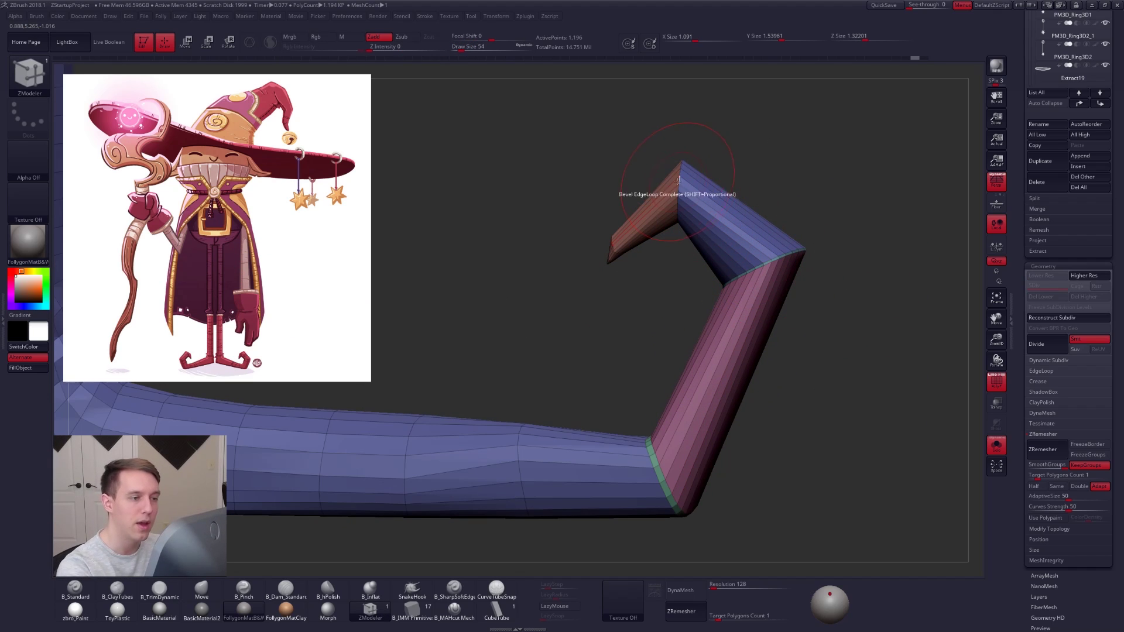
pyautogui.click(680, 184)
pyautogui.press('d')
pyautogui.moveTo(736, 429)
pyautogui.keyDown('alt'); pyautogui.mouseDown()
pyautogui.moveTo(773, 424)
pyautogui.moveTo(794, 438)
pyautogui.moveTo(768, 439)
pyautogui.moveTo(735, 488)
pyautogui.moveTo(695, 354)
pyautogui.mouseUp(); pyautogui.keyUp('alt')
pyautogui.hotkey('shift', 'f')
# - Set the Move brush's draw size to 192 and reshape the foot and curled toe from the side and front
pyautogui.press('b')
pyautogui.press('m')
pyautogui.press('v')
pyautogui.press('space')
pyautogui.moveTo(695, 302); pyautogui.dragTo(703, 302)
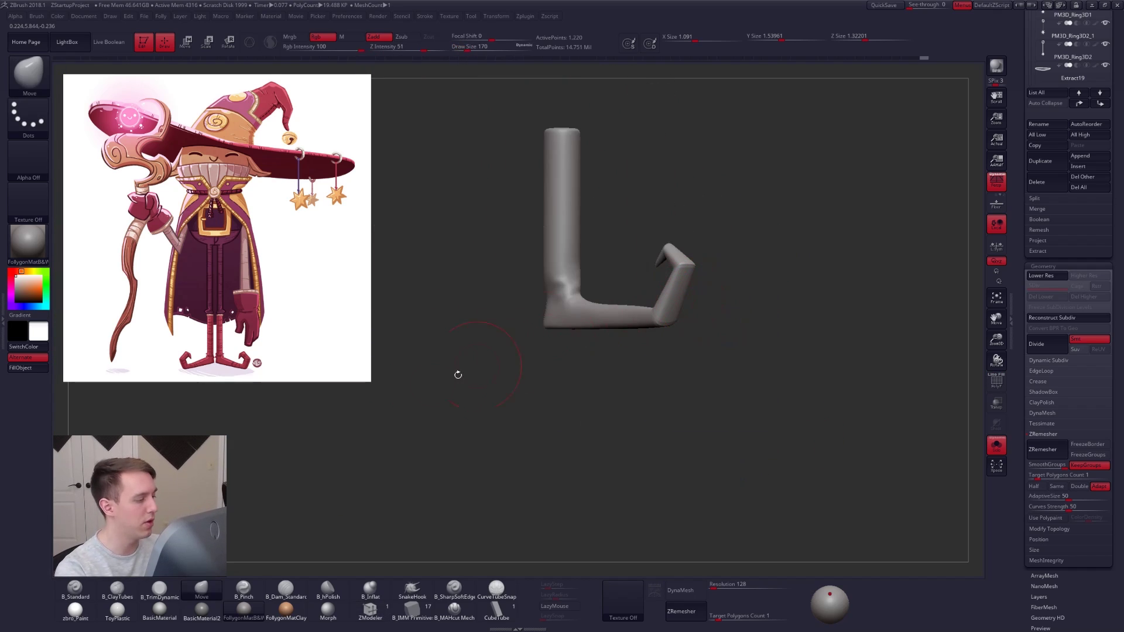
pyautogui.press('space')
pyautogui.moveTo(732, 345)
pyautogui.mouseDown()
pyautogui.moveTo(650, 334)
pyautogui.moveTo(678, 312)
pyautogui.mouseUp()
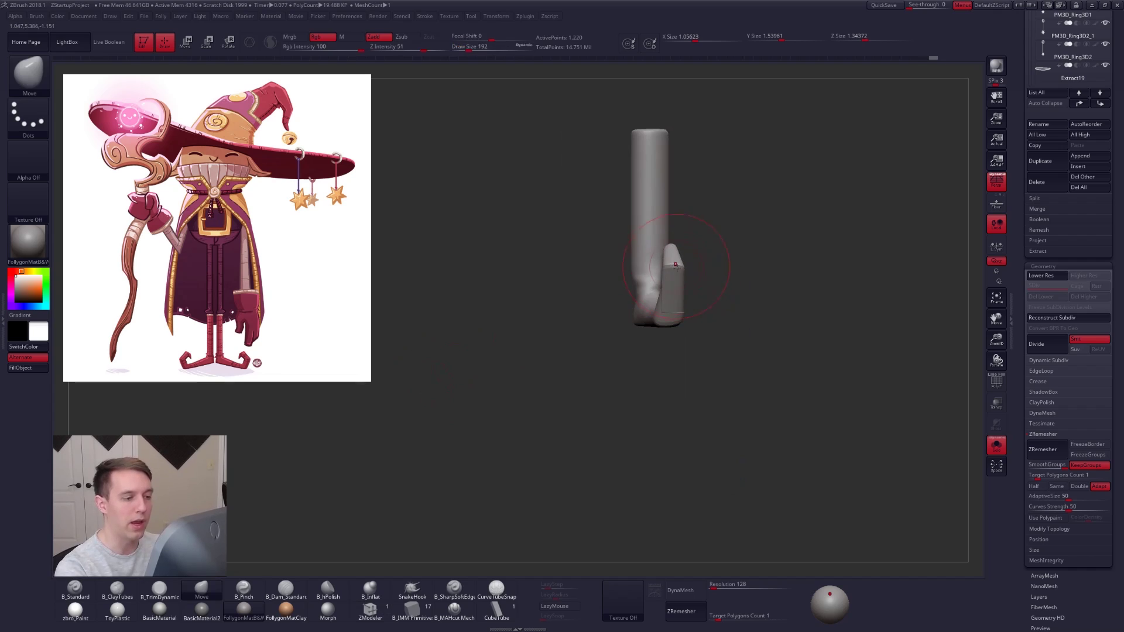
pyautogui.moveTo(677, 267); pyautogui.dragTo(677, 232)
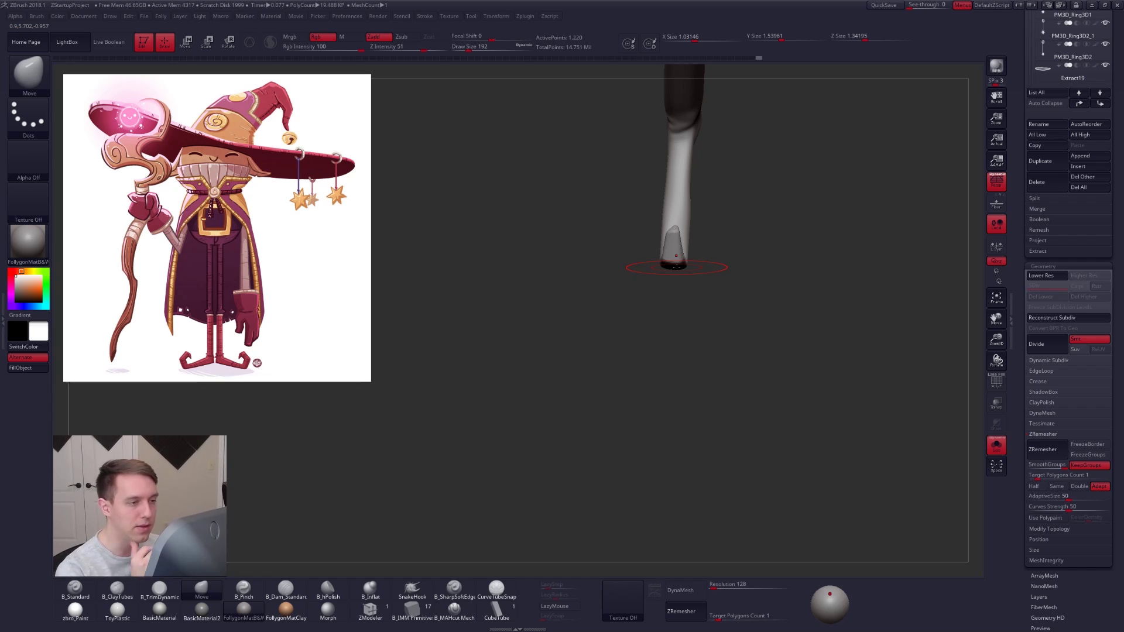
# - Bring the whole character back into view and mirror the boot to the other leg
pyautogui.moveTo(677, 267); pyautogui.dragTo(721, 301)
pyautogui.hotkey('shift', 's')
pyautogui.press('space')
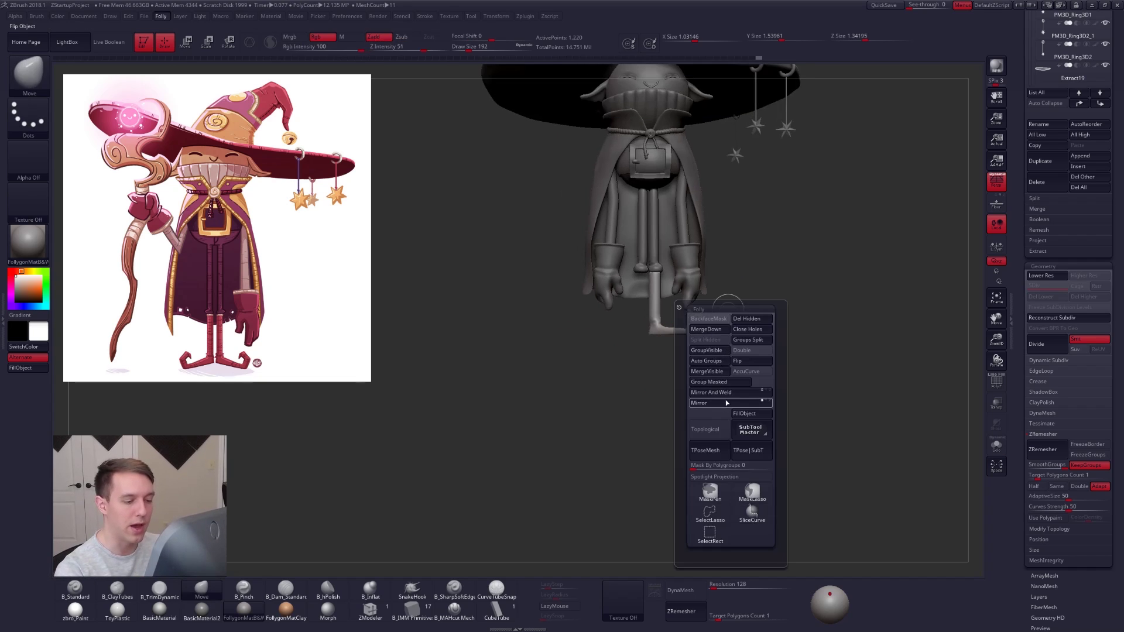
pyautogui.click(727, 402)
pyautogui.keyDown('alt'); pyautogui.moveTo(667, 271); pyautogui.dragTo(643, 344); pyautogui.keyUp('alt')
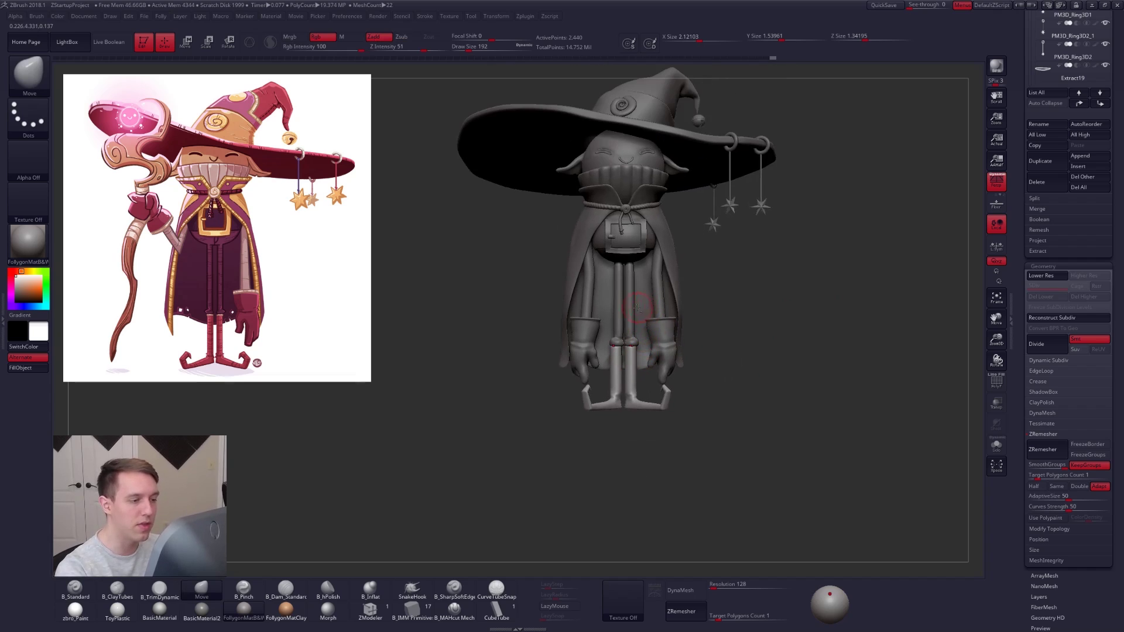
# - Make the legs the active subtool and inspect them in isolation and with the whole character
pyautogui.keyDown('alt'); pyautogui.click(635, 316); pyautogui.keyUp('alt')
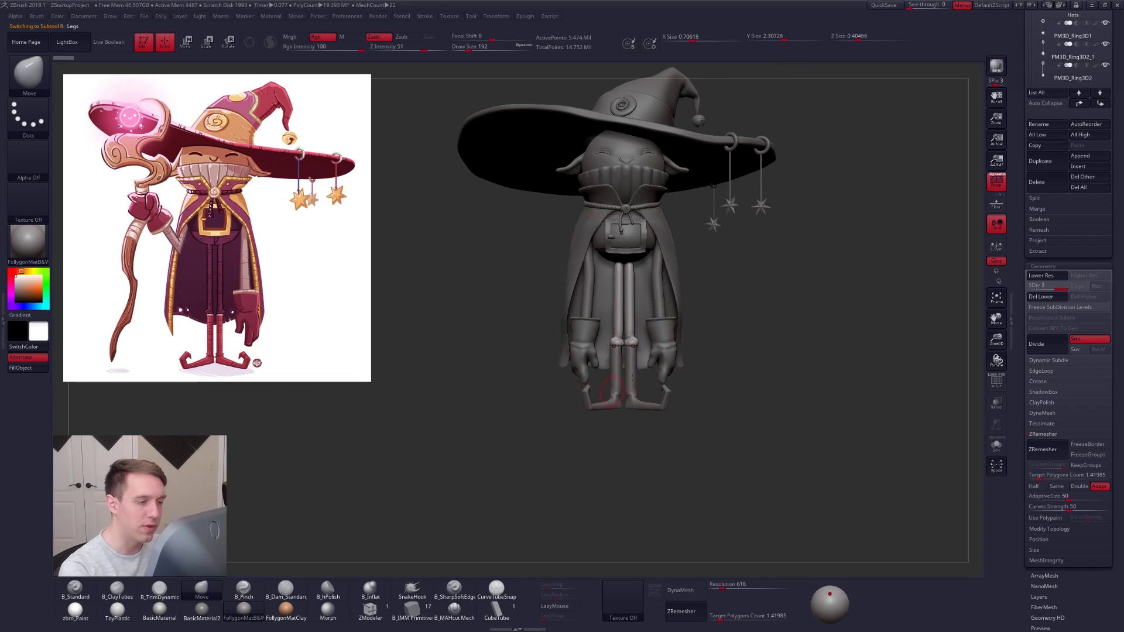
pyautogui.hotkey('alt', 's')
pyautogui.keyDown('alt'); pyautogui.moveTo(643, 299); pyautogui.dragTo(647, 333); pyautogui.keyUp('alt')
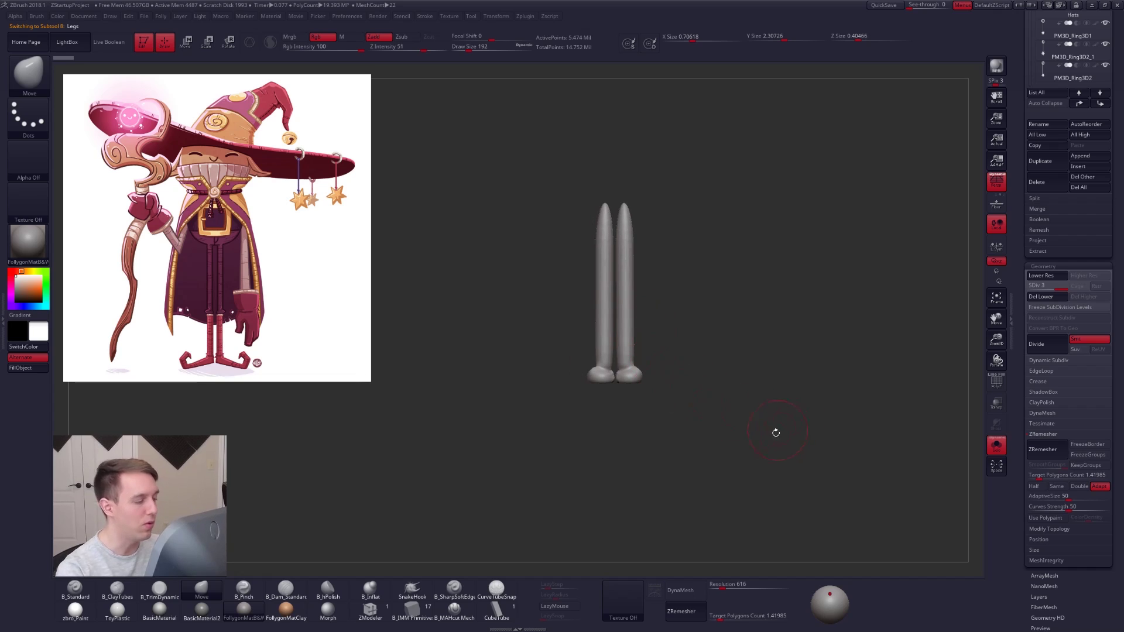
pyautogui.hotkey('ctrl', 'shift', 'f')
pyautogui.press('f')
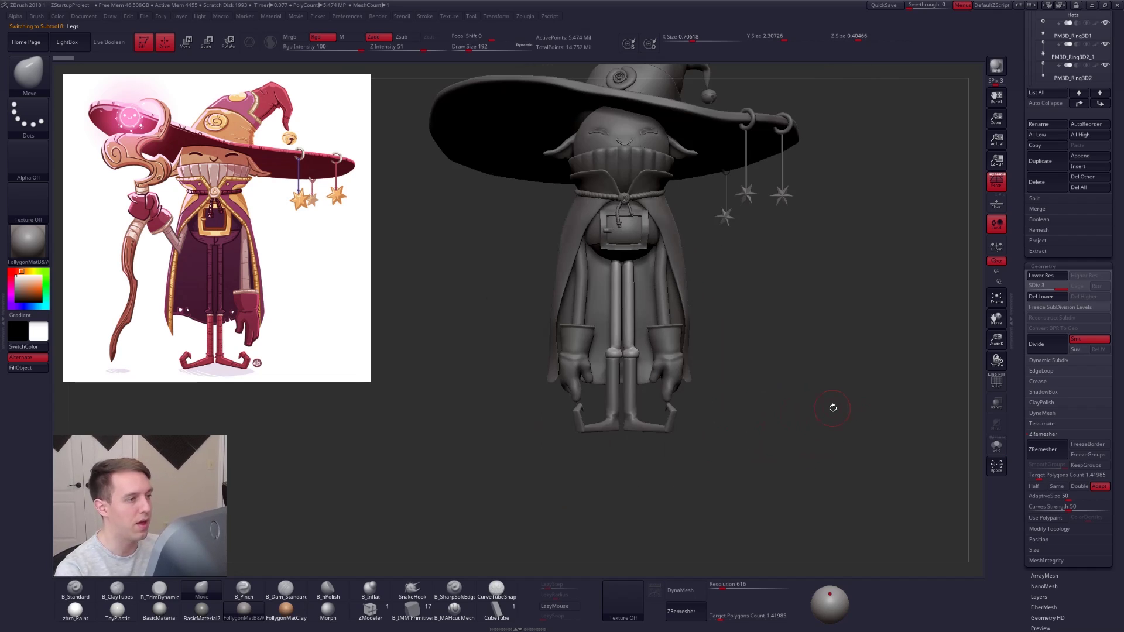
pyautogui.keyDown('alt'); pyautogui.moveTo(843, 401); pyautogui.dragTo(838, 424); pyautogui.keyUp('alt')
# - Try slimming the legs with a negative Inflate deformation of about -22
pyautogui.moveTo(1026, 588); pyautogui.dragTo(1028, 241)
pyautogui.click(1034, 302)
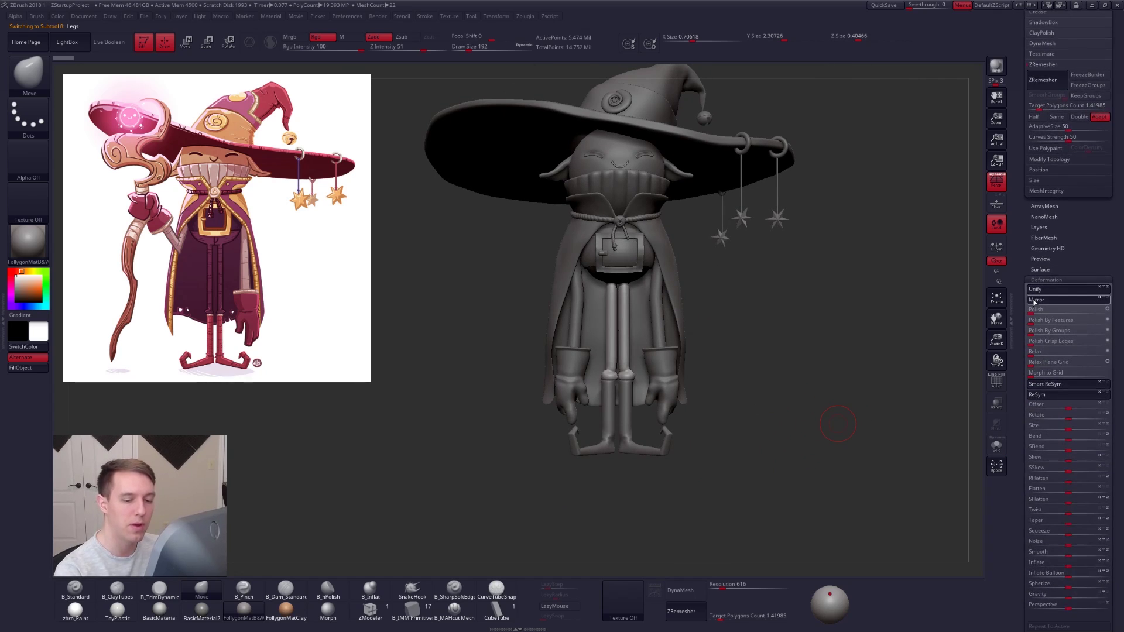
pyautogui.scroll(-3, 1048, 439)
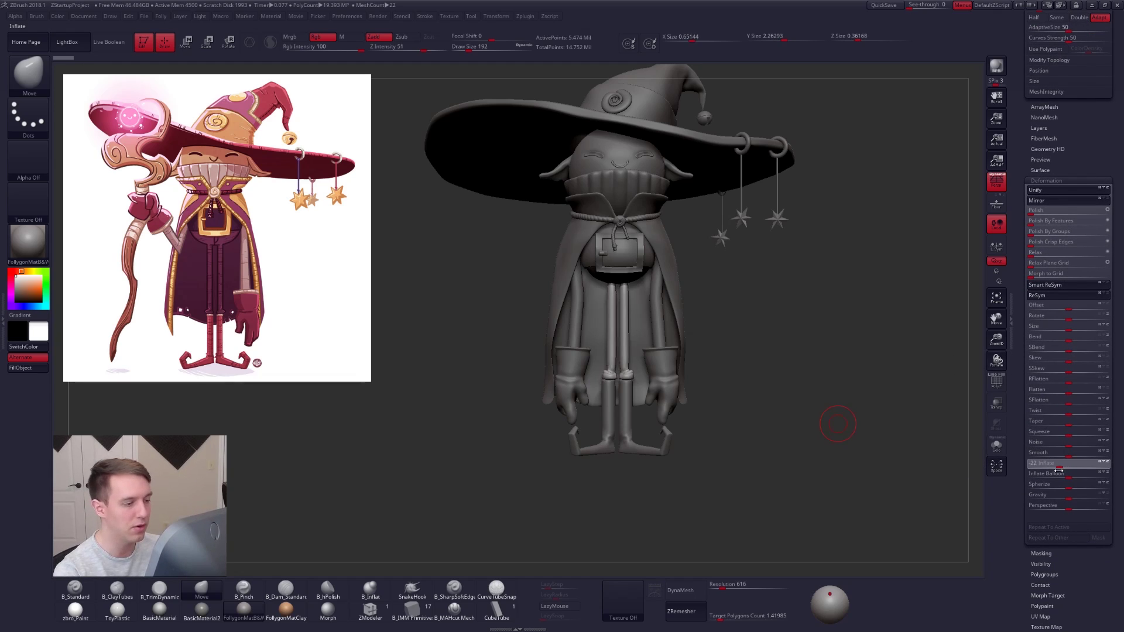
pyautogui.moveTo(1050, 474); pyautogui.dragTo(1049, 473)
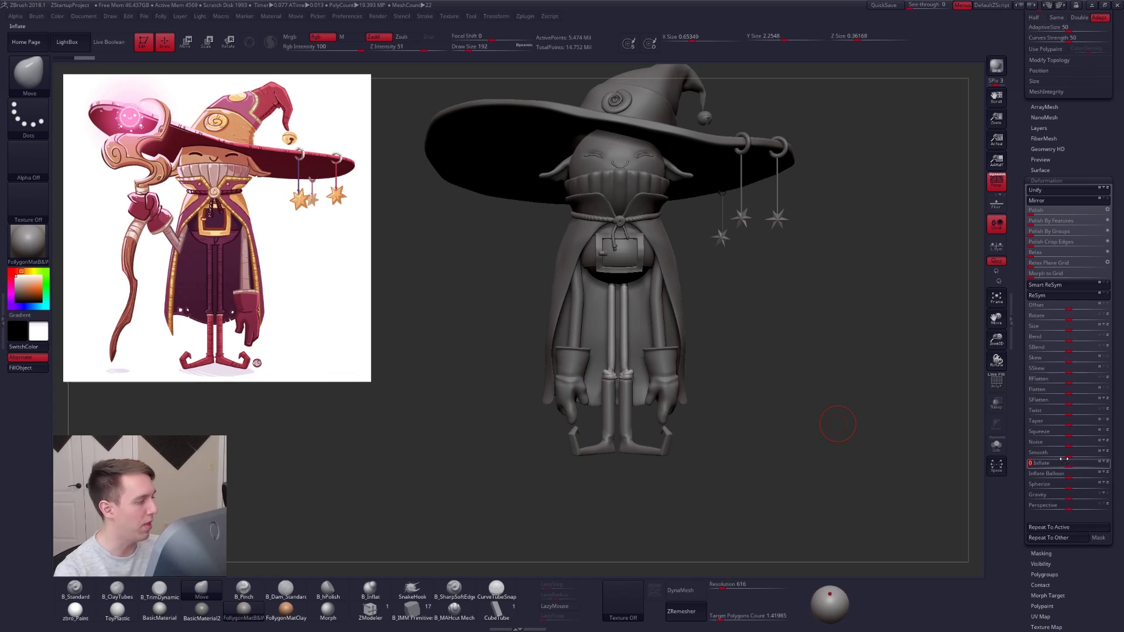
# - Isolate the legs and reshape their lower ends from below with the Move brush at draw size 121
pyautogui.hotkey('alt', 's')
pyautogui.keyDown('alt'); pyautogui.moveTo(732, 374); pyautogui.dragTo(729, 439); pyautogui.keyUp('alt')
pyautogui.moveTo(630, 385); pyautogui.dragTo(619, 358, button='right')
pyautogui.moveTo(626, 409)
pyautogui.mouseDown(button='right')
pyautogui.moveTo(630, 432)
pyautogui.moveTo(668, 364)
pyautogui.moveTo(659, 310)
pyautogui.moveTo(663, 354)
pyautogui.mouseUp(button='right')
pyautogui.moveTo(666, 316); pyautogui.dragTo(648, 334, button='right')
pyautogui.rightClick(664, 313)
pyautogui.moveTo(648, 334); pyautogui.dragTo(638, 350)
pyautogui.rightClick(644, 350)
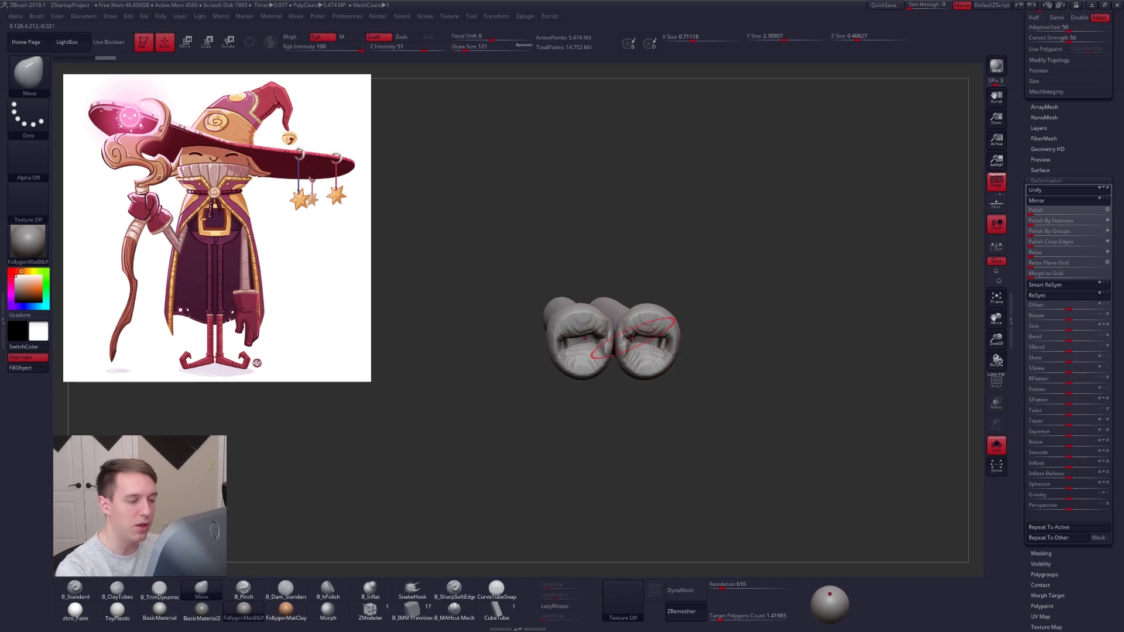
# - Split the two legs into separate polygroups with Auto Groups and show only one of them
pyautogui.hotkey('ctrl', 'q')
pyautogui.click(634, 377)
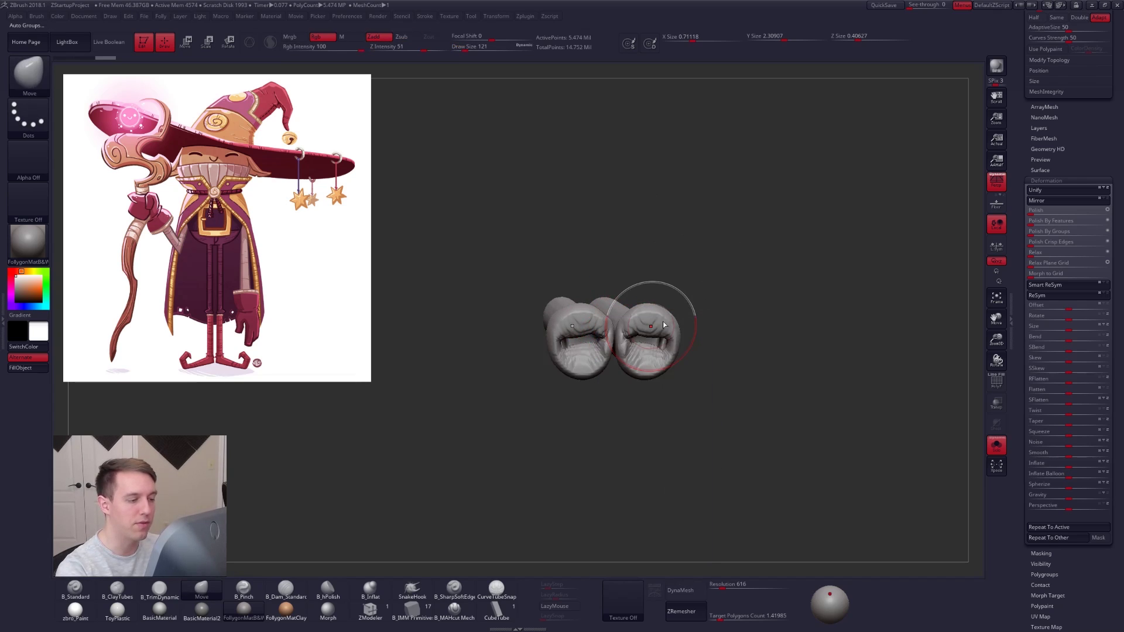
pyautogui.hotkey('shift', 'f')
pyautogui.keyDown('ctrl'); pyautogui.keyDown('shift'); pyautogui.click(673, 326); pyautogui.keyUp('shift'); pyautogui.keyUp('ctrl')
# - Try to delete the hidden leg from the legs subtool
pyautogui.hotkey('ctrl', 'q')
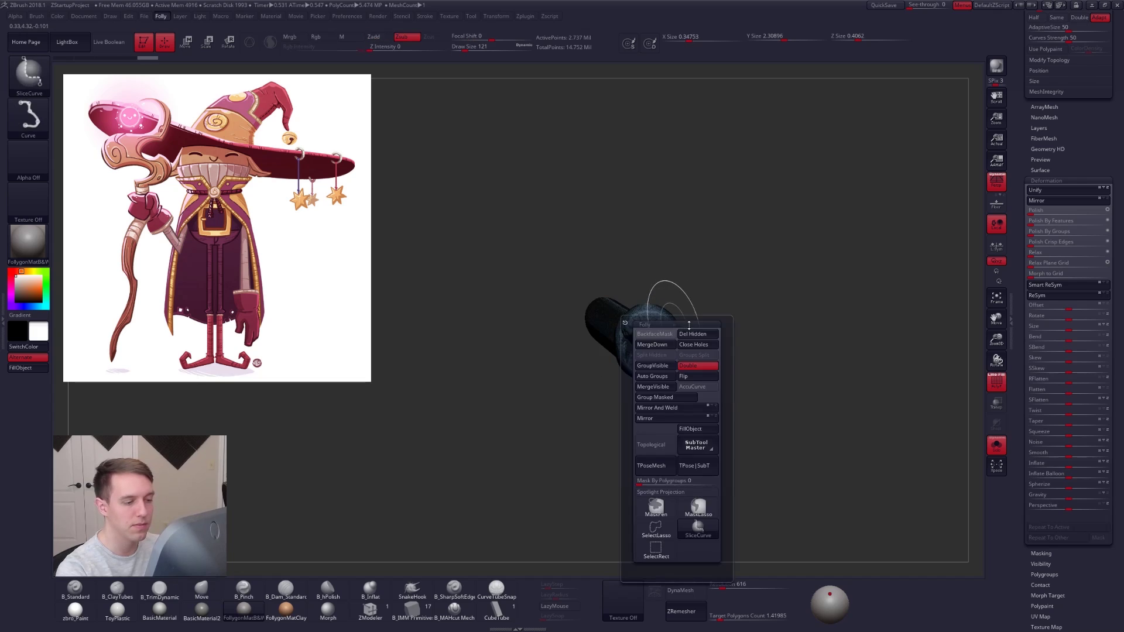
pyautogui.click(692, 332)
pyautogui.moveTo(1039, 70); pyautogui.dragTo(1042, 239)
pyautogui.moveTo(1023, 101); pyautogui.dragTo(1026, 185)
pyautogui.hotkey('ctrl', 'w')
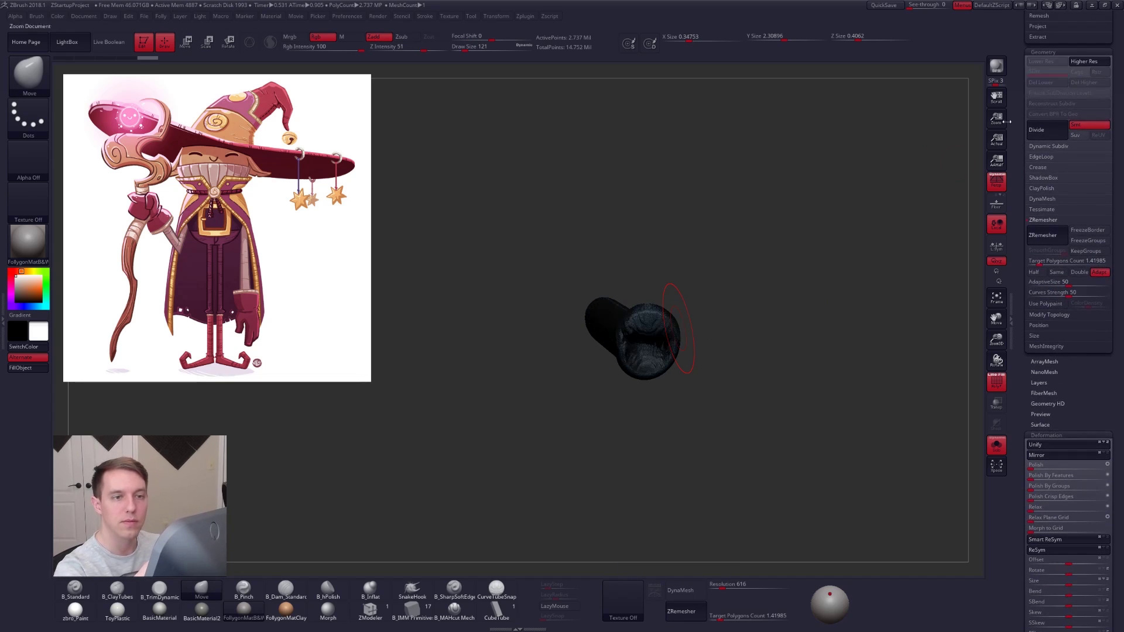
# - Adjust the visible leg's lower end with the Move brush and DynaMesh it at resolution 120
pyautogui.hotkey('shift', 'f')
pyautogui.moveTo(636, 326); pyautogui.dragTo(624, 314, button='right')
pyautogui.moveTo(627, 340)
pyautogui.mouseDown()
pyautogui.moveTo(656, 346)
pyautogui.moveTo(650, 320)
pyautogui.mouseUp()
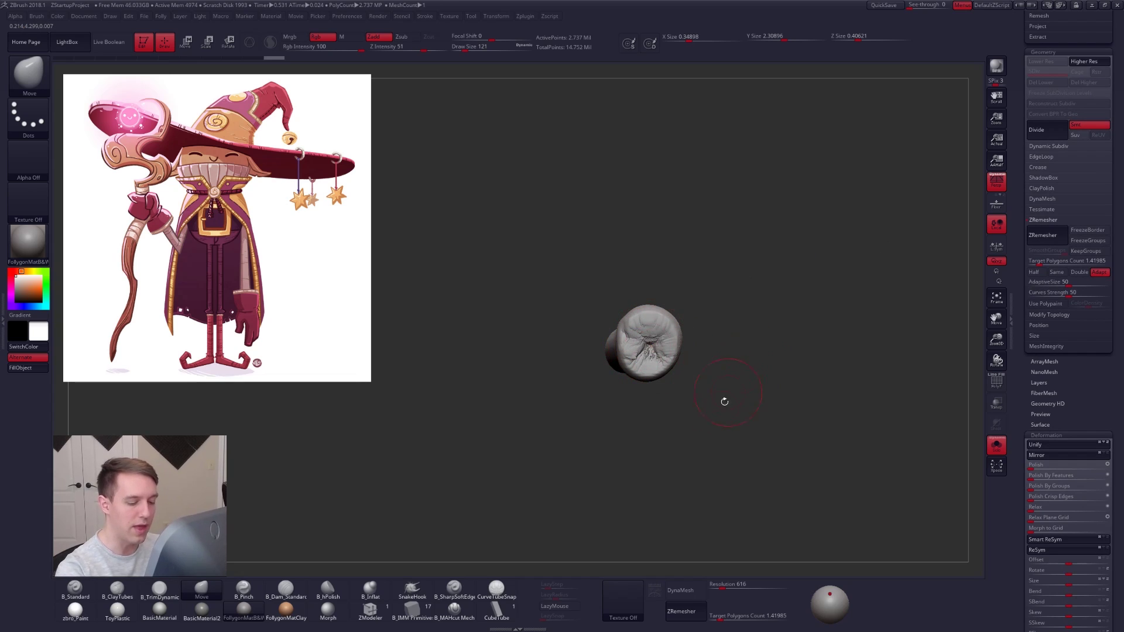
pyautogui.moveTo(721, 587); pyautogui.dragTo(713, 587)
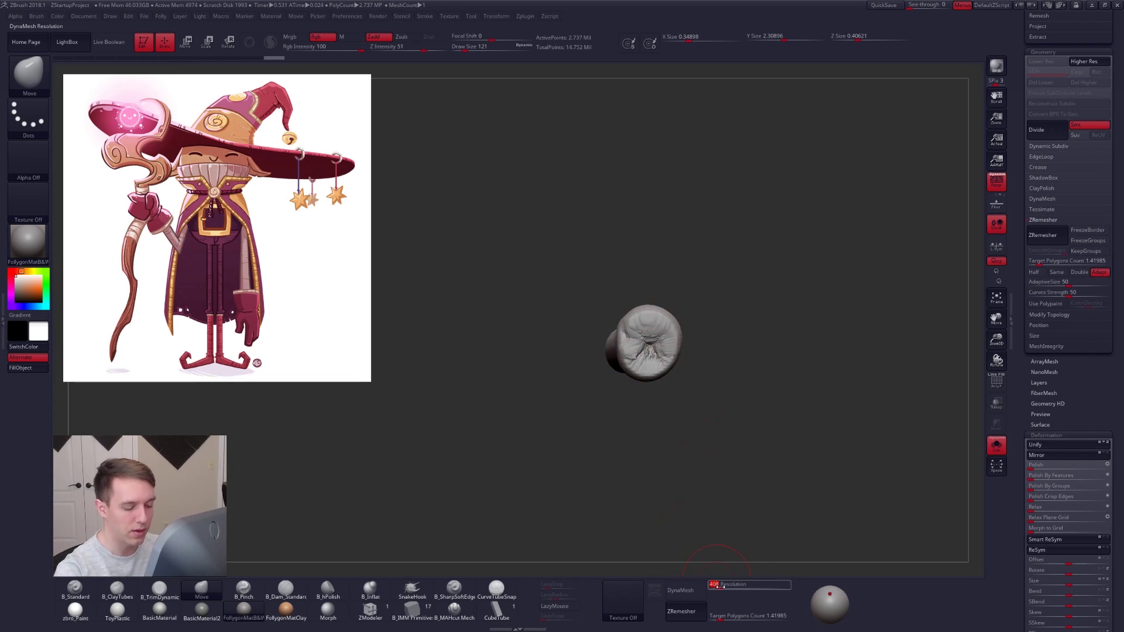
pyautogui.click(686, 590)
pyautogui.hotkey('shift', 'f')
pyautogui.hotkey('shift', 'f')
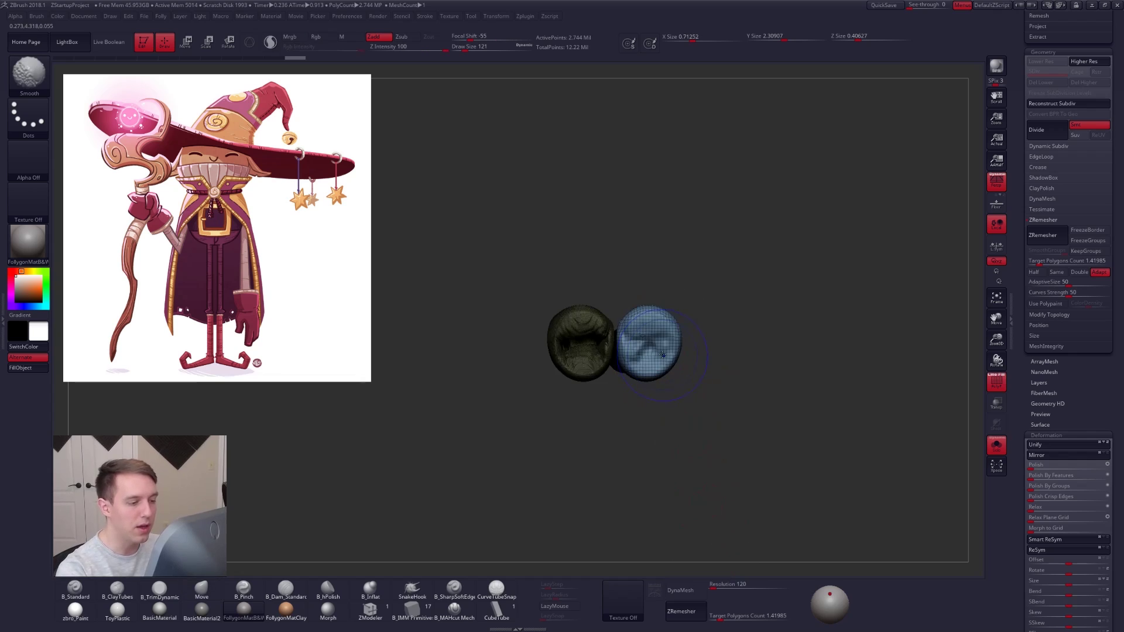
# - Isolate the remeshed leg by its polygroup and delete the other, hidden leg
pyautogui.keyDown('ctrl'); pyautogui.keyDown('shift'); pyautogui.click(662, 347); pyautogui.keyUp('shift'); pyautogui.keyUp('ctrl')
pyautogui.press('`')
pyautogui.click(685, 354)
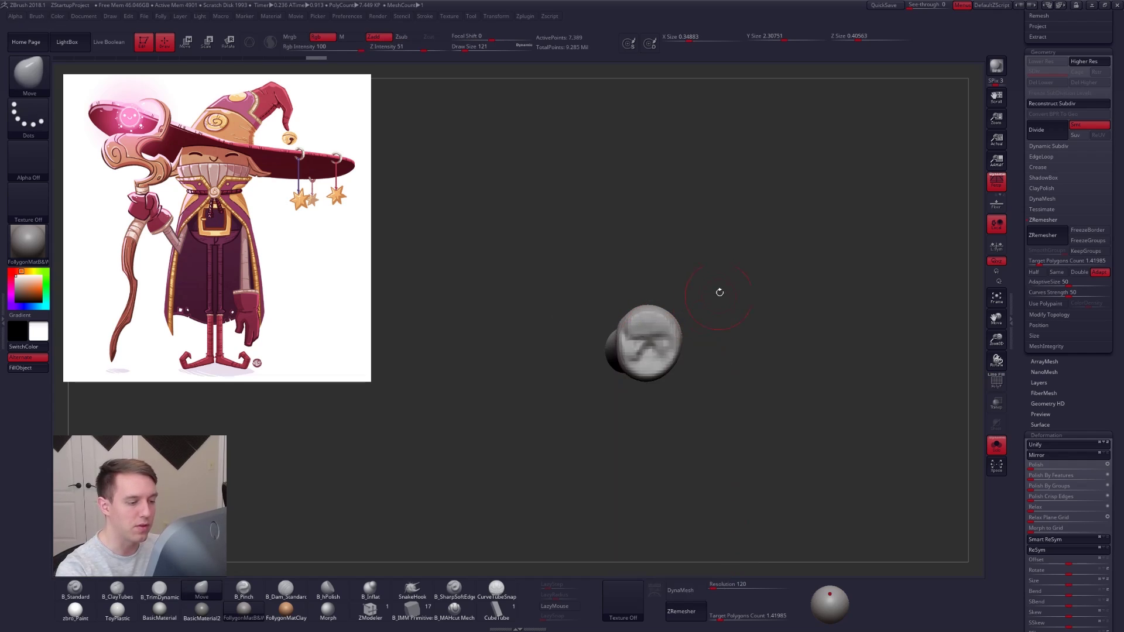
pyautogui.moveTo(720, 291); pyautogui.dragTo(696, 403)
pyautogui.keyDown('alt'); pyautogui.moveTo(688, 479); pyautogui.dragTo(703, 434); pyautogui.keyUp('alt')
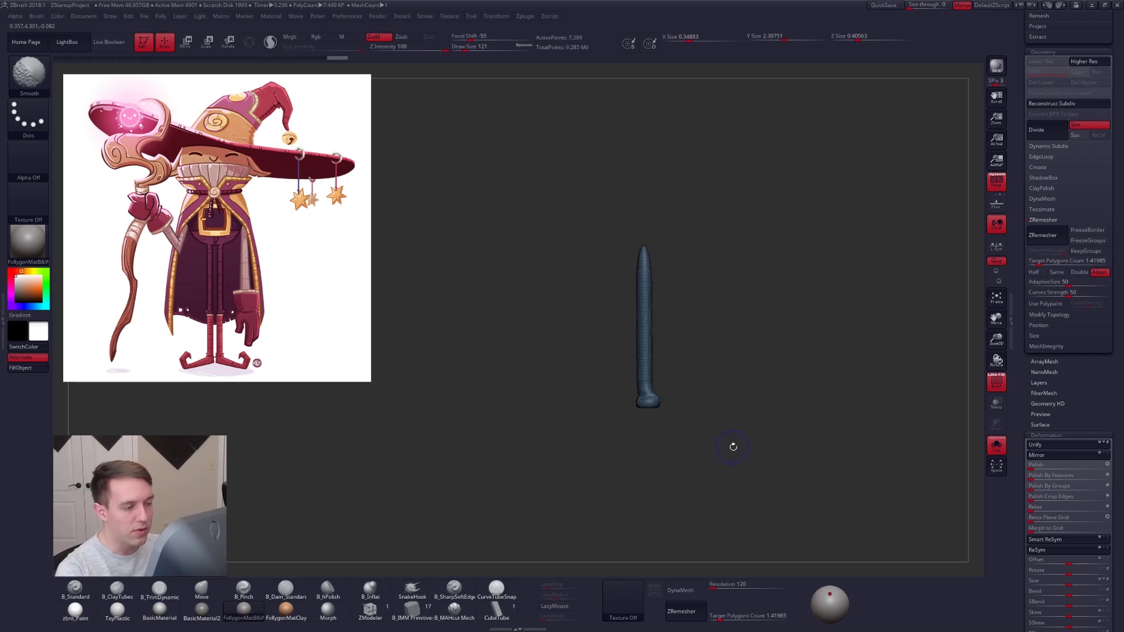
# - ZRemesh the single remaining leg with a target polygon count of 0.1
pyautogui.keyDown('ctrl'); pyautogui.keyDown('shift'); pyautogui.click(733, 447); pyautogui.keyUp('shift'); pyautogui.keyUp('ctrl')
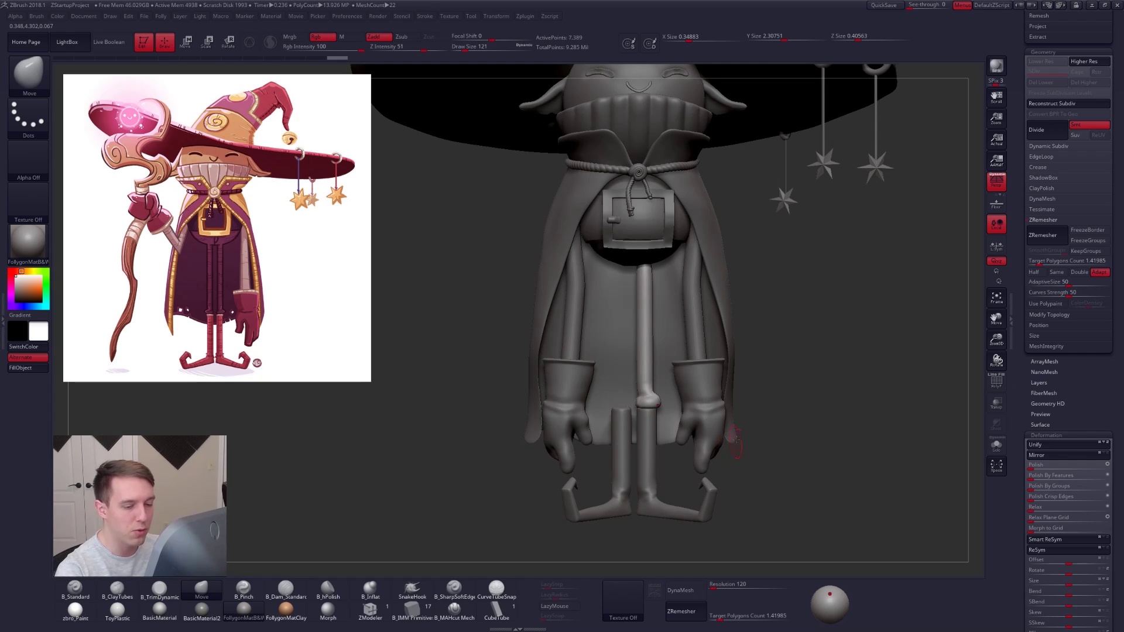
pyautogui.moveTo(721, 616); pyautogui.dragTo(710, 616)
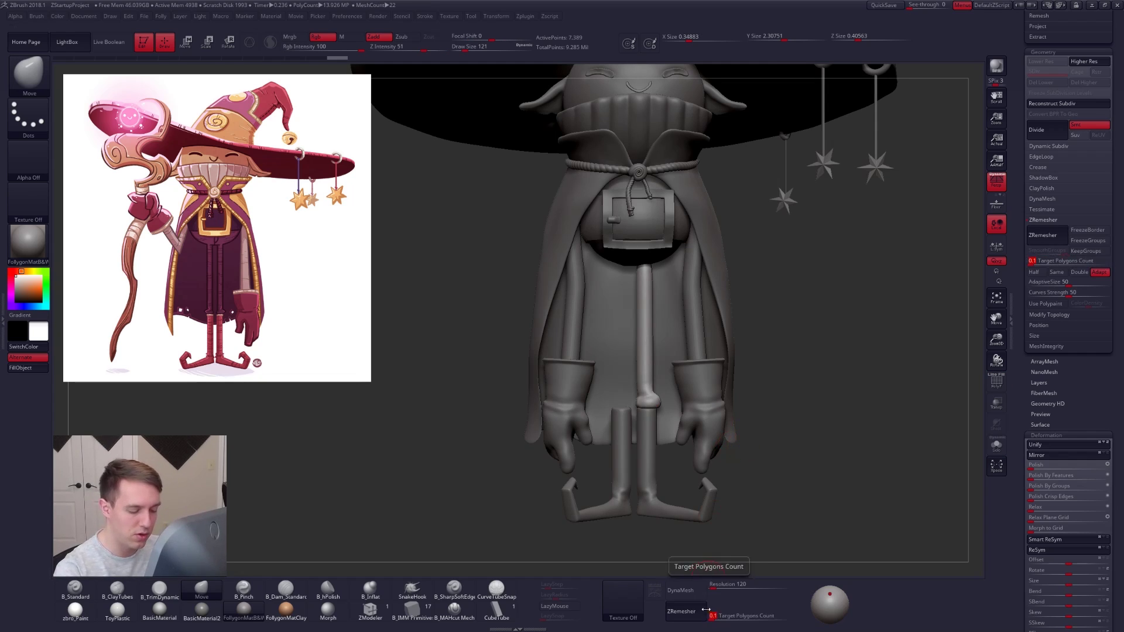
pyautogui.click(681, 612)
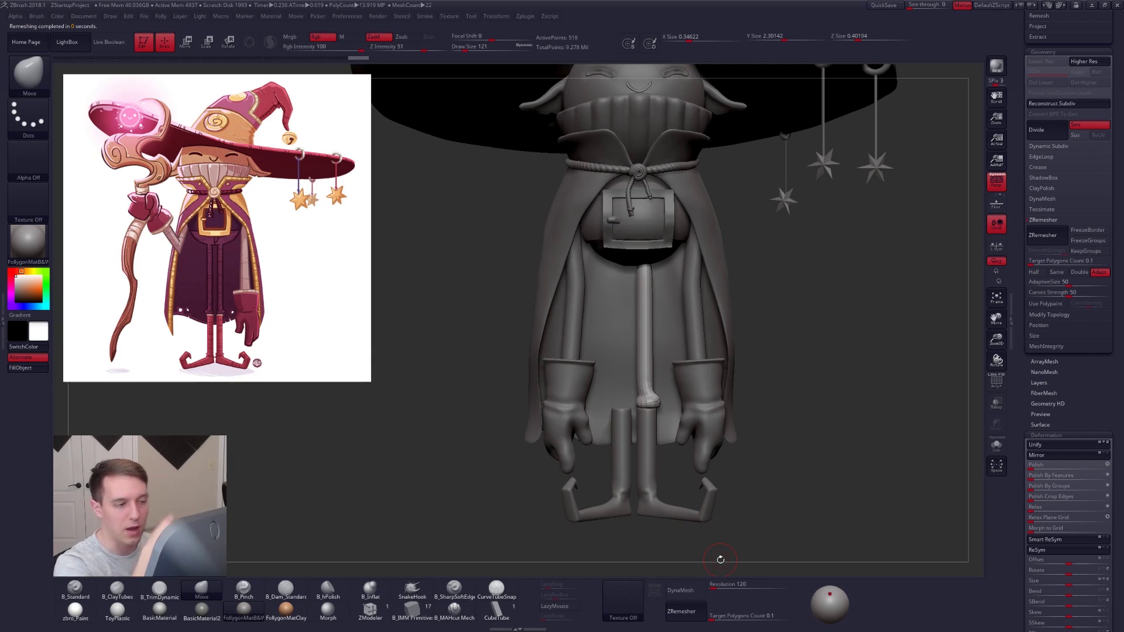
# - Compare the leg with the arms' wireframe, and slim the leg with a negative Inflate deformation
pyautogui.keyDown('alt'); pyautogui.click(645, 382); pyautogui.keyUp('alt')
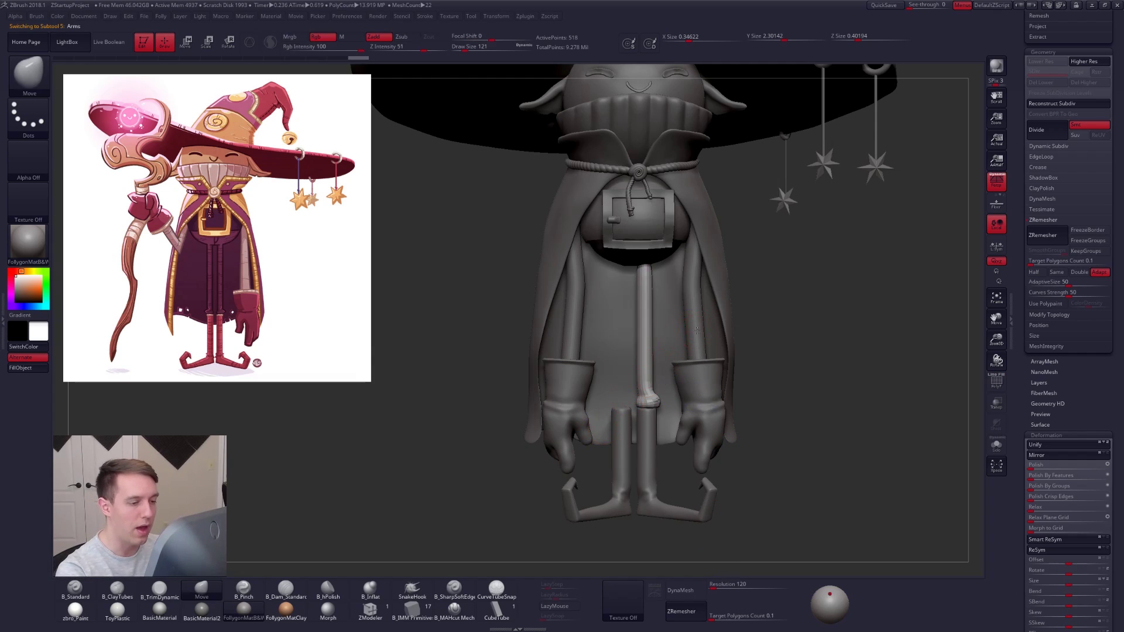
pyautogui.keyDown('alt'); pyautogui.click(698, 329); pyautogui.keyUp('alt')
pyautogui.hotkey('shift', 'f')
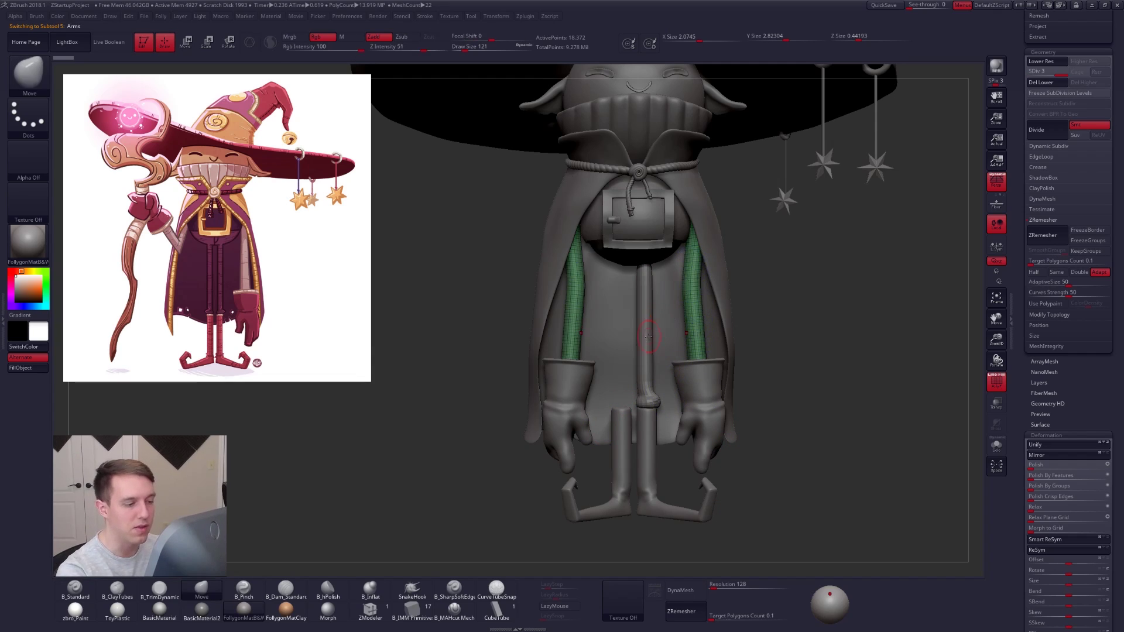
pyautogui.keyDown('alt'); pyautogui.click(648, 354); pyautogui.keyUp('alt')
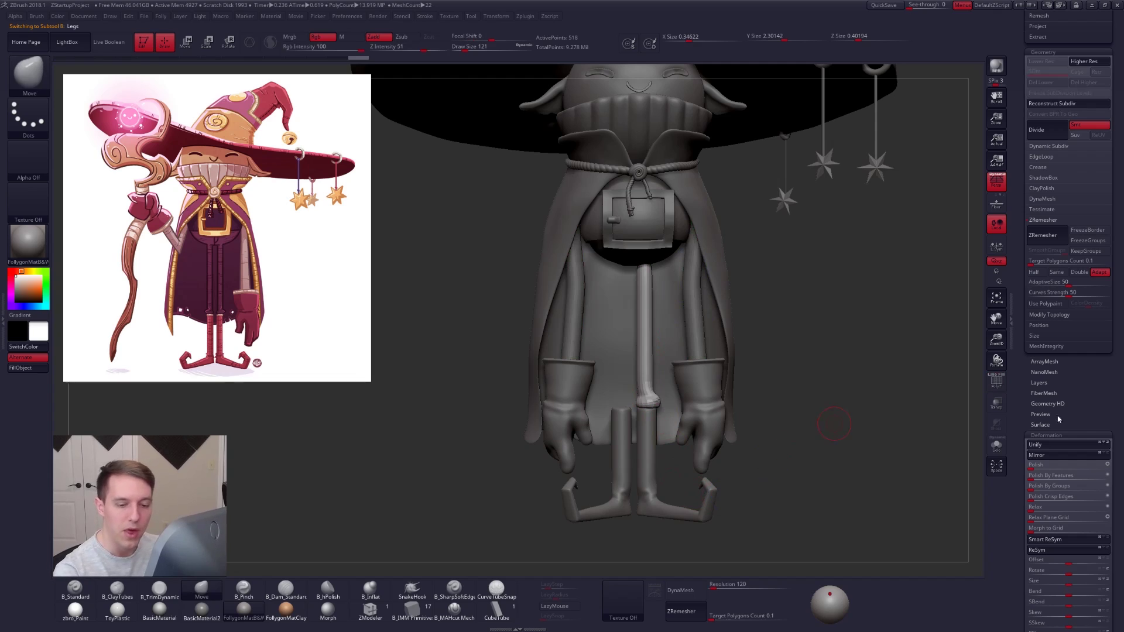
pyautogui.scroll(-5, 1070, 434)
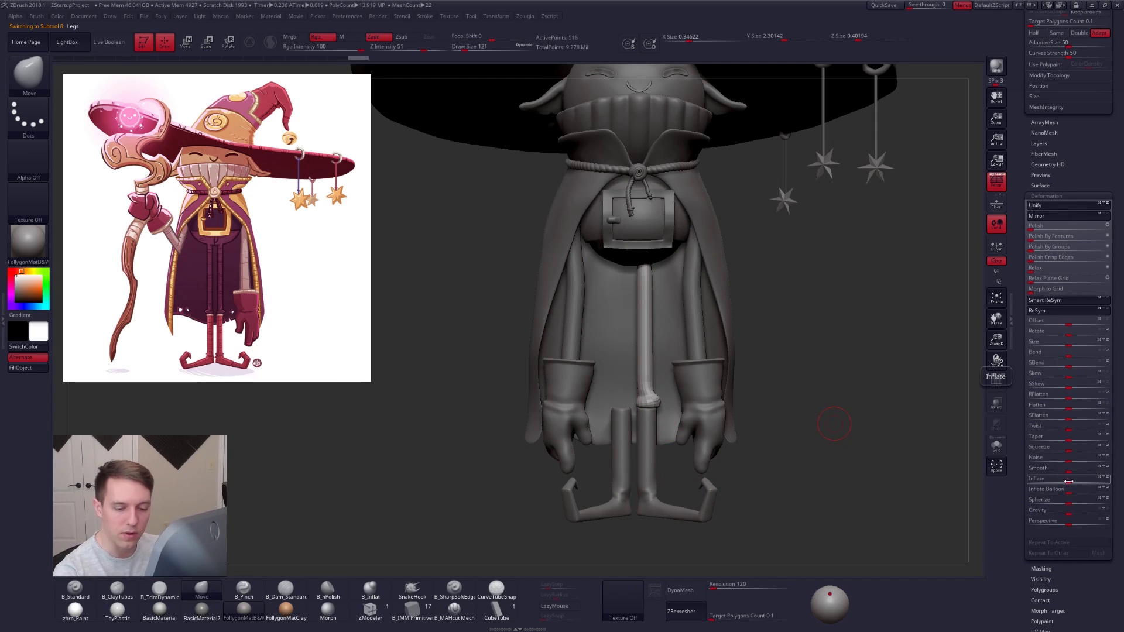
pyautogui.moveTo(1069, 481); pyautogui.dragTo(1067, 482)
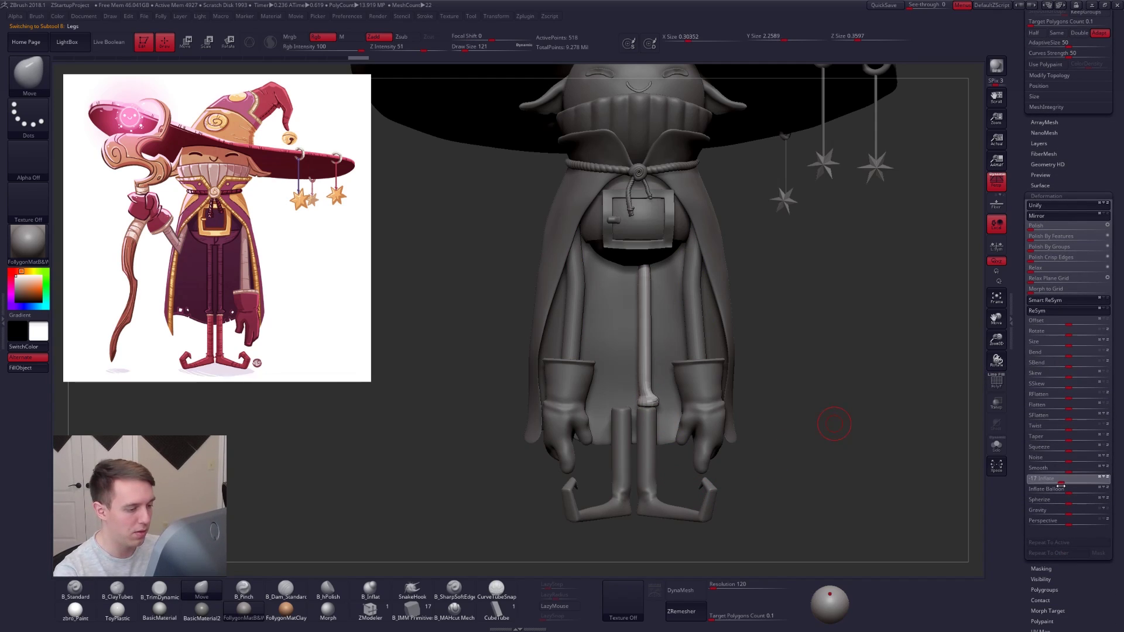
pyautogui.moveTo(1052, 487); pyautogui.dragTo(1049, 487)
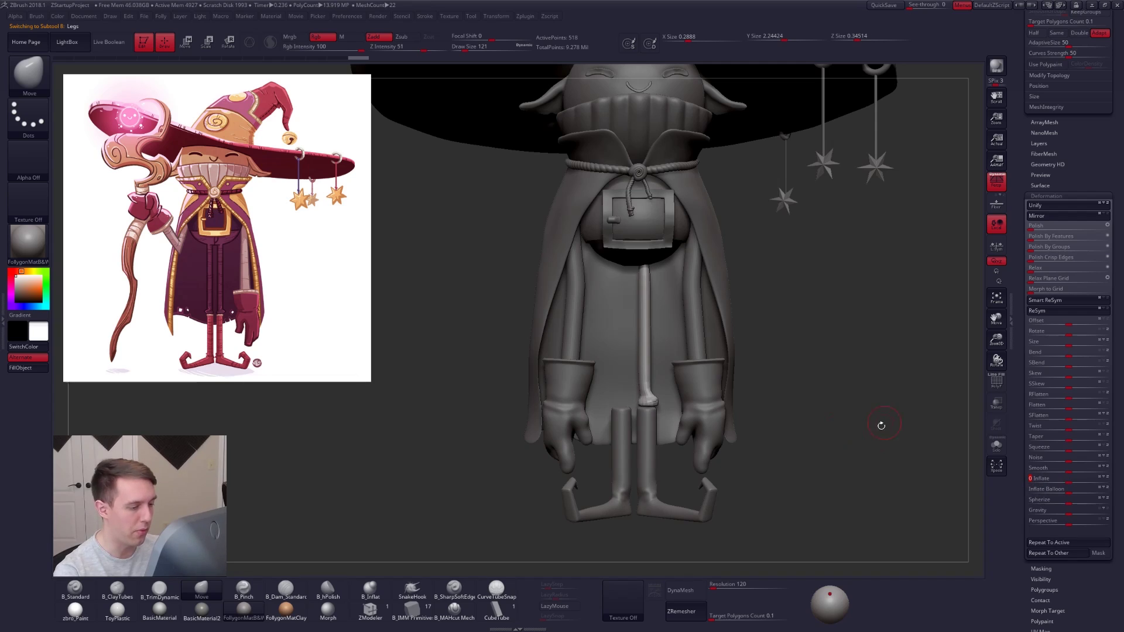
# - Mirror the slimmed leg to the other side of the character
pyautogui.press('f')
pyautogui.keyDown('alt'); pyautogui.moveTo(723, 314); pyautogui.dragTo(718, 331); pyautogui.keyUp('alt')
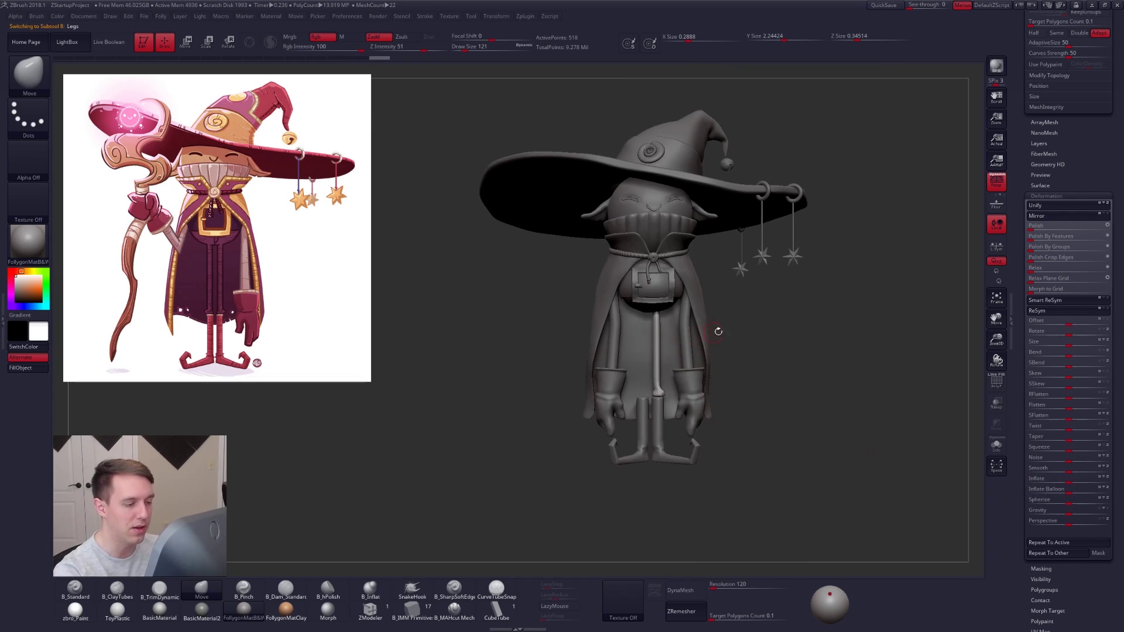
pyautogui.press('space')
pyautogui.click(728, 420)
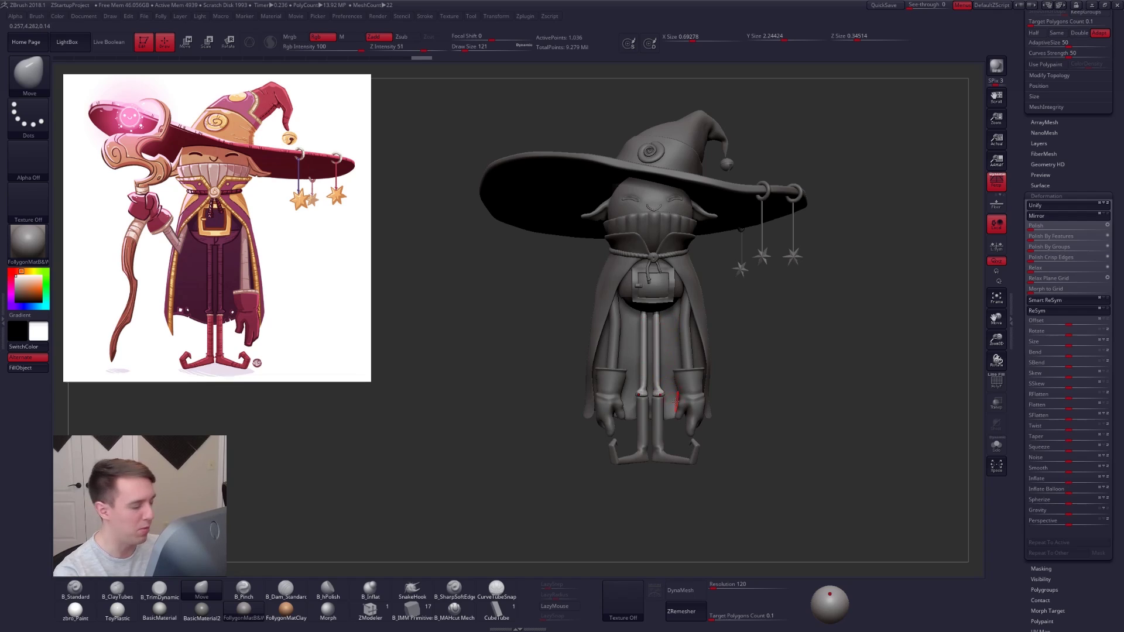
# - Lower the arms subtool to subdivision level 1 and adjust the arms' shape with a large Move brush
pyautogui.keyDown('alt'); pyautogui.click(685, 346); pyautogui.keyUp('alt')
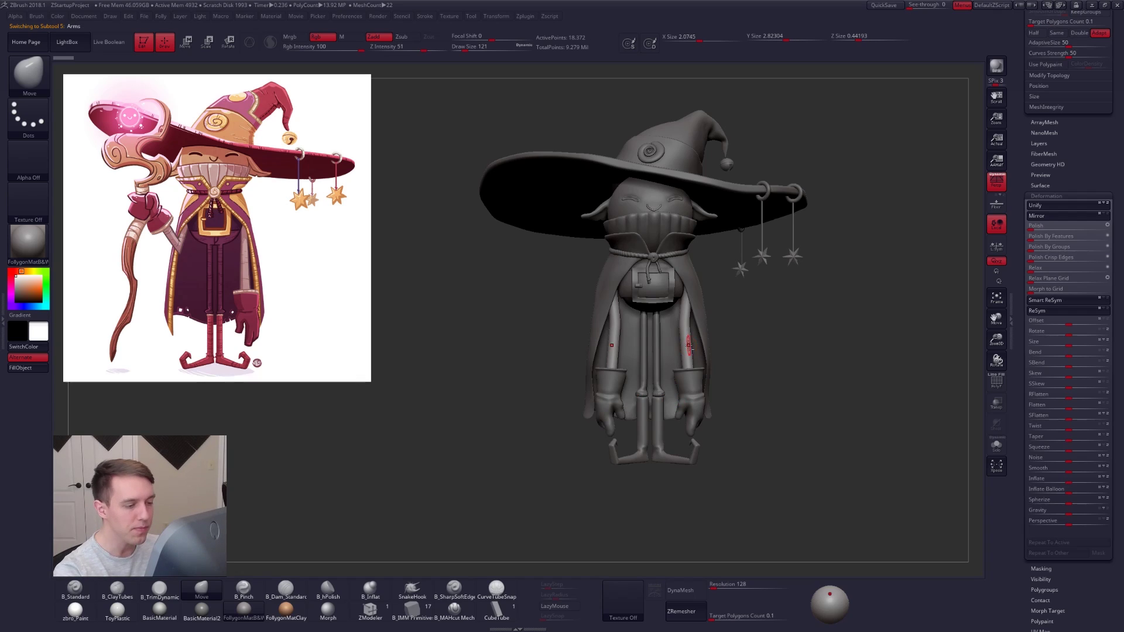
pyautogui.press('space')
pyautogui.moveTo(683, 330); pyautogui.dragTo(689, 331)
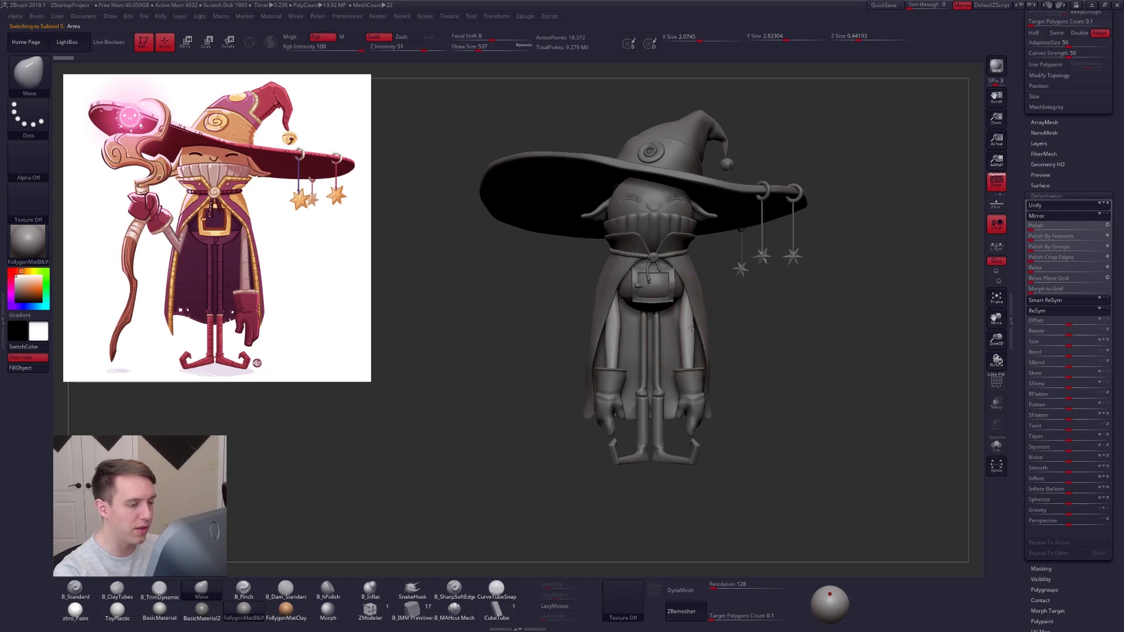
pyautogui.hotkey('ctrl', 'z')
pyautogui.press('space')
pyautogui.hotkey('shift', 'd')
pyautogui.hotkey('shift', 'd')
pyautogui.press('space')
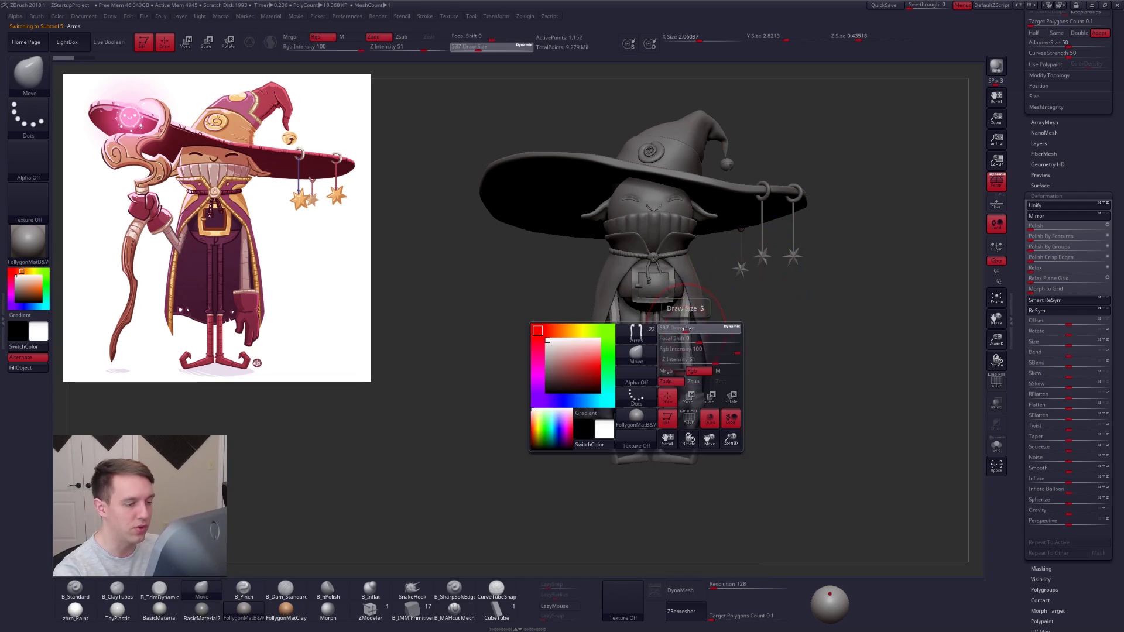
pyautogui.moveTo(685, 329); pyautogui.dragTo(690, 329)
pyautogui.moveTo(1117, 234); pyautogui.dragTo(1116, 528)
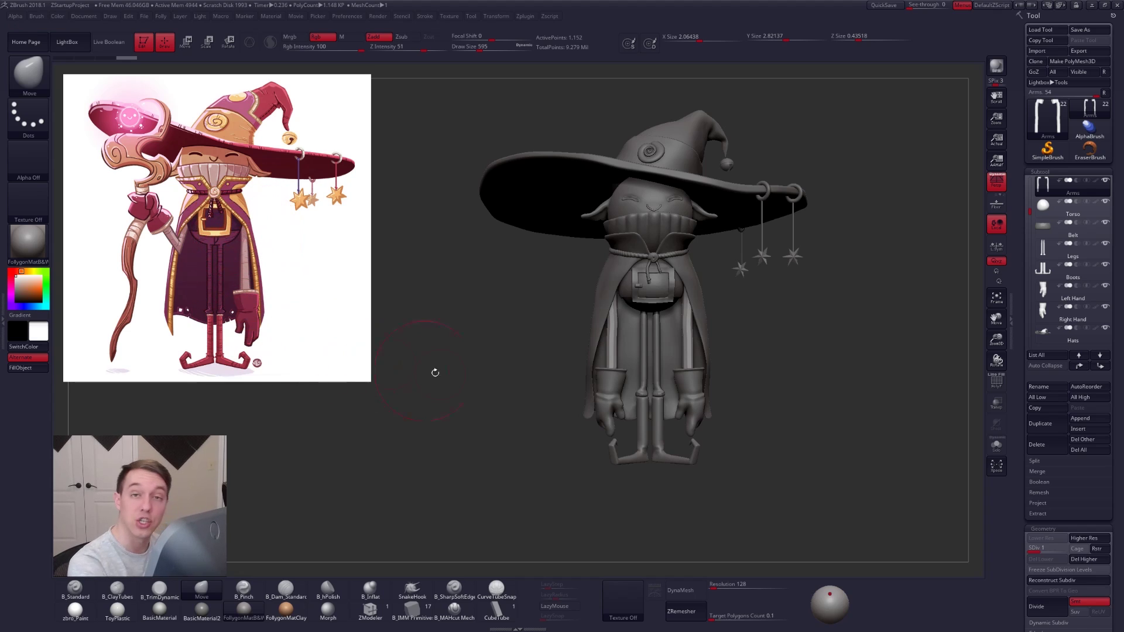
# - Isolate the arms with their wireframe shown and smooth their shape
pyautogui.hotkey('alt', 's')
pyautogui.keyDown('alt'); pyautogui.moveTo(710, 348); pyautogui.dragTo(721, 379); pyautogui.keyUp('alt')
pyautogui.press('space')
pyautogui.hotkey('shift', 'f')
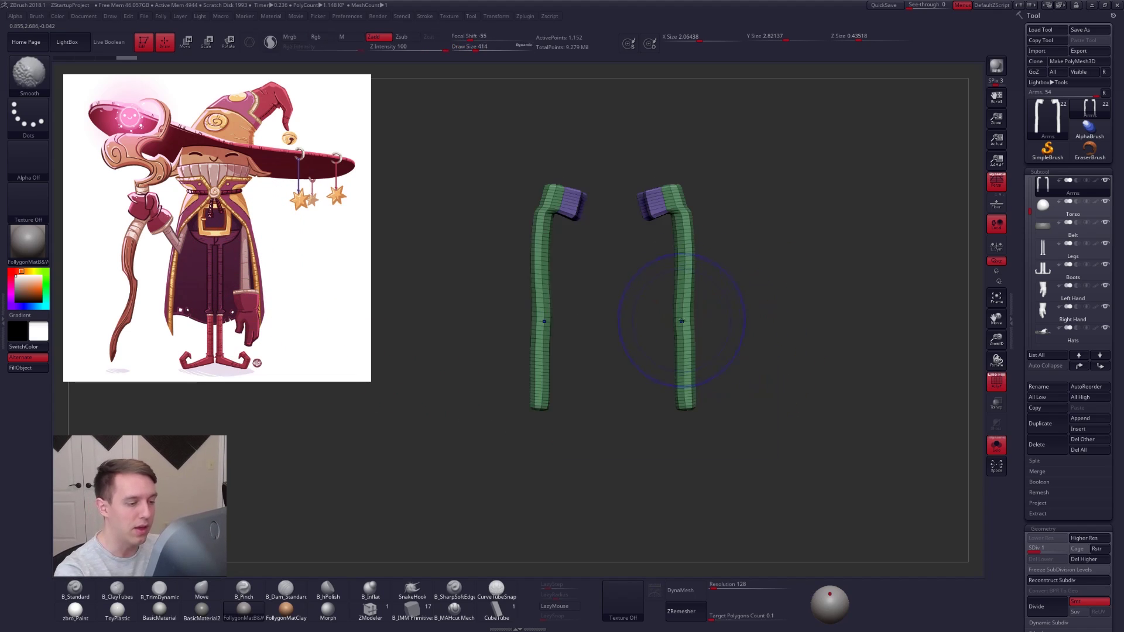
pyautogui.keyDown('alt'); pyautogui.moveTo(736, 471); pyautogui.dragTo(728, 421); pyautogui.keyUp('alt')
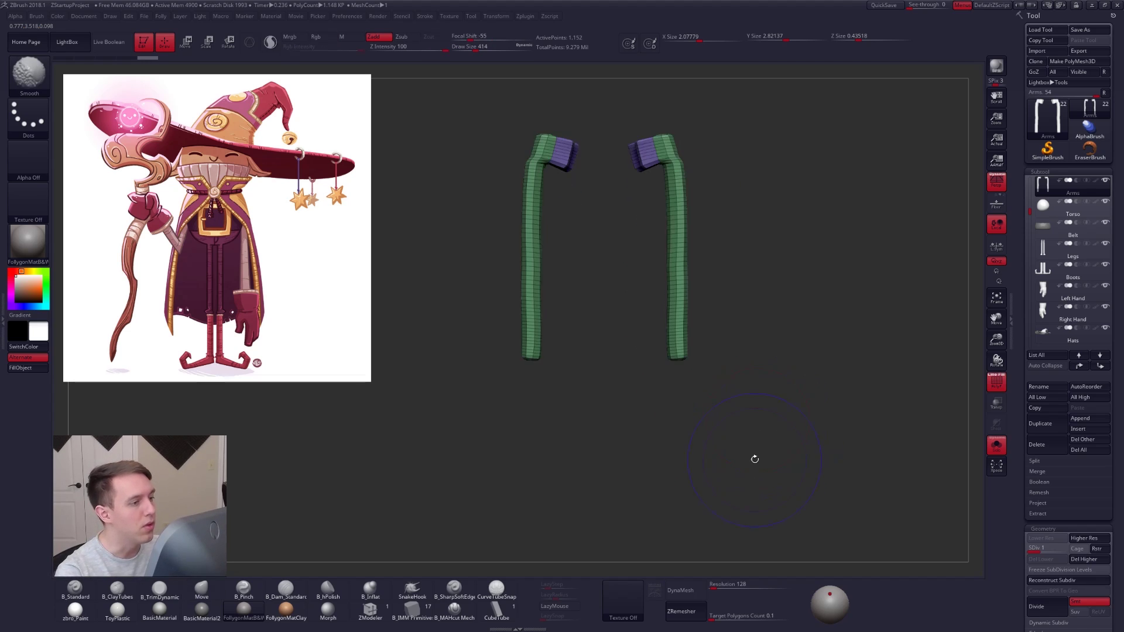
pyautogui.hotkey('shift', 's')
pyautogui.keyDown('alt'); pyautogui.moveTo(726, 303); pyautogui.dragTo(710, 354); pyautogui.keyUp('alt')
pyautogui.hotkey('shift', 's')
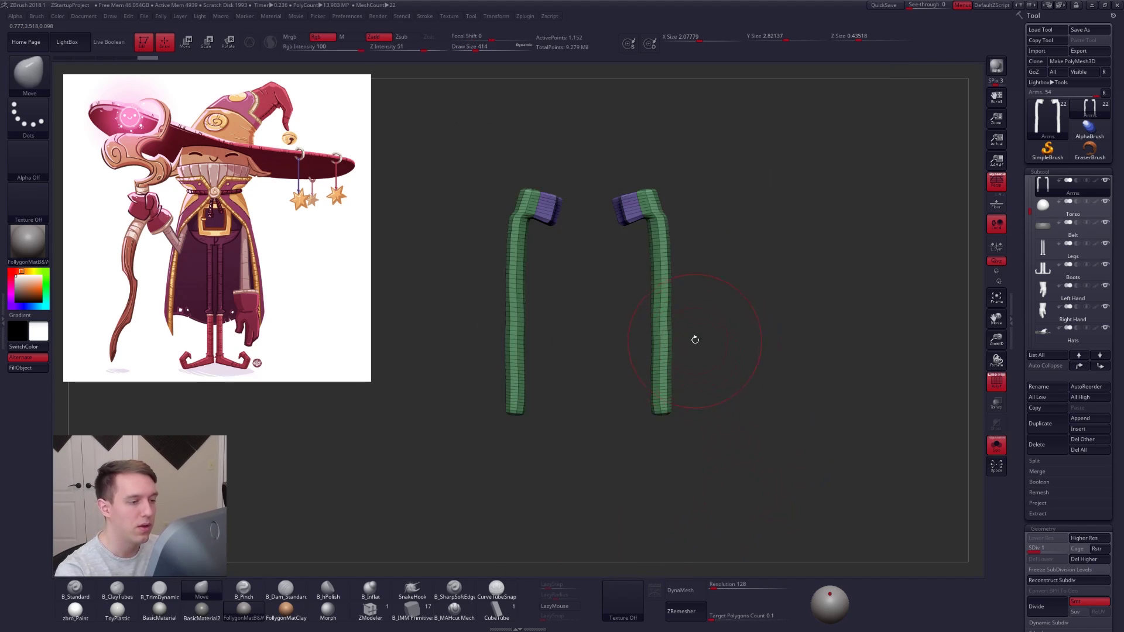
# - Choose the SliceCurve brush, return the arms to their highest subdivision level, and delete the lower levels
pyautogui.hotkey('ctrl', 'space')
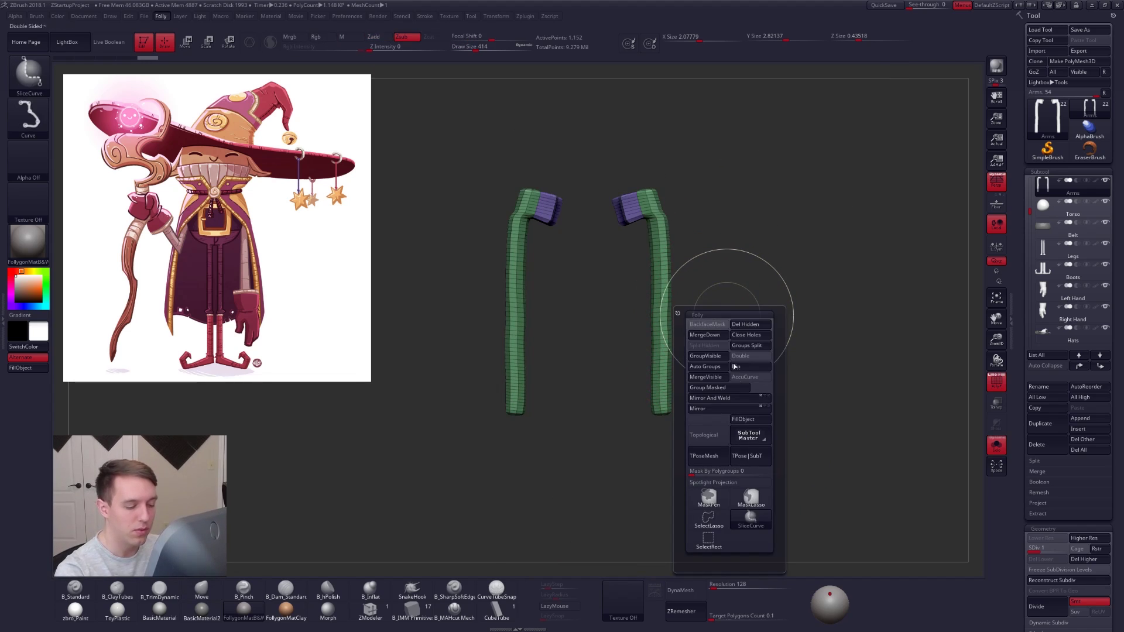
pyautogui.click(716, 517)
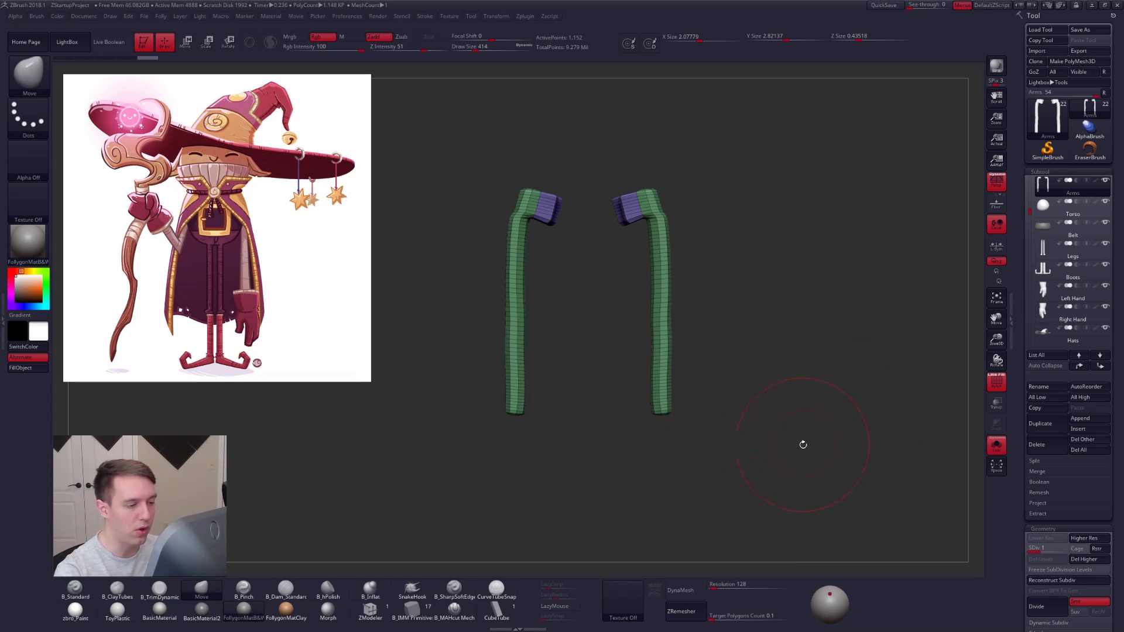
pyautogui.moveTo(803, 444); pyautogui.dragTo(775, 430)
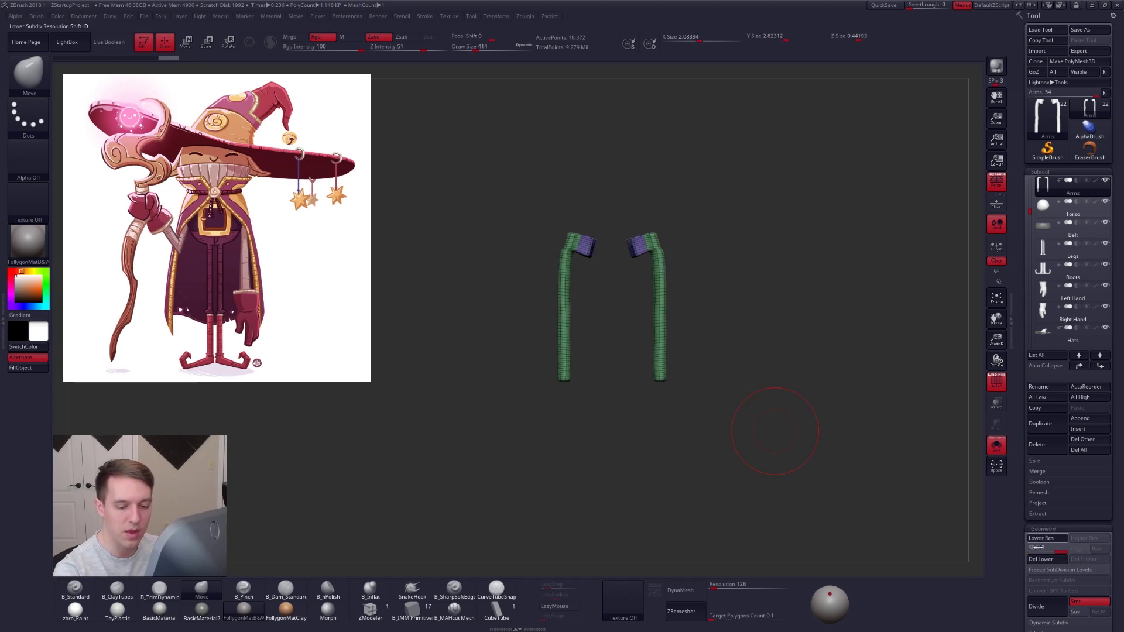
pyautogui.press('d')
pyautogui.press('d')
pyautogui.click(1046, 559)
pyautogui.hotkey('shift', 'f')
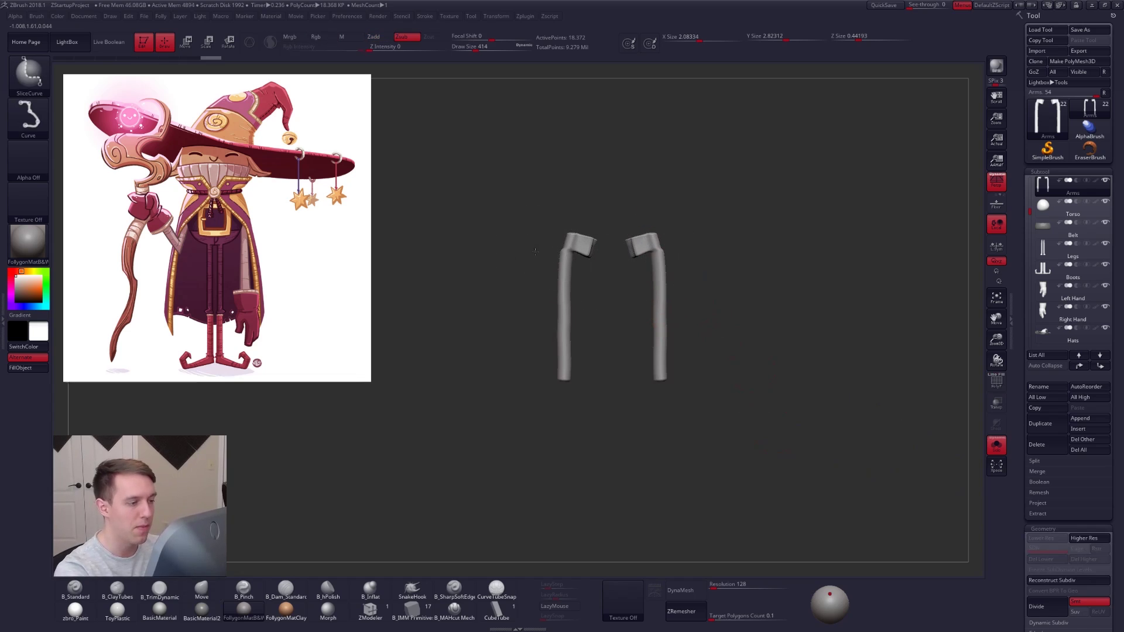
# - Slice both arms horizontally below the shoulder bends, delete the hidden upper pieces, and close the open ends
pyautogui.keyDown('ctrl'); pyautogui.keyDown('shift'); pyautogui.moveTo(533, 252); pyautogui.dragTo(697, 253); pyautogui.keyUp('shift'); pyautogui.keyUp('ctrl')
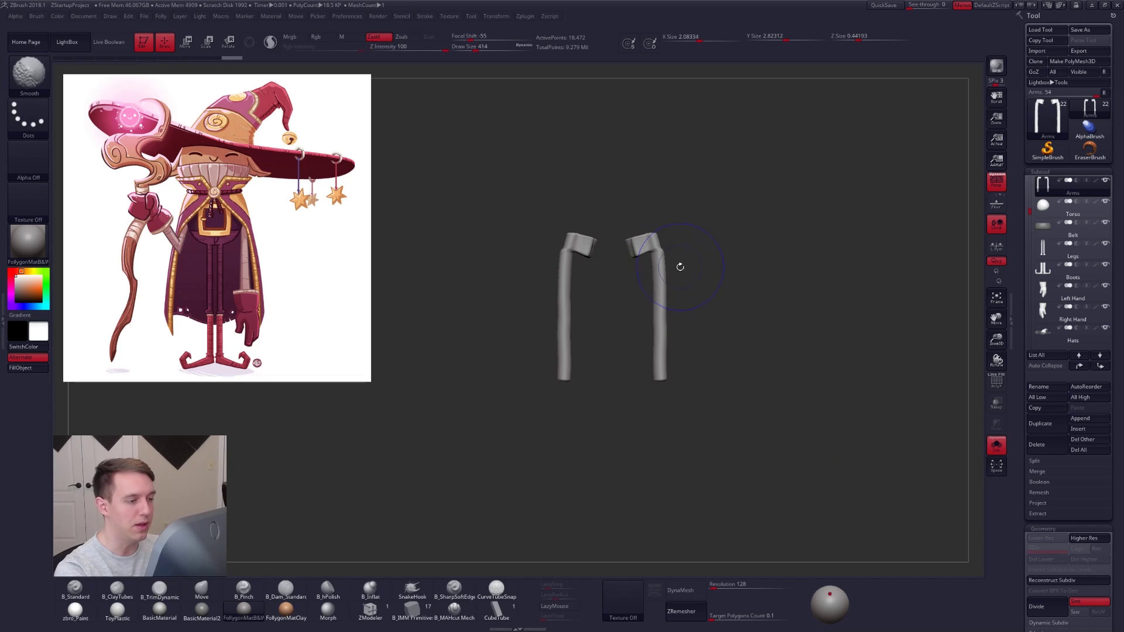
pyautogui.hotkey('shift', 'f')
pyautogui.keyDown('ctrl'); pyautogui.keyDown('shift'); pyautogui.moveTo(554, 263); pyautogui.dragTo(708, 264); pyautogui.keyUp('shift'); pyautogui.keyUp('ctrl')
pyautogui.rightClick(691, 296)
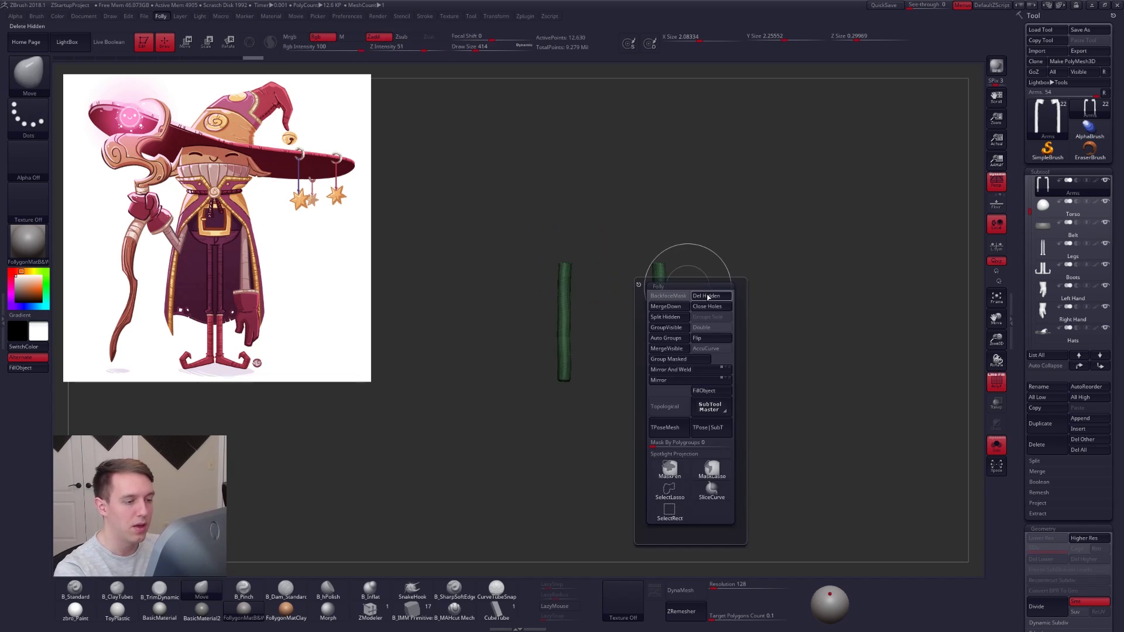
pyautogui.hotkey('shift', 'f')
pyautogui.rightClick(848, 359)
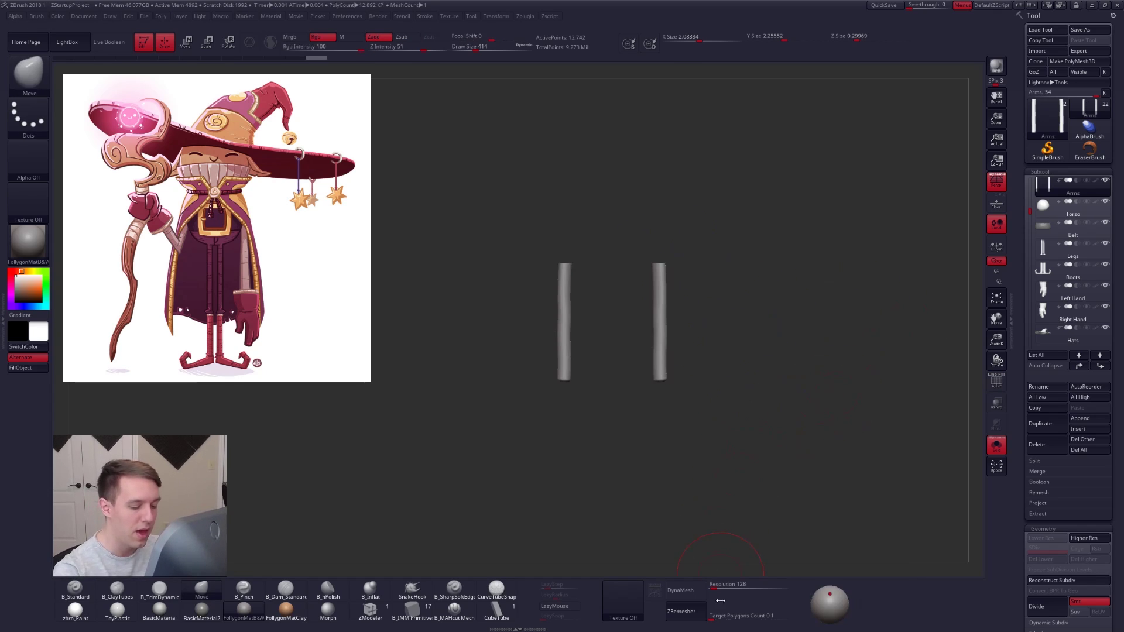
# - ZRemesh the shortened arms with a target polygon count of 0.1 and switch to the ZModeler brush
pyautogui.click(691, 611)
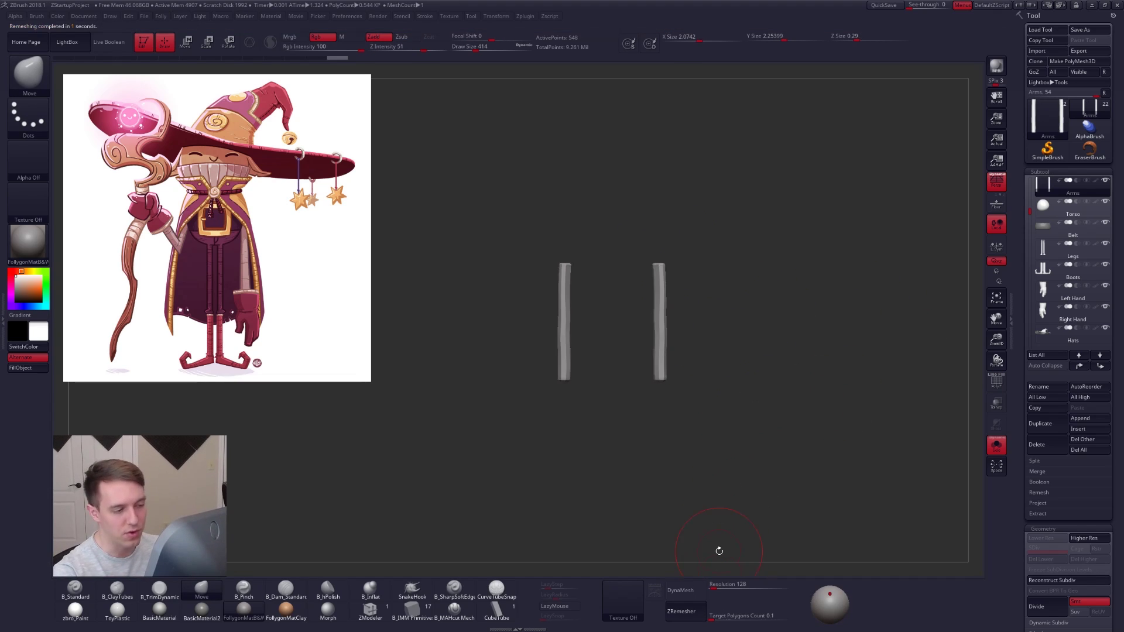
pyautogui.hotkey('shift', 'f')
pyautogui.click(370, 609)
pyautogui.moveTo(614, 373); pyautogui.dragTo(697, 343, button='right')
pyautogui.press('s')
pyautogui.moveTo(697, 343); pyautogui.dragTo(664, 346)
pyautogui.moveTo(664, 346)
pyautogui.mouseDown(button='right')
pyautogui.moveTo(663, 267)
pyautogui.moveTo(665, 345)
pyautogui.mouseUp(button='right')
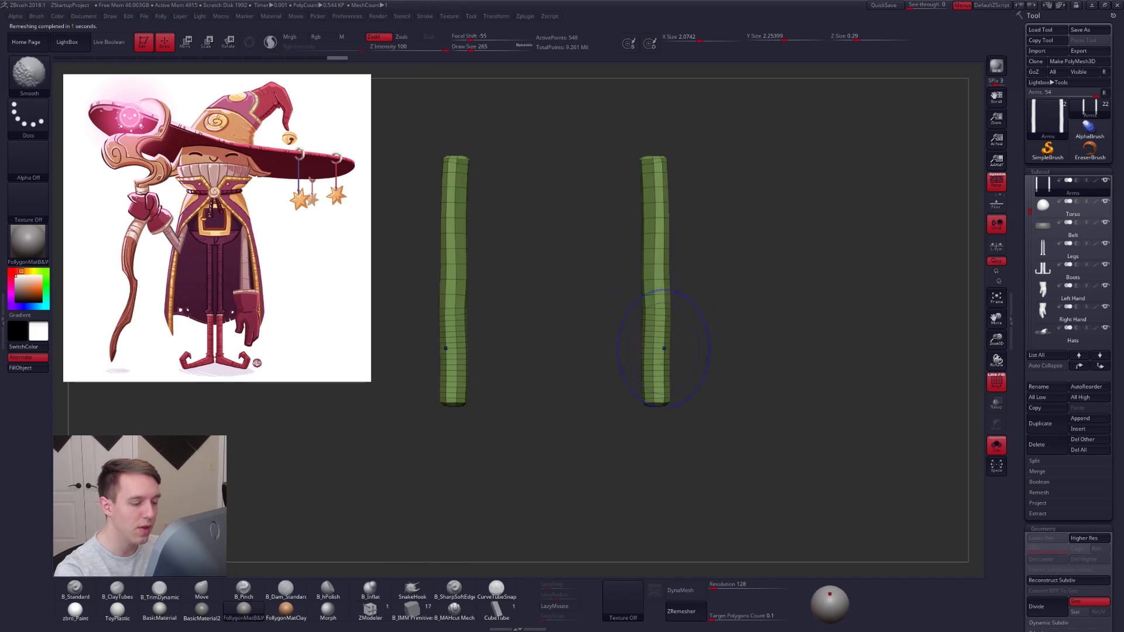
pyautogui.click(693, 606)
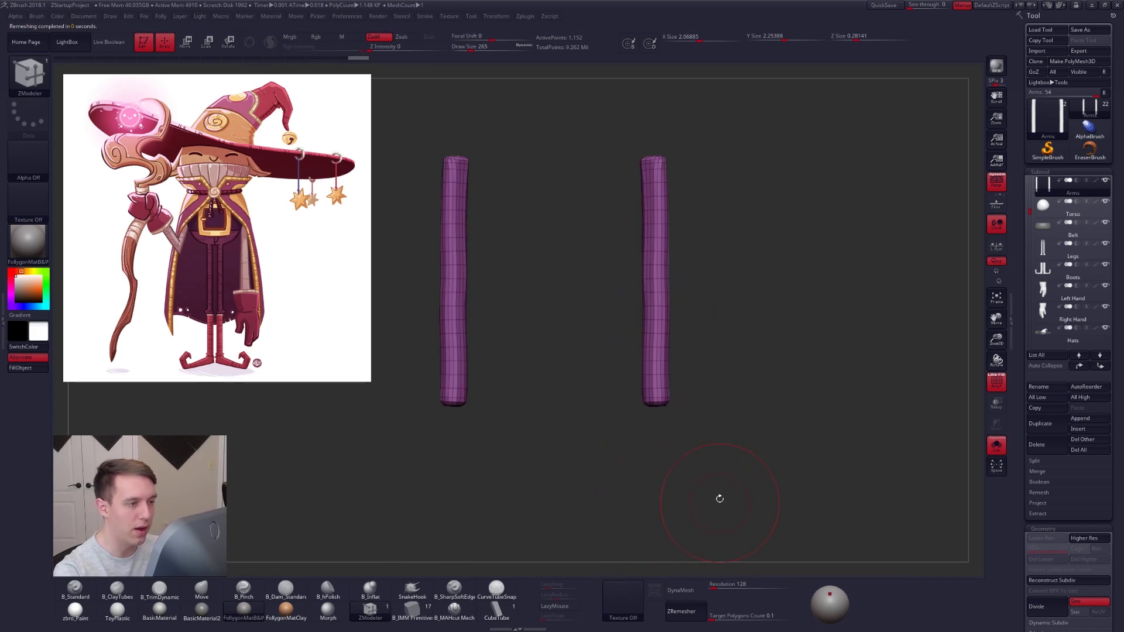
pyautogui.hotkey('ctrl', 'z')
# - Set ZModeler's edge action to Delete with EdgeLoop Complete, and thin out the edge loops along the lower half of the arms
pyautogui.keyDown('ctrl'); pyautogui.moveTo(664, 382); pyautogui.dragTo(657, 406, button='right'); pyautogui.keyUp('ctrl')
pyautogui.press('space')
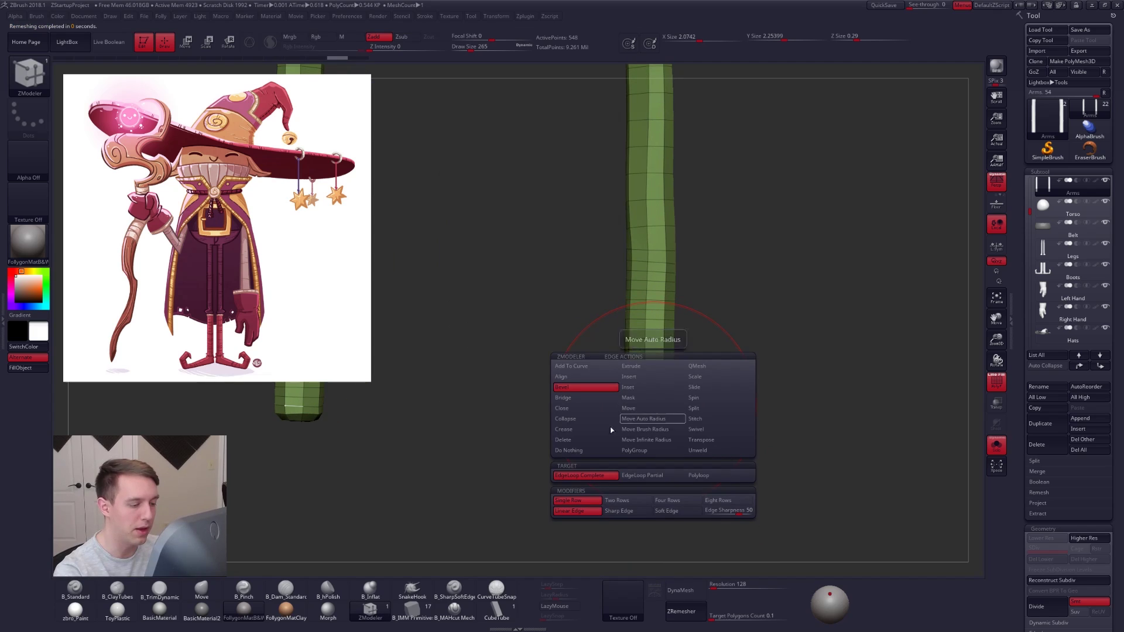
pyautogui.click(587, 442)
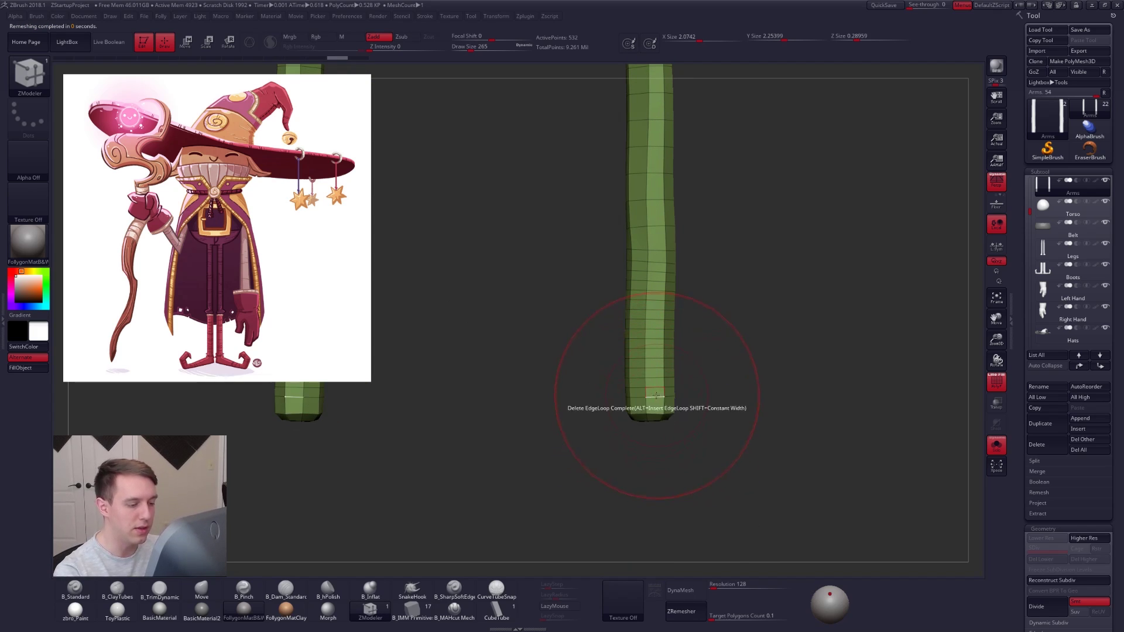
pyautogui.click(657, 387)
pyautogui.click(656, 377)
pyautogui.click(656, 358)
pyautogui.click(656, 349)
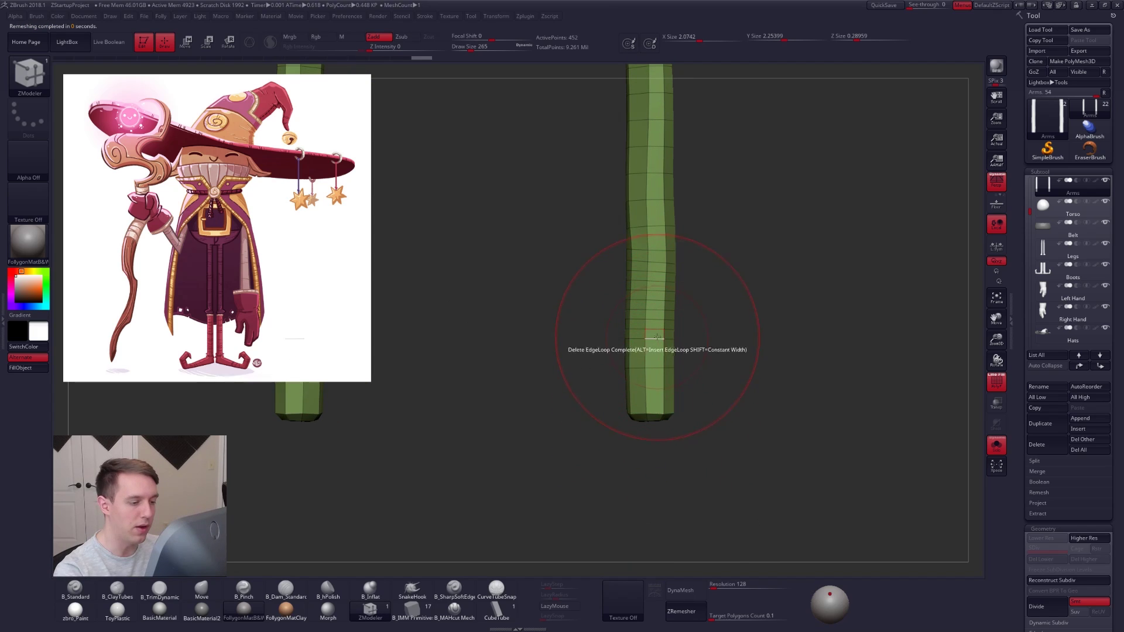
pyautogui.click(658, 338)
pyautogui.click(658, 329)
pyautogui.click(657, 317)
pyautogui.click(657, 303)
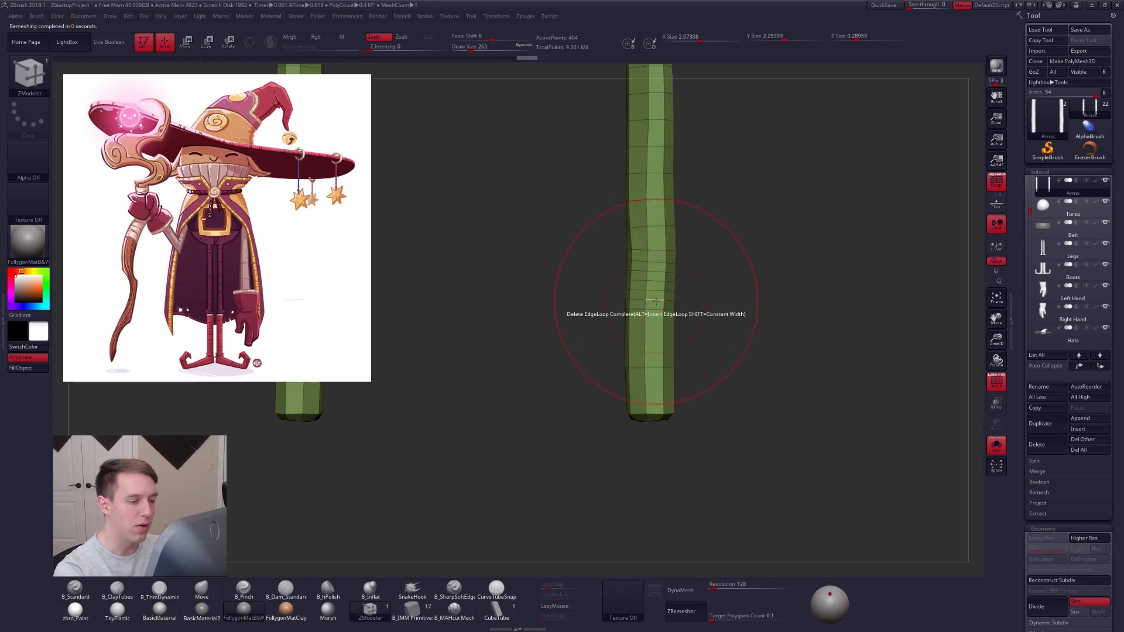
pyautogui.click(657, 290)
pyautogui.click(657, 281)
pyautogui.click(657, 272)
pyautogui.click(658, 263)
# - Delete alternate edge loops along the upper half of the arms to space them more evenly
pyautogui.keyDown('alt'); pyautogui.moveTo(657, 270); pyautogui.dragTo(670, 361, button='right'); pyautogui.keyUp('alt')
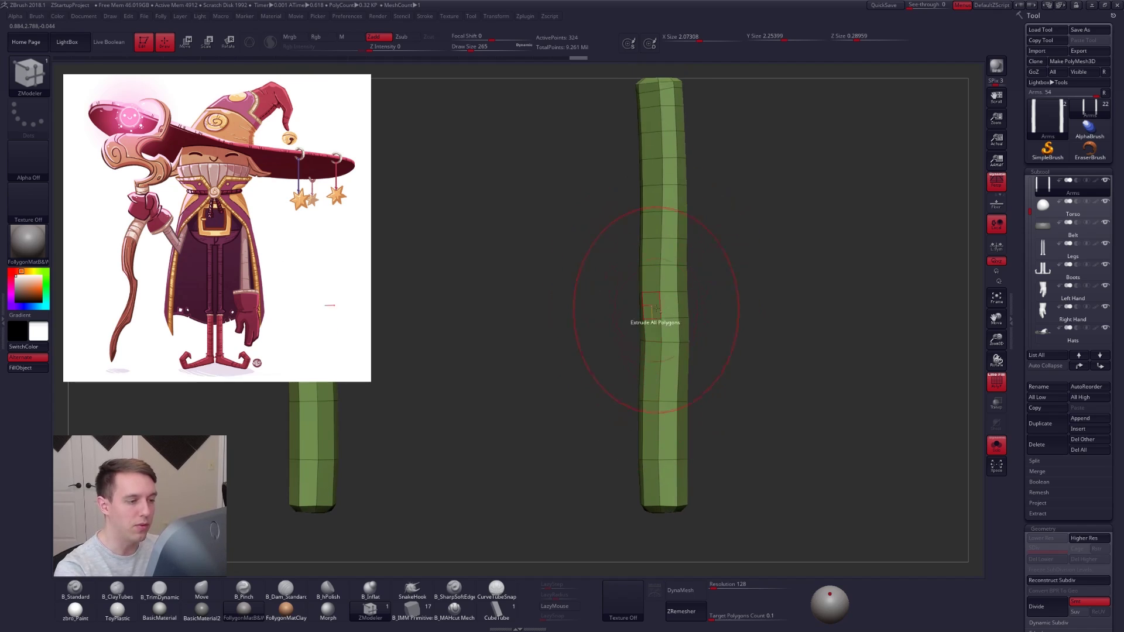
pyautogui.click(671, 316)
pyautogui.click(665, 265)
pyautogui.click(665, 237)
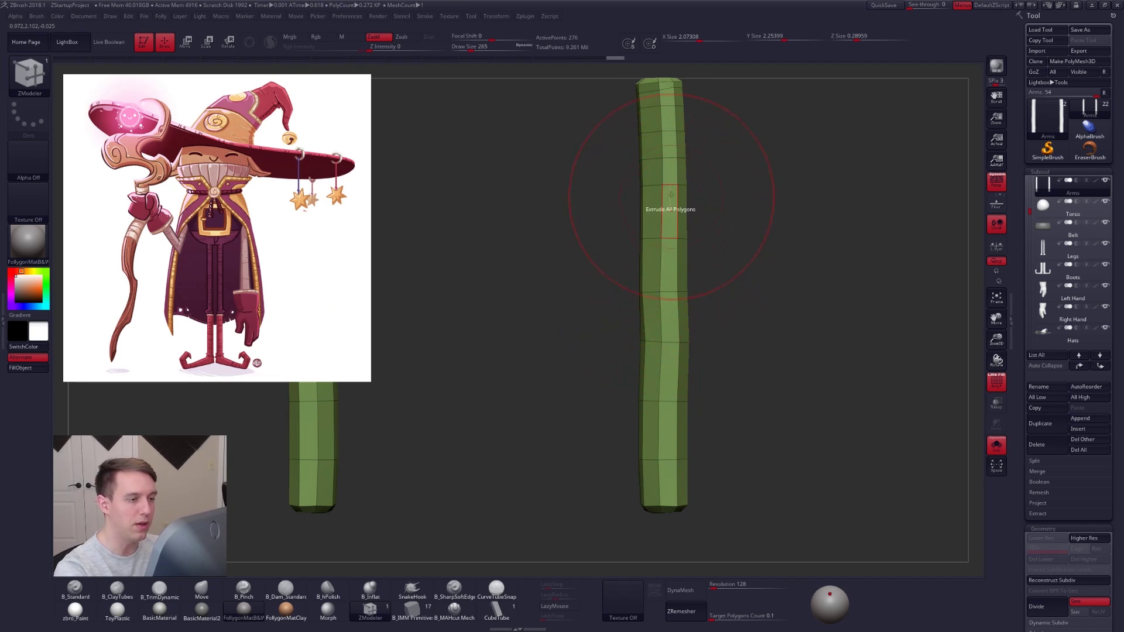
pyautogui.click(666, 212)
pyautogui.keyDown('alt'); pyautogui.moveTo(690, 204); pyautogui.dragTo(657, 339, button='right'); pyautogui.keyUp('alt')
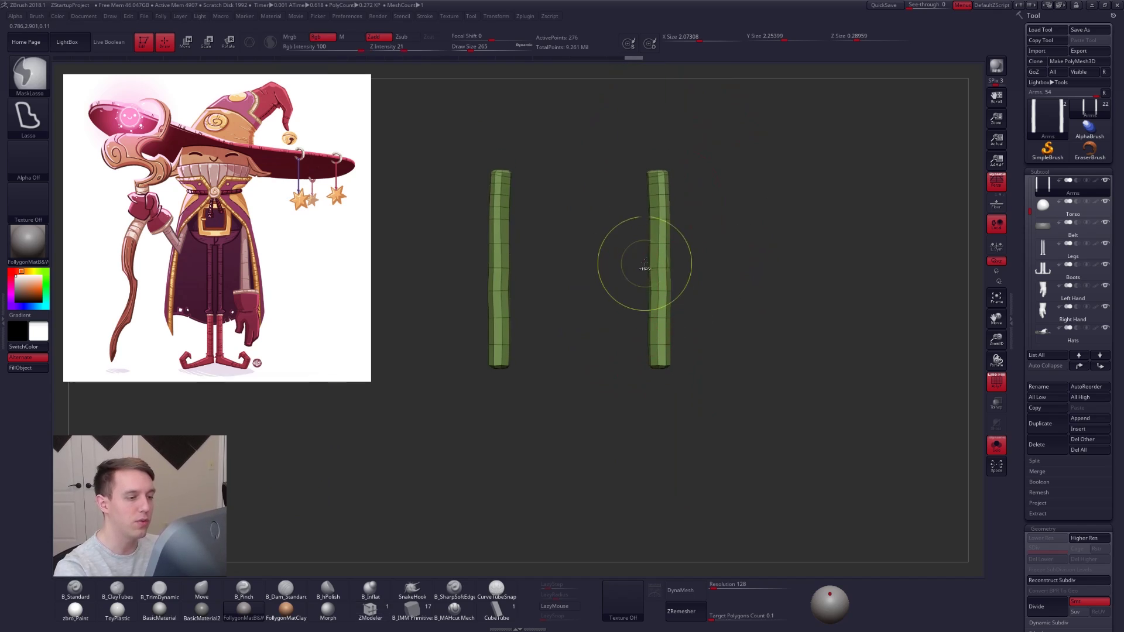
# - Mask the upper halves of both arms with a soft falloff, enable local symmetry, and scale the lower ends thicker
pyautogui.moveTo(640, 256)
pyautogui.keyDown('ctrl'); pyautogui.mouseDown()
pyautogui.moveTo(741, 334)
pyautogui.moveTo(656, 349)
pyautogui.mouseUp(); pyautogui.keyUp('ctrl')
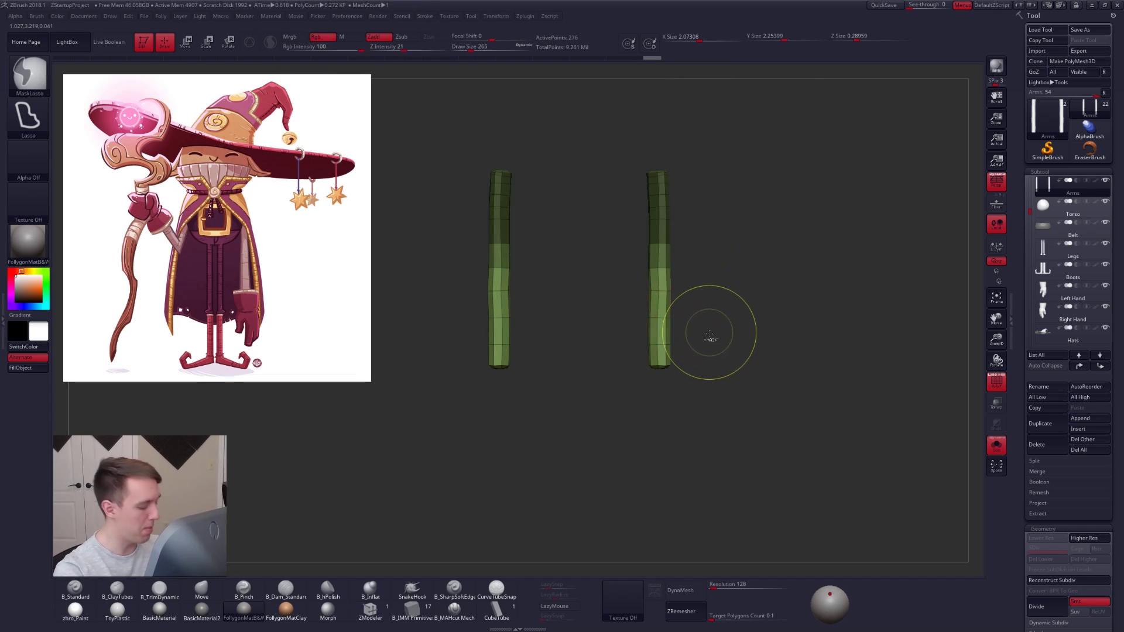
pyautogui.keyDown('ctrl'); pyautogui.click(718, 351); pyautogui.keyUp('ctrl')
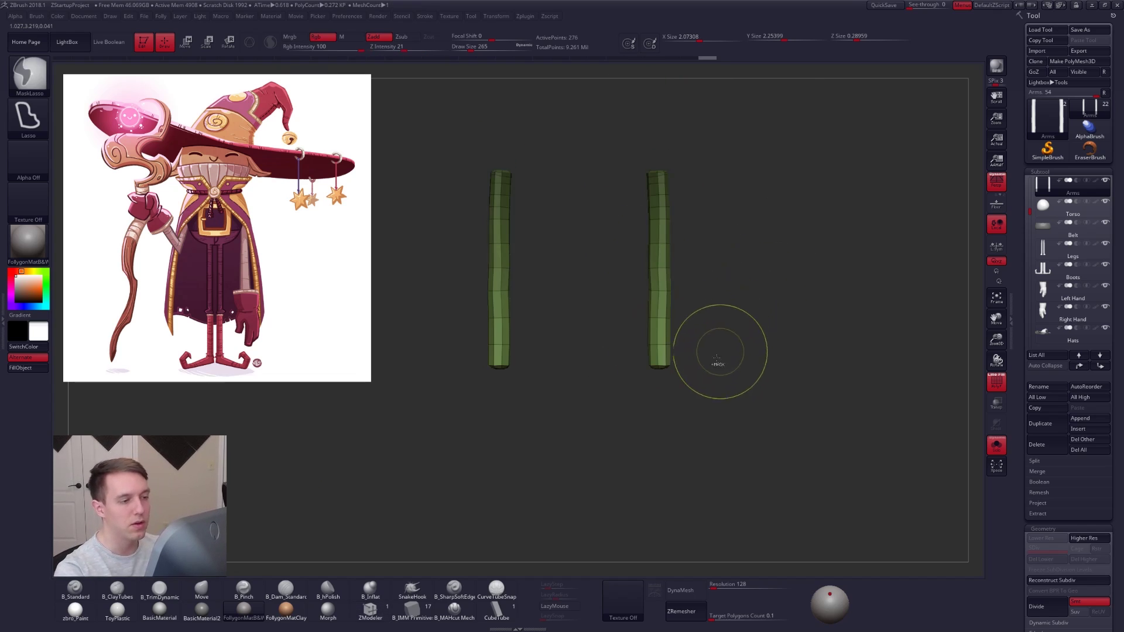
pyautogui.moveTo(708, 389)
pyautogui.mouseDown()
pyautogui.moveTo(708, 359)
pyautogui.moveTo(741, 393)
pyautogui.mouseUp()
pyautogui.press('e')
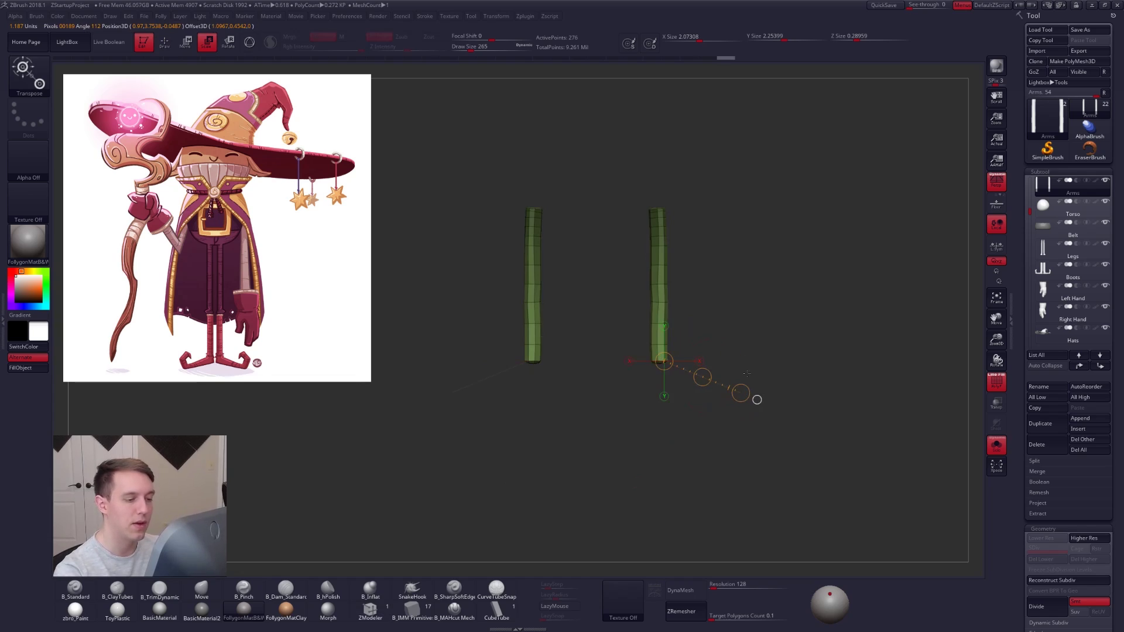
pyautogui.click(999, 249)
pyautogui.click(757, 400)
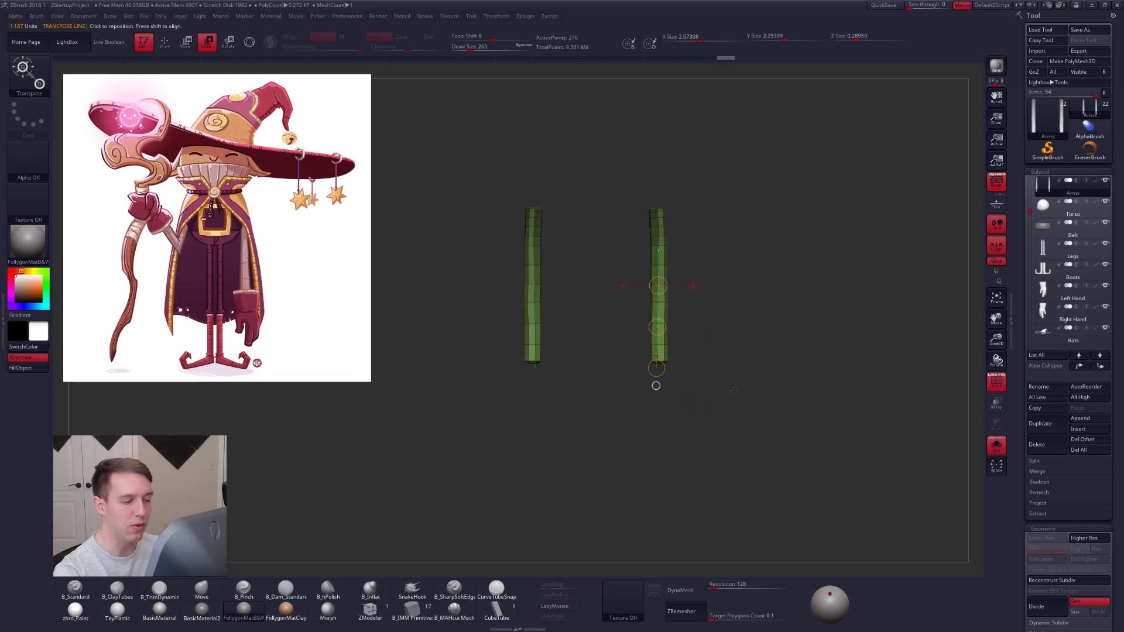
pyautogui.click(657, 386)
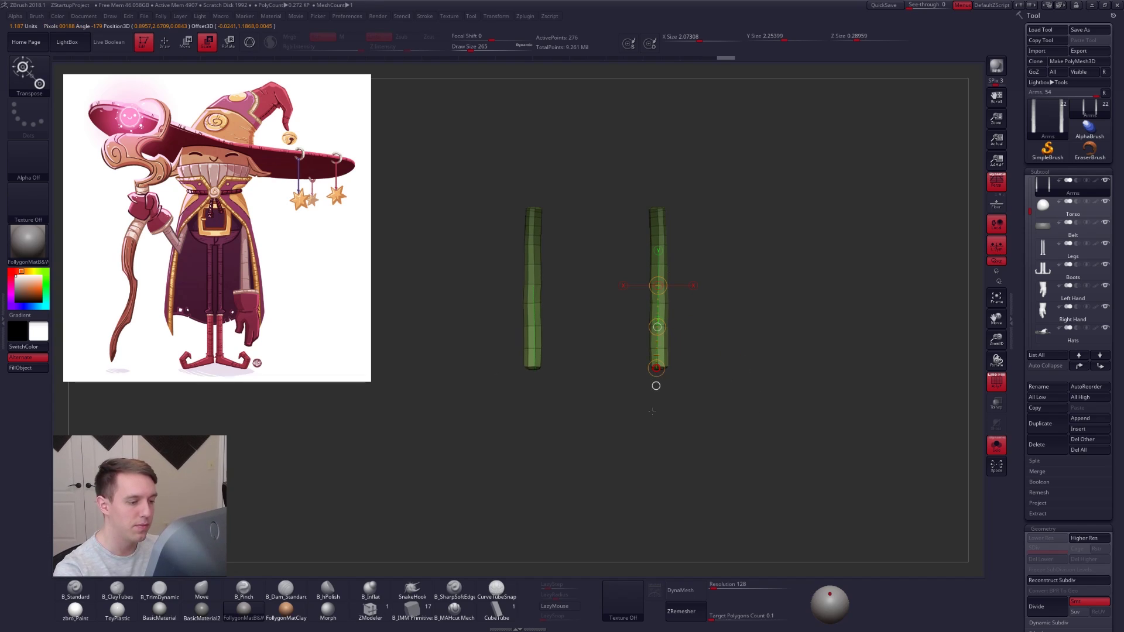
pyautogui.moveTo(651, 478); pyautogui.dragTo(650, 505)
# - Check the thickened arms against the gloves and robe with the whole character shown and the smooth subdivision preview on
pyautogui.hotkey('alt', 's')
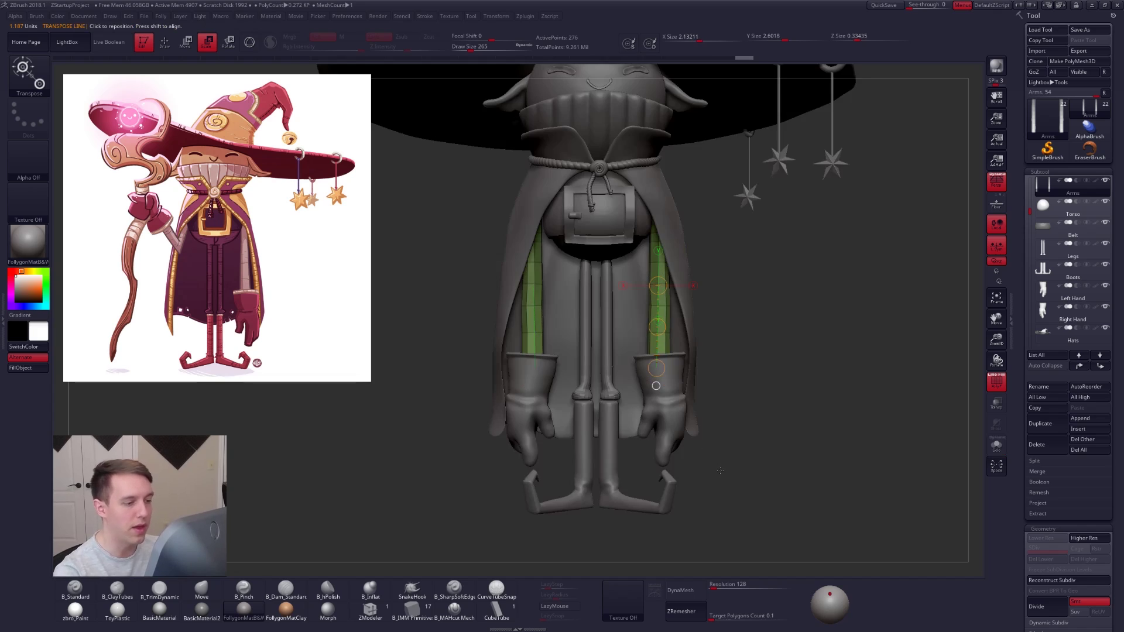
pyautogui.press('d')
pyautogui.press('q')
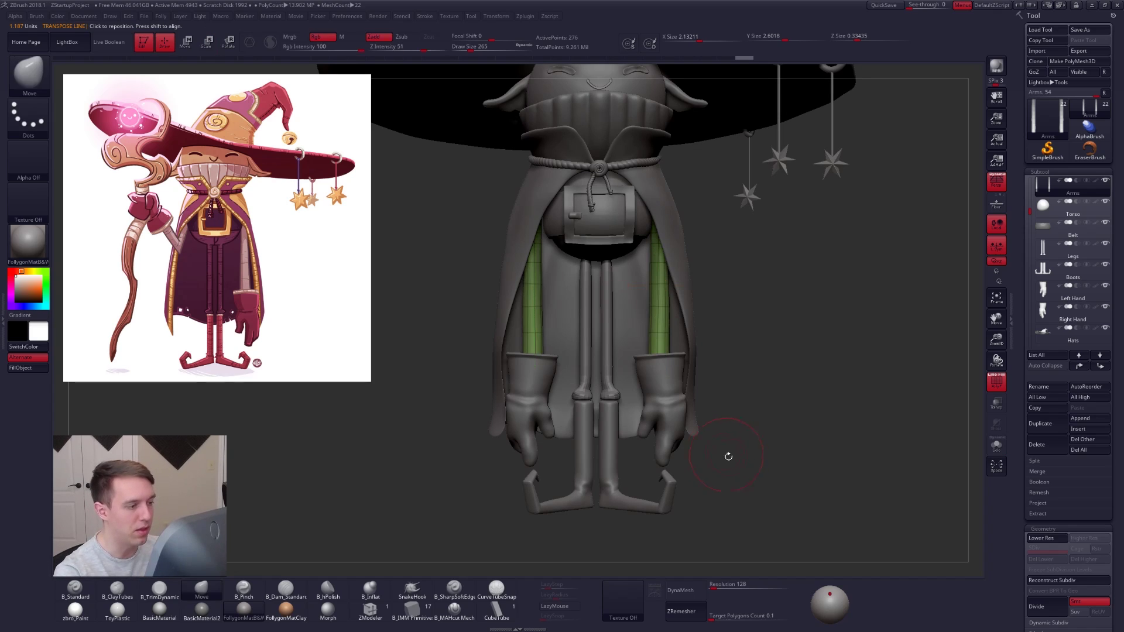
pyautogui.keyDown('alt'); pyautogui.moveTo(728, 456); pyautogui.dragTo(703, 384); pyautogui.keyUp('alt')
pyautogui.hotkey('shift', 'd')
pyautogui.hotkey('ctrl', 'shift', 's')
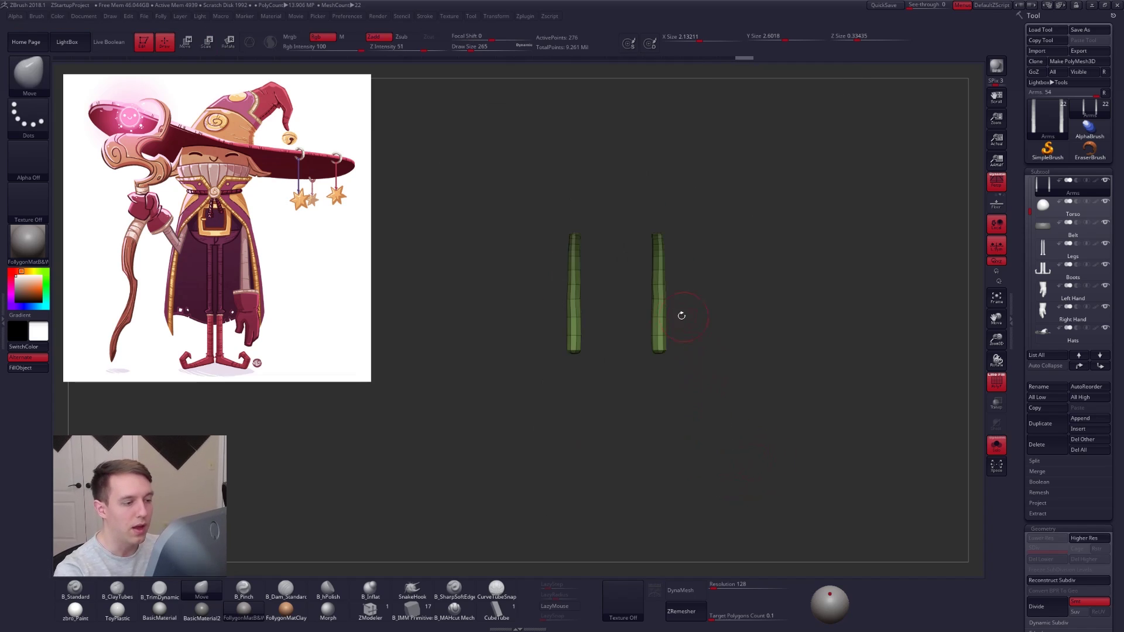
# - Clear the arm mask and delete all intermediate horizontal edge loops along both arms with ZModeler
pyautogui.keyDown('alt'); pyautogui.moveTo(729, 248); pyautogui.dragTo(782, 346); pyautogui.keyUp('alt')
pyautogui.hotkey('ctrl', 'f')
pyautogui.keyDown('ctrl'); pyautogui.keyDown('shift'); pyautogui.click(765, 551); pyautogui.keyUp('shift'); pyautogui.keyUp('ctrl')
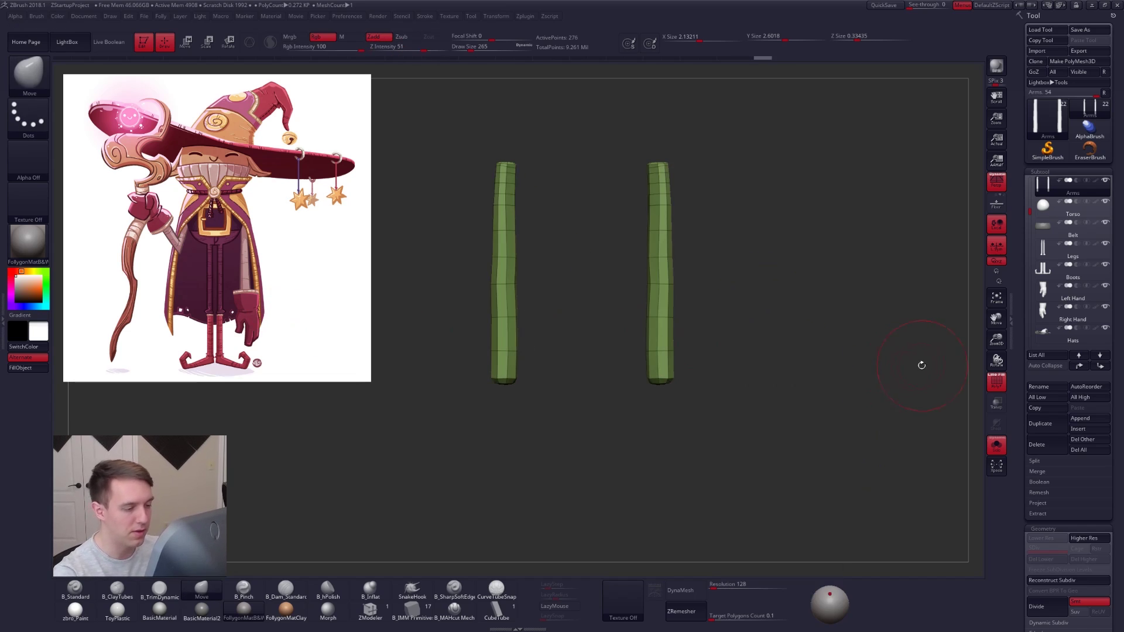
pyautogui.click(372, 611)
pyautogui.keyDown('alt'); pyautogui.moveTo(635, 351); pyautogui.dragTo(642, 413); pyautogui.keyUp('alt')
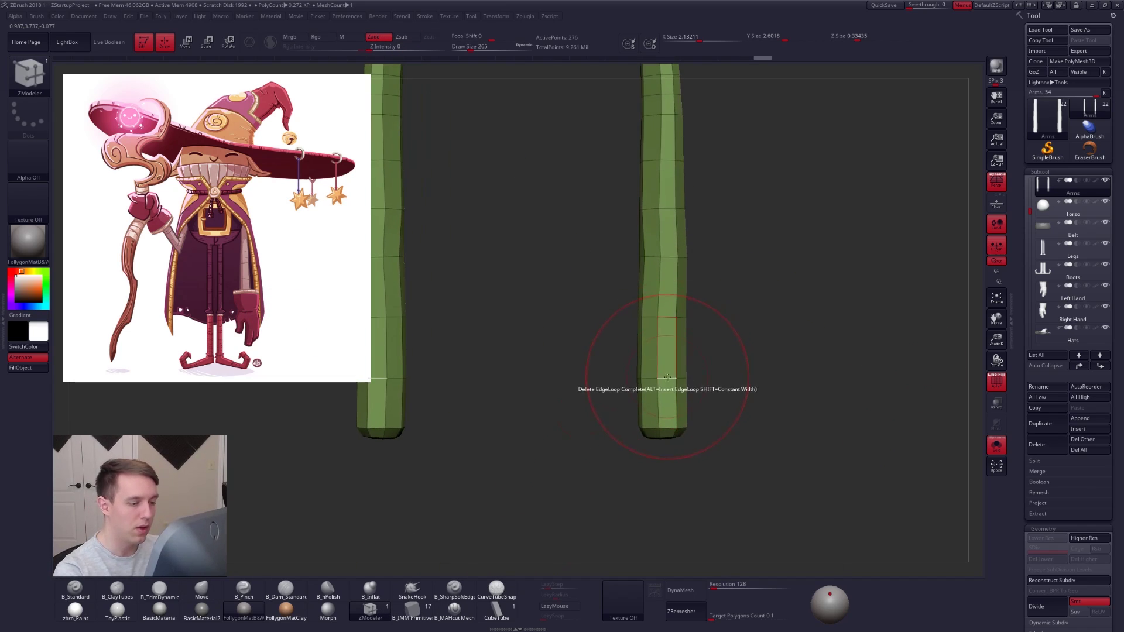
pyautogui.click(668, 377)
pyautogui.click(665, 320)
pyautogui.keyDown('alt'); pyautogui.moveTo(709, 375); pyautogui.dragTo(698, 328); pyautogui.keyUp('alt')
pyautogui.click(669, 259)
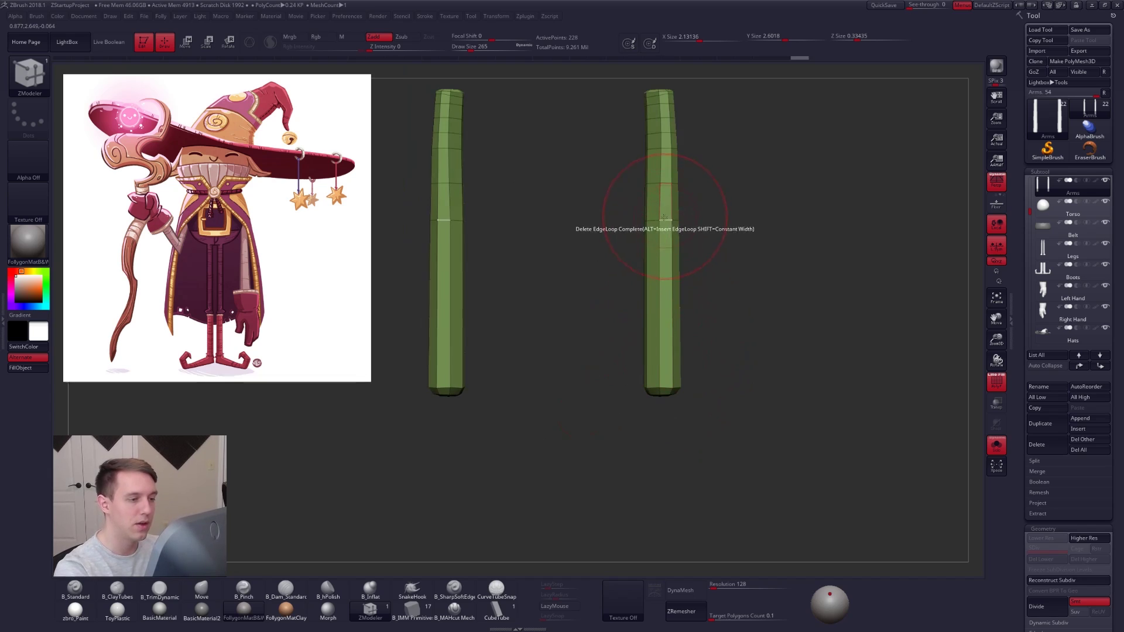
pyautogui.click(666, 219)
pyautogui.click(665, 149)
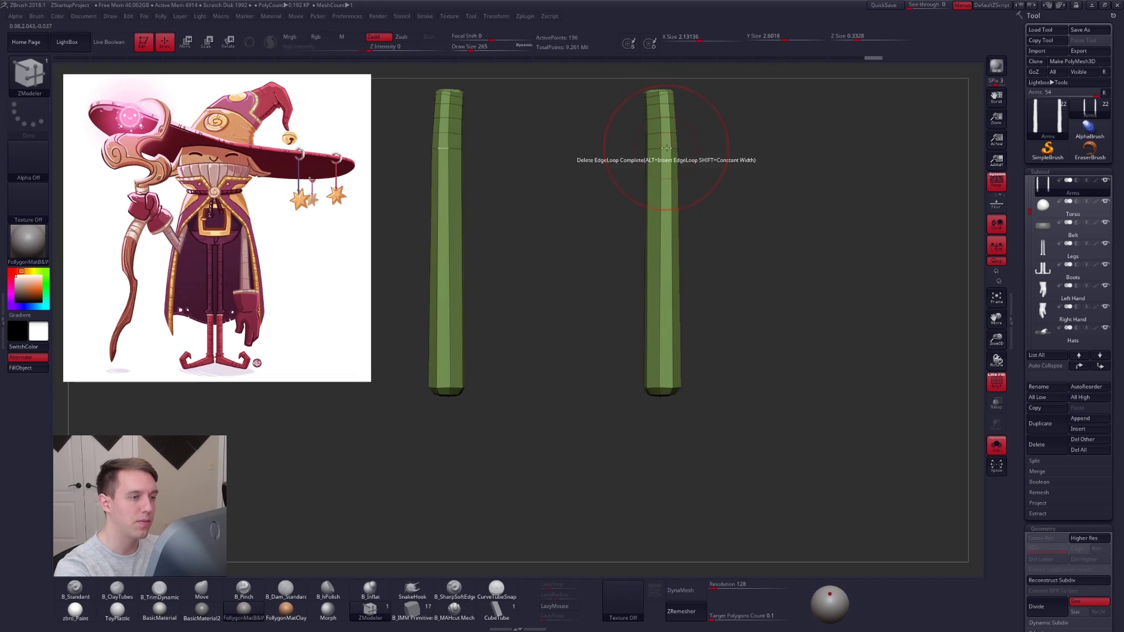
pyautogui.click(666, 131)
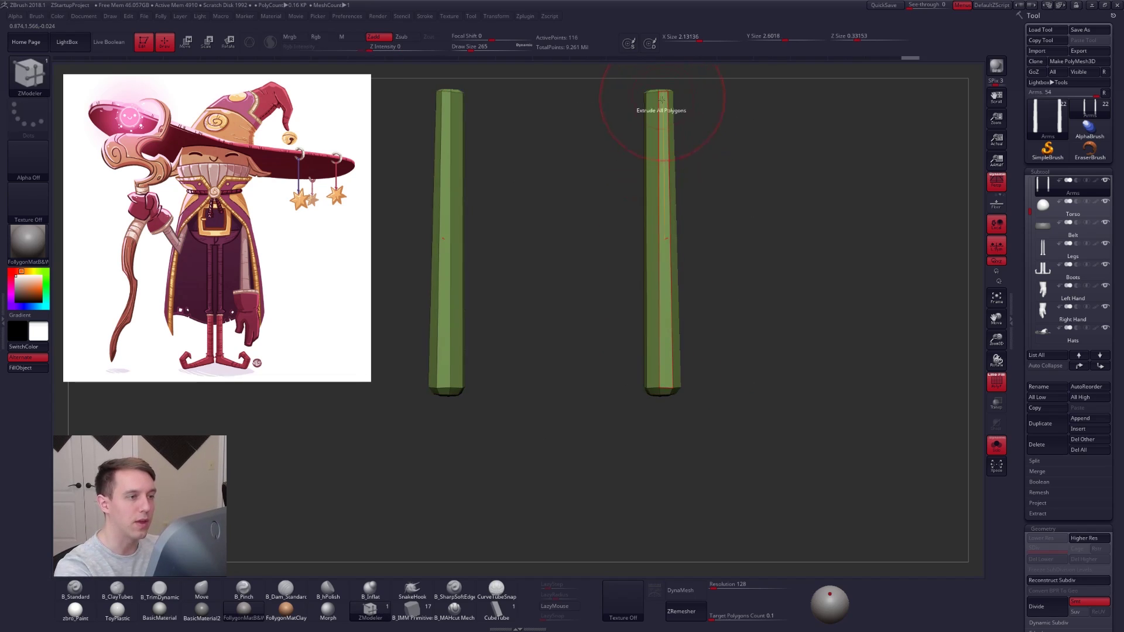
# - Examine the simplified arms on the full character in the smooth subdivision preview with the wireframe hidden
pyautogui.keyDown('ctrl'); pyautogui.moveTo(660, 106); pyautogui.dragTo(655, 175, button='right'); pyautogui.keyUp('ctrl')
pyautogui.keyDown('alt'); pyautogui.moveTo(672, 275); pyautogui.dragTo(651, 419, button='right'); pyautogui.keyUp('alt')
pyautogui.hotkey('alt', 's')
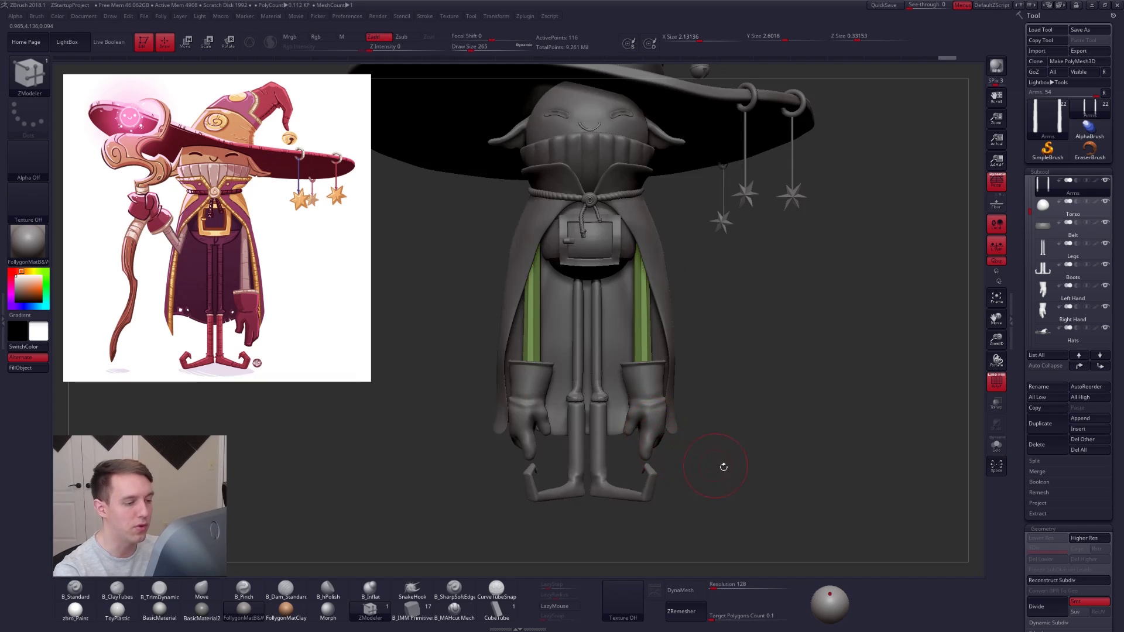
pyautogui.press('d')
pyautogui.hotkey('shift', 'f')
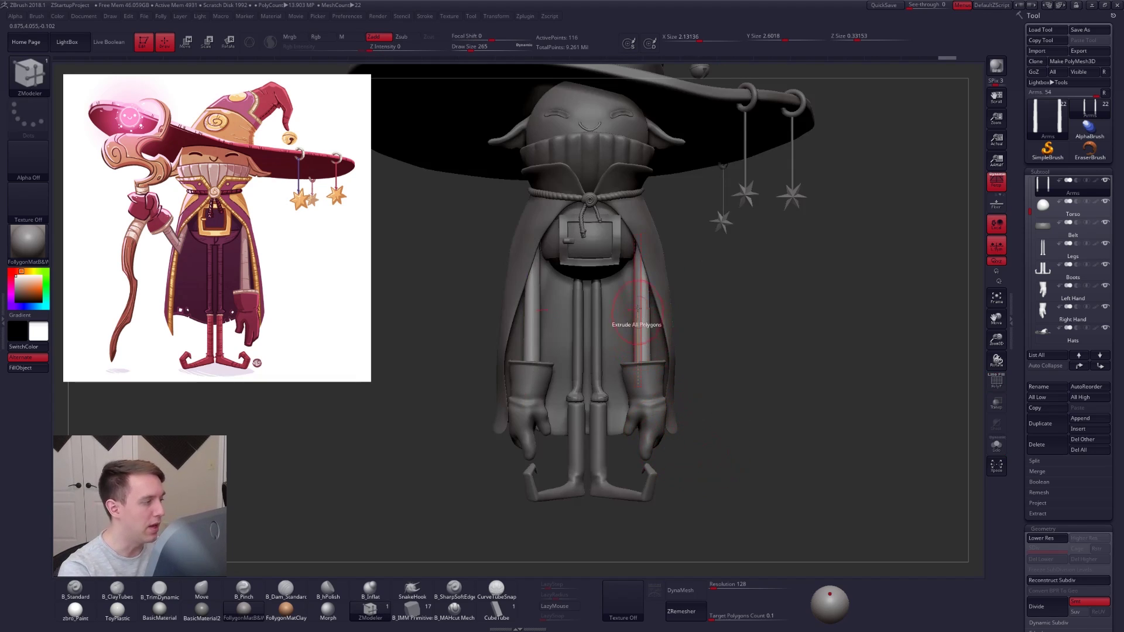
pyautogui.hotkey('alt', 's')
pyautogui.hotkey('shift', 'd')
# - Scale the upper ends of both isolated arms slightly narrower with a transpose line set at their tops
pyautogui.keyDown('ctrl'); pyautogui.moveTo(642, 203); pyautogui.dragTo(673, 255, button='right'); pyautogui.keyUp('ctrl')
pyautogui.press('e')
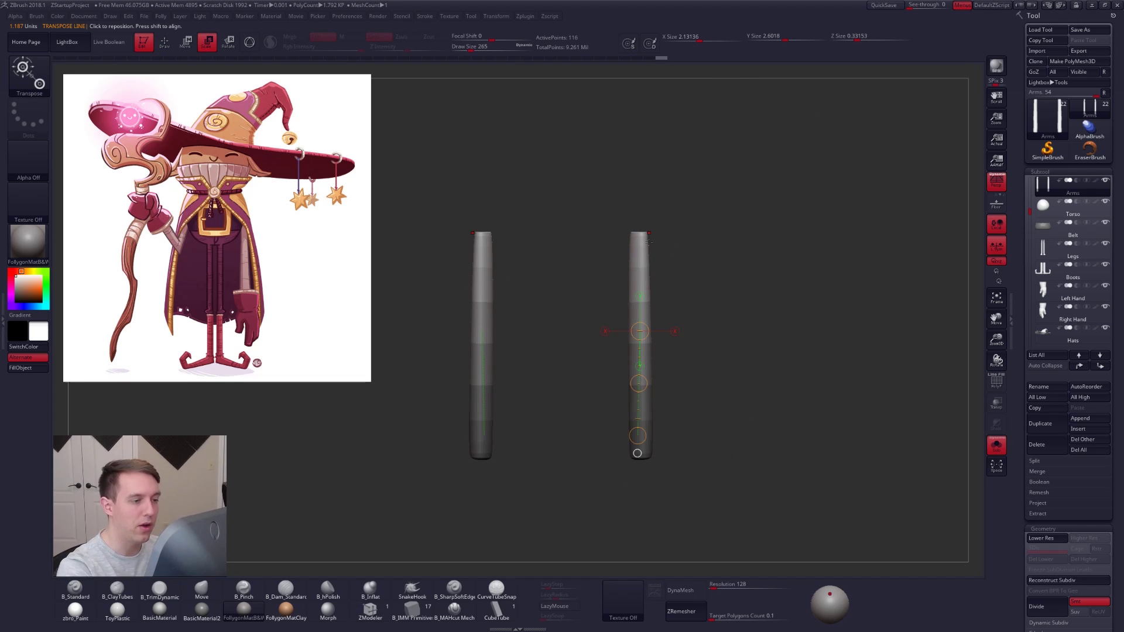
pyautogui.moveTo(639, 233); pyautogui.dragTo(640, 112)
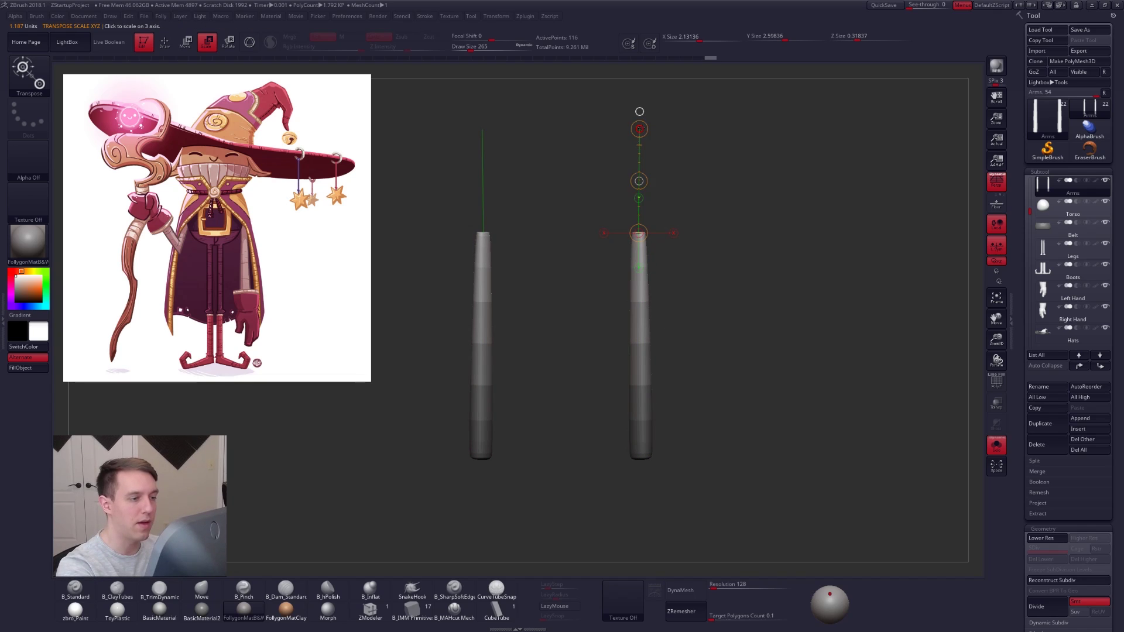
# - Review the tapered, smooth-previewed arms on the complete wizard and compare its proportions with the reference image
pyautogui.press('d')
pyautogui.hotkey('ctrl', 'shift', 's')
pyautogui.press('q')
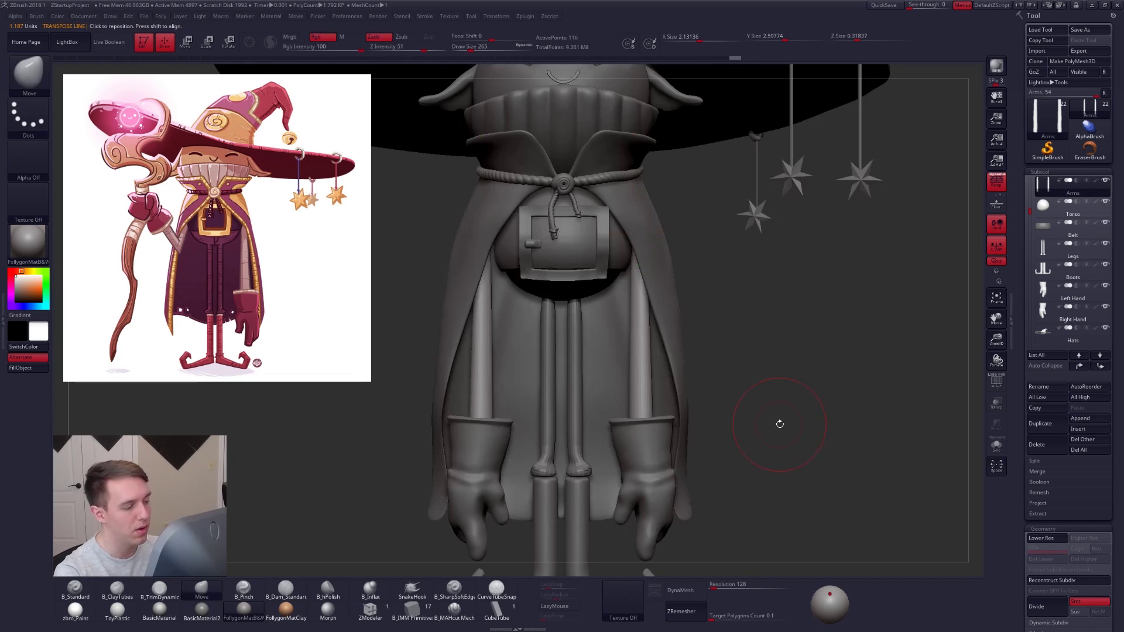
pyautogui.keyDown('alt'); pyautogui.moveTo(767, 422); pyautogui.dragTo(772, 440); pyautogui.keyUp('alt')
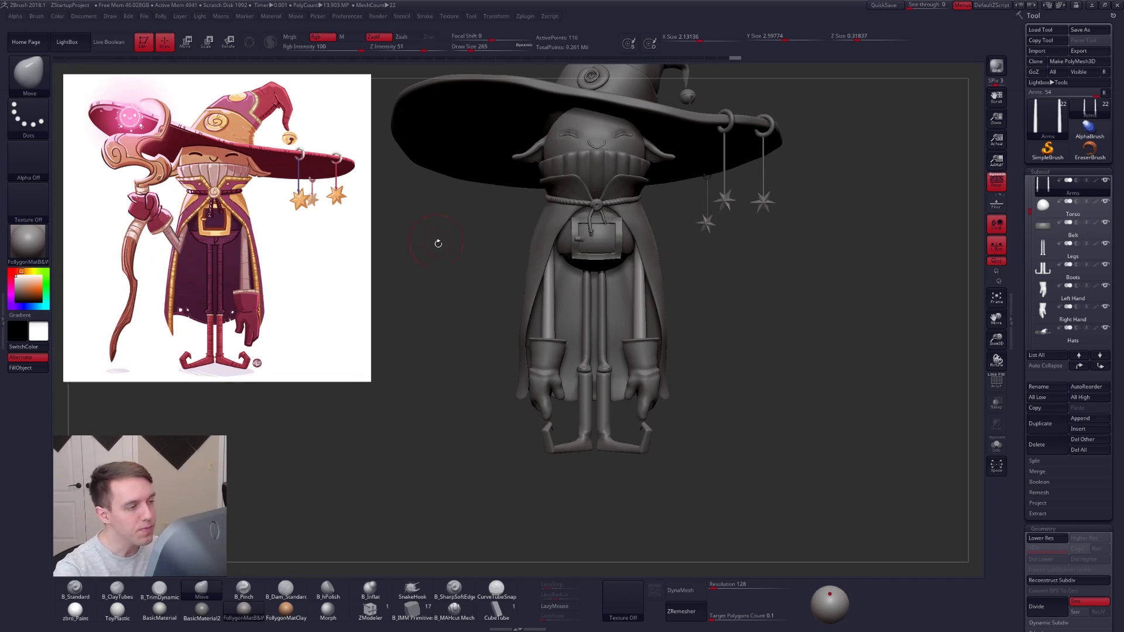
pyautogui.moveTo(607, 329)
pyautogui.keyDown('ctrl'); pyautogui.mouseDown(button='right')
pyautogui.moveTo(611, 287)
pyautogui.moveTo(619, 322)
pyautogui.mouseUp(button='right'); pyautogui.keyUp('ctrl')
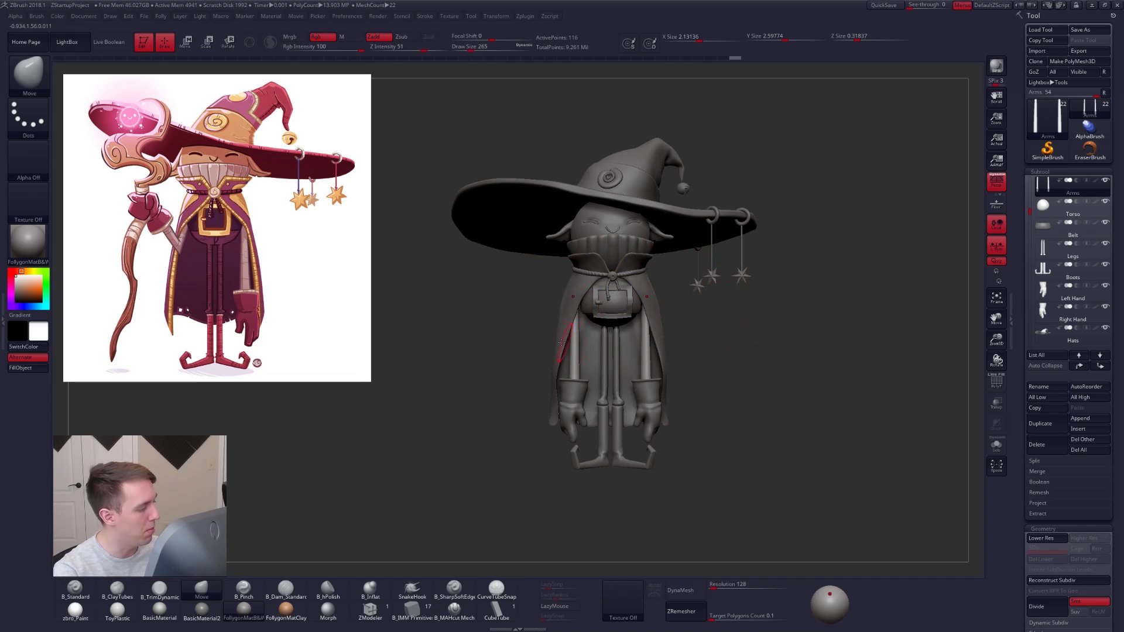
pyautogui.moveTo(703, 336)
pyautogui.mouseDown()
pyautogui.moveTo(838, 335)
pyautogui.moveTo(708, 333)
pyautogui.mouseUp()
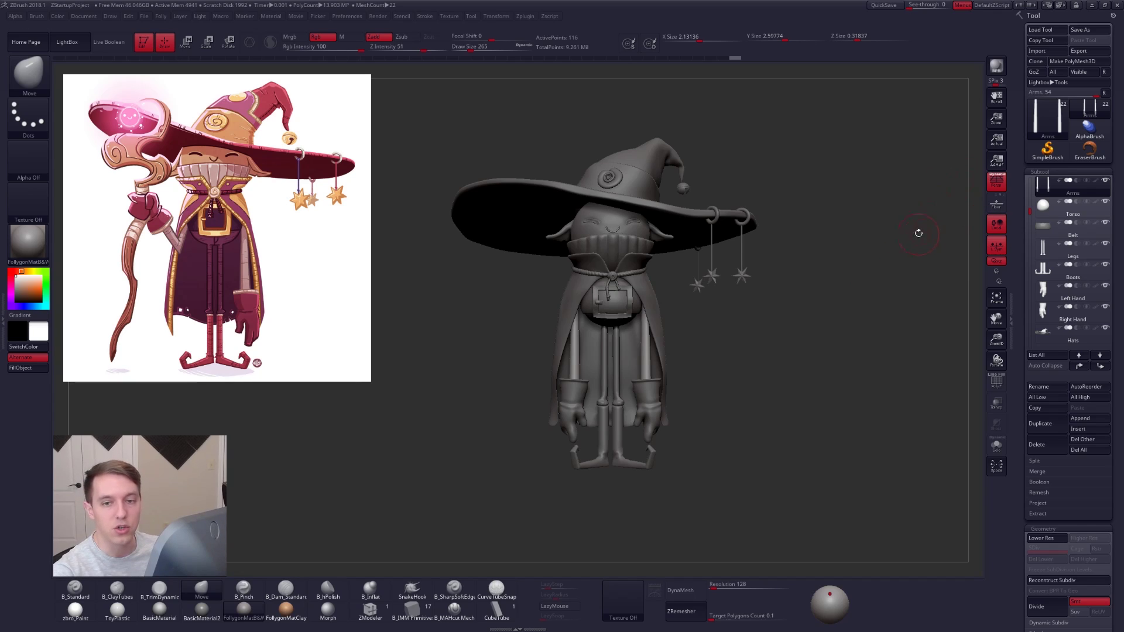
# - Isolate the robe and the hat in turn and inspect their surfaces and the hollow underside of the brim
pyautogui.moveTo(553, 345); pyautogui.dragTo(592, 317)
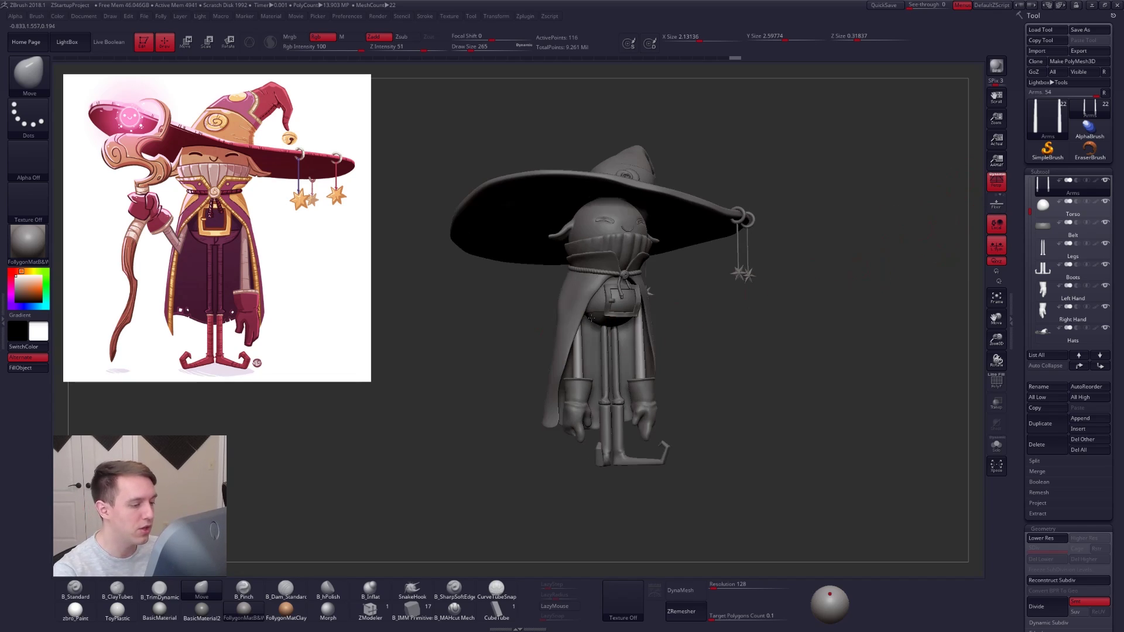
pyautogui.keyDown('alt'); pyautogui.click(573, 285); pyautogui.keyUp('alt')
pyautogui.hotkey('alt', 's')
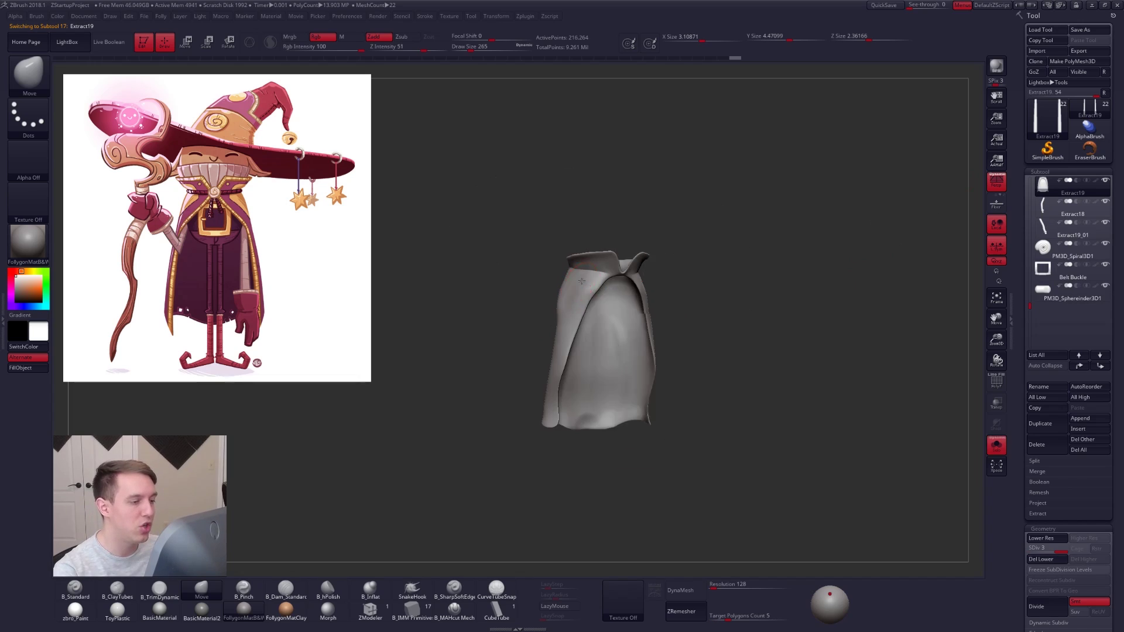
pyautogui.moveTo(445, 298); pyautogui.dragTo(685, 249)
pyautogui.hotkey('alt', 's')
pyautogui.moveTo(566, 193); pyautogui.dragTo(619, 180)
pyautogui.keyDown('alt'); pyautogui.click(620, 180); pyautogui.keyUp('alt')
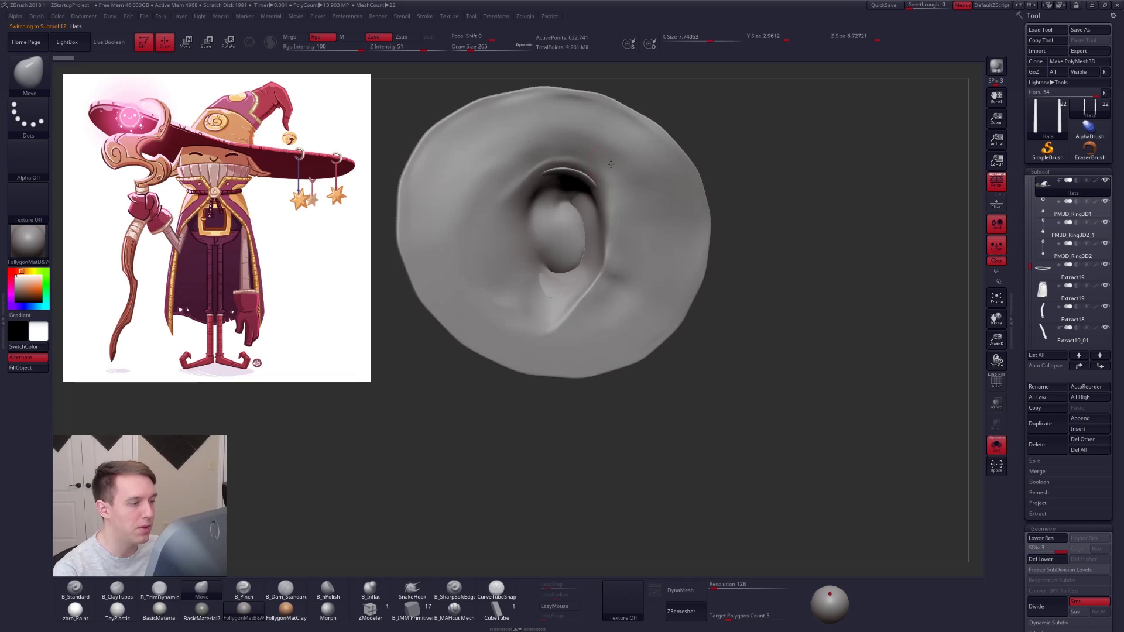
pyautogui.hotkey('shift', 'f')
pyautogui.moveTo(599, 152)
pyautogui.mouseDown(button='right')
pyautogui.moveTo(597, 258)
pyautogui.moveTo(598, 167)
pyautogui.moveTo(629, 124)
pyautogui.mouseUp(button='right')
pyautogui.hotkey('shift', 'f')
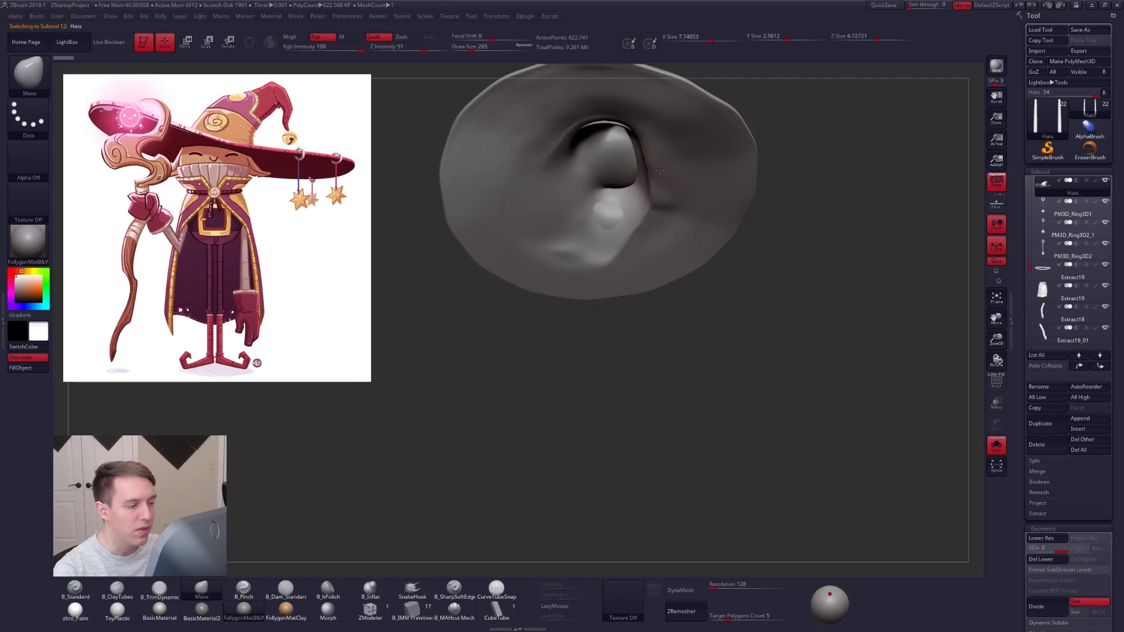
pyautogui.hotkey('alt', 's')
# - Isolate the torso to inspect its mesh, and return to a front view of the whole wizard
pyautogui.keyDown('alt'); pyautogui.click(623, 235); pyautogui.keyUp('alt')
pyautogui.hotkey('alt', 's')
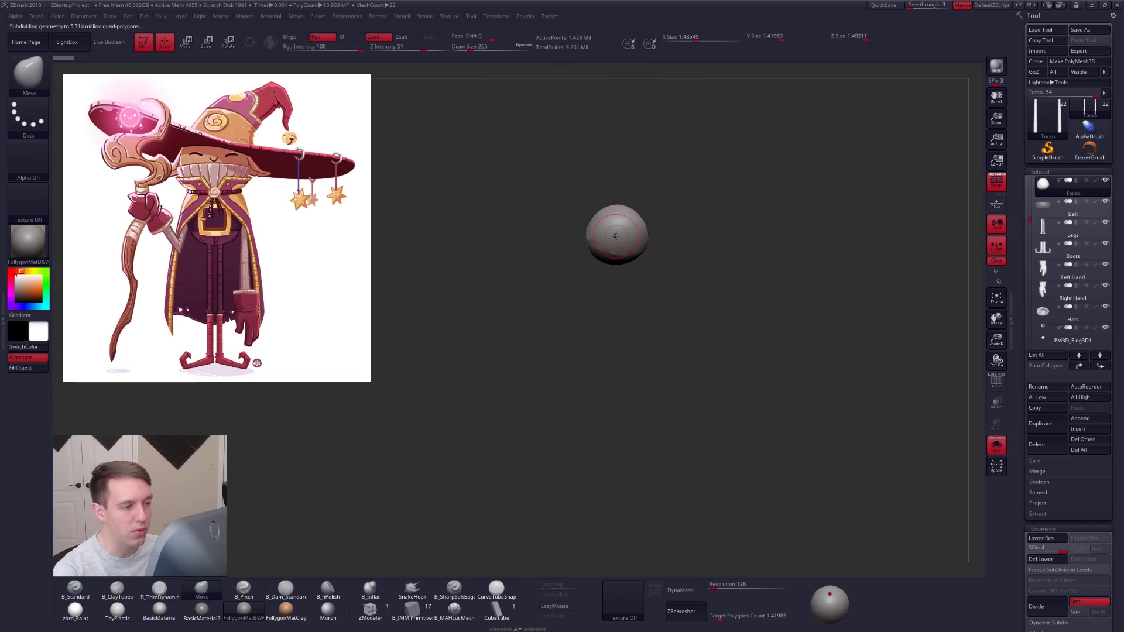
pyautogui.moveTo(617, 235)
pyautogui.mouseDown(button='right')
pyautogui.moveTo(628, 259)
pyautogui.moveTo(622, 301)
pyautogui.moveTo(599, 262)
pyautogui.moveTo(582, 261)
pyautogui.mouseUp(button='right')
pyautogui.hotkey('shift', 'f')
pyautogui.hotkey('shift', 'f')
pyautogui.hotkey('alt', 's')
pyautogui.moveTo(582, 261); pyautogui.dragTo(611, 269)
pyautogui.keyDown('shift'); pyautogui.moveTo(611, 269); pyautogui.dragTo(604, 347, button='right'); pyautogui.keyUp('shift')
# - Isolate the robe, delete its lower subdivision levels, and set the draw size to 203
pyautogui.keyDown('alt'); pyautogui.click(640, 343); pyautogui.keyUp('alt')
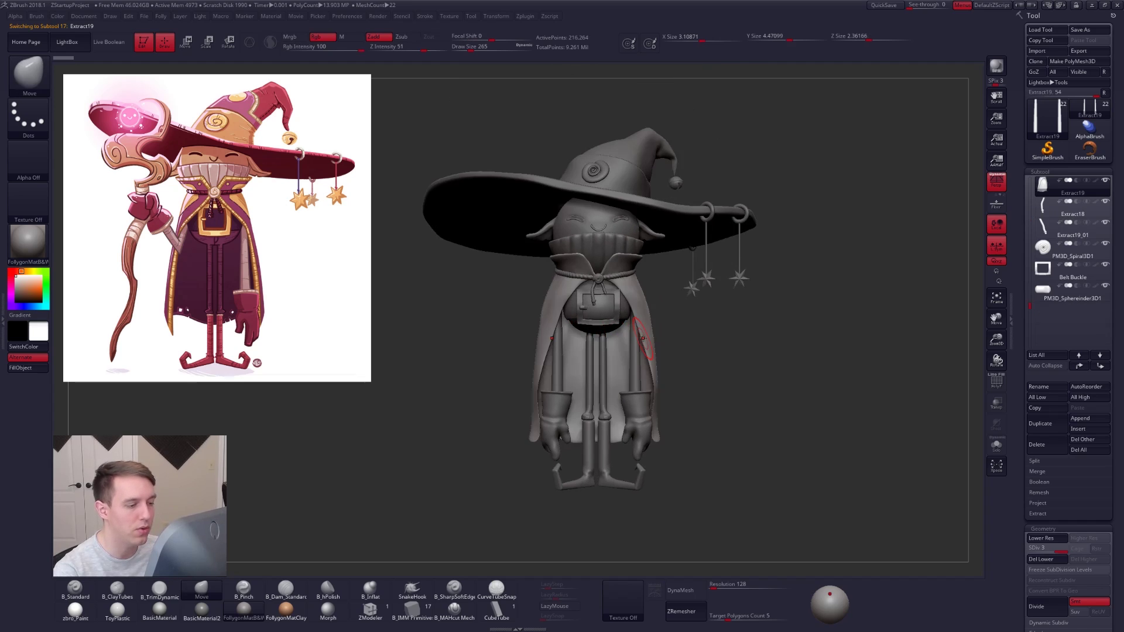
pyautogui.hotkey('ctrl', 'shift', 's')
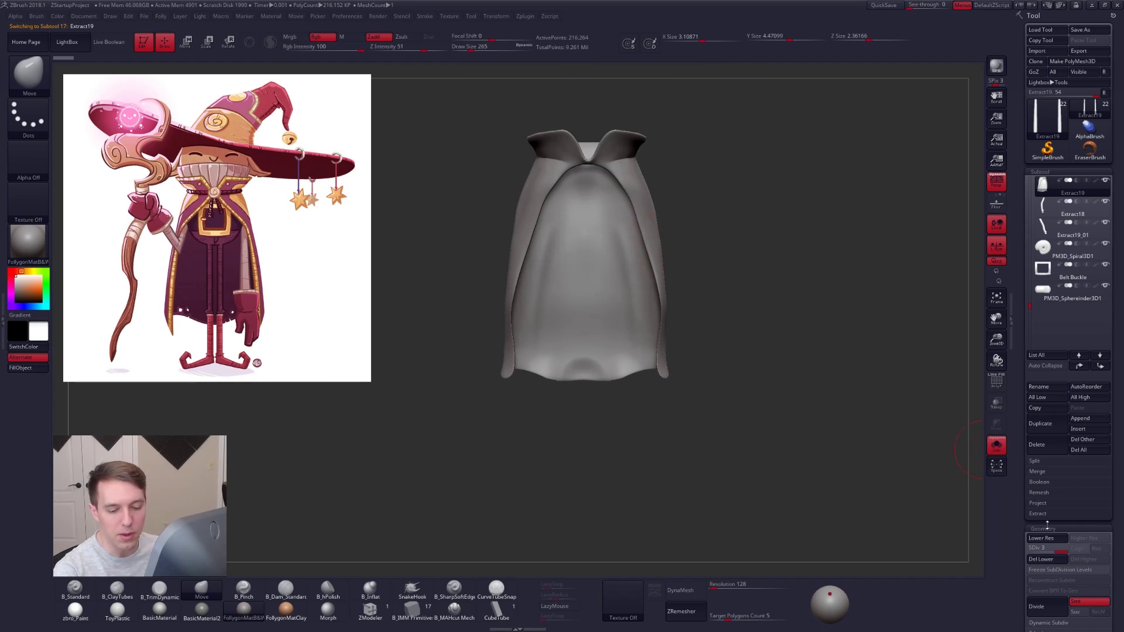
pyautogui.click(1040, 559)
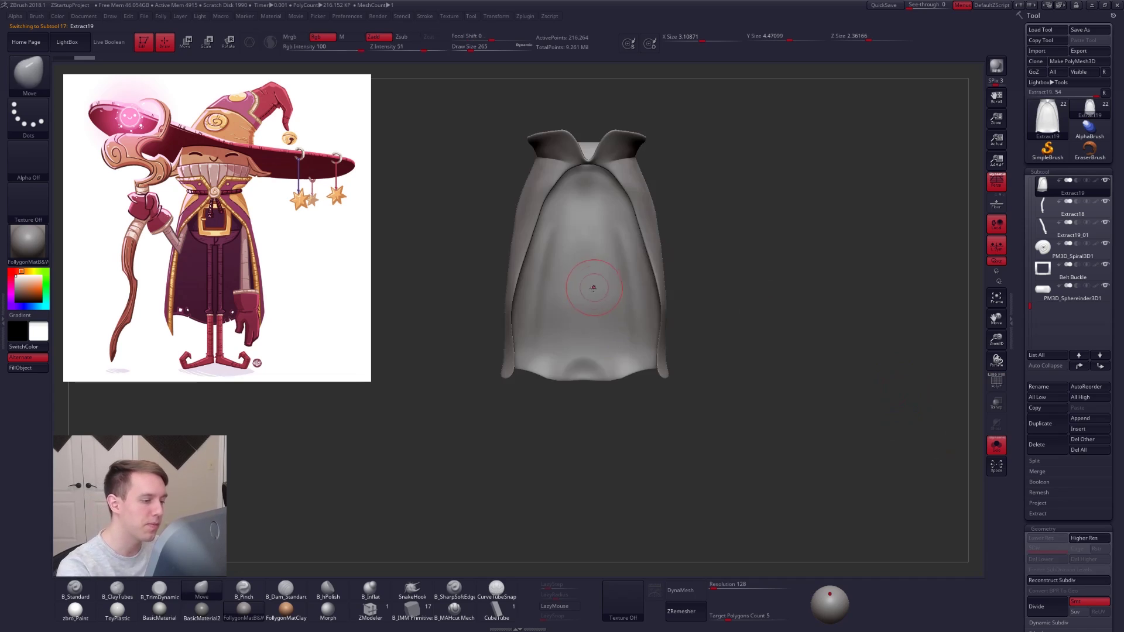
pyautogui.press('space')
pyautogui.moveTo(601, 289); pyautogui.dragTo(598, 289)
# - Lasso-hide a rounded patch in the middle of the robe's lower back panel and delete the hidden polygons
pyautogui.keyDown('ctrl'); pyautogui.moveTo(598, 286); pyautogui.dragTo(585, 324, button='right'); pyautogui.keyUp('ctrl')
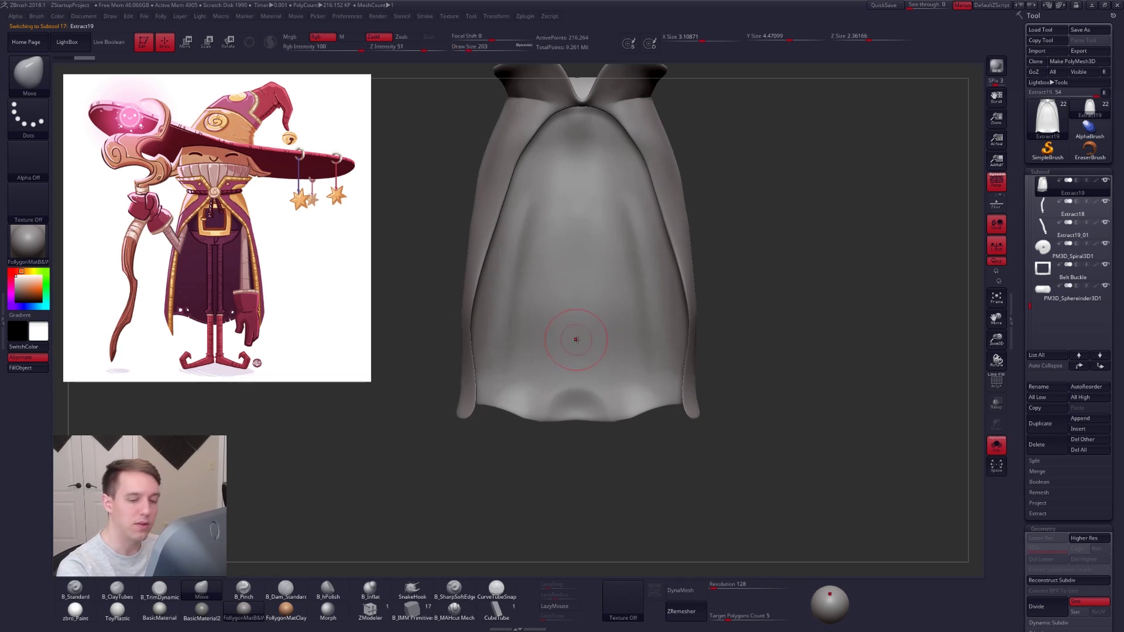
pyautogui.moveTo(605, 298)
pyautogui.keyDown('ctrl'); pyautogui.keyDown('alt'); pyautogui.keyDown('shift'); pyautogui.mouseDown()
pyautogui.moveTo(551, 289)
pyautogui.moveTo(580, 322)
pyautogui.mouseUp(); pyautogui.keyUp('shift'); pyautogui.keyUp('alt'); pyautogui.keyUp('ctrl')
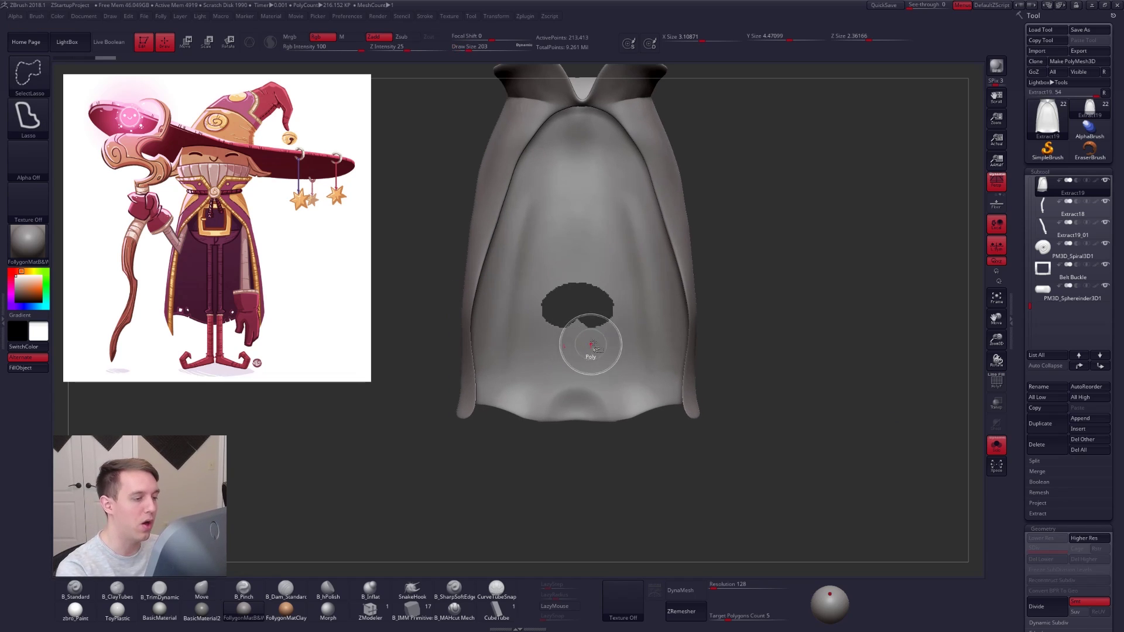
pyautogui.press('space')
pyautogui.click(656, 321)
pyautogui.moveTo(583, 341); pyautogui.dragTo(765, 390, button='right')
pyautogui.moveTo(1022, 407); pyautogui.dragTo(1019, 311)
pyautogui.moveTo(1036, 467); pyautogui.dragTo(1077, 345)
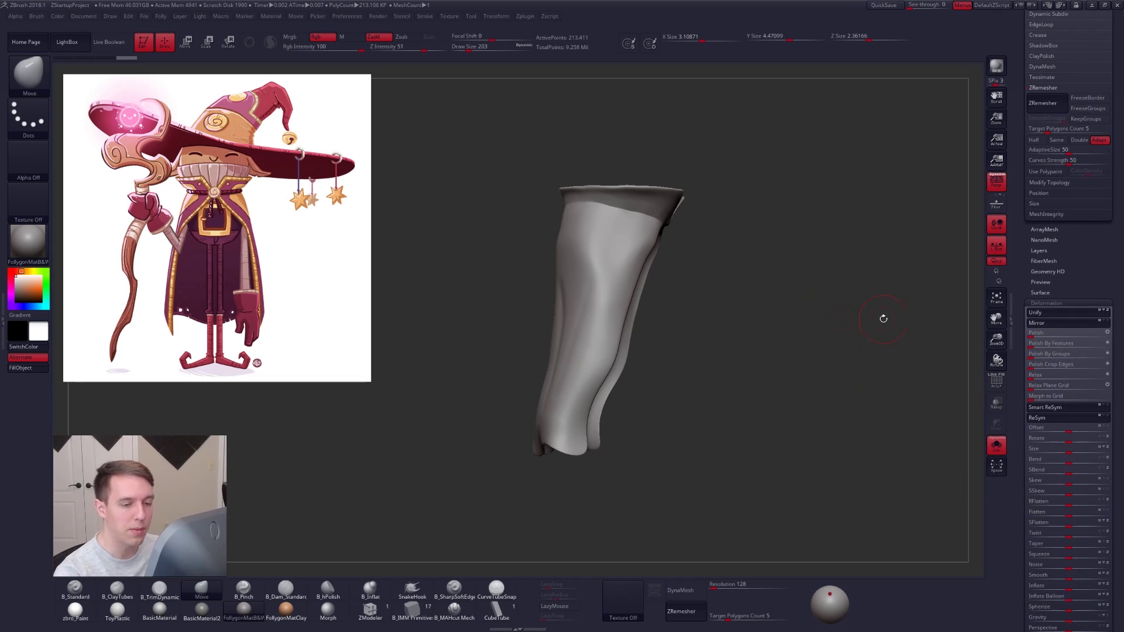
pyautogui.hotkey('ctrl', 'f')
pyautogui.moveTo(1042, 234); pyautogui.dragTo(1053, 440)
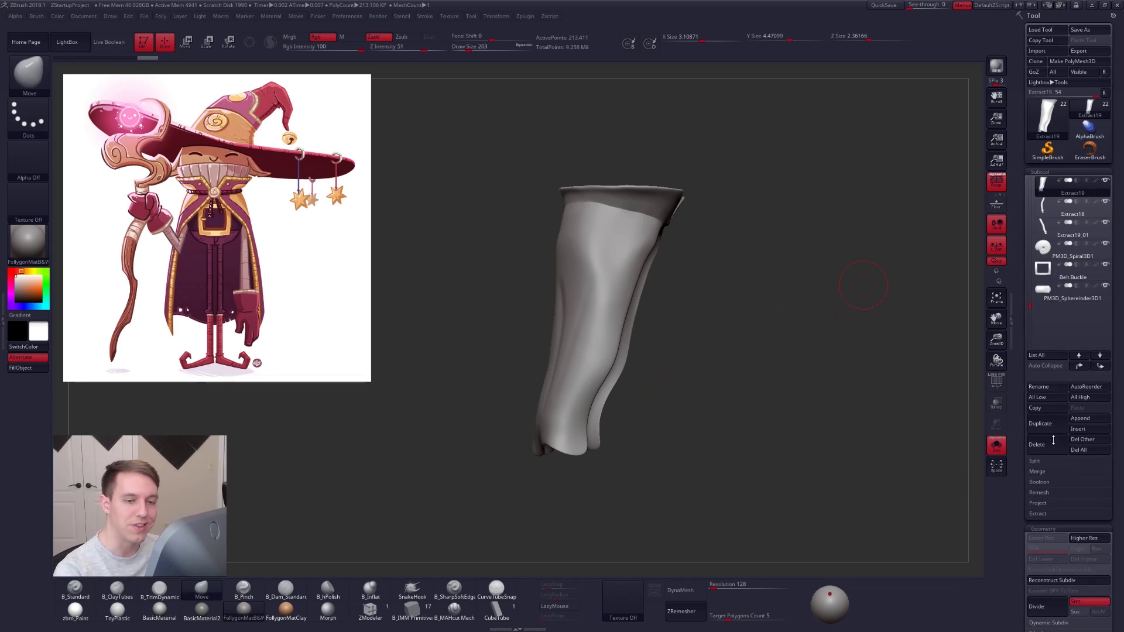
# - Close the hole left in the robe's lower back panel
pyautogui.moveTo(681, 352); pyautogui.dragTo(641, 358)
pyautogui.keyDown('alt'); pyautogui.moveTo(544, 373); pyautogui.dragTo(633, 360, button='right'); pyautogui.keyUp('alt')
pyautogui.moveTo(633, 360)
pyautogui.keyDown('ctrl'); pyautogui.mouseDown(button='right')
pyautogui.moveTo(595, 366)
pyautogui.moveTo(722, 347)
pyautogui.moveTo(606, 350)
pyautogui.moveTo(617, 348)
pyautogui.mouseUp(button='right'); pyautogui.keyUp('ctrl')
pyautogui.rightClick(639, 358)
pyautogui.hotkey('ctrl', 'shift', 'f')
pyautogui.click(770, 363)
# - Smooth the filled patch on the robe's back panel into the surrounding surface at draw size 150
pyautogui.keyDown('shift'); pyautogui.moveTo(622, 346); pyautogui.dragTo(632, 336); pyautogui.keyUp('shift')
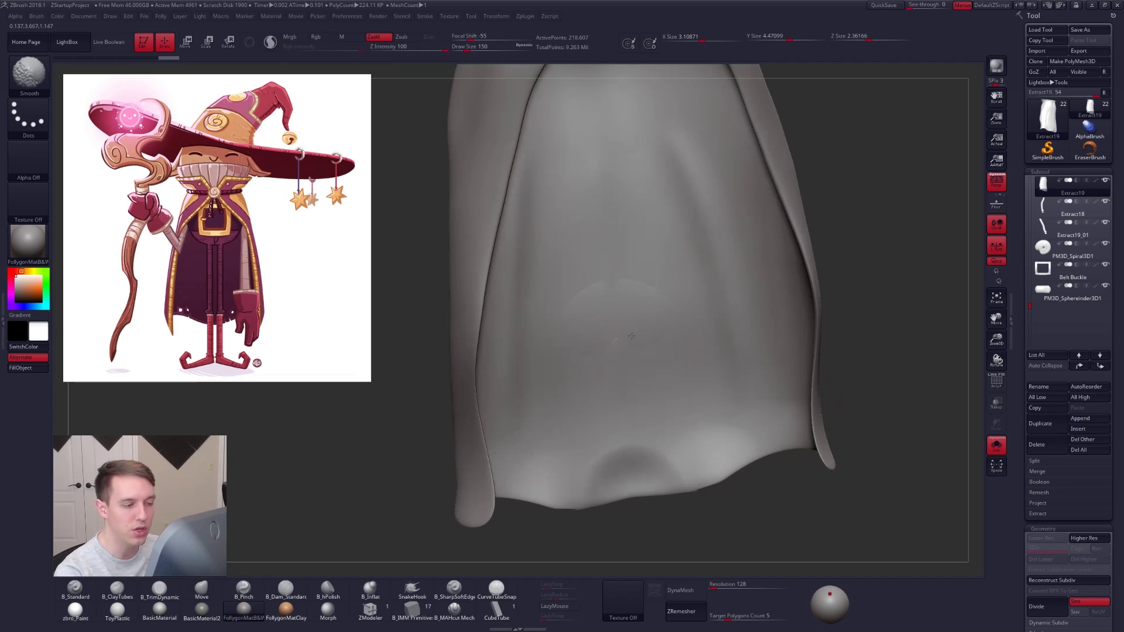
pyautogui.moveTo(617, 343); pyautogui.dragTo(671, 331, button='right')
pyautogui.keyDown('shift'); pyautogui.moveTo(652, 325); pyautogui.dragTo(668, 329); pyautogui.keyUp('shift')
pyautogui.keyDown('ctrl'); pyautogui.moveTo(733, 384); pyautogui.dragTo(748, 362, button='right'); pyautogui.keyUp('ctrl')
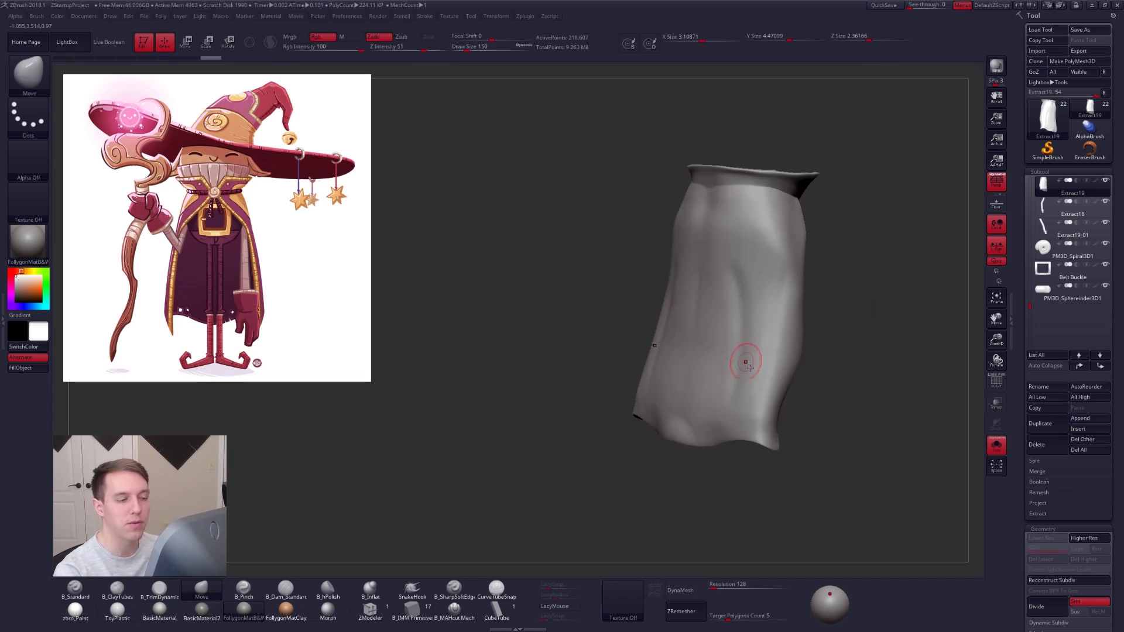
# - Set the draw size to 227 and examine the filled patch's polygroup wireframe on the robe's inner side
pyautogui.keyDown('alt'); pyautogui.moveTo(780, 410); pyautogui.dragTo(707, 398, button='right'); pyautogui.keyUp('alt')
pyautogui.moveTo(815, 436)
pyautogui.keyDown('alt'); pyautogui.mouseDown(button='right')
pyautogui.moveTo(771, 439)
pyautogui.moveTo(802, 423)
pyautogui.moveTo(708, 370)
pyautogui.moveTo(665, 326)
pyautogui.moveTo(697, 380)
pyautogui.mouseUp(button='right'); pyautogui.keyUp('alt')
pyautogui.hotkey('alt', 'shift', 's')
pyautogui.hotkey('alt', 'shift', 's')
pyautogui.press('space')
pyautogui.moveTo(671, 365); pyautogui.dragTo(676, 364)
pyautogui.keyDown('ctrl'); pyautogui.moveTo(677, 345); pyautogui.dragTo(689, 365, button='right'); pyautogui.keyUp('ctrl')
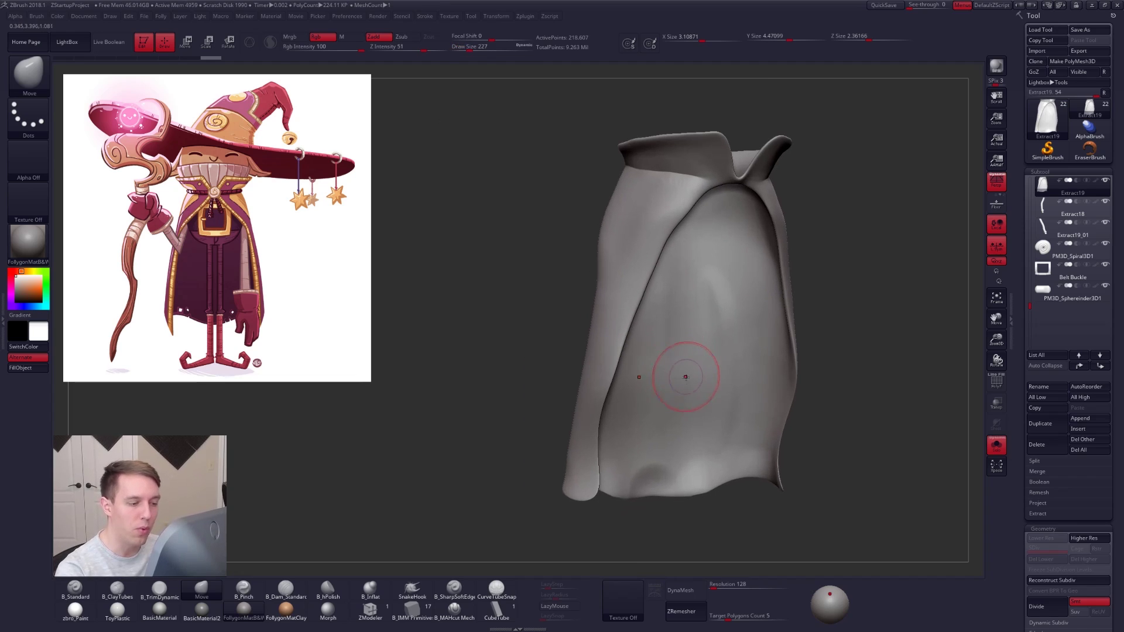
pyautogui.hotkey('shift', 'f')
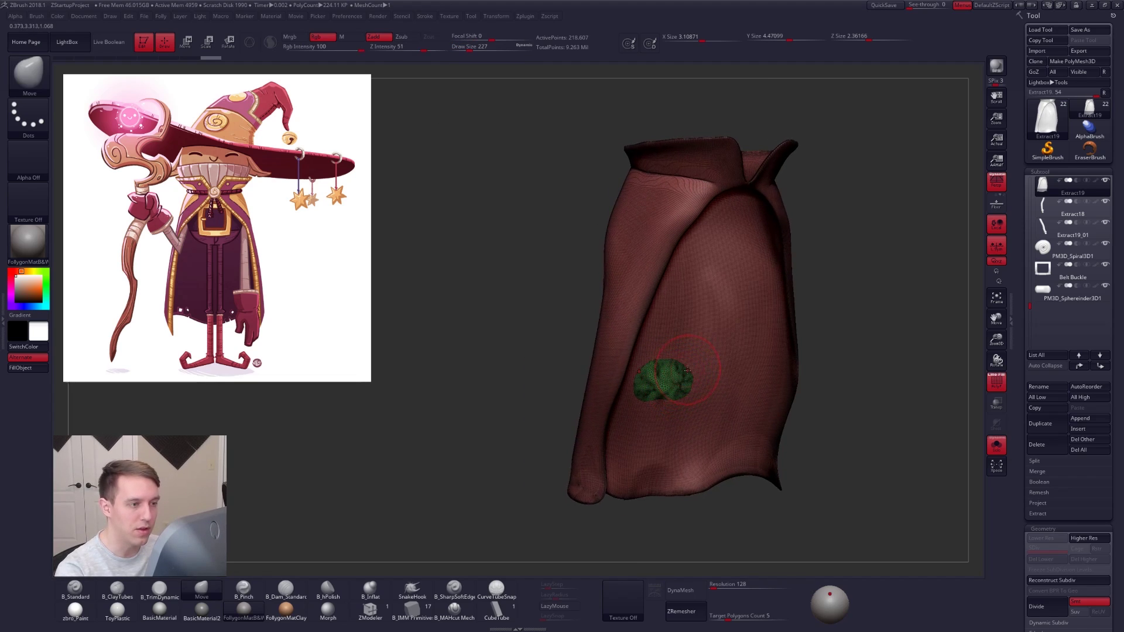
pyautogui.moveTo(699, 378)
pyautogui.keyDown('ctrl'); pyautogui.mouseDown(button='right')
pyautogui.moveTo(683, 373)
pyautogui.moveTo(677, 385)
pyautogui.mouseUp(button='right'); pyautogui.keyUp('ctrl')
pyautogui.keyDown('ctrl'); pyautogui.rightClick(687, 371); pyautogui.keyUp('ctrl')
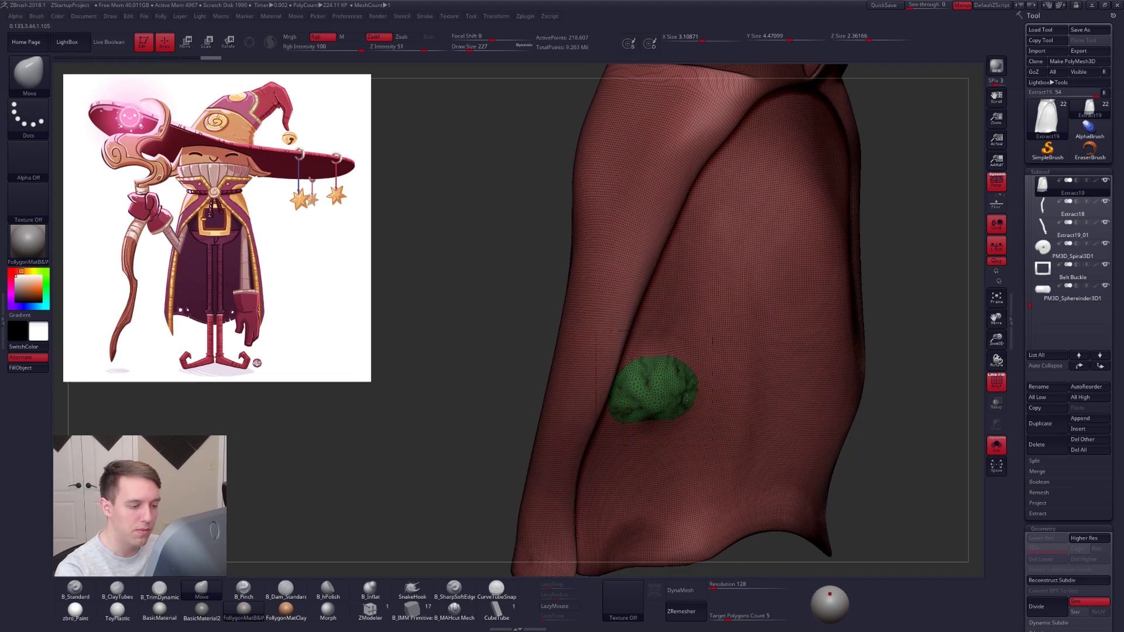
pyautogui.keyDown('ctrl'); pyautogui.rightClick(688, 376); pyautogui.keyUp('ctrl')
pyautogui.hotkey('shift', 'f')
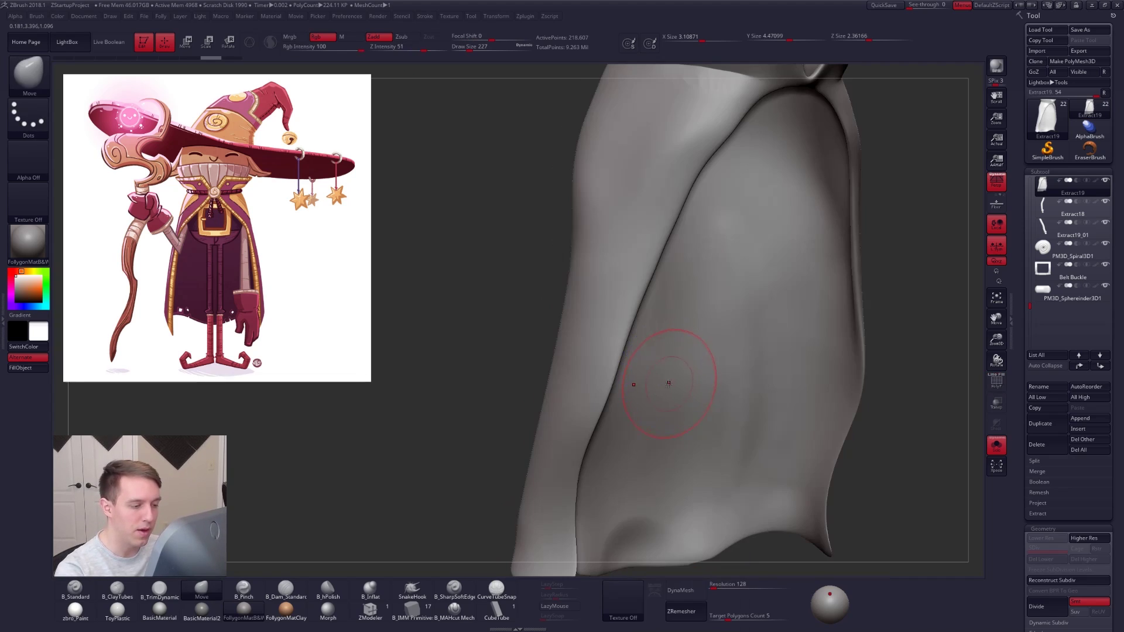
# - Isolate the filled patch's polygroup, run Auto Groups on it, and mask everything else on the robe
pyautogui.moveTo(668, 384)
pyautogui.mouseDown(button='right')
pyautogui.moveTo(649, 383)
pyautogui.moveTo(680, 384)
pyautogui.mouseUp(button='right')
pyautogui.hotkey('shift', 'f')
pyautogui.keyDown('ctrl'); pyautogui.keyDown('shift'); pyautogui.click(665, 391); pyautogui.keyUp('shift'); pyautogui.keyUp('ctrl')
pyautogui.hotkey('ctrl', 'shift', 'f')
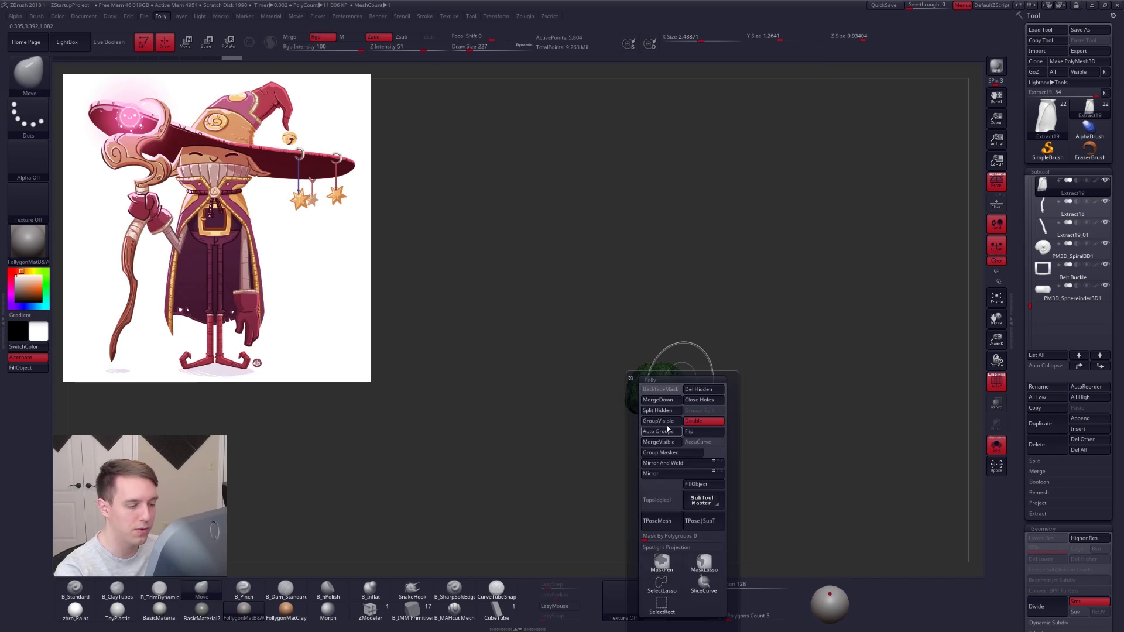
pyautogui.click(667, 429)
pyautogui.keyDown('ctrl'); pyautogui.keyDown('shift'); pyautogui.click(705, 379); pyautogui.keyUp('shift'); pyautogui.keyUp('ctrl')
pyautogui.press('w')
pyautogui.keyDown('ctrl'); pyautogui.click(667, 391); pyautogui.keyUp('ctrl')
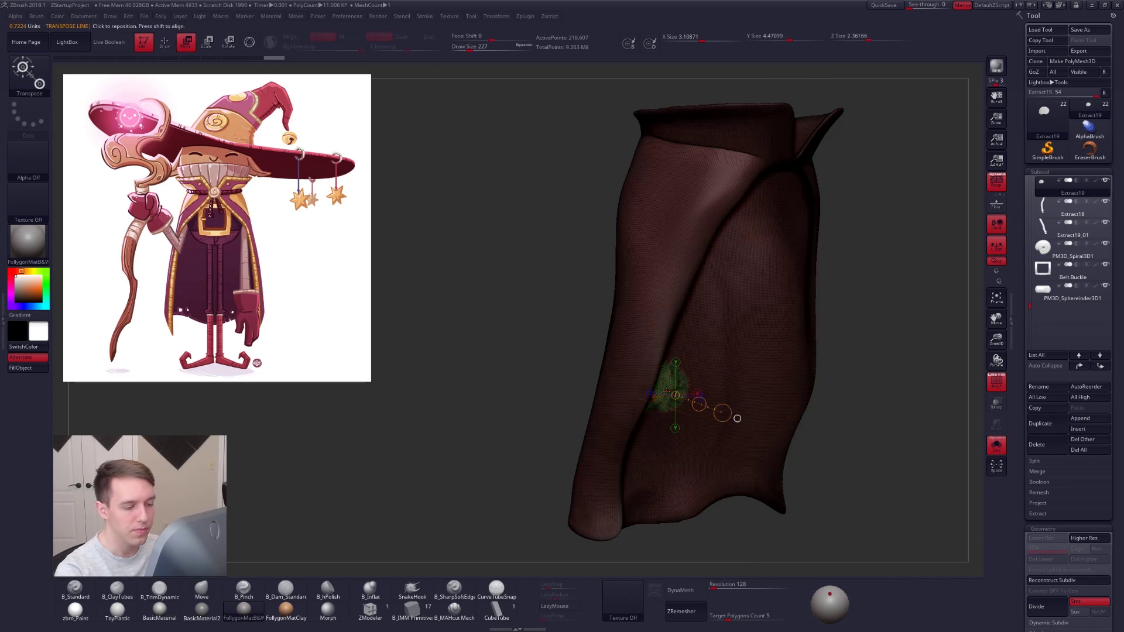
pyautogui.press('q')
# - Push the unmasked inner patch outward through the robe's back surface with the Move brush and clear the mask
pyautogui.moveTo(666, 392); pyautogui.dragTo(645, 393, button='right')
pyautogui.hotkey('shift', 'f')
pyautogui.keyDown('alt'); pyautogui.moveTo(644, 394); pyautogui.dragTo(642, 394); pyautogui.keyUp('alt')
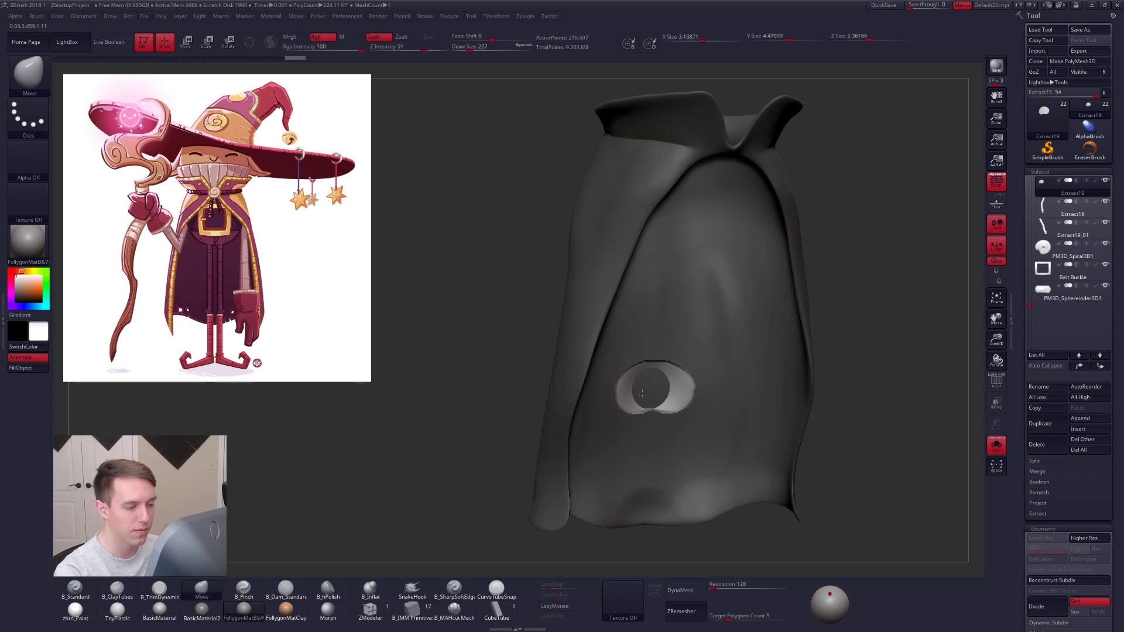
pyautogui.moveTo(636, 395); pyautogui.dragTo(701, 399, button='right')
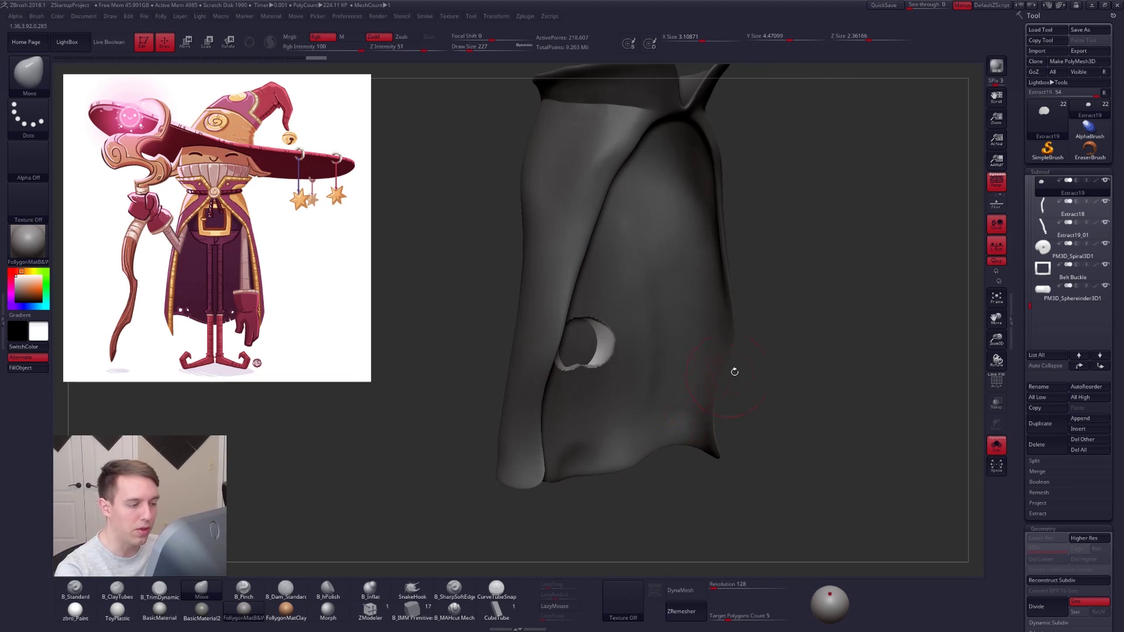
pyautogui.press('space')
pyautogui.click(773, 407)
pyautogui.moveTo(834, 361); pyautogui.dragTo(792, 410, button='right')
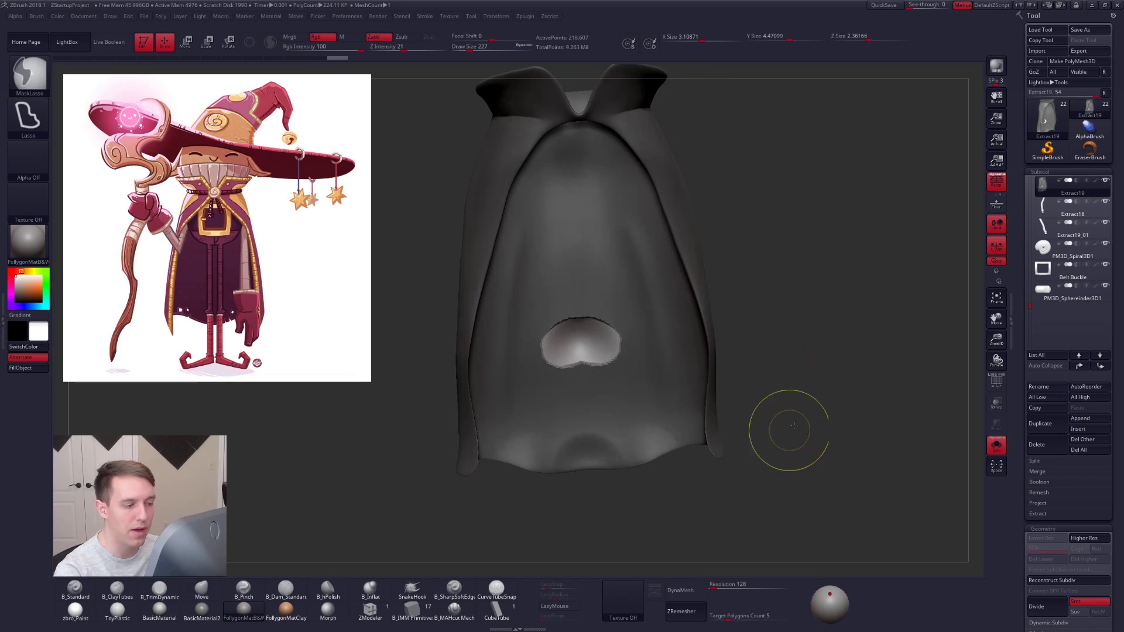
pyautogui.keyDown('ctrl'); pyautogui.moveTo(794, 426); pyautogui.dragTo(834, 390); pyautogui.keyUp('ctrl')
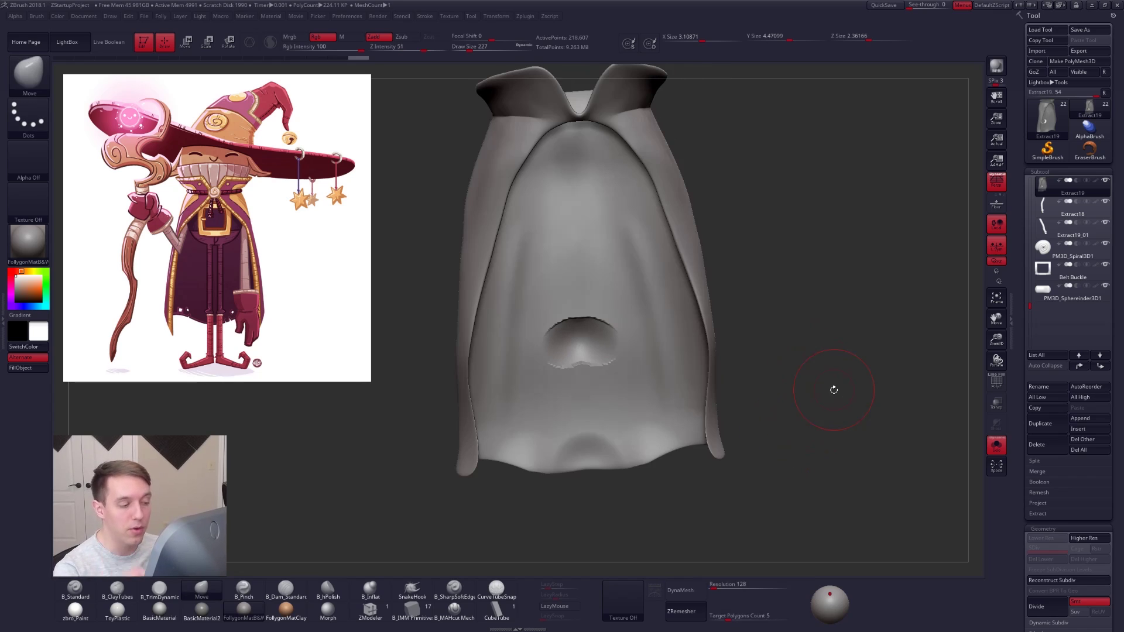
# - Run Close Holes on the robe and remesh it with DynaMesh at resolution 128
pyautogui.moveTo(677, 430); pyautogui.dragTo(630, 388, button='right')
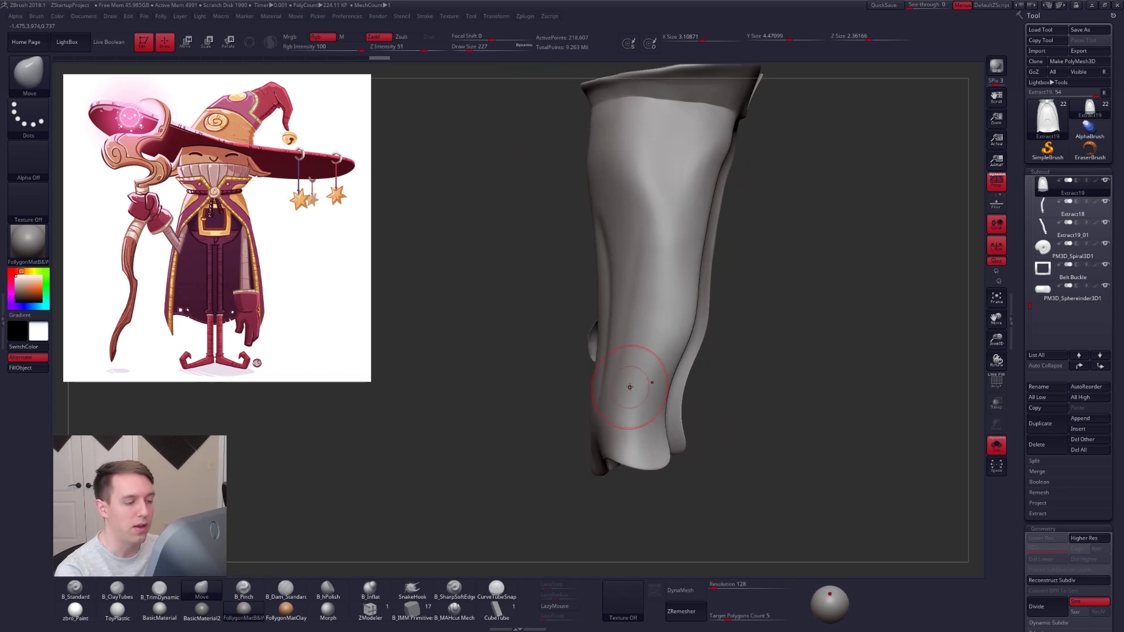
pyautogui.moveTo(673, 435)
pyautogui.mouseDown(button='right')
pyautogui.moveTo(710, 448)
pyautogui.moveTo(695, 449)
pyautogui.mouseUp(button='right')
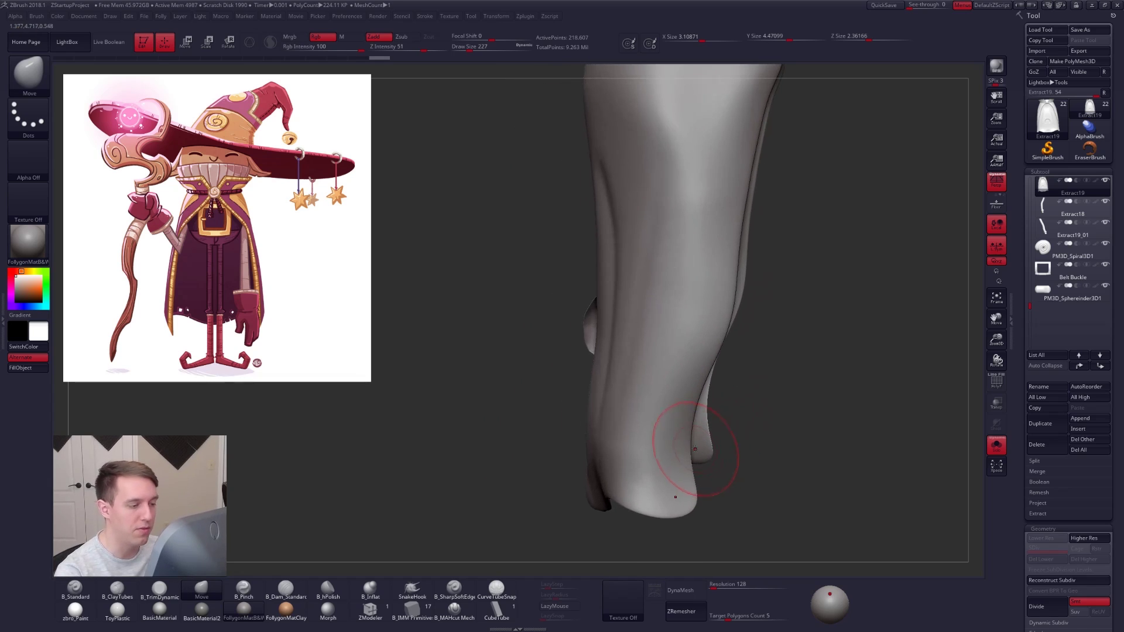
pyautogui.hotkey('ctrl', '1')
pyautogui.click(888, 387)
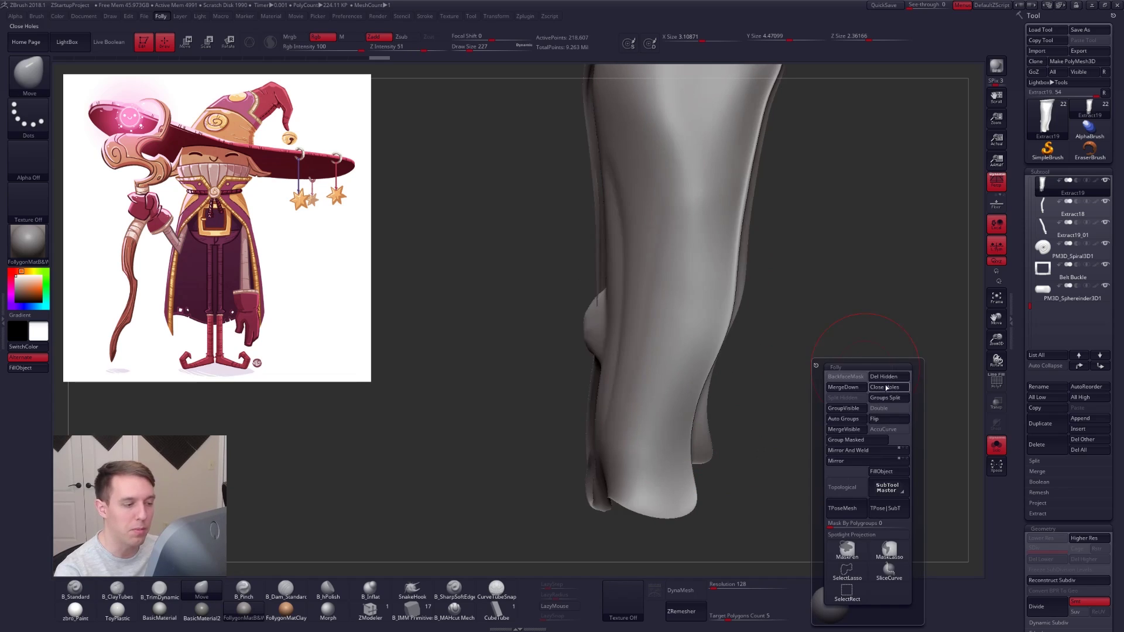
pyautogui.moveTo(751, 424)
pyautogui.keyDown('alt'); pyautogui.mouseDown(button='right')
pyautogui.moveTo(606, 357)
pyautogui.moveTo(628, 348)
pyautogui.mouseUp(button='right'); pyautogui.keyUp('alt')
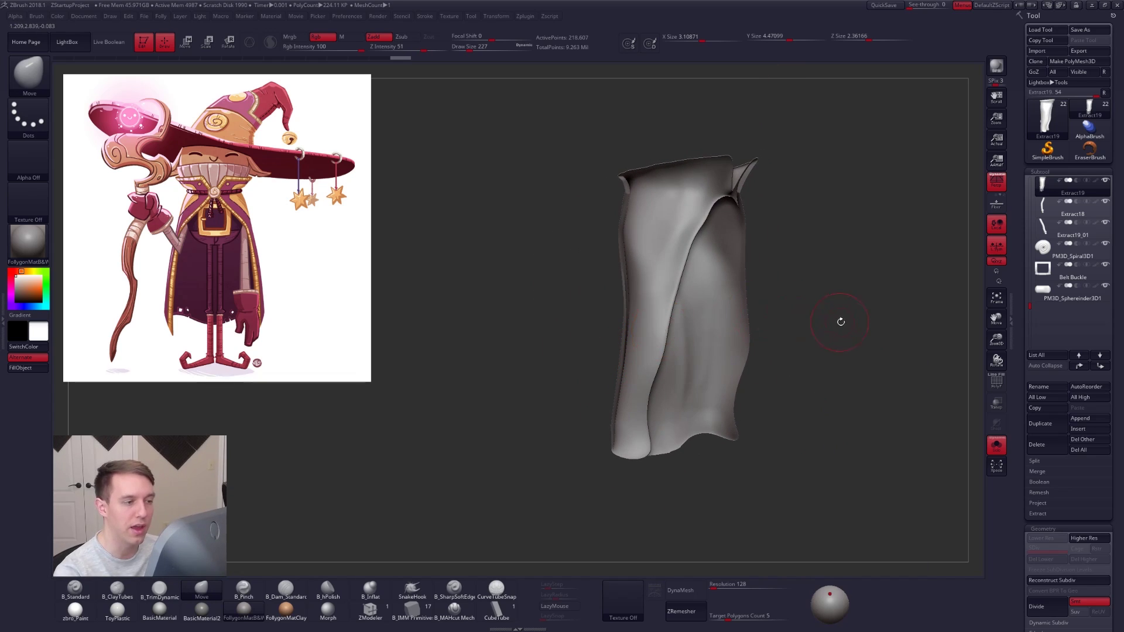
pyautogui.hotkey('ctrl', '1')
pyautogui.click(884, 357)
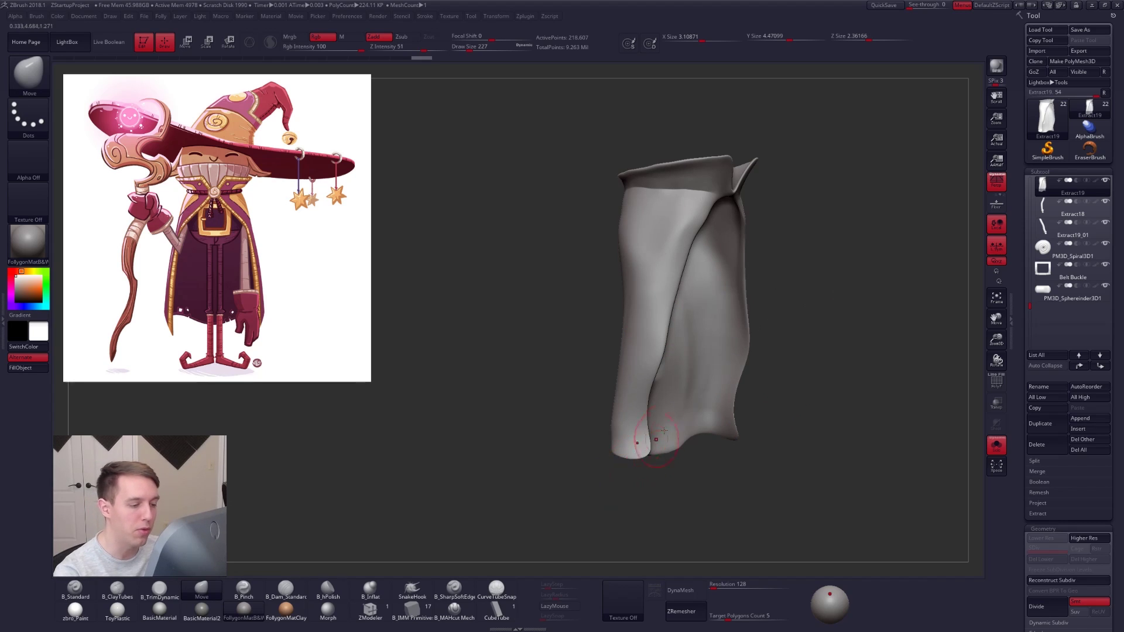
pyautogui.moveTo(691, 425); pyautogui.dragTo(648, 404, button='right')
pyautogui.keyDown('alt'); pyautogui.moveTo(649, 404); pyautogui.dragTo(661, 462, button='right'); pyautogui.keyUp('alt')
pyautogui.moveTo(623, 359); pyautogui.dragTo(632, 340, button='right')
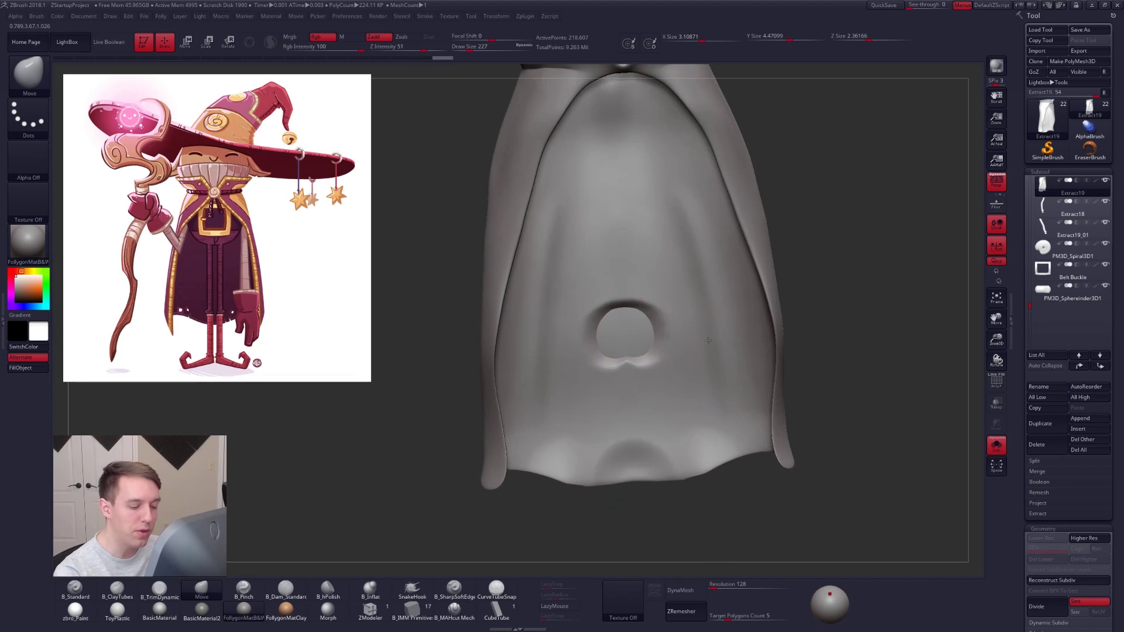
pyautogui.keyDown('ctrl'); pyautogui.moveTo(691, 474); pyautogui.dragTo(691, 455, button='right'); pyautogui.keyUp('ctrl')
pyautogui.click(681, 590)
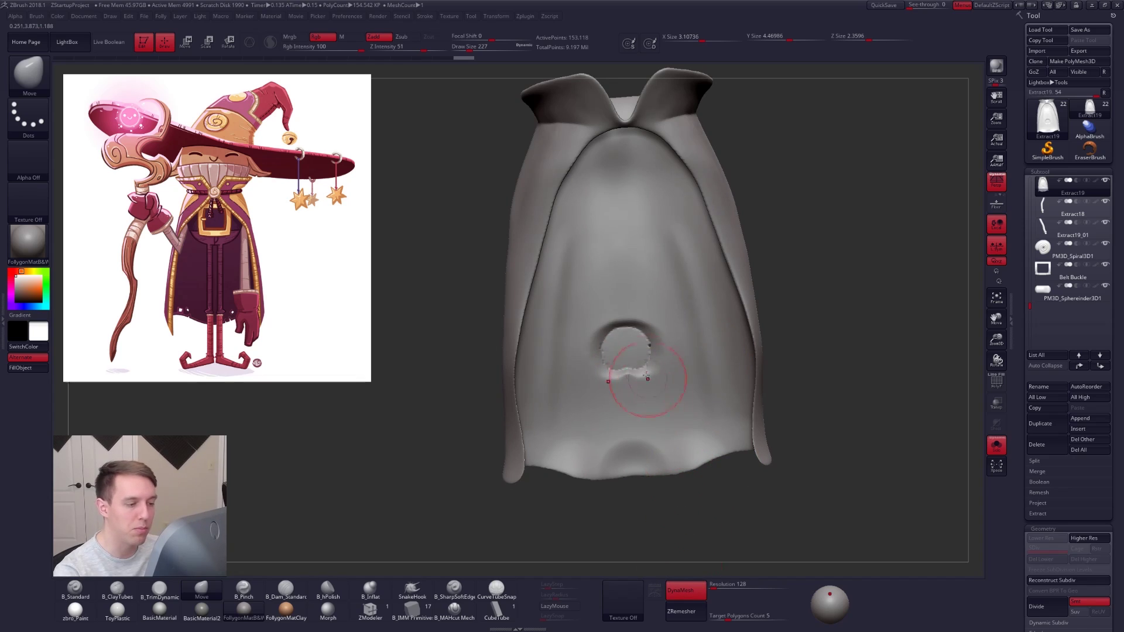
# - Poke a small hole through the edge of the patch at draw size 29 and re-DynaMesh the robe
pyautogui.moveTo(647, 383)
pyautogui.mouseDown(button='right')
pyautogui.moveTo(647, 337)
pyautogui.moveTo(653, 348)
pyautogui.mouseUp(button='right')
pyautogui.press('space')
pyautogui.moveTo(657, 347)
pyautogui.mouseDown()
pyautogui.moveTo(636, 357)
pyautogui.moveTo(640, 329)
pyautogui.mouseUp()
pyautogui.hotkey('ctrl', 'z')
pyautogui.press('space')
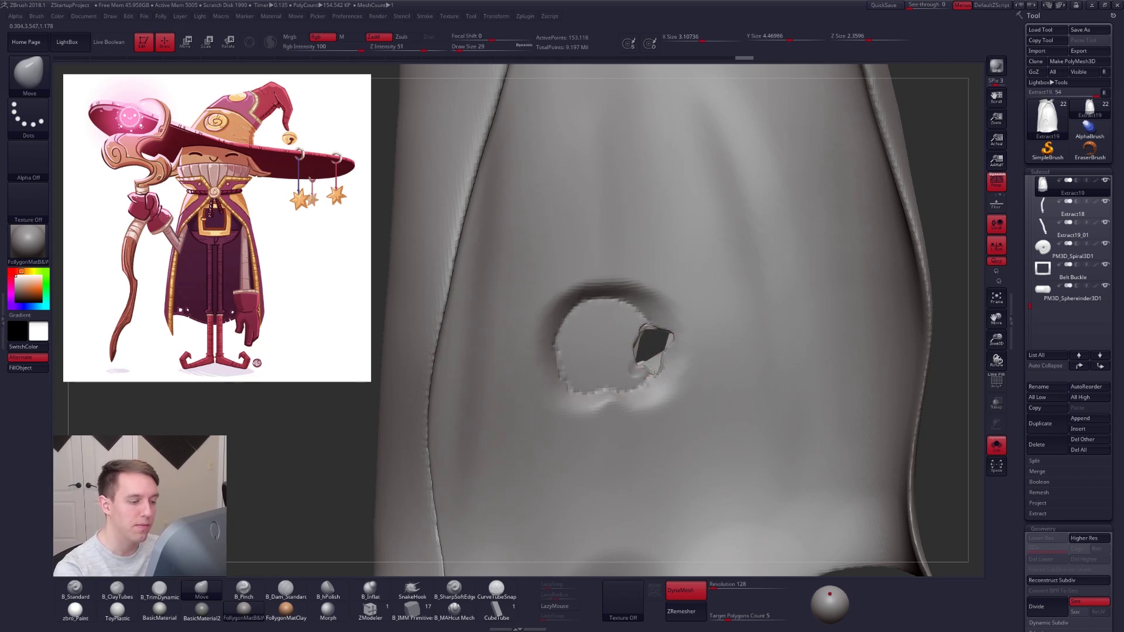
pyautogui.press('space')
pyautogui.keyDown('alt'); pyautogui.moveTo(644, 340); pyautogui.dragTo(647, 293, button='right'); pyautogui.keyUp('alt')
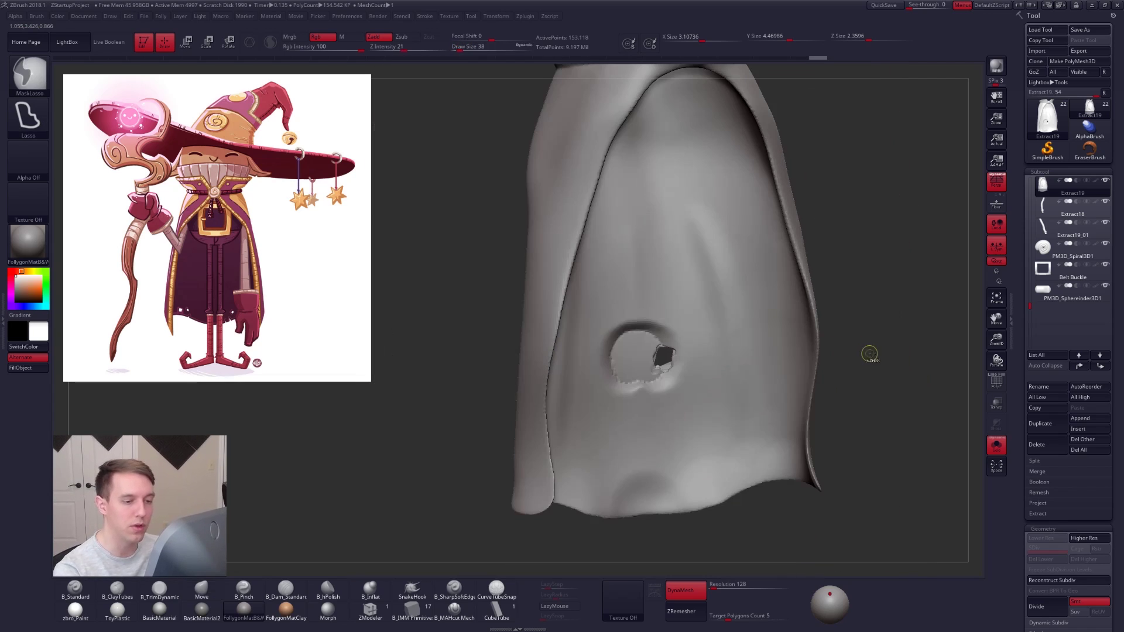
pyautogui.keyDown('ctrl'); pyautogui.moveTo(873, 341); pyautogui.dragTo(897, 335); pyautogui.keyUp('ctrl')
# - Set the draw size to 140 and widen the small hole in the robe's lower back panel
pyautogui.moveTo(682, 372)
pyautogui.keyDown('alt'); pyautogui.mouseDown(button='right')
pyautogui.moveTo(691, 380)
pyautogui.moveTo(668, 362)
pyautogui.mouseUp(button='right'); pyautogui.keyUp('alt')
pyautogui.press('space')
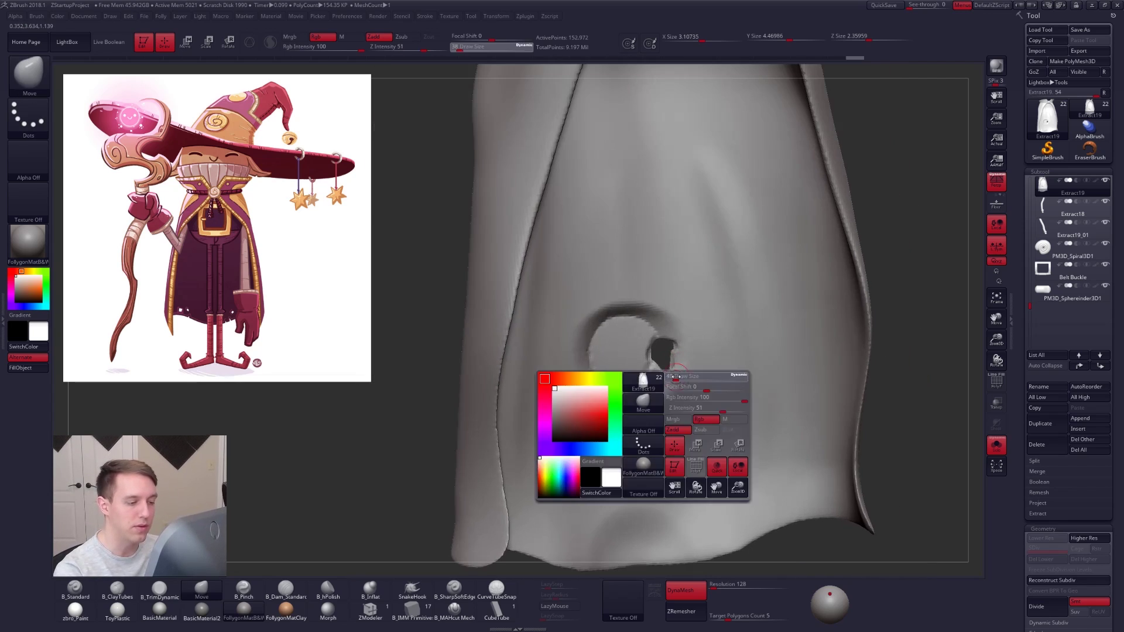
pyautogui.press('space')
pyautogui.press('ctrl')
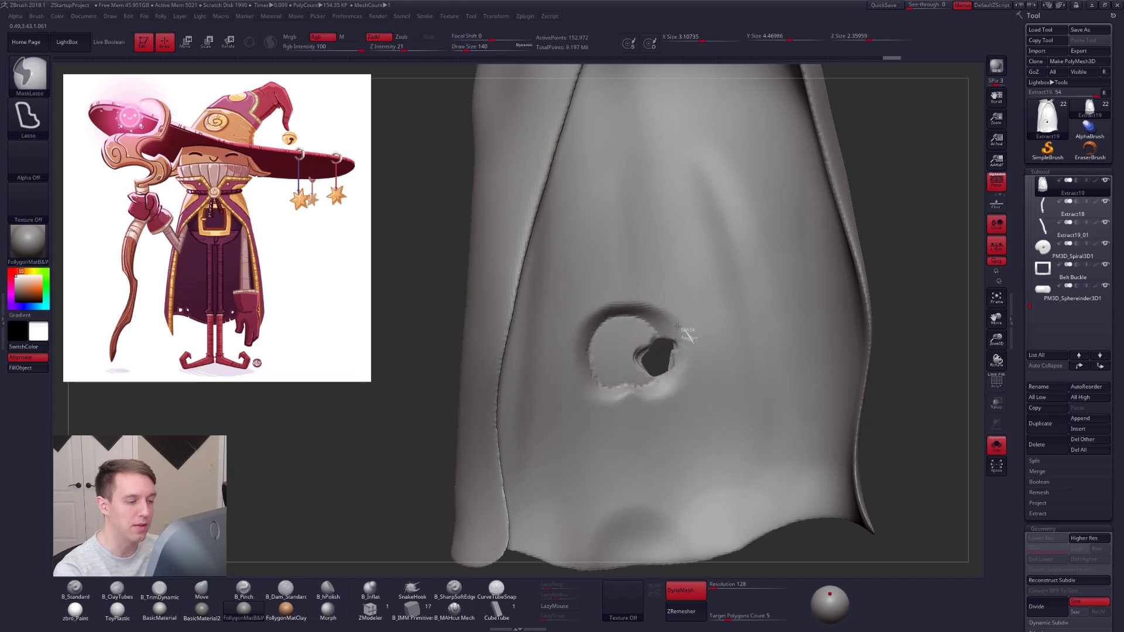
# - Try to reshape the rim of the hole and re-DynaMesh the robe
pyautogui.moveTo(673, 354)
pyautogui.keyDown('ctrl'); pyautogui.keyDown('alt'); pyautogui.mouseDown()
pyautogui.moveTo(684, 367)
pyautogui.moveTo(685, 350)
pyautogui.moveTo(648, 362)
pyautogui.moveTo(670, 364)
pyautogui.moveTo(672, 384)
pyautogui.mouseUp(); pyautogui.keyUp('alt'); pyautogui.keyUp('ctrl')
pyautogui.hotkey('ctrl', 'z')
pyautogui.keyDown('ctrl'); pyautogui.moveTo(884, 419); pyautogui.dragTo(896, 372, button='right'); pyautogui.keyUp('ctrl')
pyautogui.keyDown('ctrl'); pyautogui.moveTo(896, 372); pyautogui.dragTo(897, 364); pyautogui.keyUp('ctrl')
pyautogui.moveTo(686, 411)
pyautogui.keyDown('alt'); pyautogui.mouseDown(button='right')
pyautogui.moveTo(695, 431)
pyautogui.moveTo(670, 465)
pyautogui.mouseUp(button='right'); pyautogui.keyUp('alt')
pyautogui.hotkey('ctrl', 'z')
pyautogui.hotkey('ctrl', 'z')
# - Set the draw size to 74 and examine the hole from the robe's inner and outer sides
pyautogui.press('space')
pyautogui.moveTo(658, 418); pyautogui.dragTo(653, 417)
pyautogui.moveTo(654, 420); pyautogui.dragTo(701, 452, button='right')
pyautogui.moveTo(676, 390); pyautogui.dragTo(682, 355, button='right')
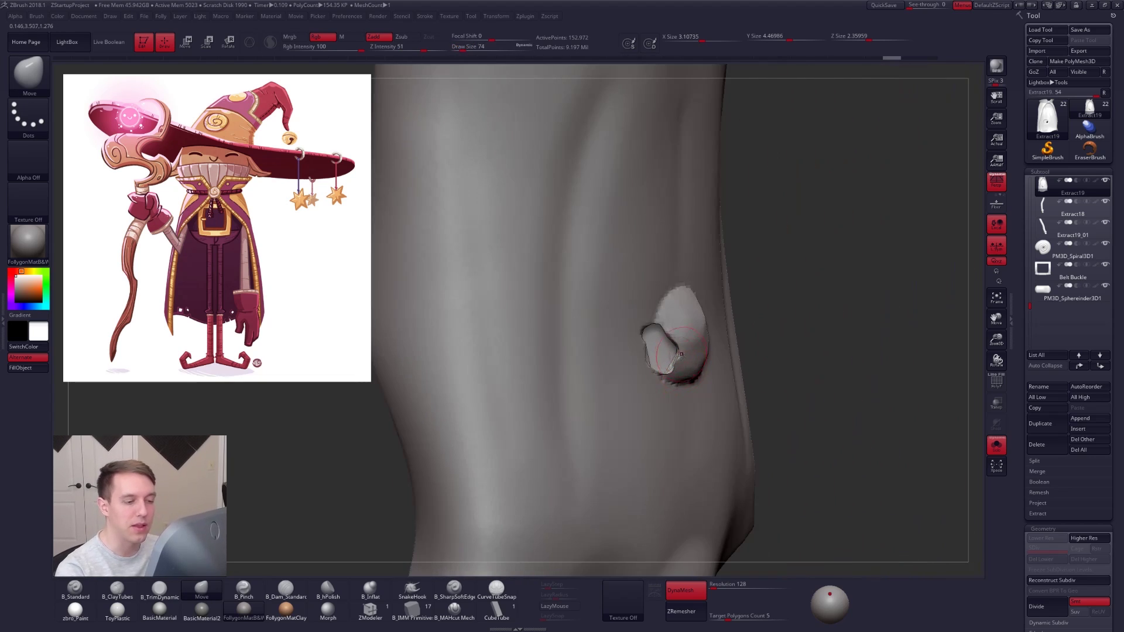
pyautogui.moveTo(703, 450); pyautogui.dragTo(690, 465, button='right')
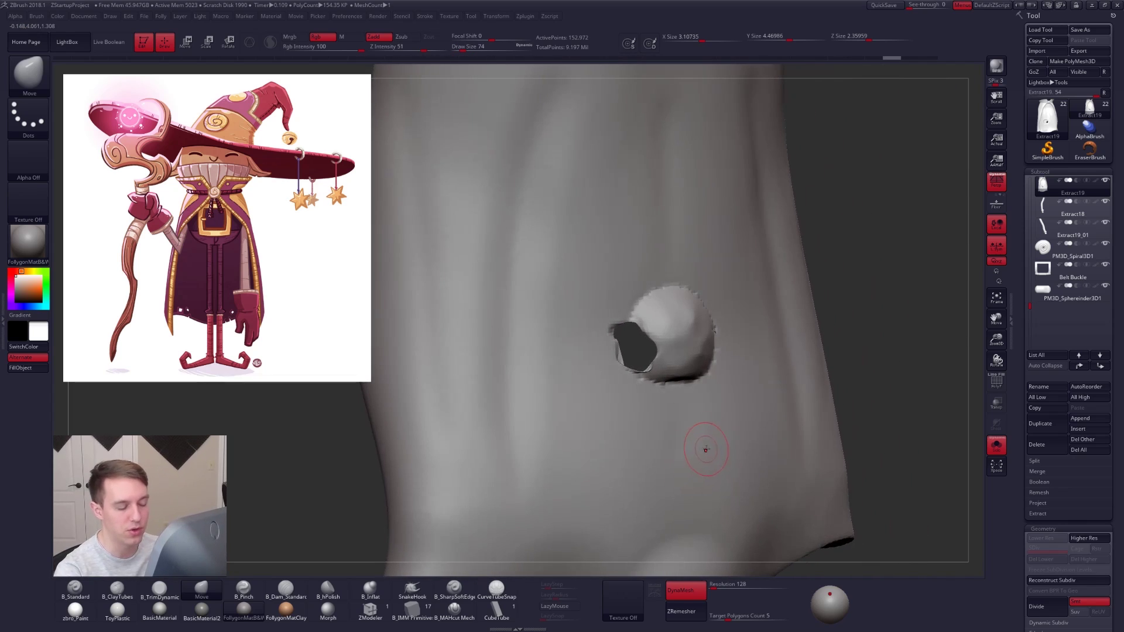
pyautogui.press('f')
pyautogui.click(926, 399)
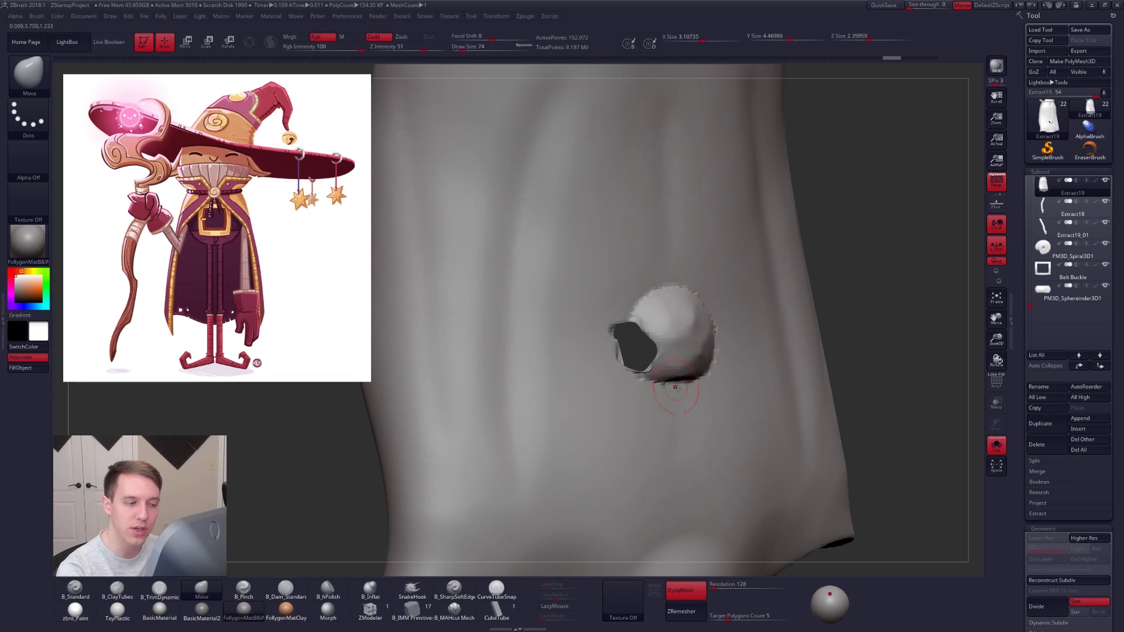
pyautogui.moveTo(676, 388)
pyautogui.mouseDown(button='right')
pyautogui.moveTo(665, 378)
pyautogui.moveTo(648, 386)
pyautogui.moveTo(674, 413)
pyautogui.moveTo(656, 385)
pyautogui.moveTo(680, 381)
pyautogui.mouseUp(button='right')
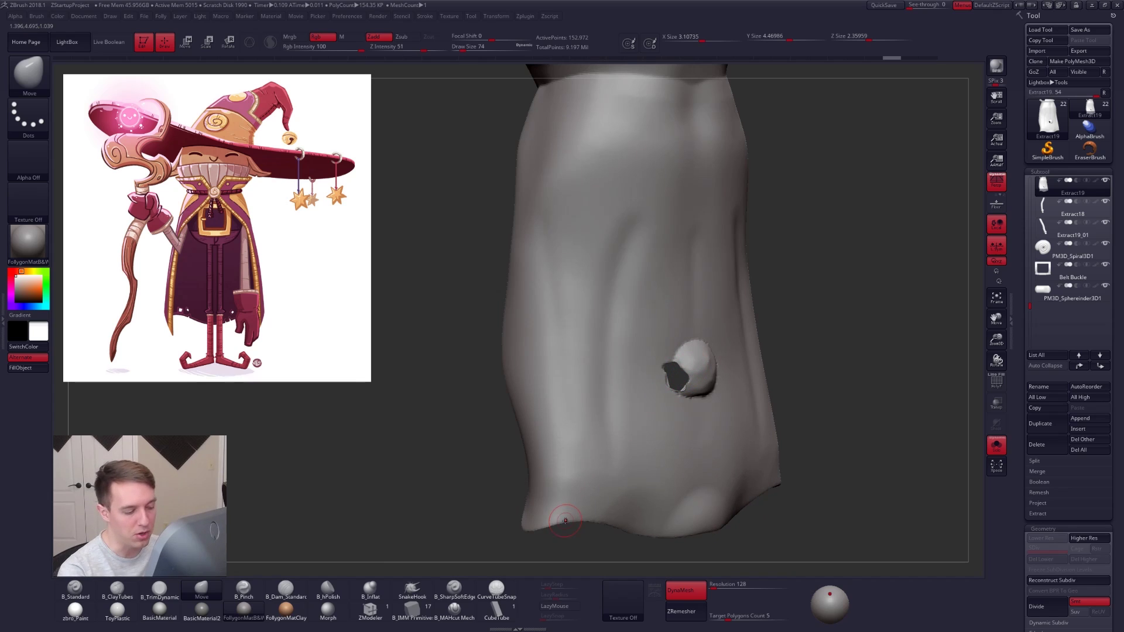
# - Clear any mask and isolate a rounded area of the robe around the hole
pyautogui.press('ctrl')
pyautogui.keyDown('ctrl'); pyautogui.moveTo(517, 544); pyautogui.dragTo(638, 536); pyautogui.keyUp('ctrl')
pyautogui.keyDown('ctrl'); pyautogui.click(627, 554); pyautogui.keyUp('ctrl')
pyautogui.keyDown('ctrl'); pyautogui.click(633, 557); pyautogui.keyUp('ctrl')
pyautogui.hotkey('ctrl', 'shift')
pyautogui.moveTo(706, 385)
pyautogui.keyDown('ctrl'); pyautogui.keyDown('shift'); pyautogui.mouseDown()
pyautogui.moveTo(719, 306)
pyautogui.moveTo(717, 448)
pyautogui.moveTo(644, 351)
pyautogui.moveTo(678, 412)
pyautogui.mouseUp(); pyautogui.keyUp('shift'); pyautogui.keyUp('ctrl')
pyautogui.moveTo(679, 411)
pyautogui.mouseDown(button='right')
pyautogui.moveTo(693, 375)
pyautogui.moveTo(686, 399)
pyautogui.moveTo(685, 389)
pyautogui.mouseUp(button='right')
# - Nudge and smooth the rim of the hole, and show the whole robe again
pyautogui.moveTo(684, 388)
pyautogui.mouseDown()
pyautogui.moveTo(681, 320)
pyautogui.moveTo(670, 413)
pyautogui.moveTo(680, 336)
pyautogui.moveTo(687, 386)
pyautogui.mouseUp()
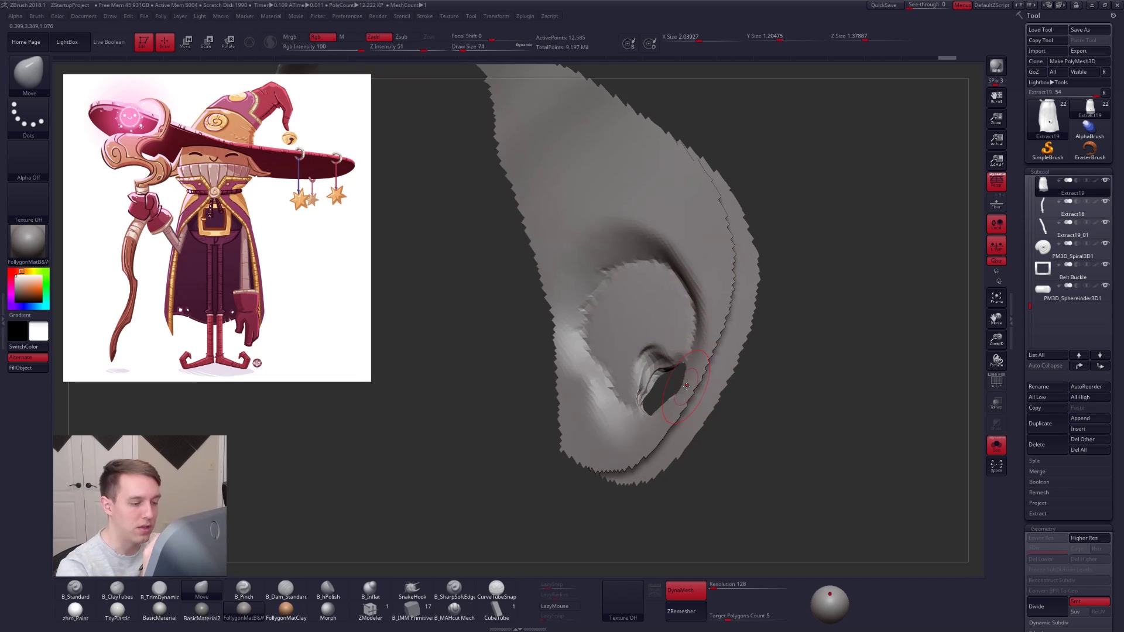
pyautogui.moveTo(651, 393); pyautogui.dragTo(661, 374, button='right')
pyautogui.keyDown('shift'); pyautogui.moveTo(655, 375); pyautogui.dragTo(651, 393); pyautogui.keyUp('shift')
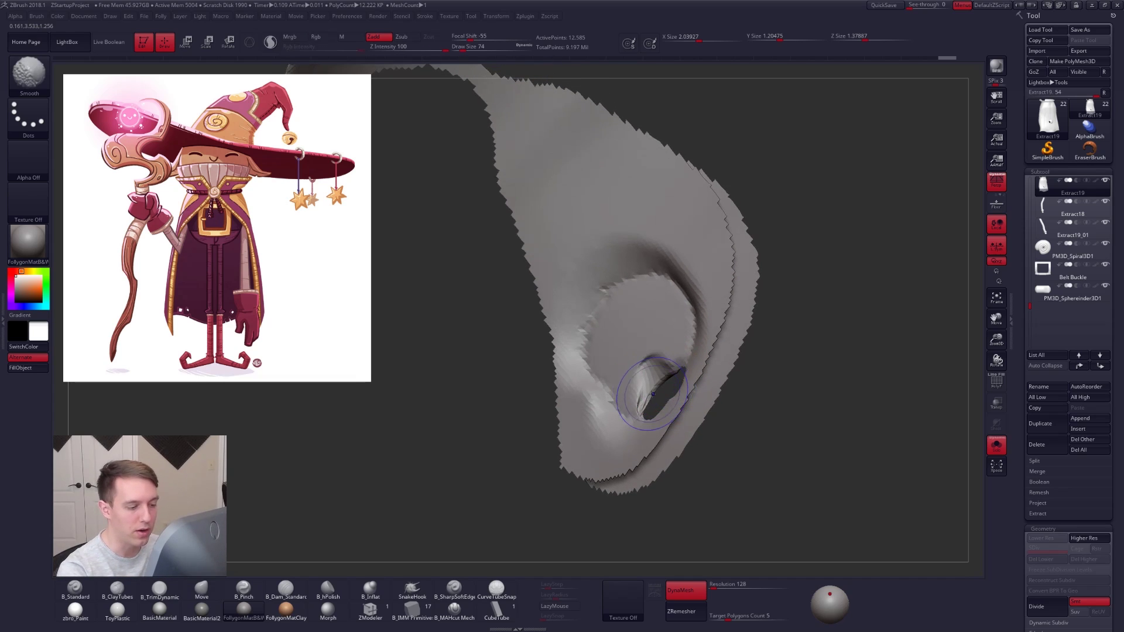
pyautogui.moveTo(652, 394)
pyautogui.mouseDown(button='right')
pyautogui.moveTo(701, 423)
pyautogui.moveTo(678, 371)
pyautogui.moveTo(740, 472)
pyautogui.moveTo(747, 409)
pyautogui.mouseUp(button='right')
pyautogui.keyDown('ctrl'); pyautogui.keyDown('shift'); pyautogui.click(732, 423); pyautogui.keyUp('shift'); pyautogui.keyUp('ctrl')
pyautogui.keyDown('alt'); pyautogui.moveTo(733, 460); pyautogui.dragTo(719, 450, button='right'); pyautogui.keyUp('alt')
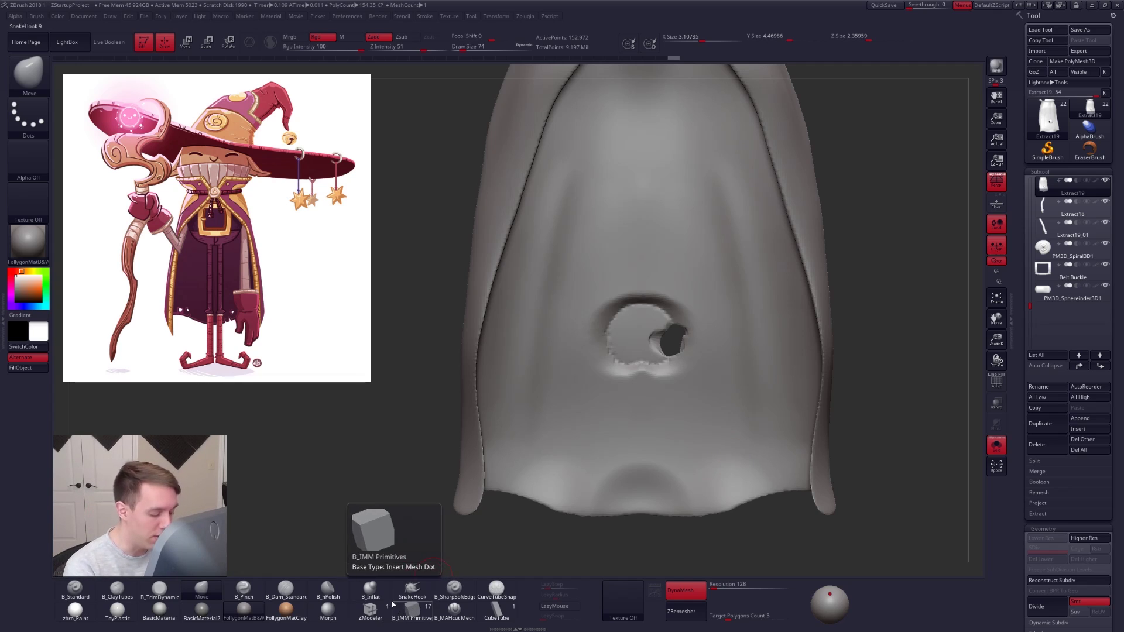
# - Insert a rounded primitive over the hole in the robe with the B_IMM Primitives brush
pyautogui.click(370, 610)
pyautogui.press('F1')
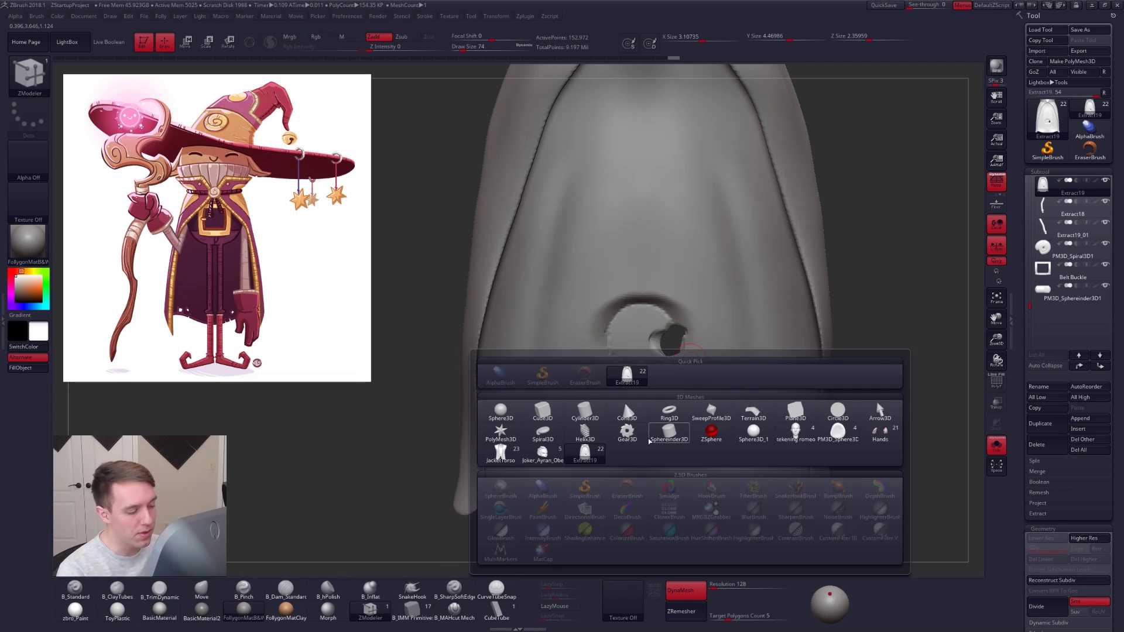
pyautogui.click(429, 617)
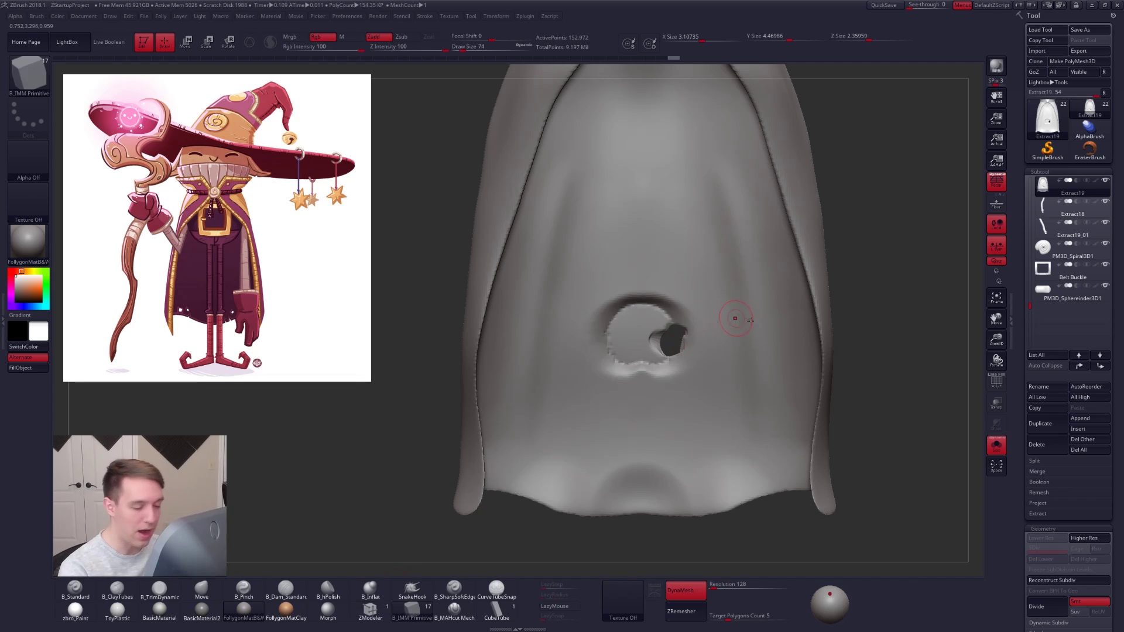
pyautogui.press('m')
pyautogui.click(896, 351)
pyautogui.keyDown('alt'); pyautogui.moveTo(662, 319); pyautogui.dragTo(679, 366, button='right'); pyautogui.keyUp('alt')
pyautogui.moveTo(670, 339)
pyautogui.mouseDown()
pyautogui.moveTo(688, 364)
pyautogui.moveTo(676, 317)
pyautogui.moveTo(672, 349)
pyautogui.moveTo(654, 339)
pyautogui.mouseUp()
pyautogui.keyDown('ctrl'); pyautogui.keyDown('shift'); pyautogui.click(689, 364); pyautogui.keyUp('shift'); pyautogui.keyUp('ctrl')
# - Shift and shape the inserted primitive with the Move brush at draw size 203 so it plugs the hole
pyautogui.press('b')
pyautogui.press('m')
pyautogui.press('v')
pyautogui.moveTo(664, 343); pyautogui.dragTo(743, 345, button='right')
pyautogui.moveTo(661, 335); pyautogui.dragTo(633, 333)
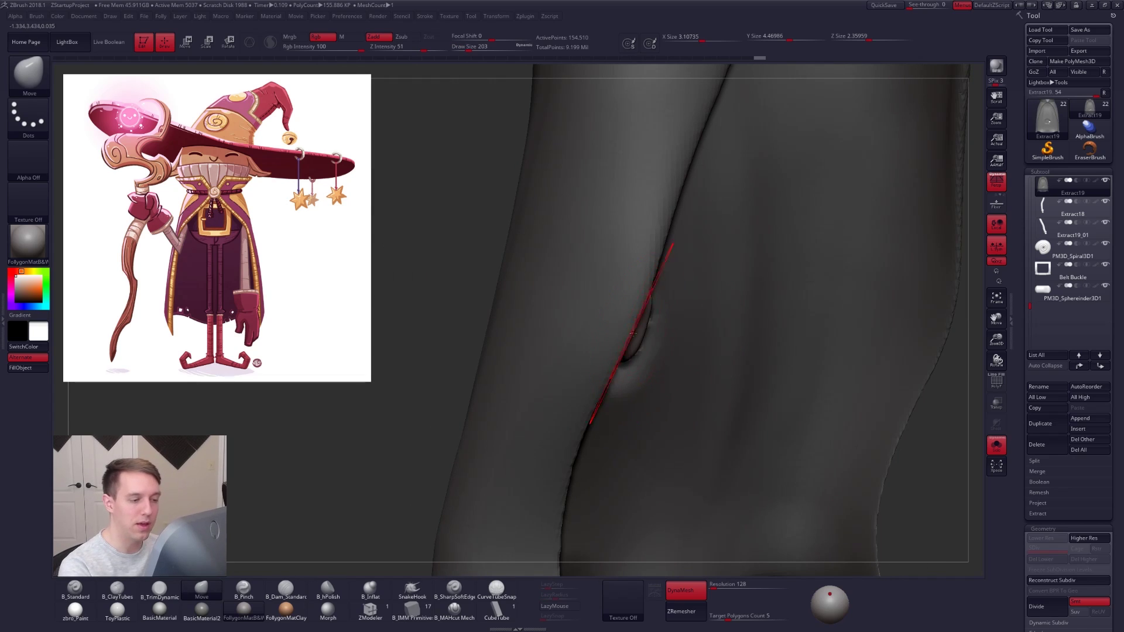
pyautogui.moveTo(633, 333); pyautogui.dragTo(641, 303, button='right')
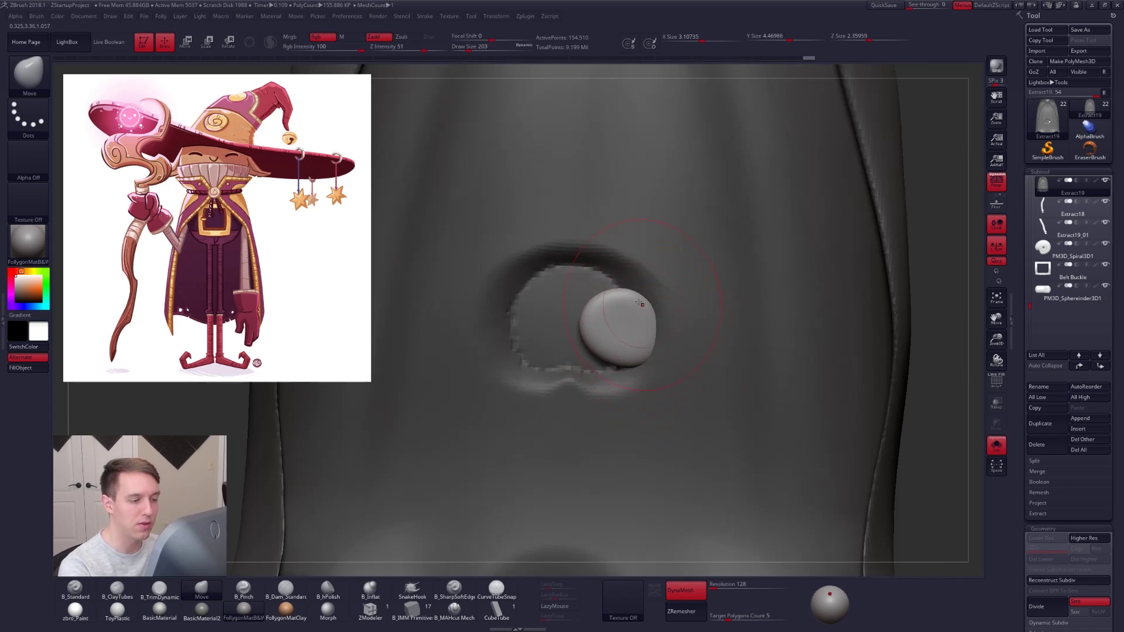
pyautogui.moveTo(625, 305); pyautogui.dragTo(622, 294)
pyautogui.moveTo(628, 351)
pyautogui.mouseDown()
pyautogui.moveTo(630, 370)
pyautogui.moveTo(649, 339)
pyautogui.mouseUp()
pyautogui.moveTo(655, 337); pyautogui.dragTo(603, 335, button='right')
pyautogui.keyDown('alt'); pyautogui.moveTo(473, 335); pyautogui.dragTo(459, 357, button='right'); pyautogui.keyUp('alt')
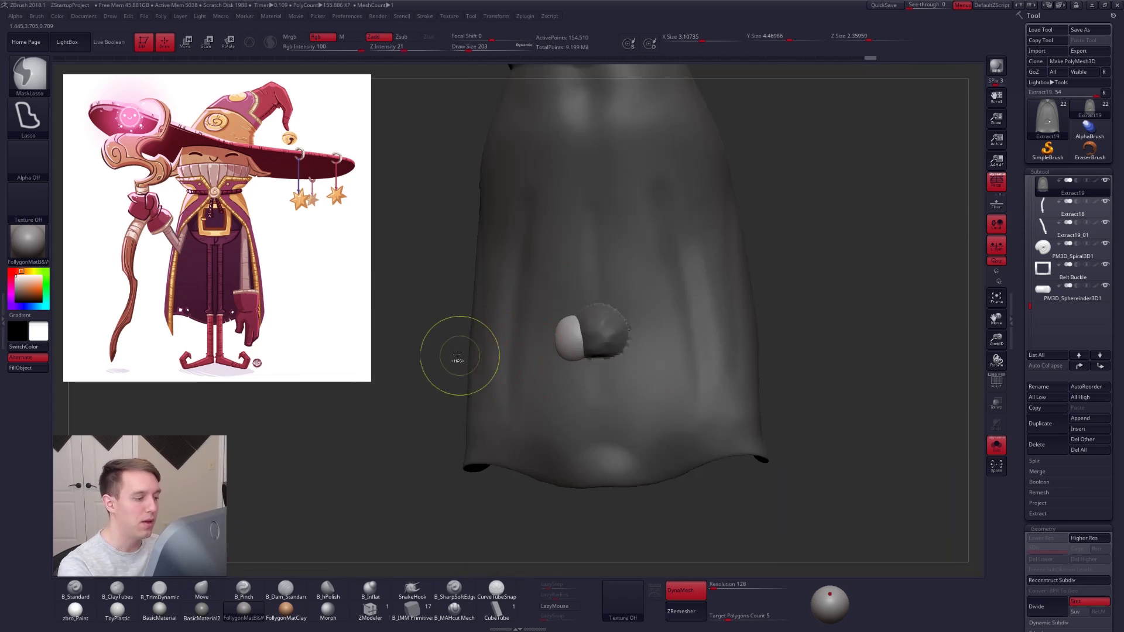
# - Try to fuse the primitive plug into the robe with DynaMesh, flatten it with TrimDynamic, and smooth the patch inside and out
pyautogui.keyDown('ctrl'); pyautogui.moveTo(458, 357); pyautogui.dragTo(426, 422); pyautogui.keyUp('ctrl')
pyautogui.moveTo(425, 436)
pyautogui.keyDown('ctrl'); pyautogui.mouseDown()
pyautogui.moveTo(421, 382)
pyautogui.moveTo(438, 379)
pyautogui.mouseUp(); pyautogui.keyUp('ctrl')
pyautogui.keyDown('shift'); pyautogui.moveTo(583, 365); pyautogui.dragTo(578, 343); pyautogui.keyUp('shift')
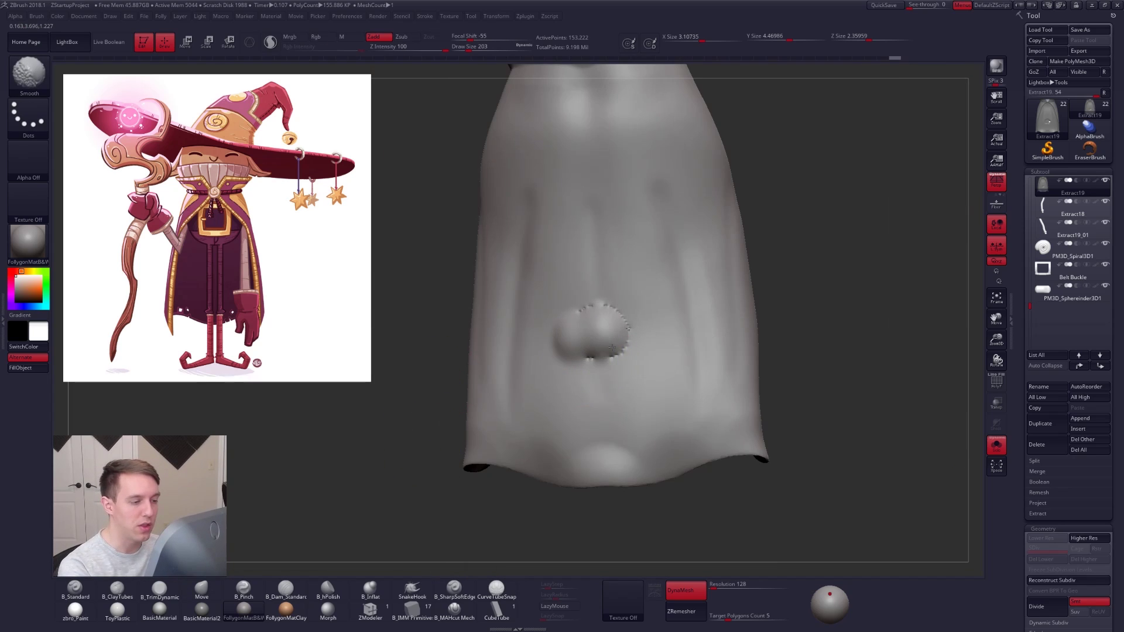
pyautogui.moveTo(589, 340); pyautogui.dragTo(767, 336, button='right')
pyautogui.press('3')
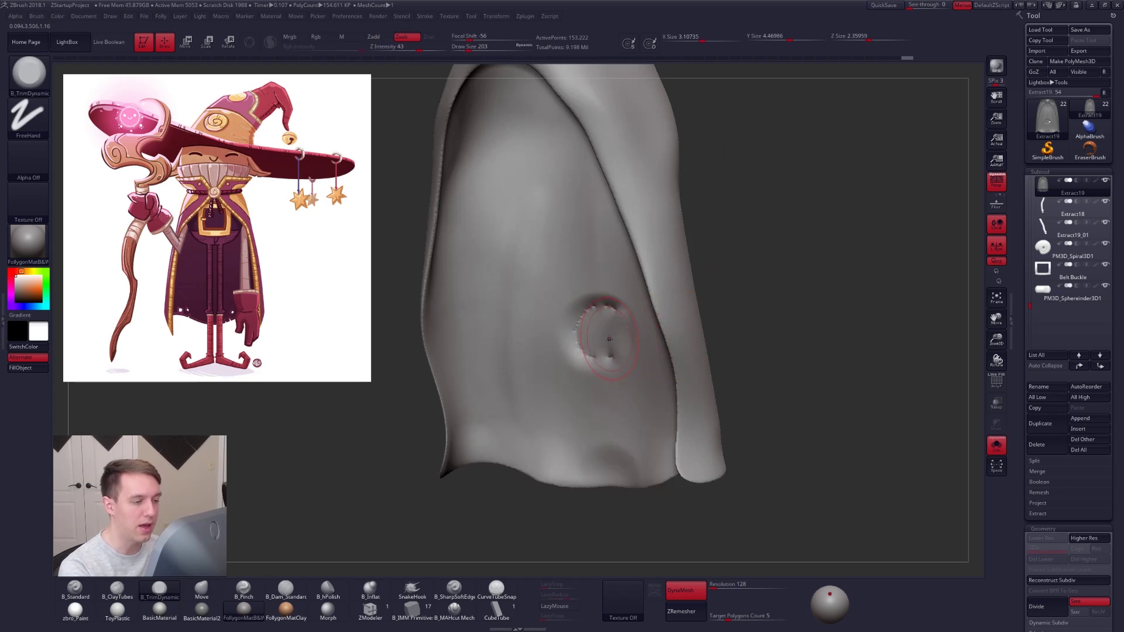
pyautogui.press('space')
pyautogui.moveTo(610, 339); pyautogui.dragTo(596, 328)
pyautogui.keyDown('ctrl'); pyautogui.moveTo(742, 335); pyautogui.dragTo(761, 359); pyautogui.keyUp('ctrl')
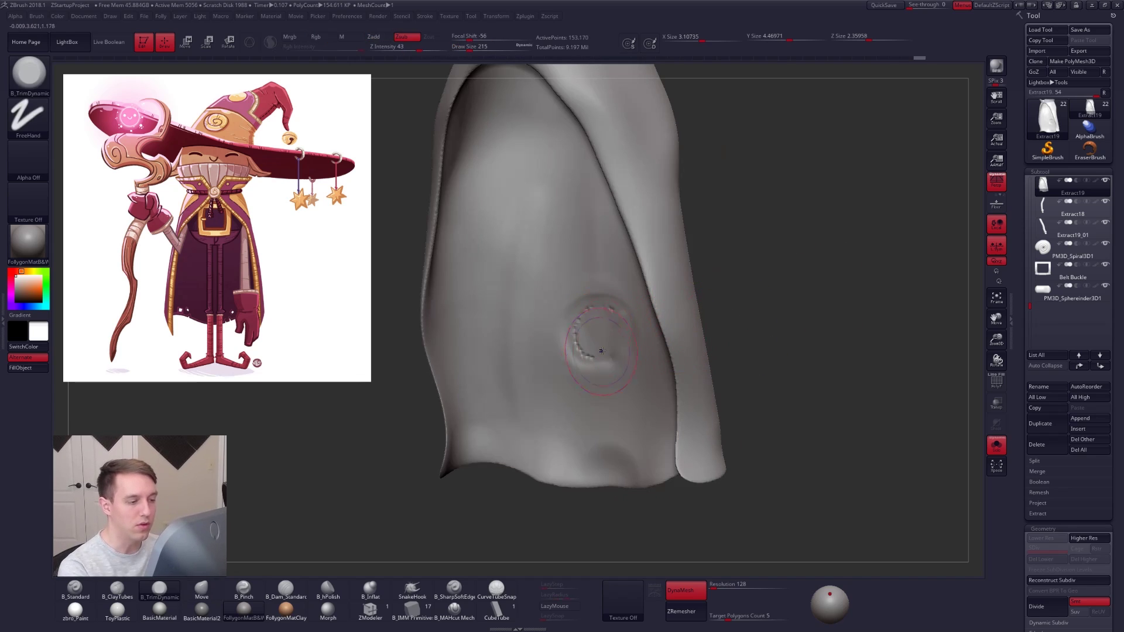
pyautogui.moveTo(602, 350)
pyautogui.keyDown('shift'); pyautogui.mouseDown()
pyautogui.moveTo(590, 338)
pyautogui.moveTo(609, 345)
pyautogui.mouseUp(); pyautogui.keyUp('shift')
pyautogui.moveTo(658, 381); pyautogui.dragTo(492, 378, button='right')
pyautogui.moveTo(682, 337)
pyautogui.keyDown('shift'); pyautogui.mouseDown()
pyautogui.moveTo(713, 321)
pyautogui.moveTo(680, 344)
pyautogui.moveTo(695, 326)
pyautogui.mouseUp(); pyautogui.keyUp('shift')
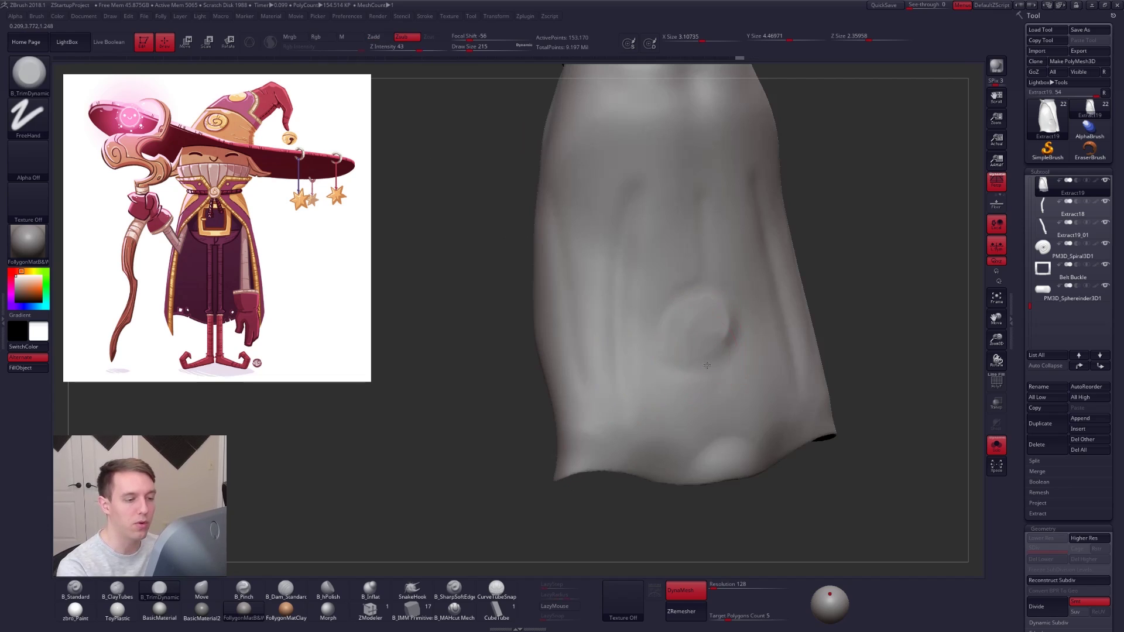
pyautogui.moveTo(609, 363); pyautogui.dragTo(760, 362, button='right')
# - Undo the remeshing, flattening and smoothing of the plug and the edits to the inserted primitive
pyautogui.hotkey('ctrl', 'z')
pyautogui.hotkey('ctrl', 'z')
pyautogui.hotkey('ctrl', 'z')
pyautogui.hotkey('ctrl', 'z')
pyautogui.hotkey('ctrl', 'z')
pyautogui.hotkey('ctrl', 'z')
pyautogui.hotkey('ctrl', 'z')
pyautogui.hotkey('ctrl', 'z')
pyautogui.hotkey('ctrl', 'z')
pyautogui.hotkey('ctrl', 'z')
pyautogui.hotkey('ctrl', 'z')
pyautogui.hotkey('ctrl', 'z')
pyautogui.hotkey('ctrl', 'z')
pyautogui.hotkey('ctrl', 'z')
pyautogui.hotkey('ctrl', 'z')
pyautogui.hotkey('ctrl', 'z')
pyautogui.hotkey('ctrl', 'z')
pyautogui.hotkey('ctrl', 'z')
pyautogui.hotkey('ctrl', 'z')
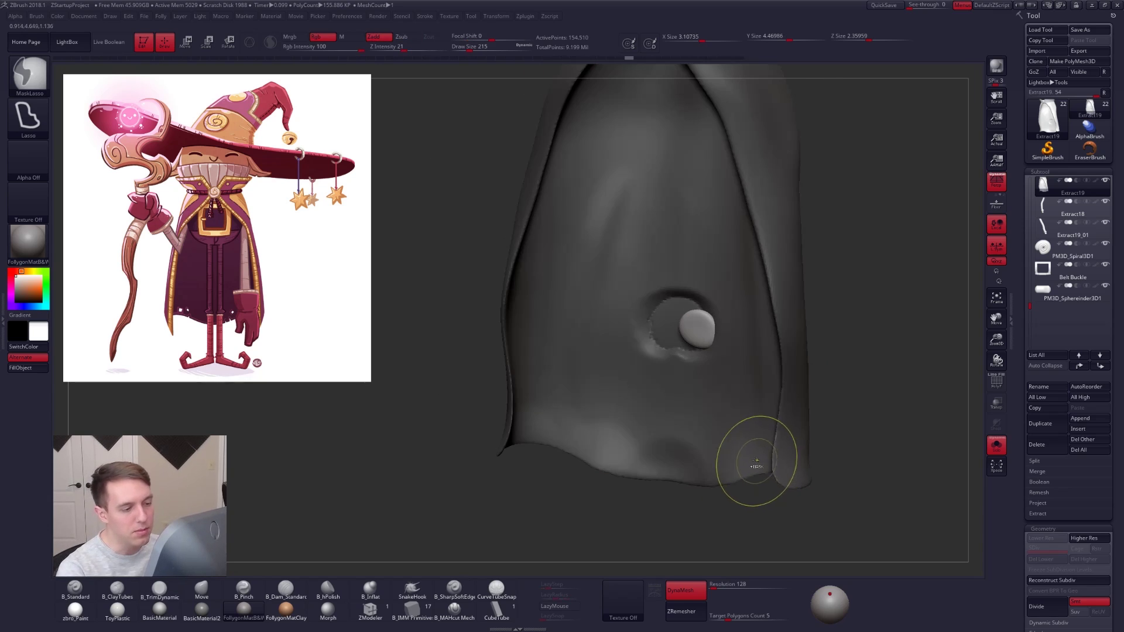
pyautogui.hotkey('ctrl', 'z')
pyautogui.hotkey('ctrl', 'z')
pyautogui.hotkey('ctrl', 'z')
pyautogui.hotkey('ctrl', 'z')
pyautogui.hotkey('ctrl', 'z')
pyautogui.hotkey('ctrl', 'z')
pyautogui.hotkey('ctrl', 'z')
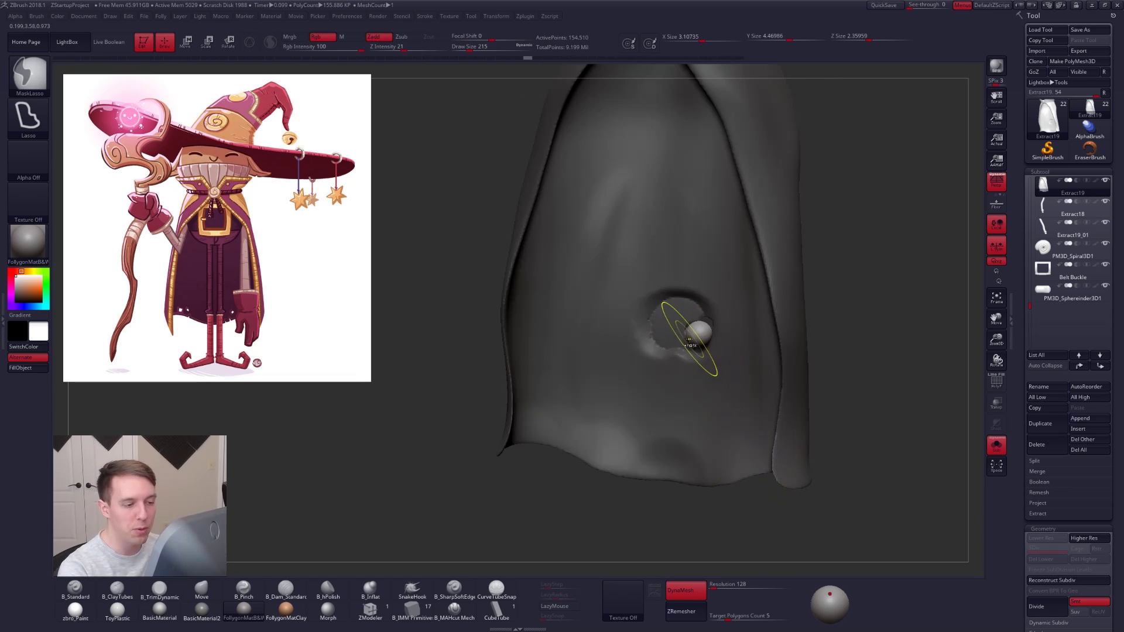
# - Pull the rim of the dark gap inward with the Move brush at draw size 181, accepting removal of the newer undo history
pyautogui.moveTo(695, 338)
pyautogui.mouseDown(button='right')
pyautogui.moveTo(723, 358)
pyautogui.moveTo(713, 319)
pyautogui.mouseUp(button='right')
pyautogui.keyDown('ctrl'); pyautogui.keyDown('shift'); pyautogui.click(711, 351); pyautogui.keyUp('shift'); pyautogui.keyUp('ctrl')
pyautogui.press('b')
pyautogui.press('m')
pyautogui.press('v')
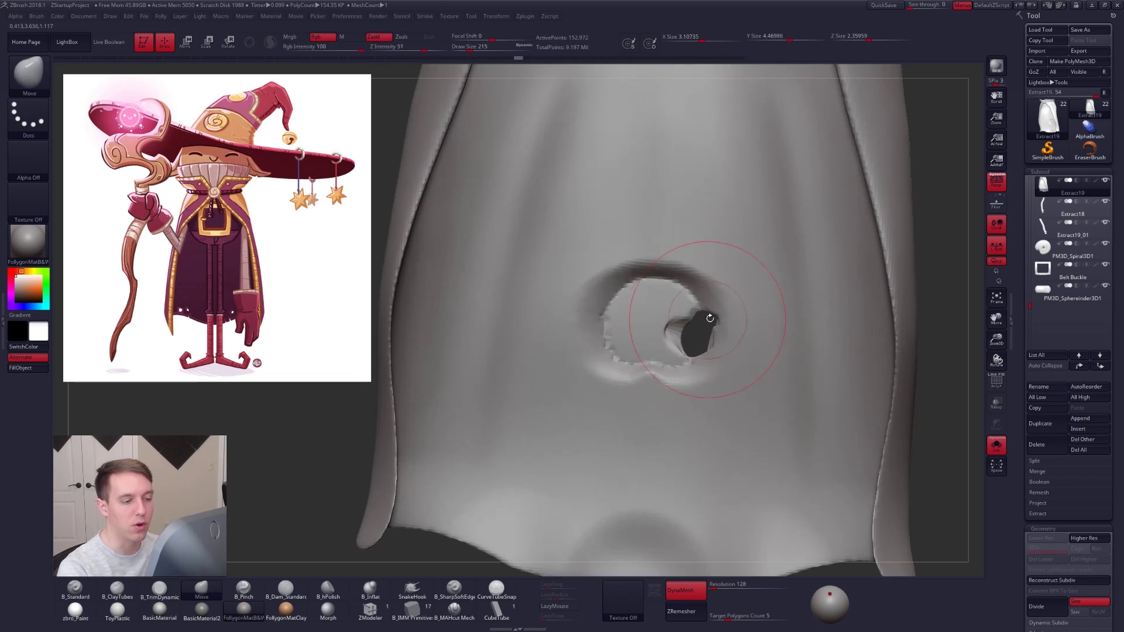
pyautogui.press('space')
pyautogui.hotkey('ctrl', 'space')
pyautogui.click(705, 326)
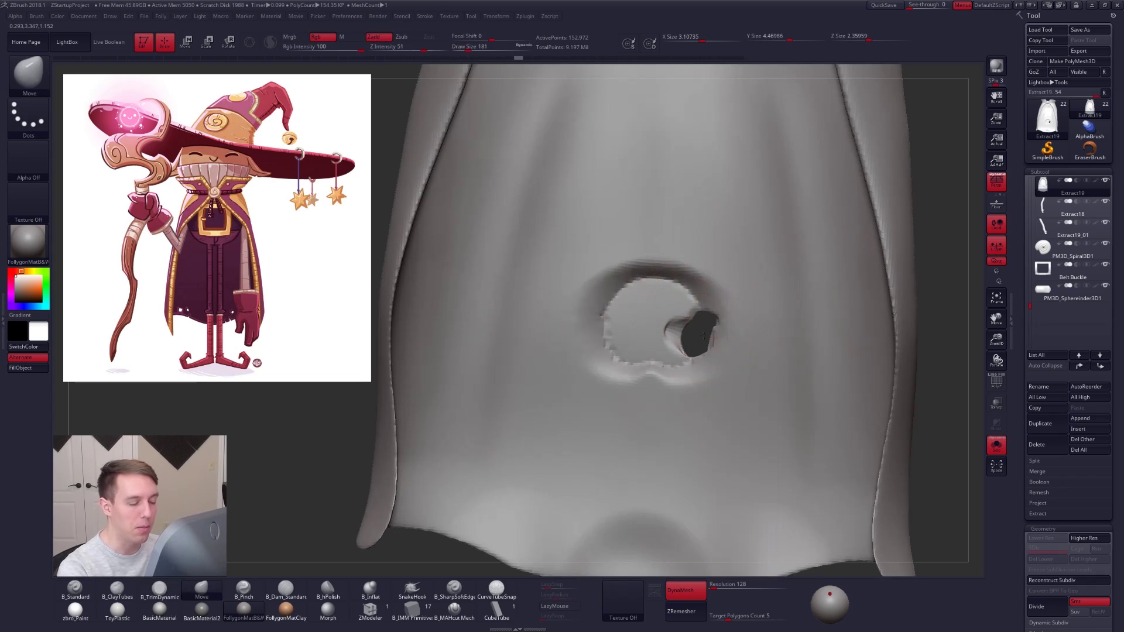
pyautogui.moveTo(703, 326); pyautogui.dragTo(698, 352)
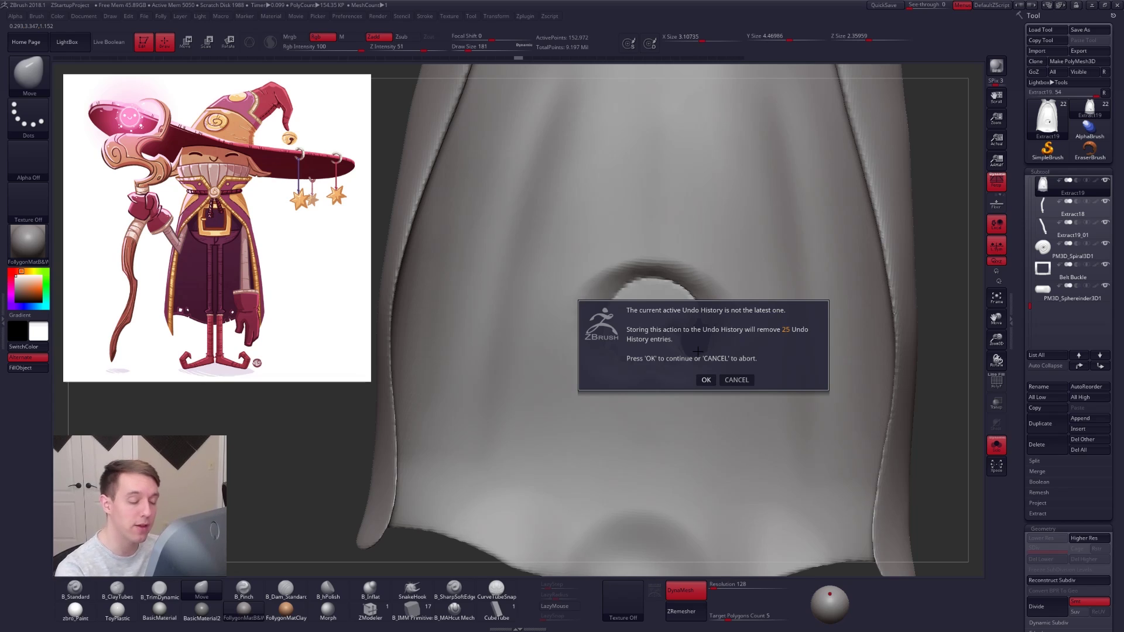
pyautogui.click(705, 380)
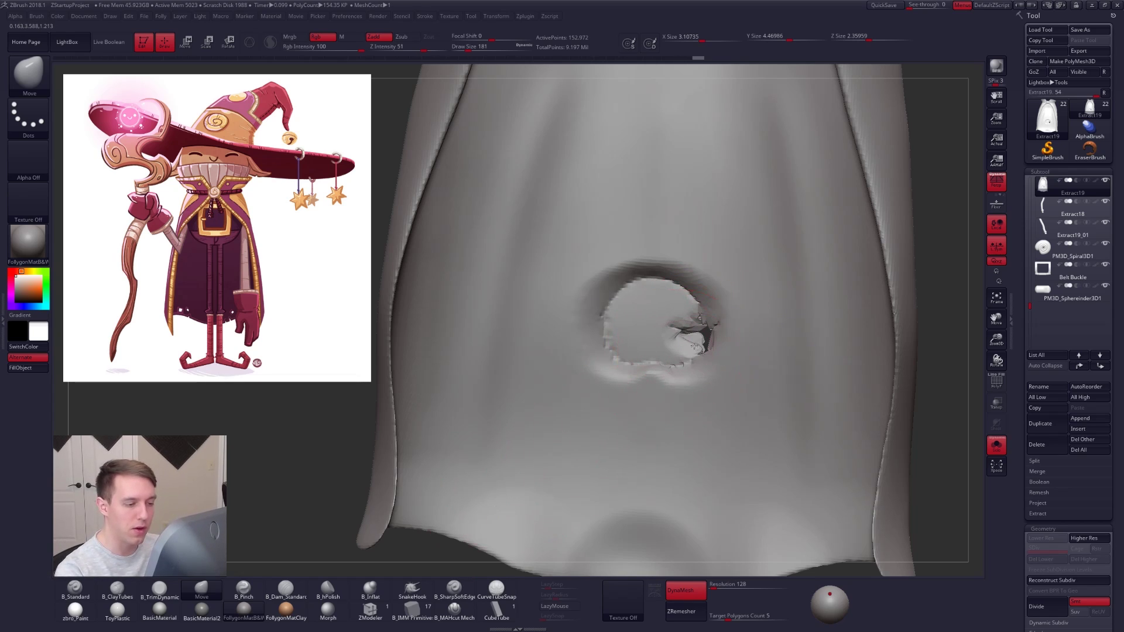
# - Pull the surrounding edges of the hole inward with the Move brush so they overlap across the opening
pyautogui.moveTo(694, 346)
pyautogui.mouseDown()
pyautogui.moveTo(682, 333)
pyautogui.moveTo(673, 348)
pyautogui.mouseUp()
pyautogui.moveTo(679, 288); pyautogui.dragTo(670, 311)
pyautogui.moveTo(656, 279); pyautogui.dragTo(638, 303)
pyautogui.moveTo(615, 290)
pyautogui.mouseDown()
pyautogui.moveTo(624, 305)
pyautogui.moveTo(615, 325)
pyautogui.mouseUp()
pyautogui.moveTo(608, 350); pyautogui.dragTo(621, 348)
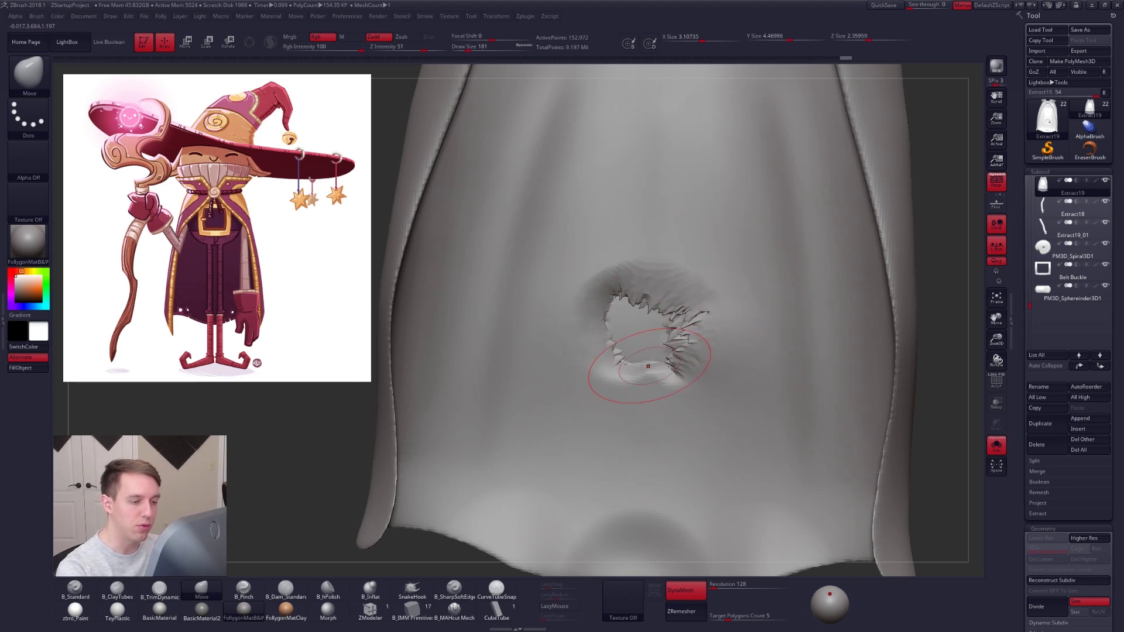
pyautogui.moveTo(672, 368)
pyautogui.mouseDown(button='right')
pyautogui.moveTo(755, 364)
pyautogui.moveTo(630, 355)
pyautogui.mouseUp(button='right')
pyautogui.moveTo(669, 332); pyautogui.dragTo(650, 336)
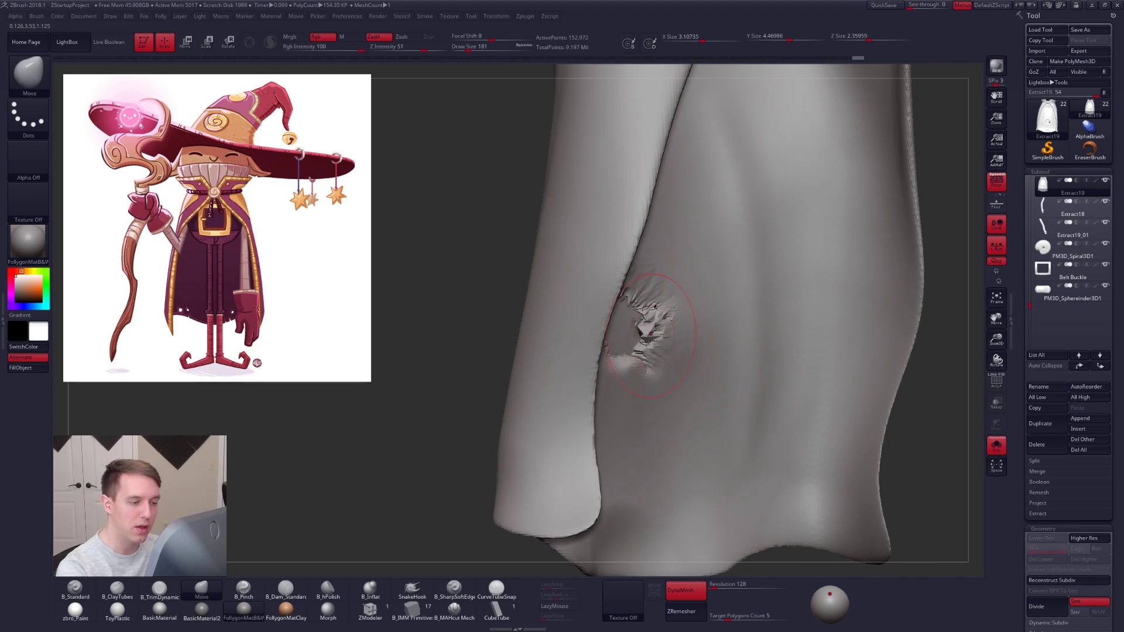
# - Remesh the robe with DynaMesh and smooth the closed patch on its inner and outer sides
pyautogui.keyDown('ctrl'); pyautogui.moveTo(657, 332); pyautogui.dragTo(644, 275, button='right'); pyautogui.keyUp('ctrl')
pyautogui.keyDown('ctrl'); pyautogui.moveTo(505, 421); pyautogui.dragTo(527, 404); pyautogui.keyUp('ctrl')
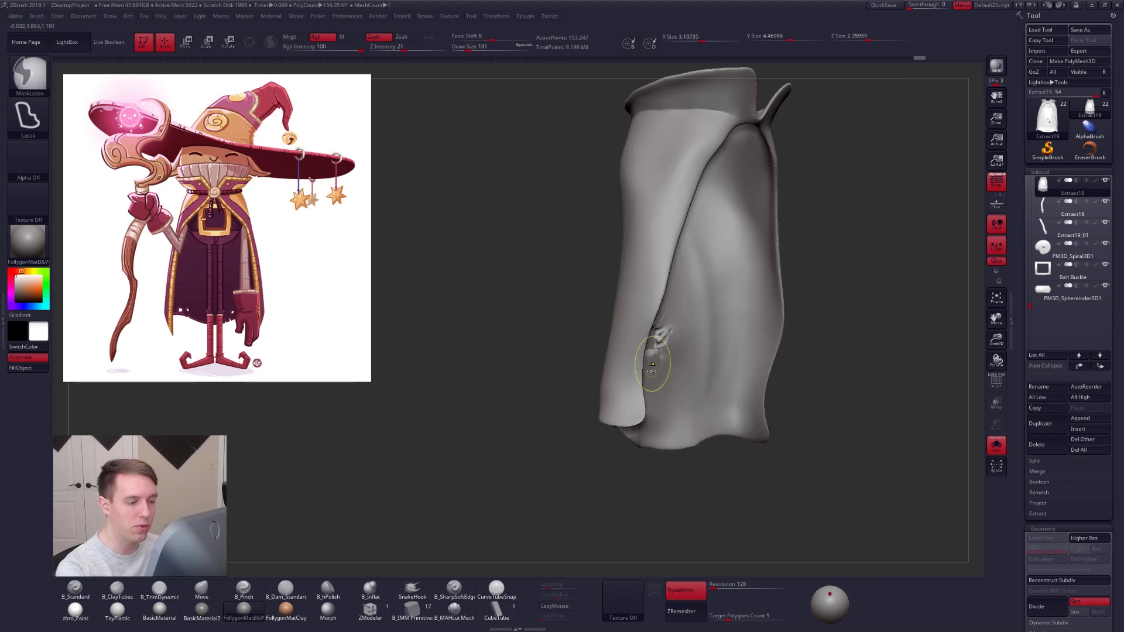
pyautogui.moveTo(539, 398); pyautogui.dragTo(495, 400, button='right')
pyautogui.keyDown('shift'); pyautogui.moveTo(643, 324); pyautogui.dragTo(654, 346); pyautogui.keyUp('shift')
pyautogui.moveTo(632, 342); pyautogui.dragTo(671, 334, button='right')
pyautogui.keyDown('shift'); pyautogui.moveTo(664, 345); pyautogui.dragTo(691, 334); pyautogui.keyUp('shift')
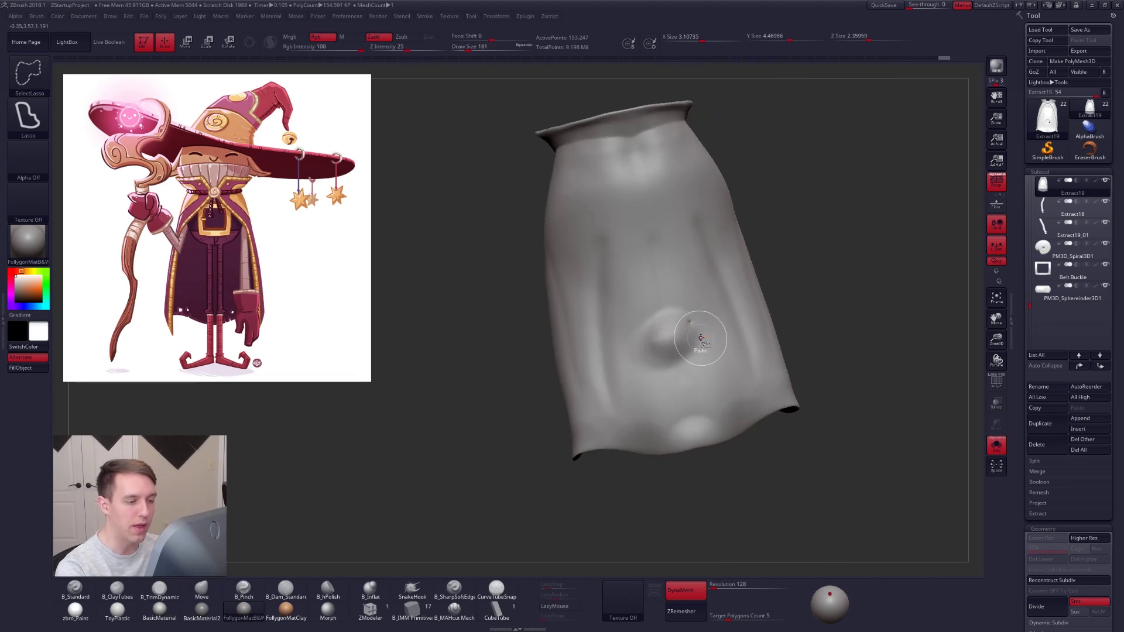
# - Reduce the draw size to 121, isolate the area around the small remaining pit, and show the whole robe again
pyautogui.rightClick(698, 335)
pyautogui.moveTo(691, 328); pyautogui.dragTo(691, 337, button='right')
pyautogui.press('[')
pyautogui.press('[')
pyautogui.press('[')
pyautogui.press('[')
pyautogui.press('[')
pyautogui.press('[')
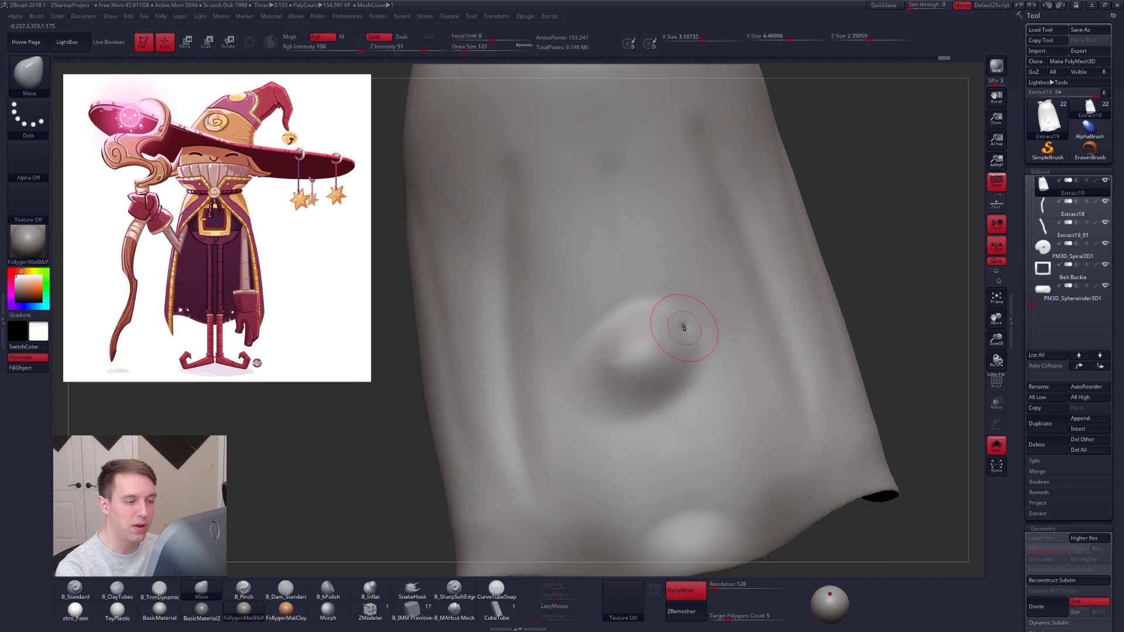
pyautogui.keyDown('ctrl'); pyautogui.keyDown('shift'); pyautogui.click(687, 331); pyautogui.keyUp('shift'); pyautogui.keyUp('ctrl')
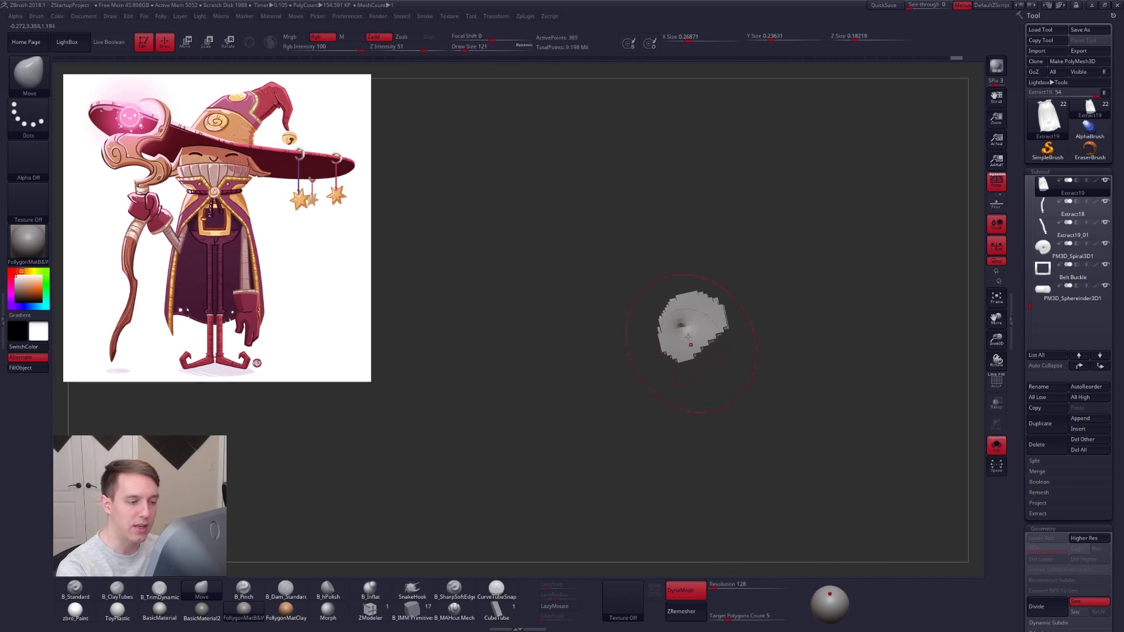
pyautogui.moveTo(720, 329)
pyautogui.mouseDown(button='right')
pyautogui.moveTo(673, 354)
pyautogui.moveTo(682, 326)
pyautogui.moveTo(686, 336)
pyautogui.mouseUp(button='right')
pyautogui.keyDown('ctrl'); pyautogui.keyDown('shift'); pyautogui.click(677, 351); pyautogui.keyUp('shift'); pyautogui.keyUp('ctrl')
# - Choose the ClayTubes brush and remesh the robe with DynaMesh to close the small remaining hole
pyautogui.press('3')
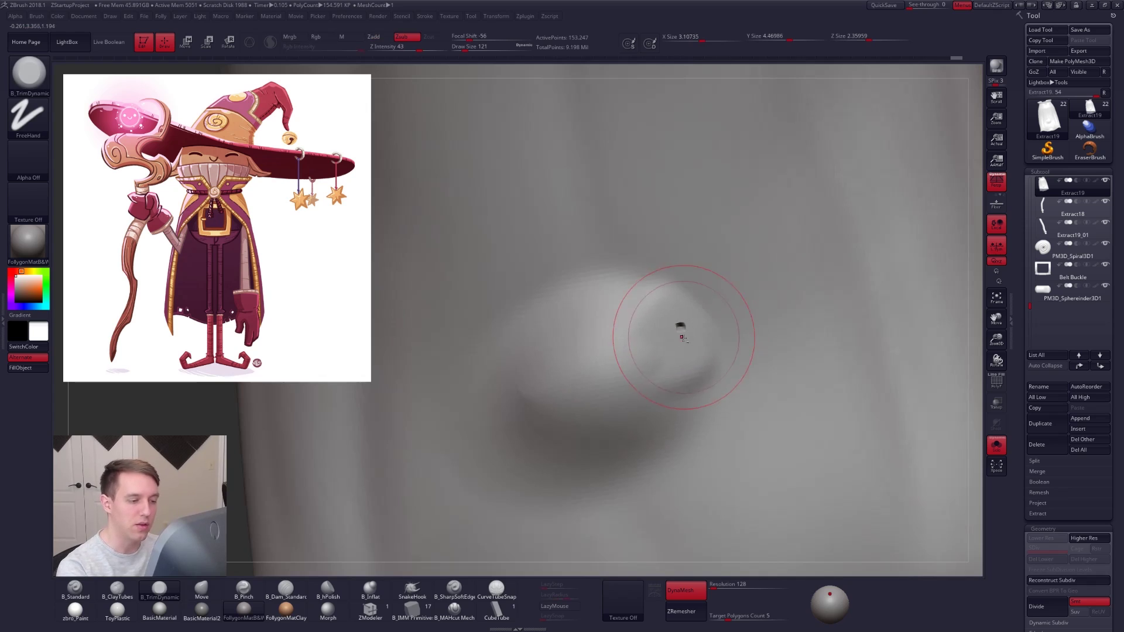
pyautogui.press('b')
pyautogui.press('c')
pyautogui.press('t')
pyautogui.keyDown('ctrl'); pyautogui.moveTo(515, 324); pyautogui.dragTo(490, 443, button='right'); pyautogui.keyUp('ctrl')
pyautogui.keyDown('ctrl'); pyautogui.moveTo(490, 444); pyautogui.dragTo(490, 410); pyautogui.keyUp('ctrl')
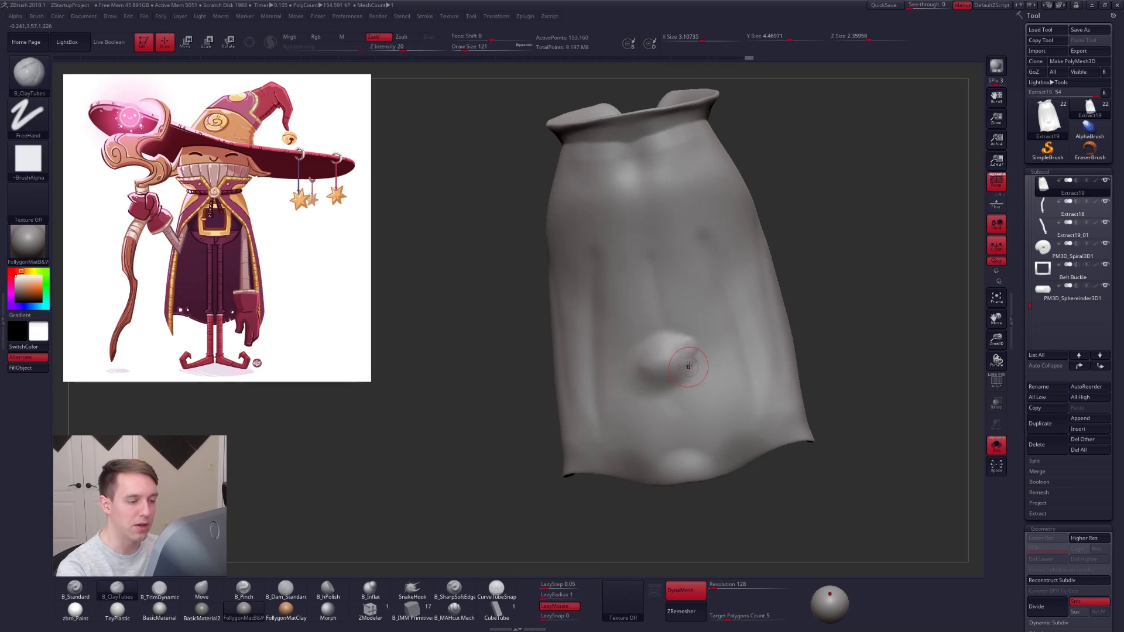
# - Smooth the bump on the outside and inside of the robe's back panel and touch it up with ClayTubes
pyautogui.moveTo(690, 366)
pyautogui.keyDown('shift'); pyautogui.mouseDown()
pyautogui.moveTo(677, 346)
pyautogui.moveTo(674, 360)
pyautogui.mouseUp(); pyautogui.keyUp('shift')
pyautogui.moveTo(667, 380); pyautogui.dragTo(649, 355, button='right')
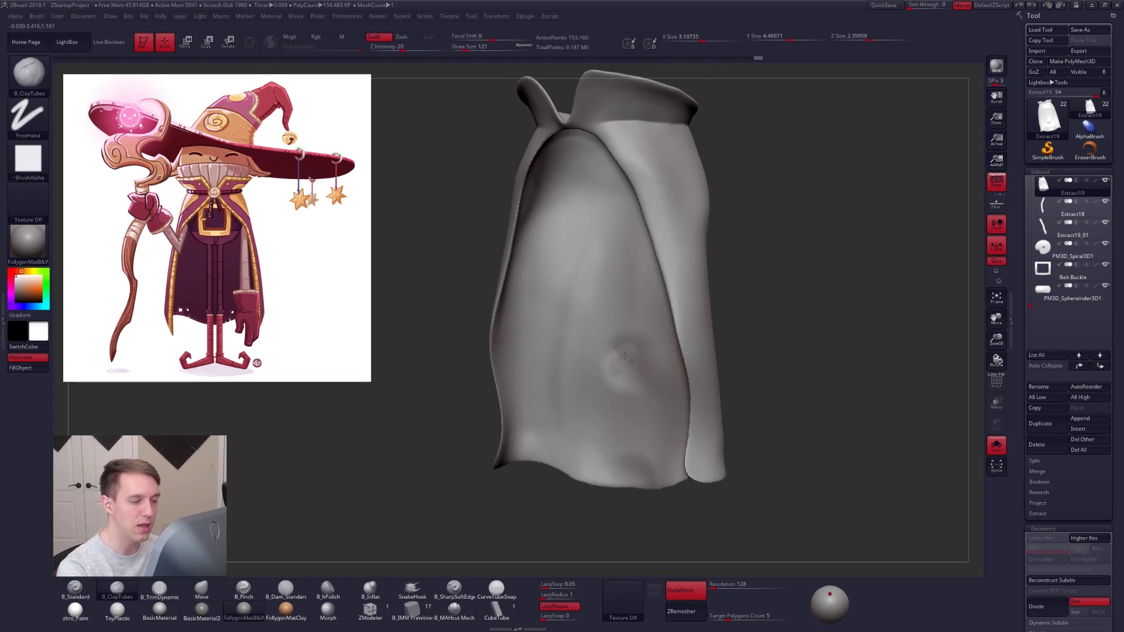
pyautogui.keyDown('shift'); pyautogui.moveTo(625, 355); pyautogui.dragTo(644, 346); pyautogui.keyUp('shift')
pyautogui.moveTo(645, 366); pyautogui.dragTo(664, 363, button='right')
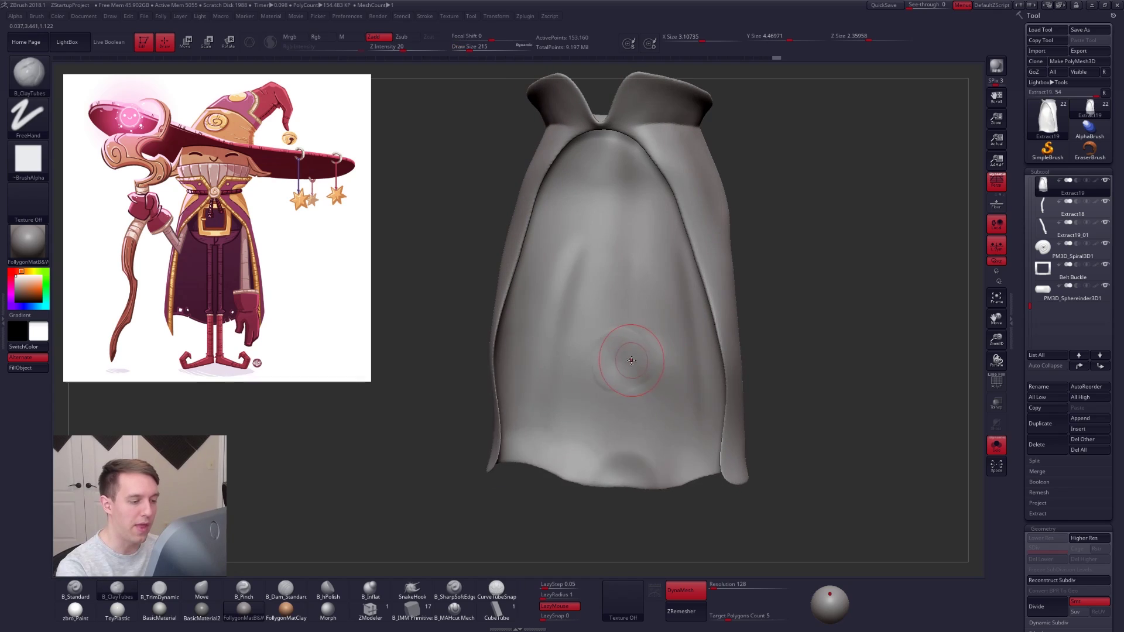
pyautogui.moveTo(632, 355)
pyautogui.mouseDown()
pyautogui.moveTo(624, 372)
pyautogui.moveTo(638, 346)
pyautogui.mouseUp()
pyautogui.keyDown('ctrl'); pyautogui.moveTo(637, 355); pyautogui.dragTo(596, 325, button='right'); pyautogui.keyUp('ctrl')
# - Leave the isolated view of the robe and frame the whole character
pyautogui.hotkey('alt', 's')
pyautogui.moveTo(786, 467); pyautogui.dragTo(797, 474)
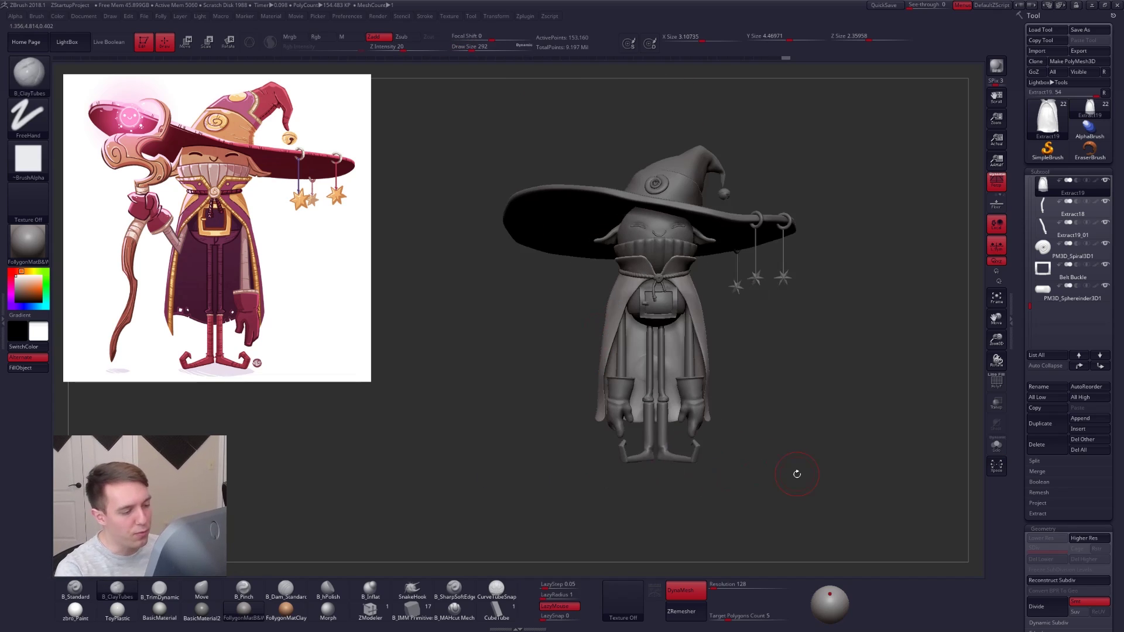
pyautogui.keyDown('alt'); pyautogui.moveTo(798, 474); pyautogui.dragTo(779, 473, button='right'); pyautogui.keyUp('alt')
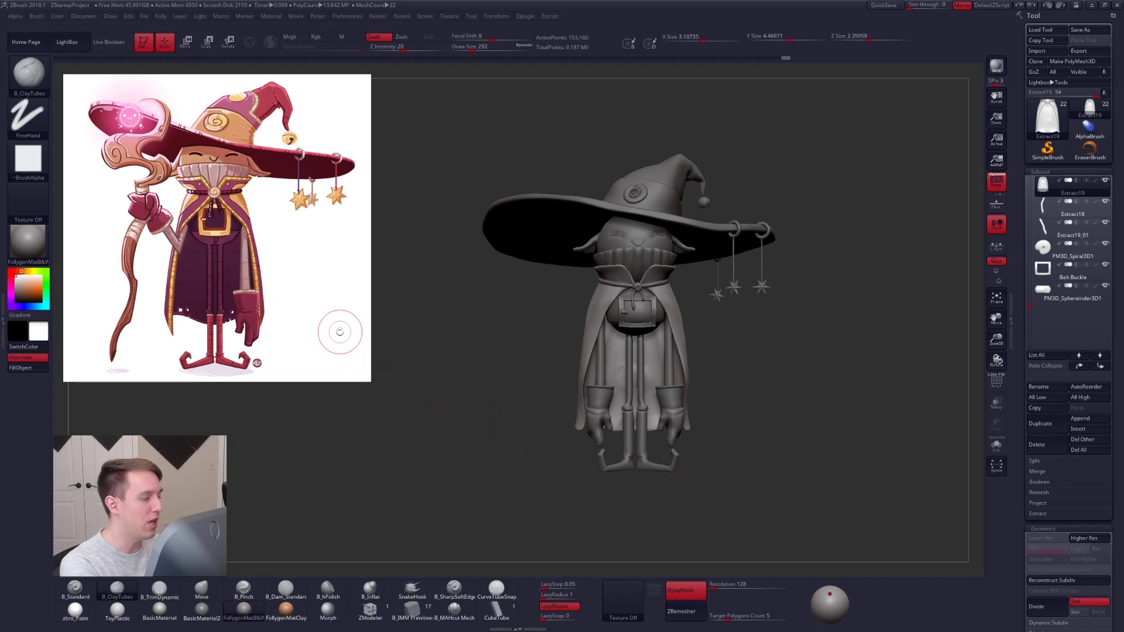
# - Overlay the Spotlight reference image on the character to compare their proportions
pyautogui.press('z')
pyautogui.moveTo(346, 327)
pyautogui.mouseDown()
pyautogui.moveTo(744, 381)
pyautogui.moveTo(765, 335)
pyautogui.moveTo(707, 275)
pyautogui.mouseUp()
pyautogui.hotkey('alt', 's')
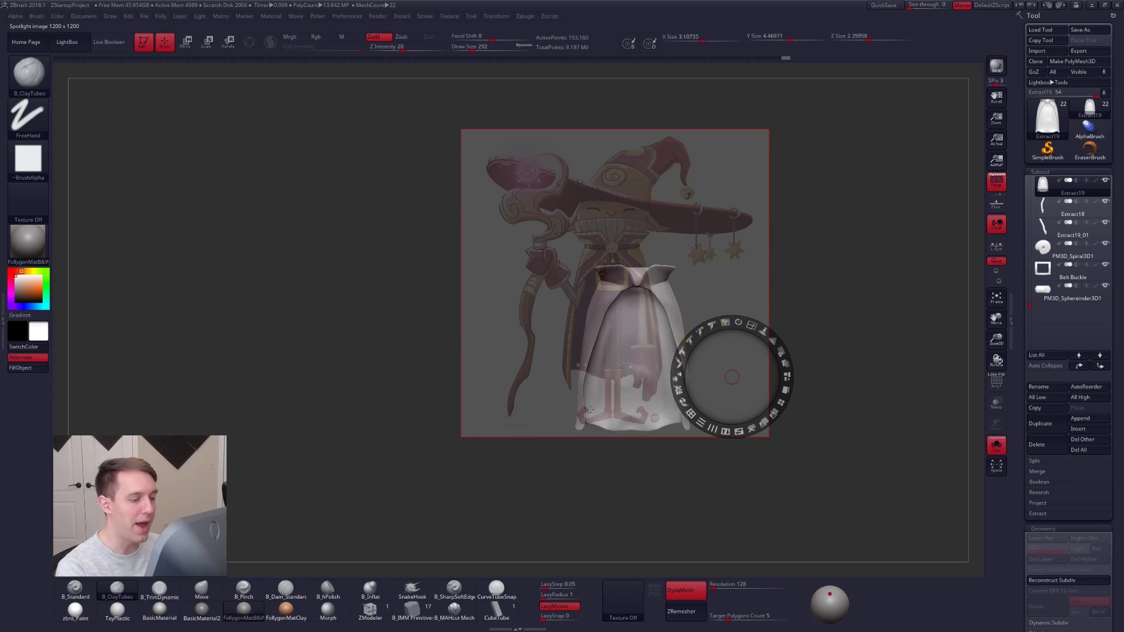
pyautogui.hotkey('shift', 'ctrl', 's')
pyautogui.click(600, 356)
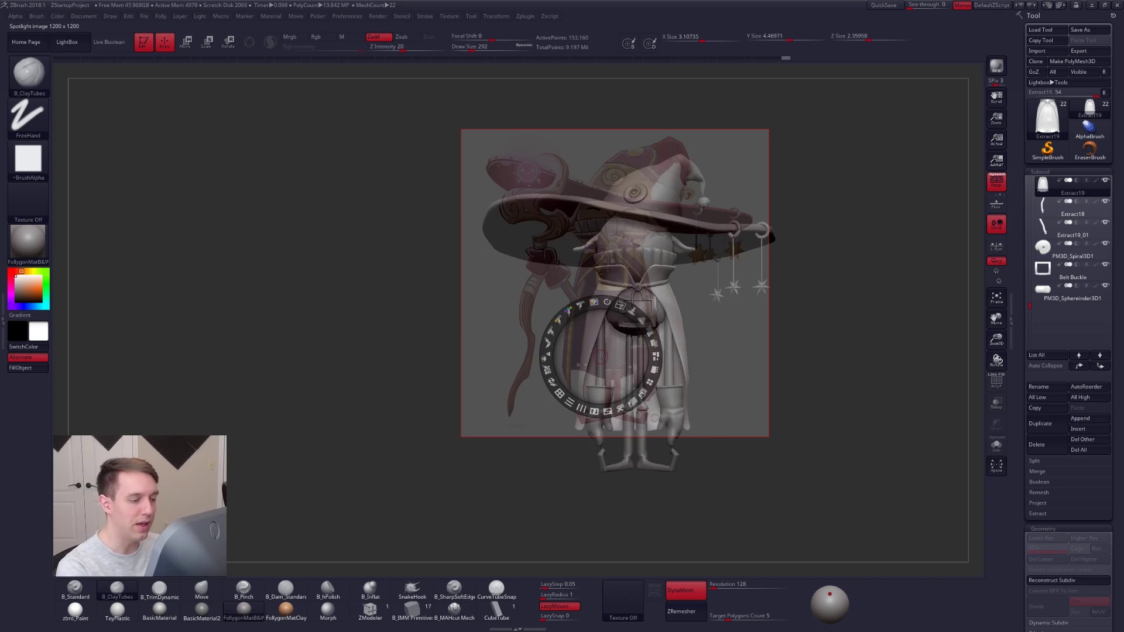
# - Select the Arms subtool and isolate it against the reference image overlay
pyautogui.press('z')
pyautogui.keyDown('alt'); pyautogui.click(602, 361); pyautogui.keyUp('alt')
pyautogui.hotkey('alt', 's')
pyautogui.keyDown('alt'); pyautogui.moveTo(610, 391); pyautogui.dragTo(534, 376); pyautogui.keyUp('alt')
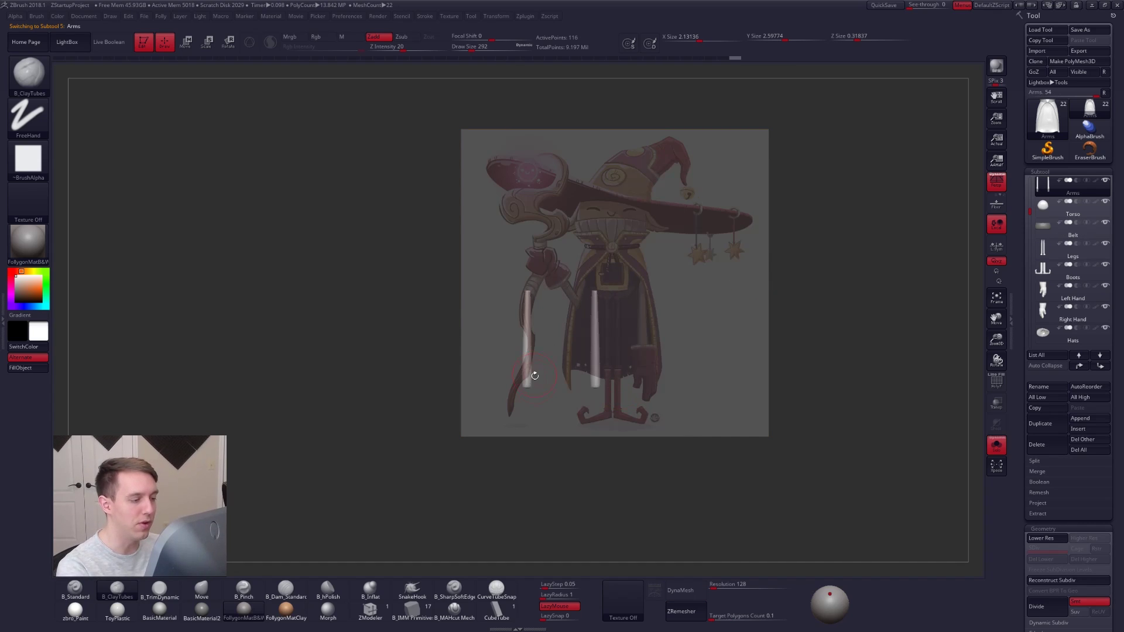
# - Try to lengthen the arms upward with the Move brush at draw size 381
pyautogui.press('b')
pyautogui.press('m')
pyautogui.press('v')
pyautogui.press('space')
pyautogui.moveTo(528, 294); pyautogui.dragTo(532, 277)
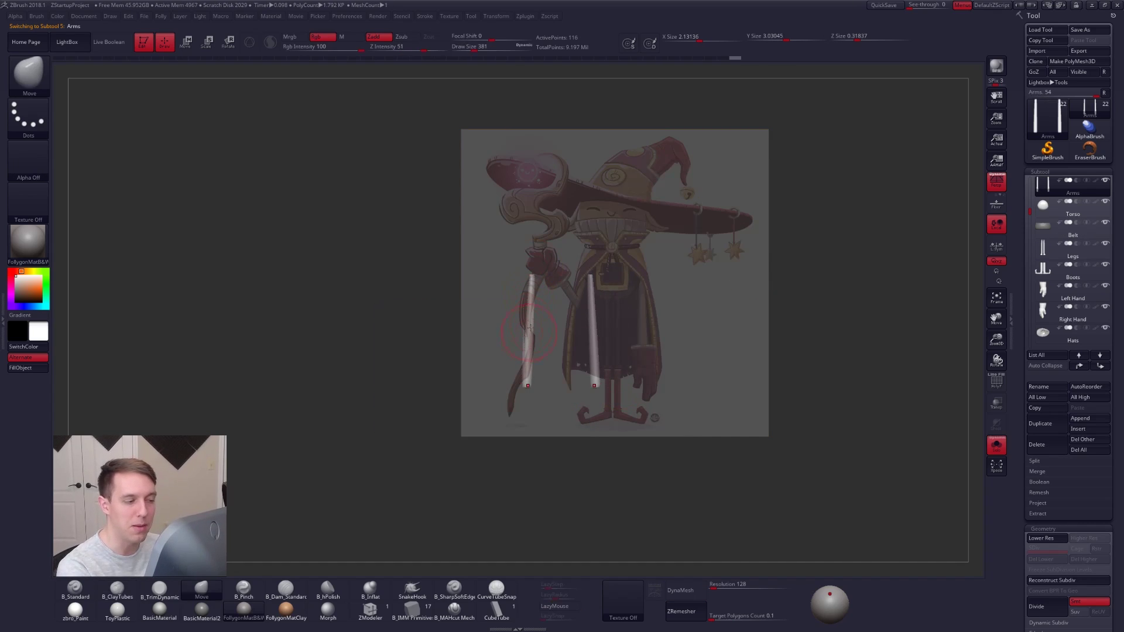
pyautogui.hotkey('ctrl', 'z')
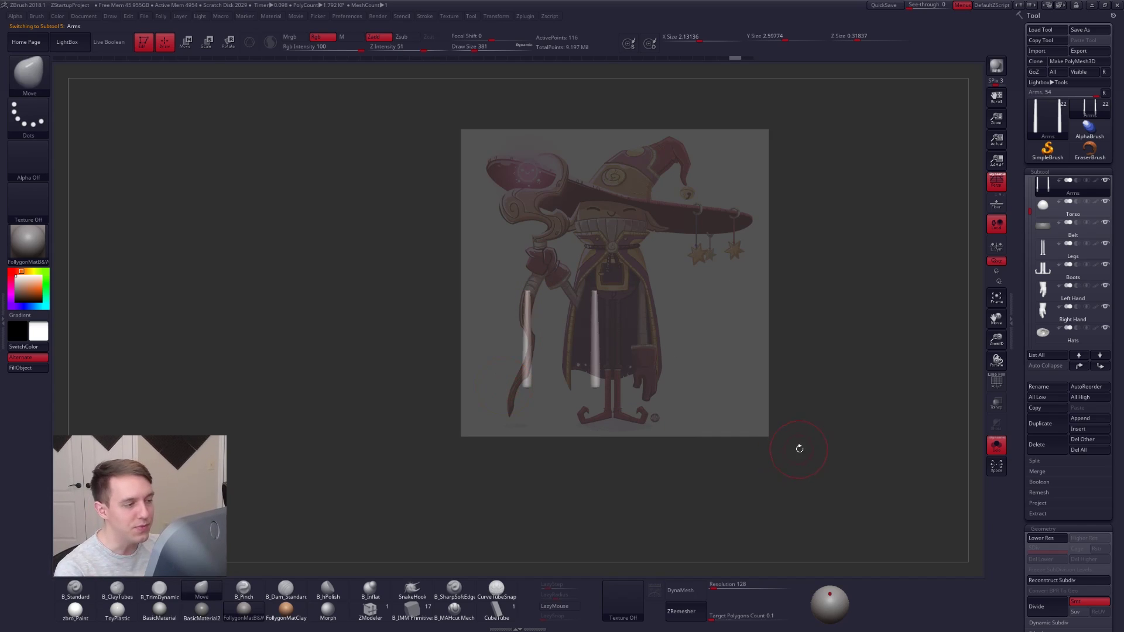
# - Move the reference image back beside the model and leave Spotlight editing
pyautogui.press('z')
pyautogui.moveTo(745, 430); pyautogui.dragTo(357, 432)
pyautogui.press('z')
pyautogui.keyDown('alt'); pyautogui.moveTo(650, 464); pyautogui.dragTo(683, 462); pyautogui.keyUp('alt')
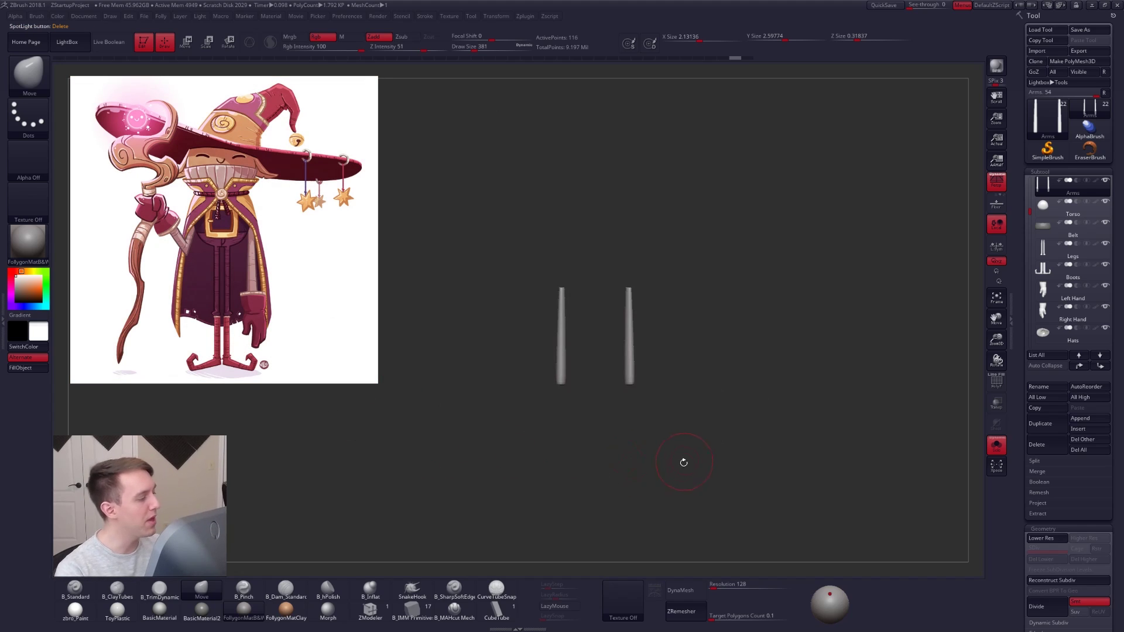
# - Show all subtools and duplicate the PM3D_Sphereinder3D1 subtool
pyautogui.hotkey('alt', 'shift', 's')
pyautogui.moveTo(1031, 213); pyautogui.dragTo(1038, 335)
pyautogui.click(1071, 208)
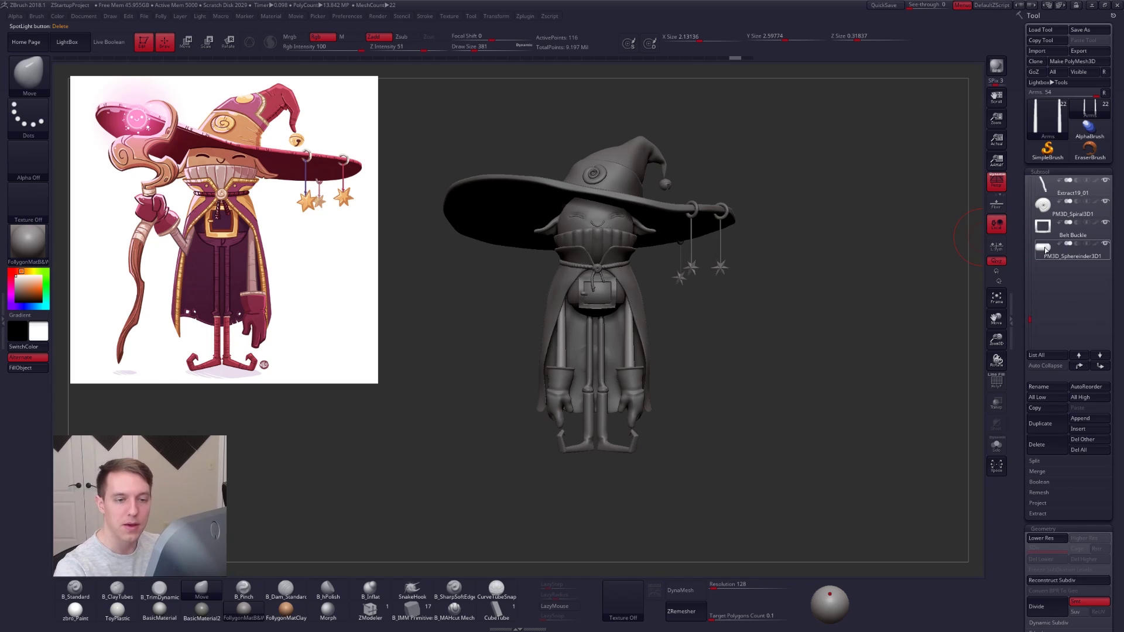
pyautogui.click(1041, 423)
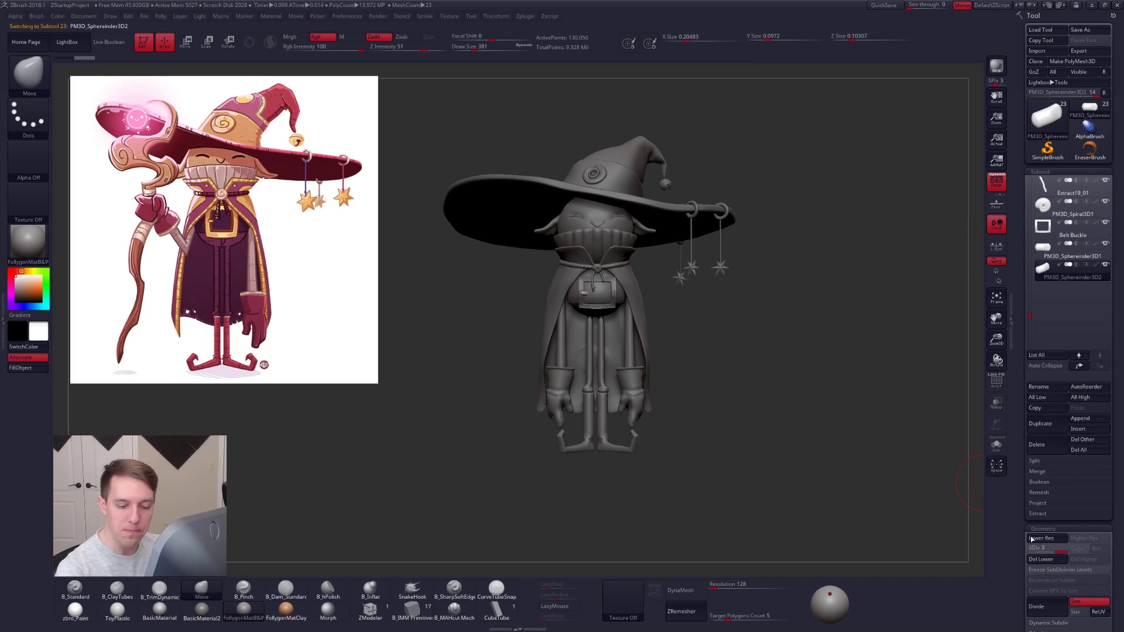
# - Isolate the duplicated subtool and initialize it as a low-poly QCyl Y cylinder
pyautogui.hotkey('alt', 'shift', 's')
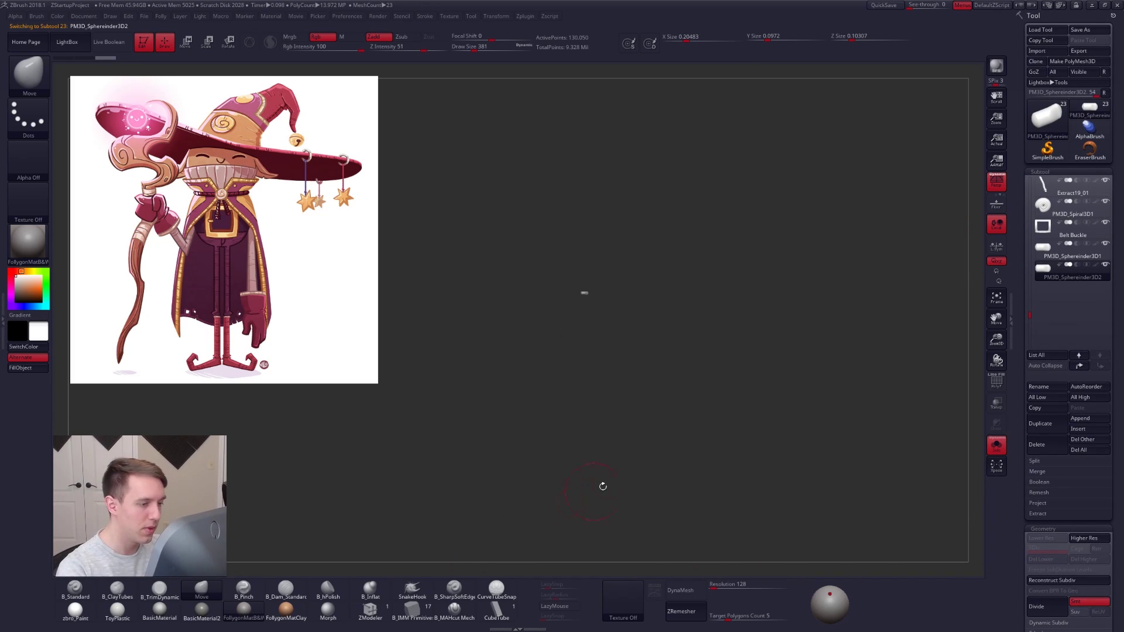
pyautogui.moveTo(1029, 469); pyautogui.dragTo(1035, 352)
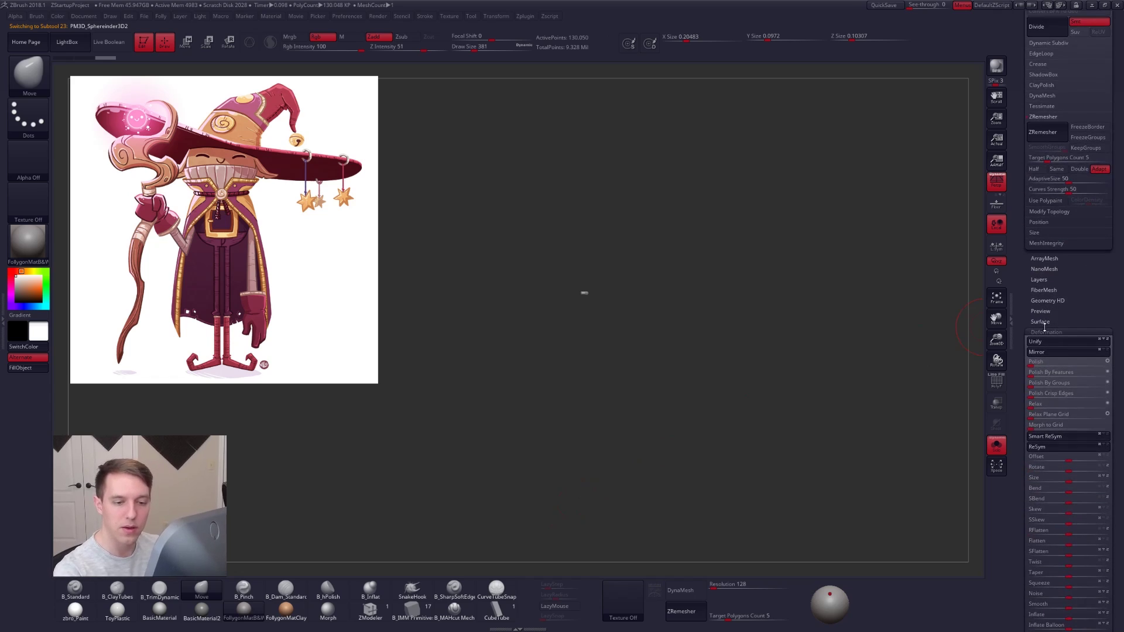
pyautogui.click(1047, 332)
pyautogui.scroll(-3, 1040, 364)
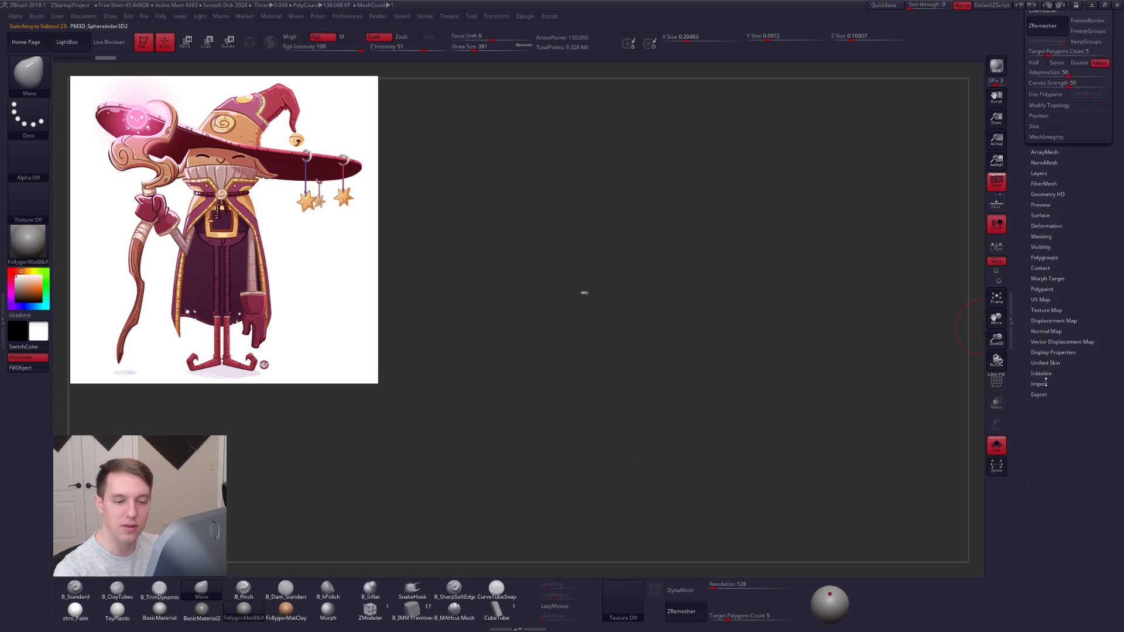
pyautogui.click(1043, 375)
pyautogui.click(1065, 394)
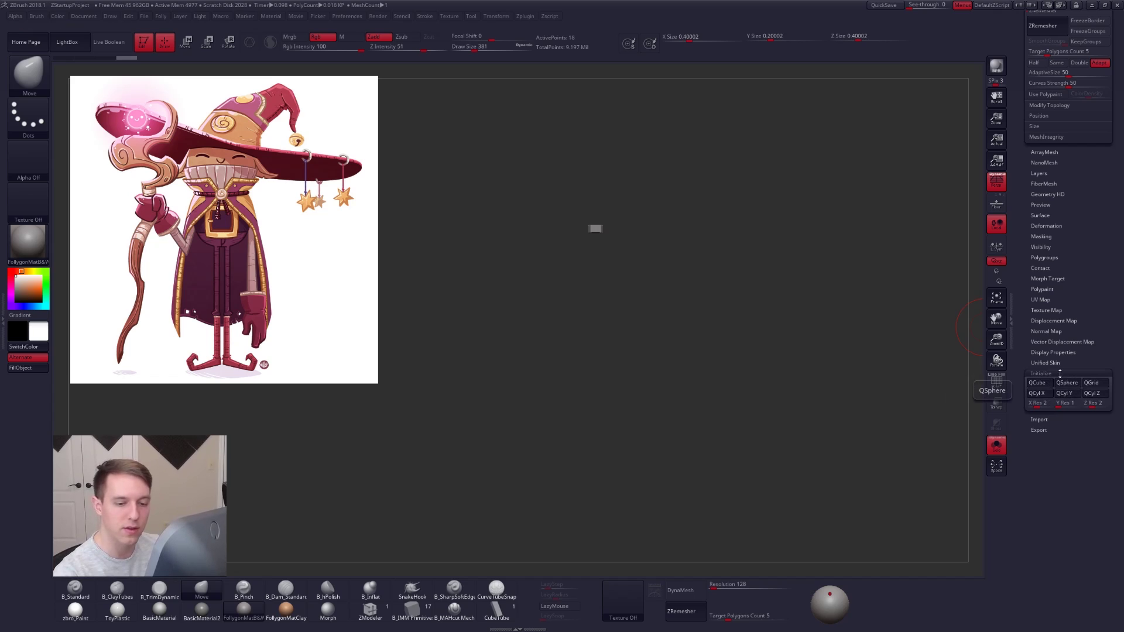
# - Move the cylinder down and stretch it vertically into a thin pole about 7.88 units tall, checking it against the character
pyautogui.click(1059, 374)
pyautogui.scroll(15, 1059, 380)
pyautogui.keyDown('alt'); pyautogui.moveTo(635, 223); pyautogui.dragTo(590, 449); pyautogui.keyUp('alt')
pyautogui.press('w')
pyautogui.moveTo(584, 494); pyautogui.dragTo(584, 538)
pyautogui.moveTo(590, 432); pyautogui.dragTo(590, 496)
pyautogui.moveTo(656, 375)
pyautogui.keyDown('alt'); pyautogui.mouseDown()
pyautogui.moveTo(656, 474)
pyautogui.moveTo(670, 403)
pyautogui.moveTo(694, 420)
pyautogui.moveTo(647, 362)
pyautogui.moveTo(688, 271)
pyautogui.moveTo(652, 470)
pyautogui.moveTo(673, 432)
pyautogui.moveTo(641, 409)
pyautogui.moveTo(594, 289)
pyautogui.moveTo(621, 308)
pyautogui.moveTo(611, 344)
pyautogui.moveTo(626, 425)
pyautogui.mouseUp(); pyautogui.keyUp('alt')
pyautogui.press('q')
pyautogui.hotkey('shift', 'z')
pyautogui.hotkey('shift', 'z')
pyautogui.hotkey('alt', 's')
pyautogui.hotkey('alt', 's')
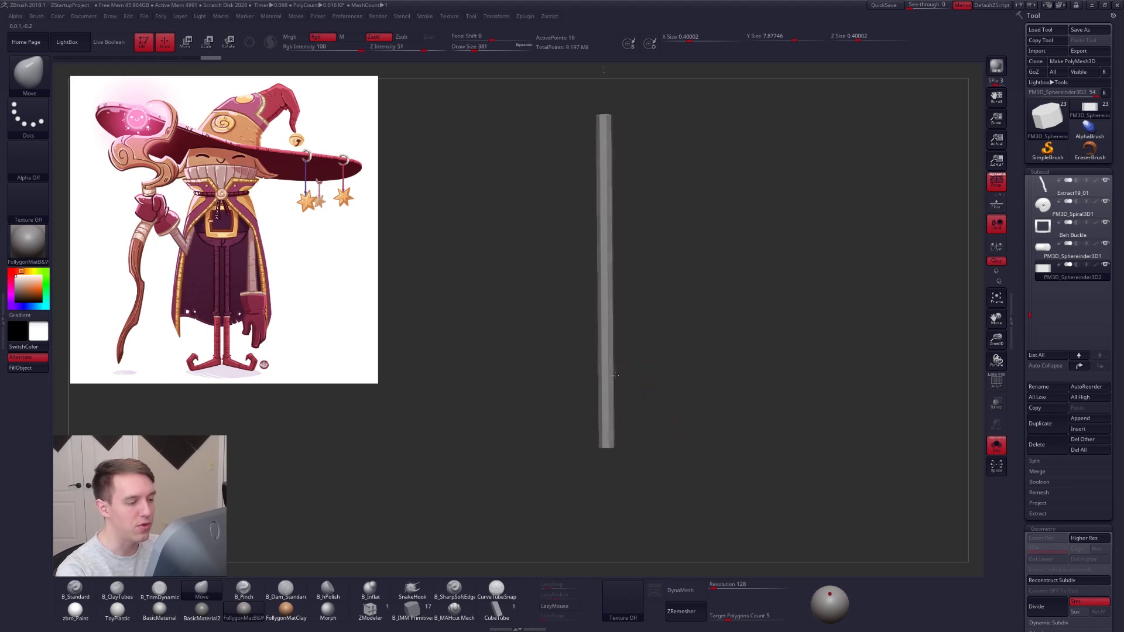
# - Subdivide the pole up to subdivision level 5, displaying its wireframe during the subdivision and hiding it once done
pyautogui.hotkey('shift', 'f')
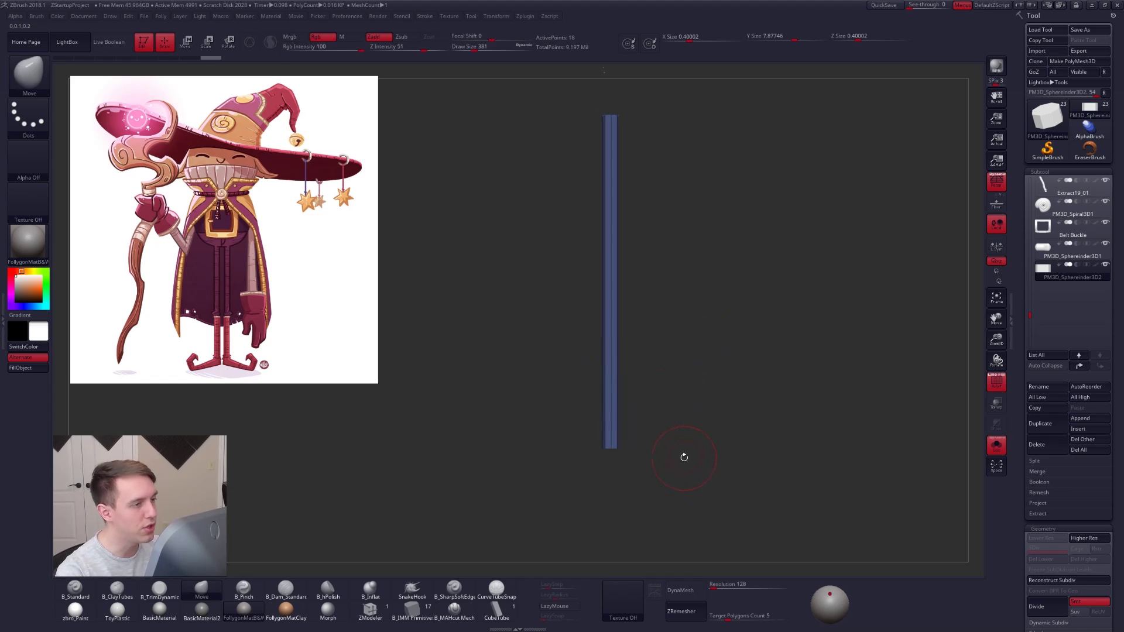
pyautogui.hotkey('ctrl', 'd')
pyautogui.hotkey('ctrl', 'd')
pyautogui.hotkey('ctrl', 'd')
pyautogui.hotkey('ctrl', 'd')
pyautogui.press('space')
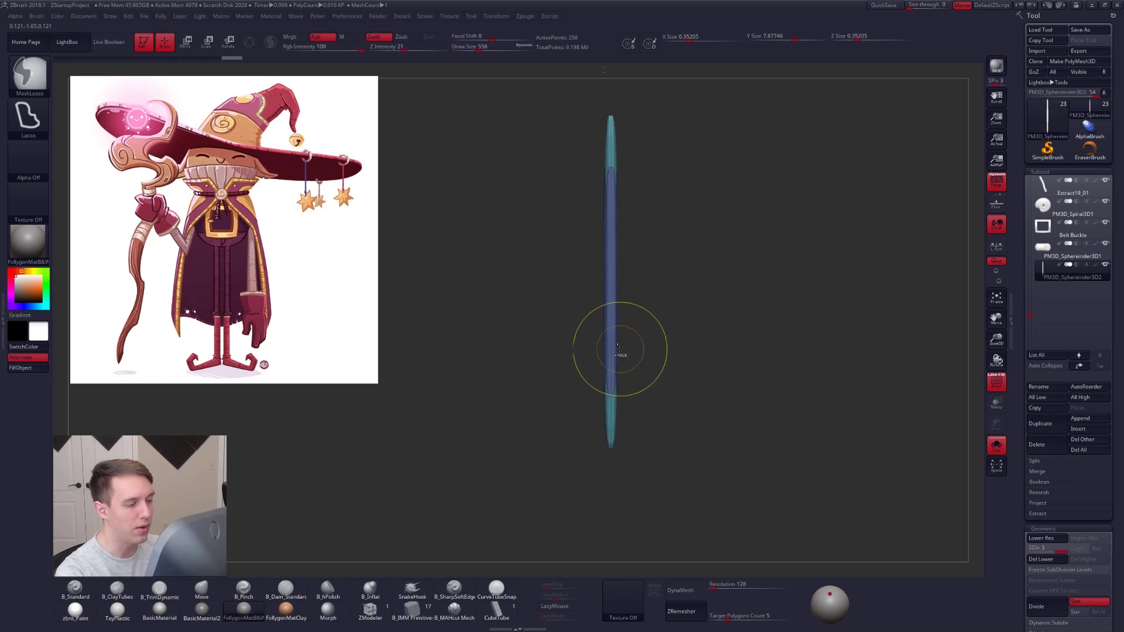
pyautogui.hotkey('shift', 'f')
# - Bend the pole into a gentle S-curve along its length using the Move brush with a large draw size
pyautogui.moveTo(608, 352); pyautogui.dragTo(614, 353)
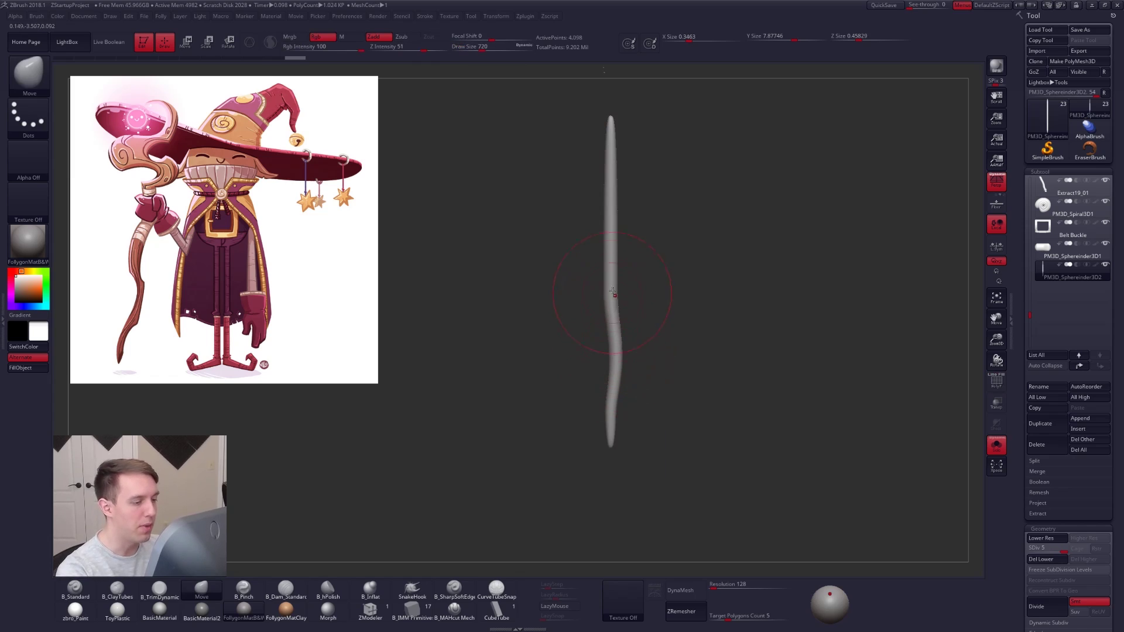
pyautogui.press('space')
pyautogui.moveTo(614, 290); pyautogui.dragTo(605, 232)
pyautogui.keyDown('alt'); pyautogui.moveTo(604, 177); pyautogui.dragTo(607, 241, button='right'); pyautogui.keyUp('alt')
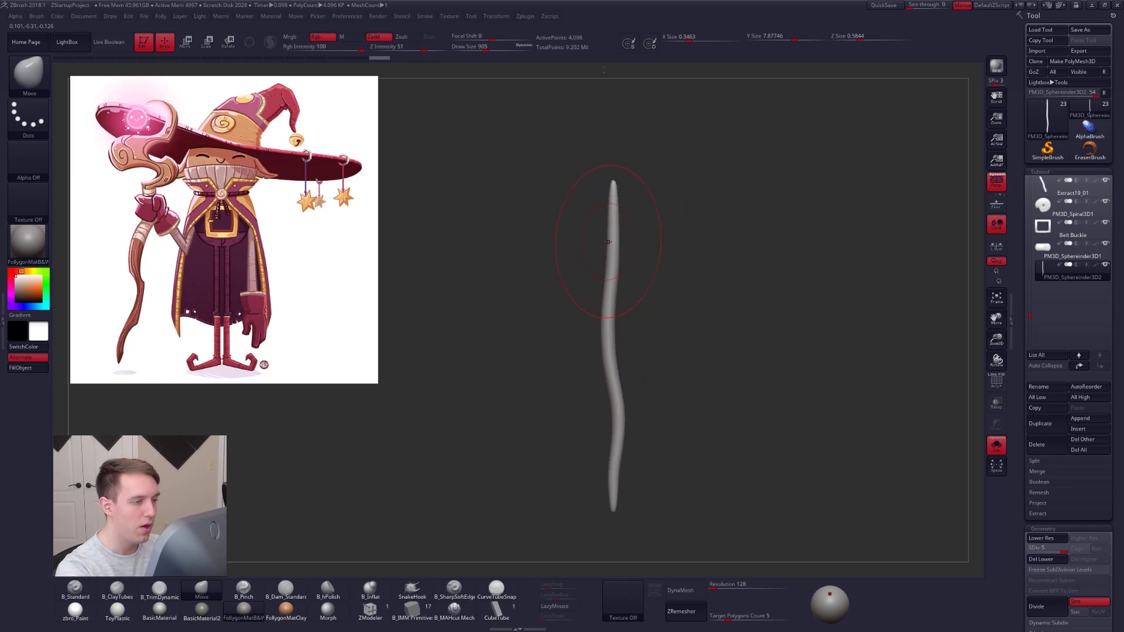
pyautogui.moveTo(608, 242); pyautogui.dragTo(614, 248)
pyautogui.moveTo(673, 471); pyautogui.dragTo(663, 401)
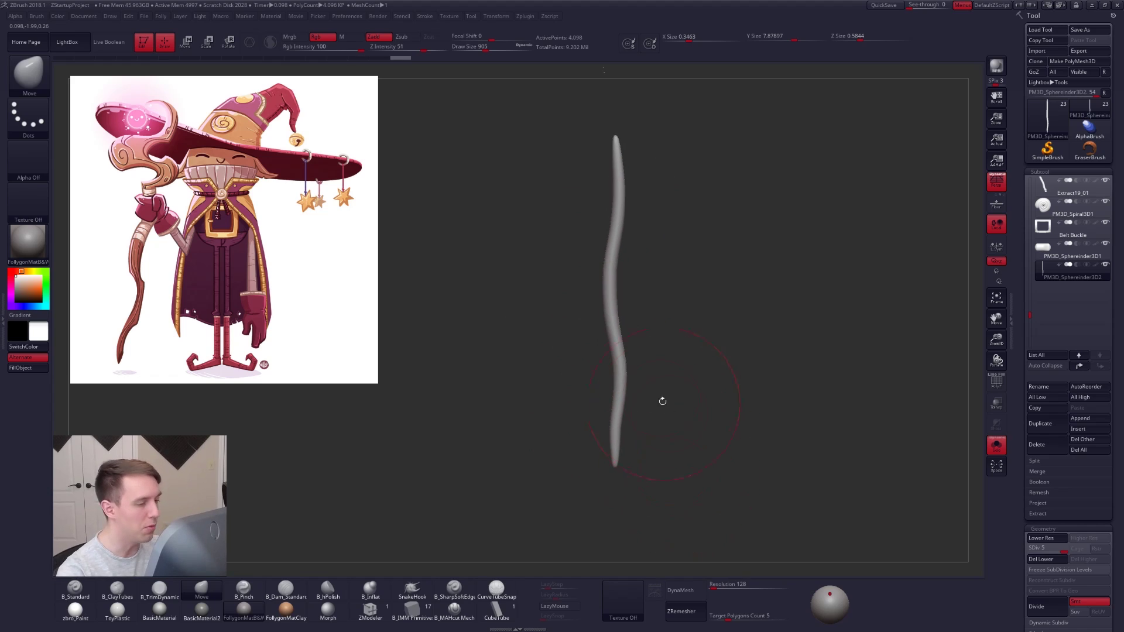
# - Thicken the middle of the staff and refine its lower bend using the Move brush, reducing the draw size to 576
pyautogui.press('space')
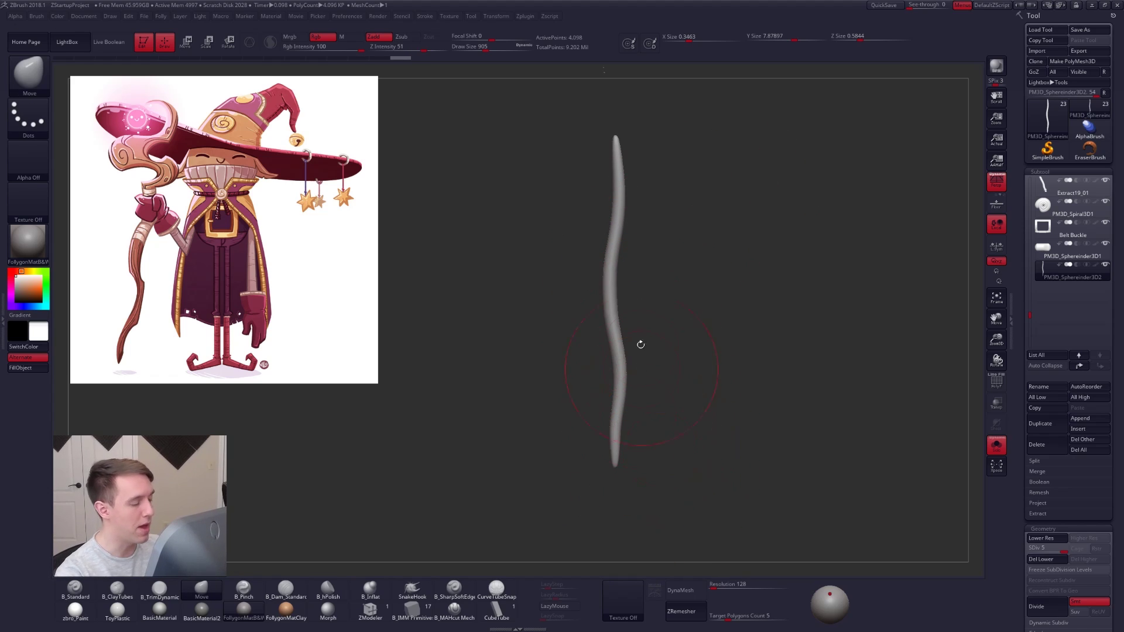
pyautogui.moveTo(618, 264)
pyautogui.mouseDown()
pyautogui.moveTo(608, 263)
pyautogui.moveTo(605, 282)
pyautogui.moveTo(610, 271)
pyautogui.mouseUp()
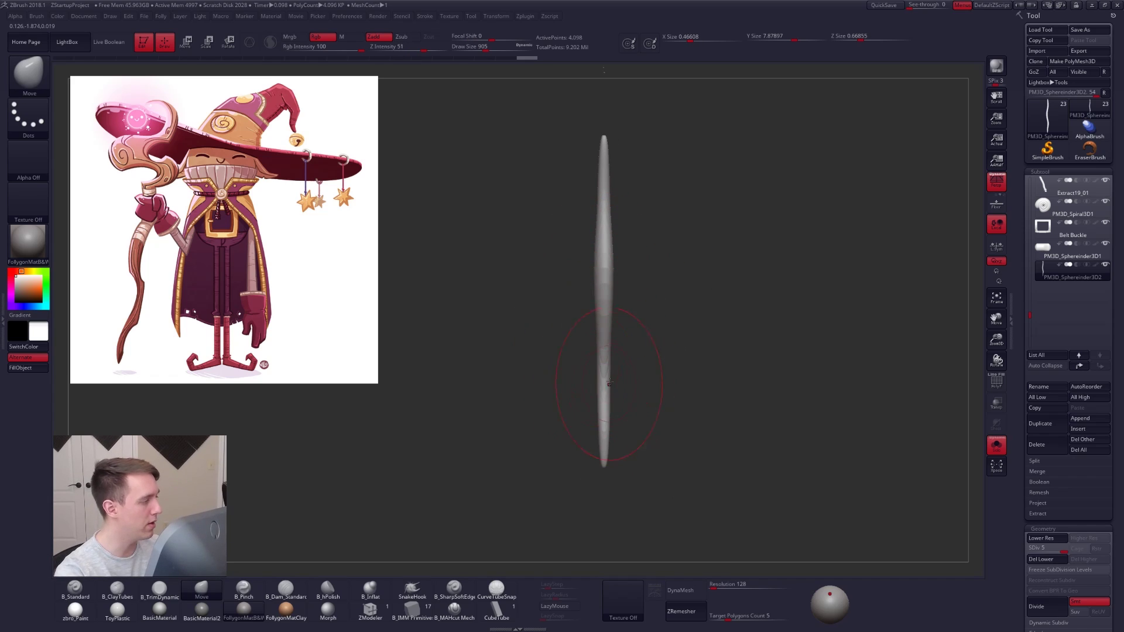
pyautogui.hotkey('ctrl', 'z')
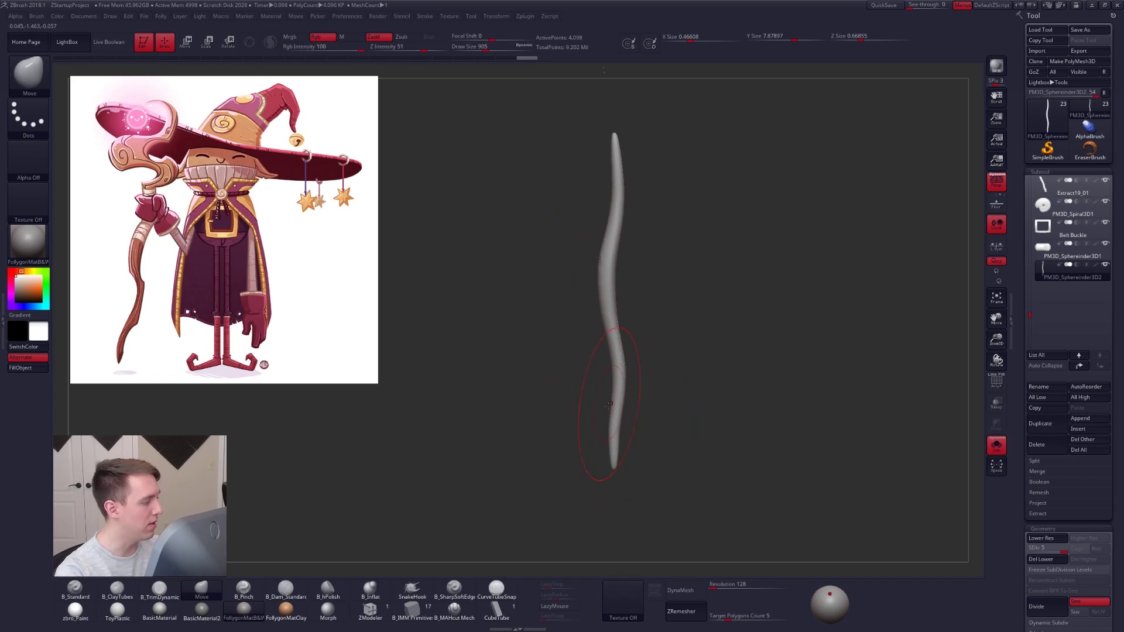
pyautogui.press('s')
pyautogui.moveTo(639, 416); pyautogui.dragTo(624, 407)
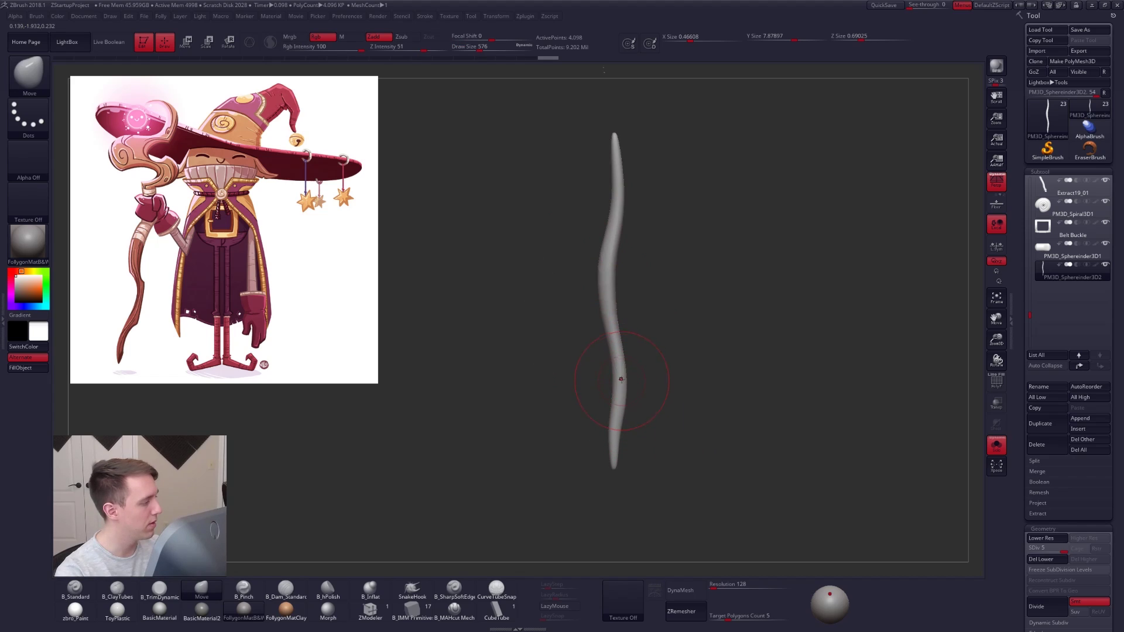
pyautogui.moveTo(622, 358); pyautogui.dragTo(617, 372)
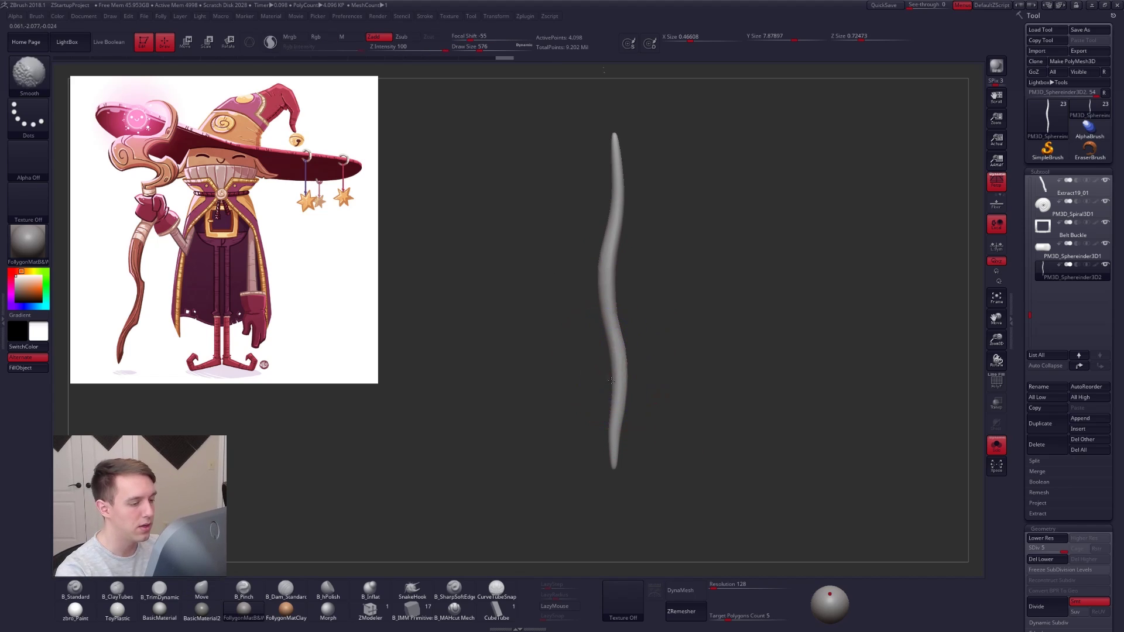
# - Subdivide the staff to level 6 and toggle backface masking for the Move brush
pyautogui.hotkey('ctrl', 'd')
pyautogui.press('space')
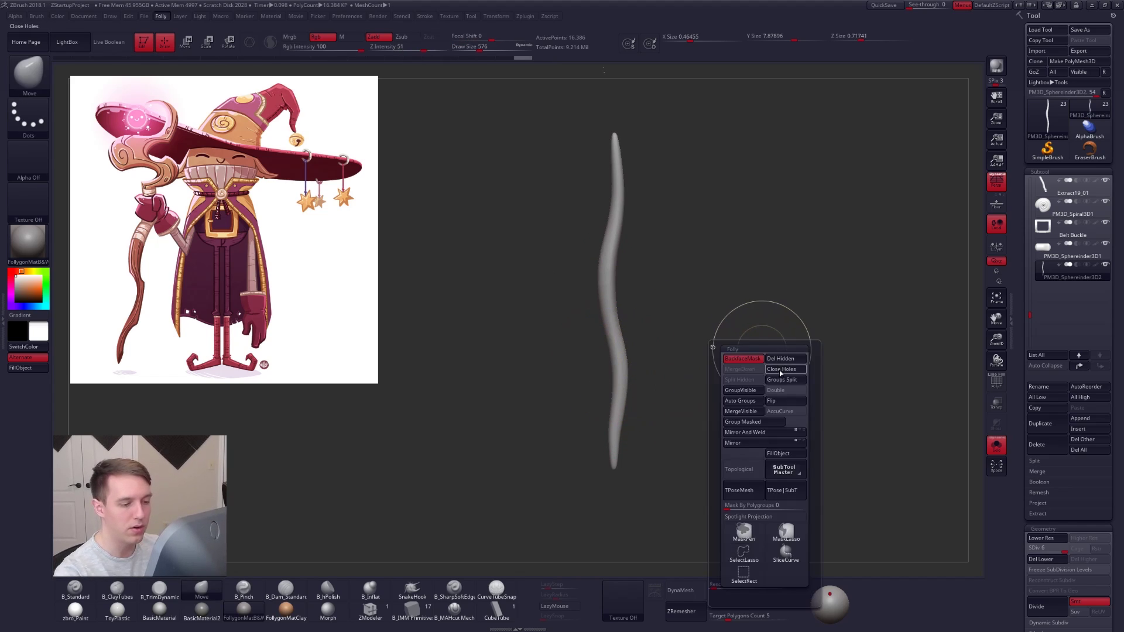
pyautogui.click(761, 358)
pyautogui.moveTo(743, 360); pyautogui.dragTo(736, 349)
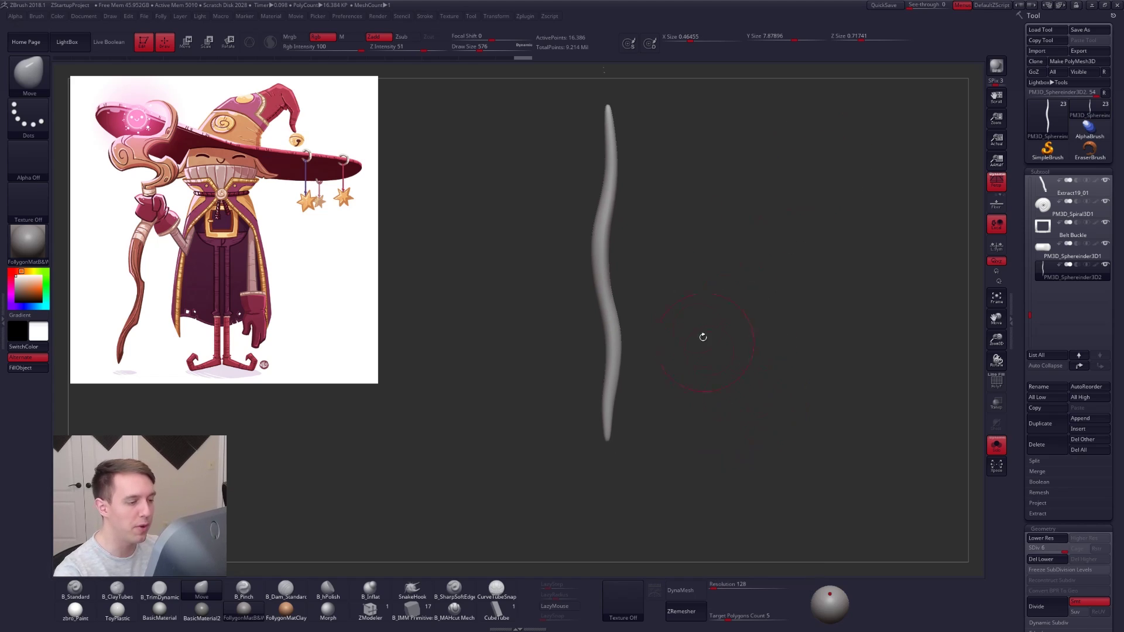
# - Enable AccuCurve for the Move brush and locate the backface masking option among its brush settings
pyautogui.press('space')
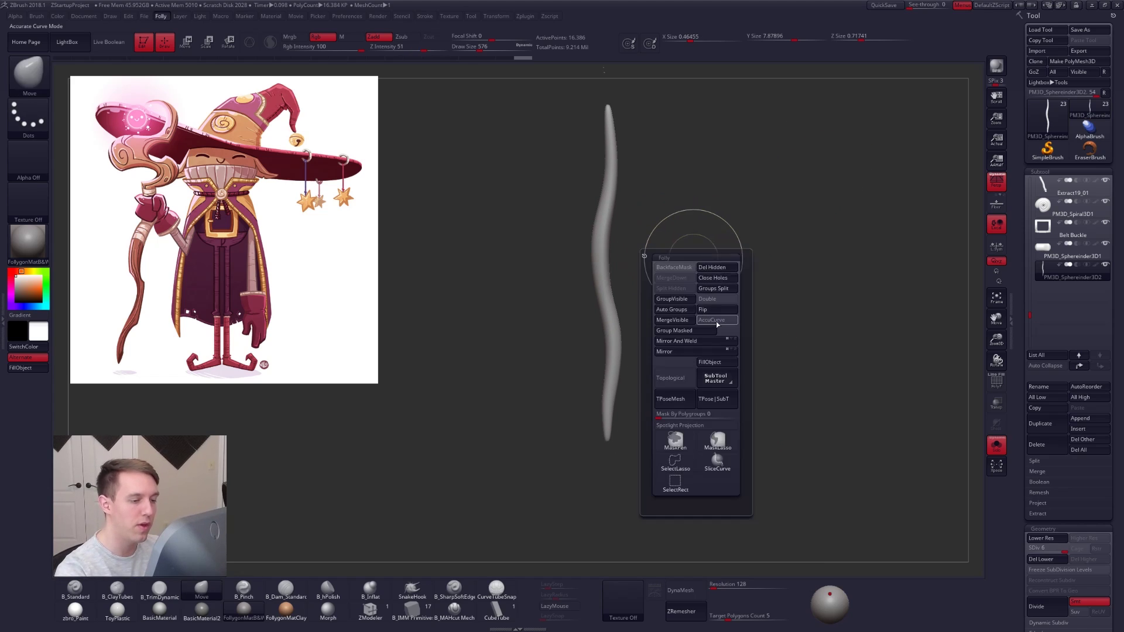
pyautogui.click(37, 16)
pyautogui.click(101, 340)
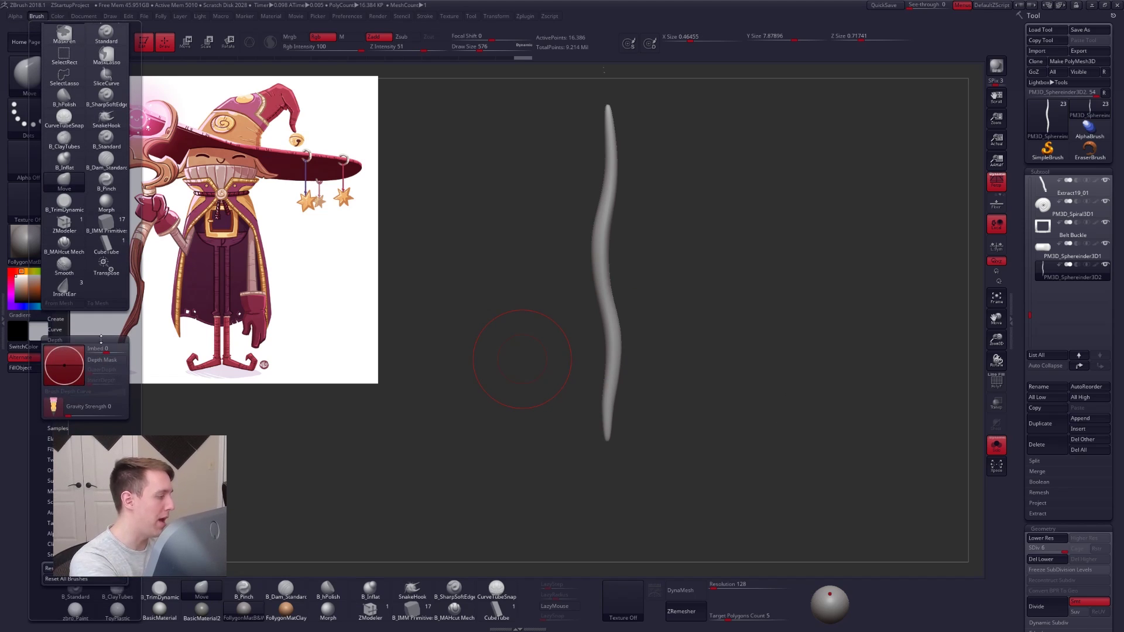
pyautogui.click(87, 330)
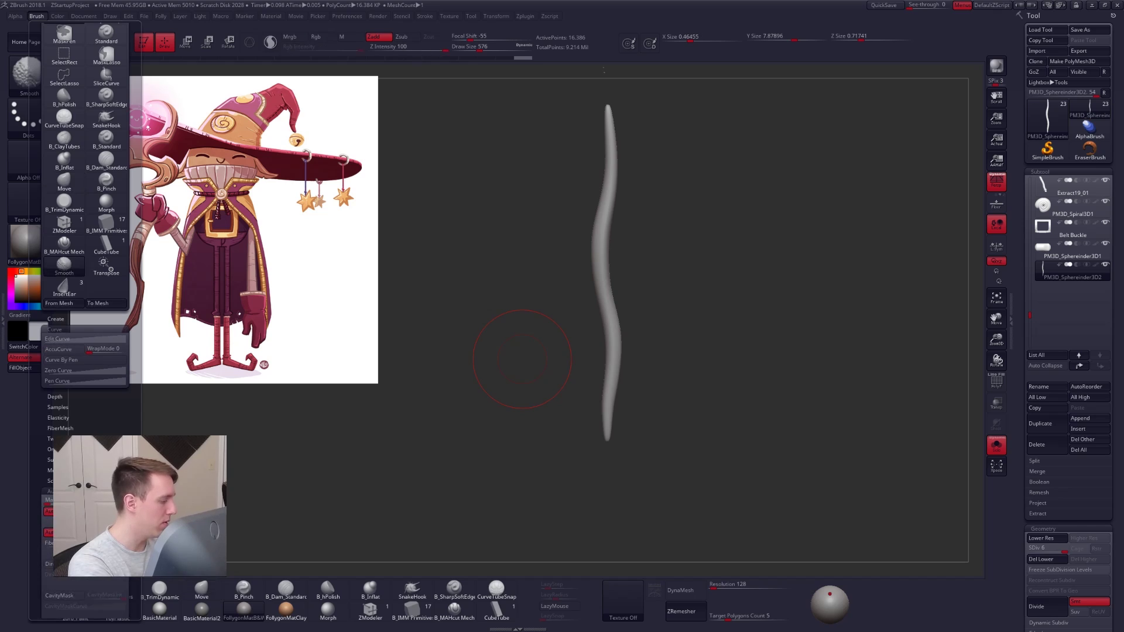
pyautogui.scroll(-10, 101, 407)
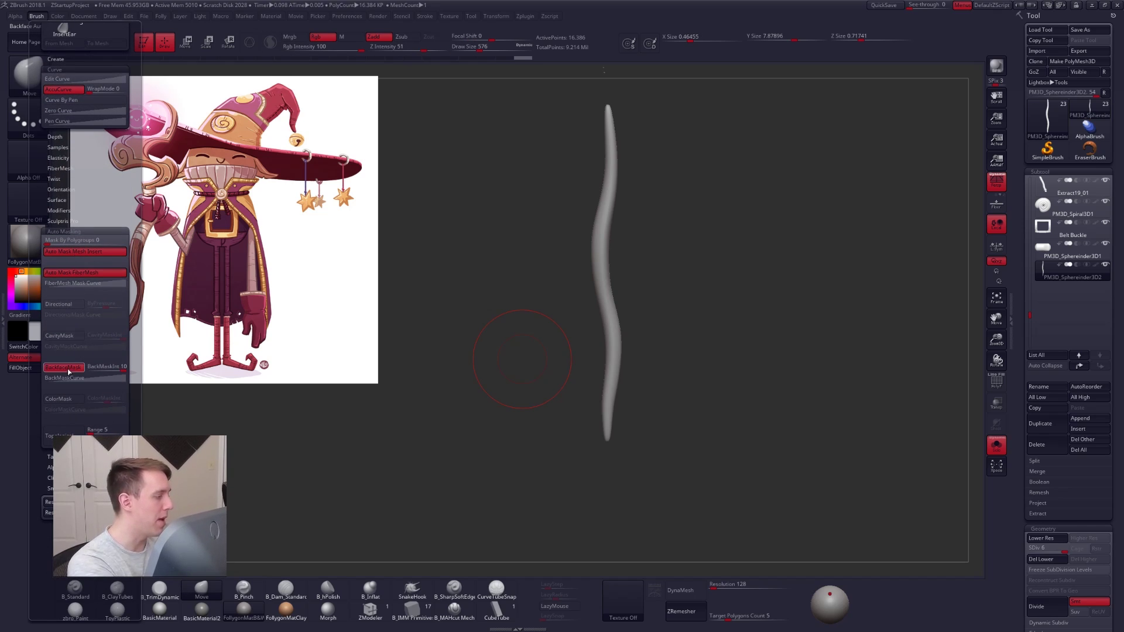
pyautogui.scroll(-5, 109, 204)
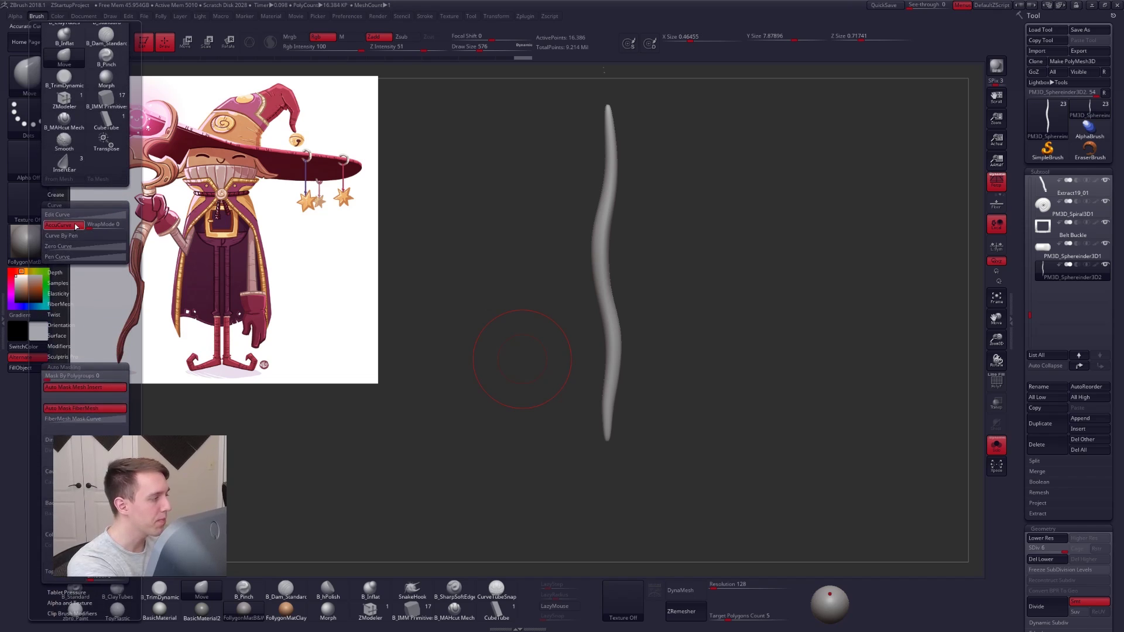
# - Pull a pointed knot out of the staff's lower bend at draw size 335 and convert the mesh to DynaMesh at resolution 128
pyautogui.press('space')
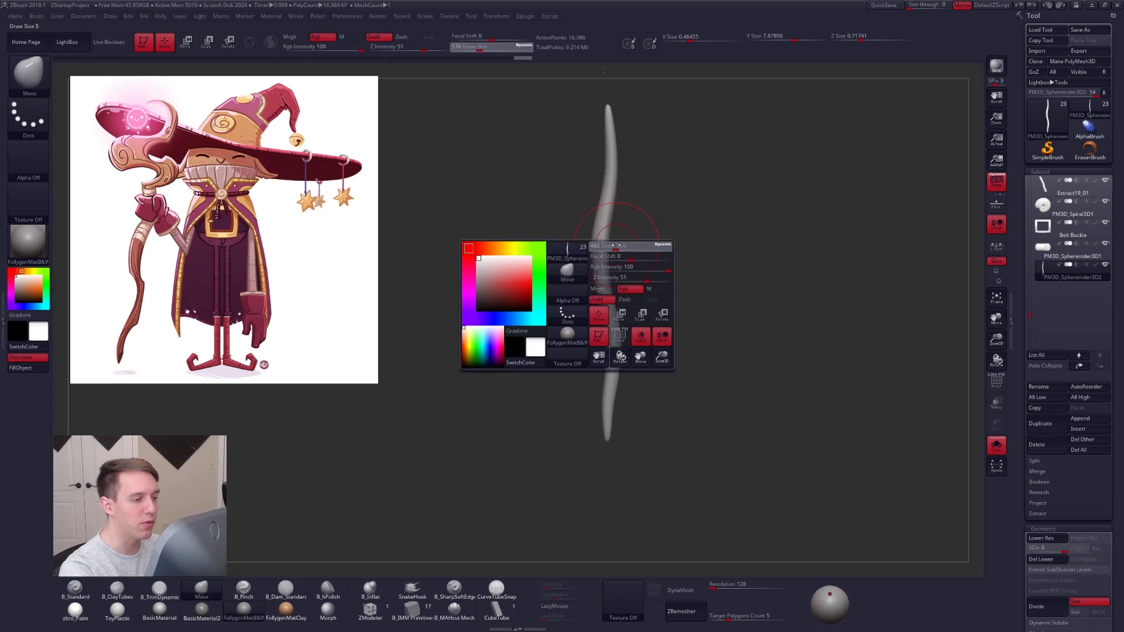
pyautogui.click(603, 242)
pyautogui.keyDown('ctrl'); pyautogui.moveTo(604, 261); pyautogui.dragTo(616, 350, button='right'); pyautogui.keyUp('ctrl')
pyautogui.moveTo(624, 349); pyautogui.dragTo(643, 345)
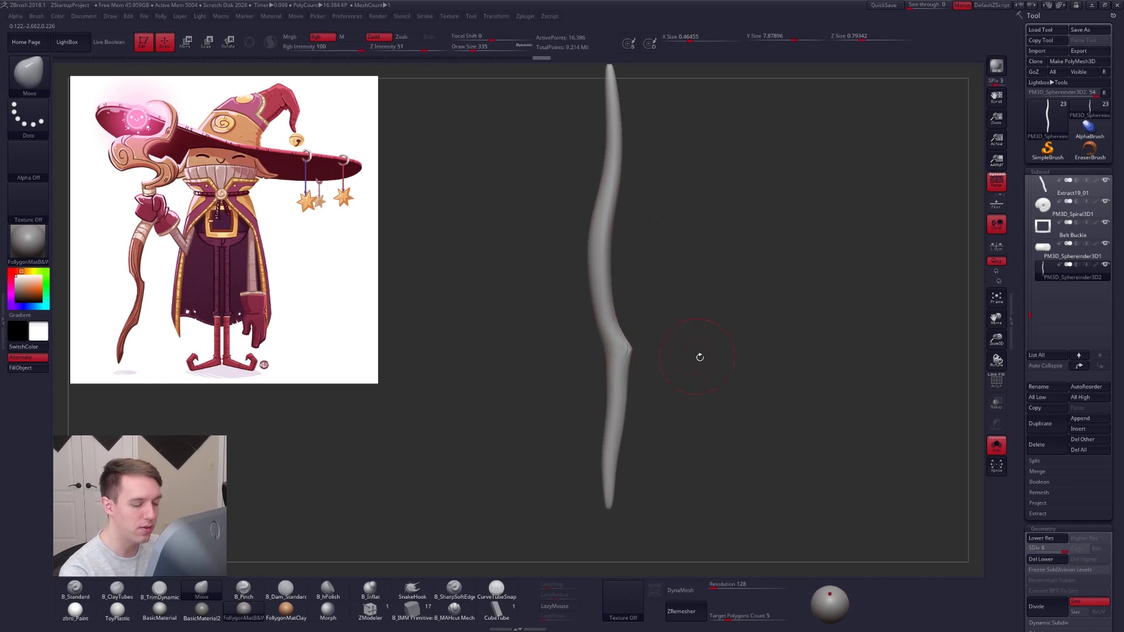
pyautogui.click(681, 590)
pyautogui.click(655, 610)
# - Try to pull the knot out into a long, sharp spike at draw size 215
pyautogui.moveTo(662, 451)
pyautogui.keyDown('alt'); pyautogui.mouseDown()
pyautogui.moveTo(635, 367)
pyautogui.moveTo(642, 328)
pyautogui.moveTo(662, 322)
pyautogui.mouseUp(); pyautogui.keyUp('alt')
pyautogui.press('space')
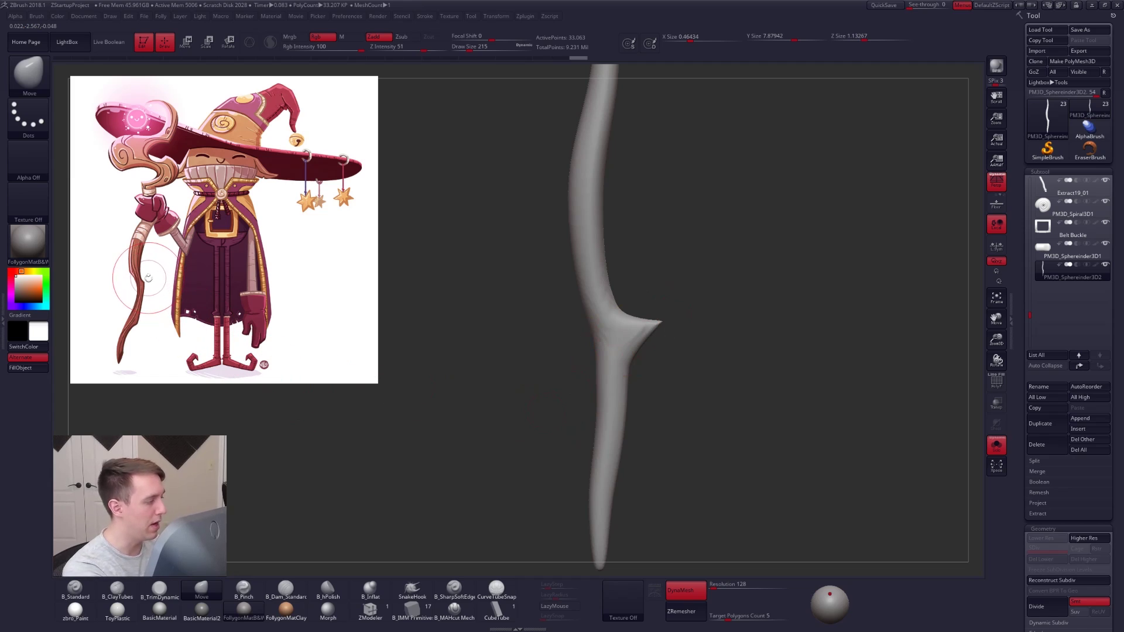
pyautogui.hotkey('ctrl', 'z')
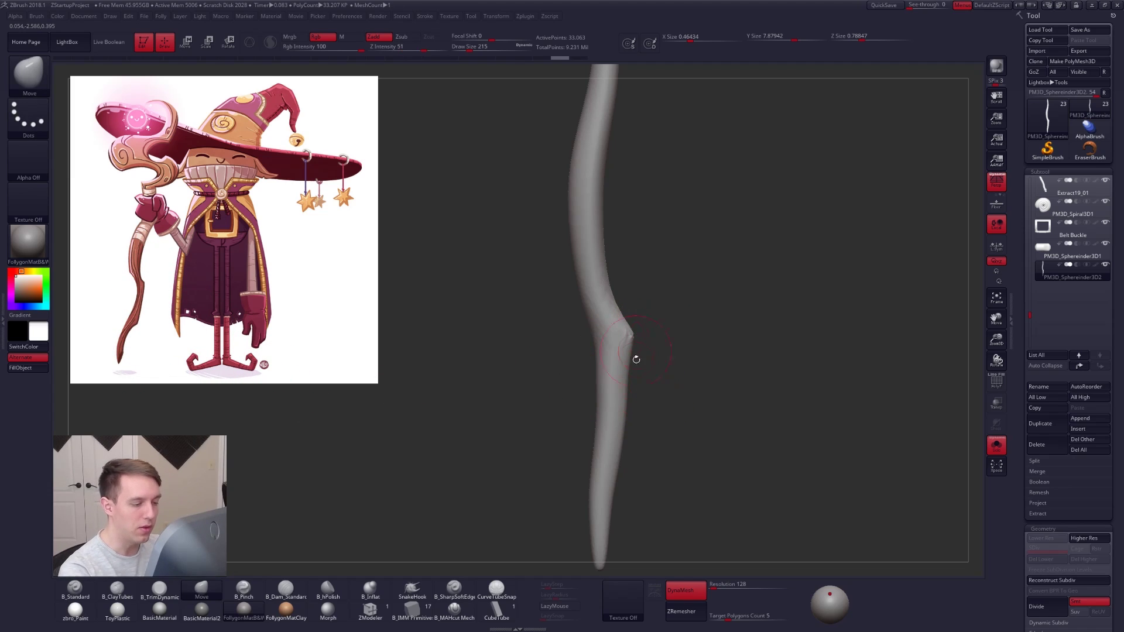
# - Shape angular kinks below the knot and on the opposite side above it using the Move brush at draw size 292
pyautogui.keyDown('alt'); pyautogui.moveTo(636, 360); pyautogui.dragTo(649, 318); pyautogui.keyUp('alt')
pyautogui.press('space')
pyautogui.moveTo(618, 379); pyautogui.dragTo(638, 405)
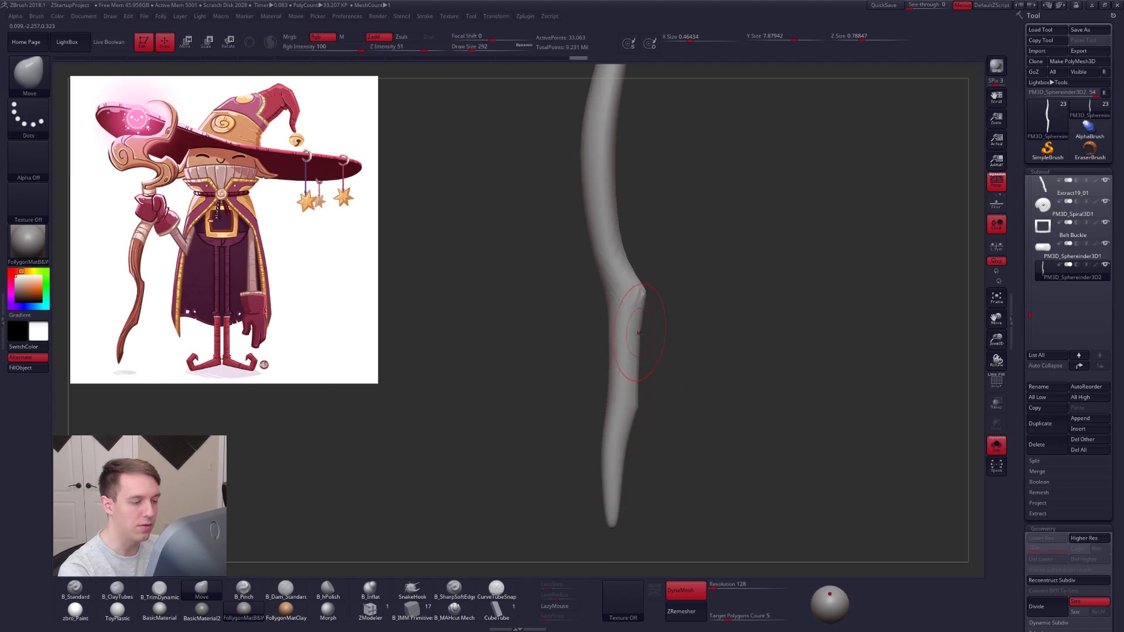
pyautogui.moveTo(639, 333); pyautogui.dragTo(643, 310)
pyautogui.moveTo(524, 430); pyautogui.dragTo(593, 355)
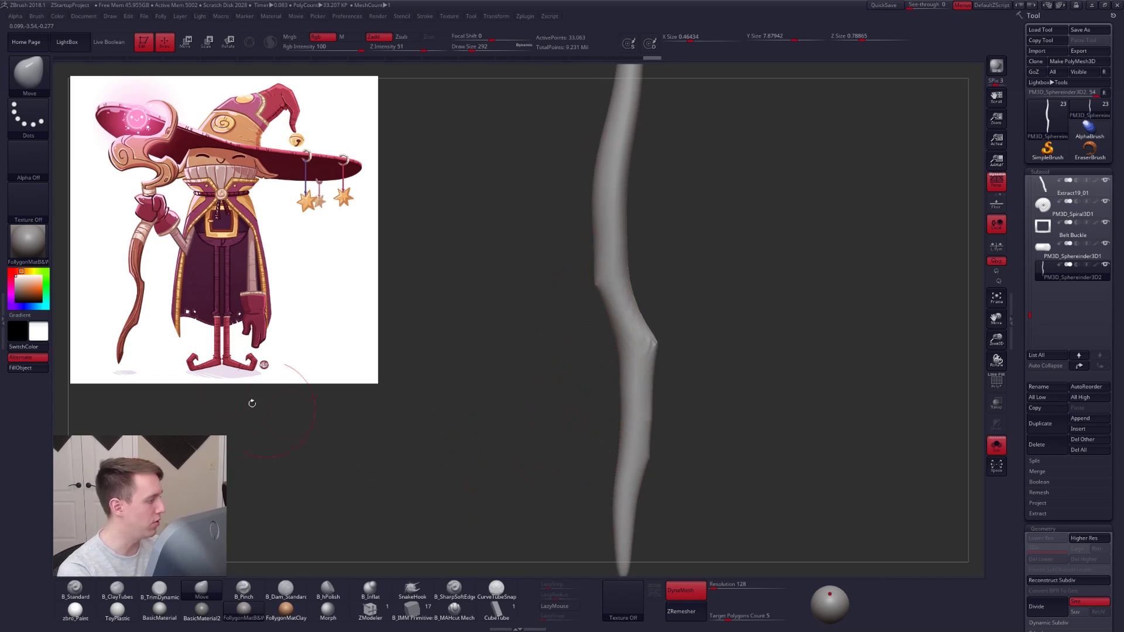
# - Stretch the staff's lower tip downward and shape it into an angular point, reducing the draw size to 181
pyautogui.moveTo(616, 566)
pyautogui.keyDown('alt'); pyautogui.mouseDown()
pyautogui.moveTo(634, 401)
pyautogui.moveTo(642, 432)
pyautogui.mouseUp(); pyautogui.keyUp('alt')
pyautogui.moveTo(640, 400); pyautogui.dragTo(663, 394)
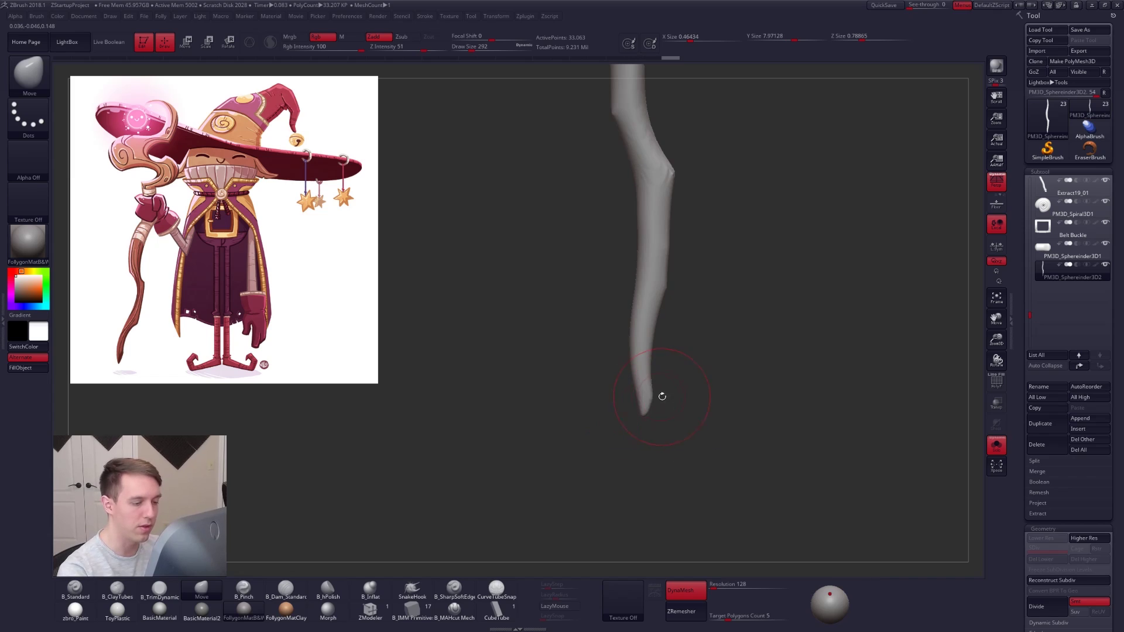
pyautogui.press('space')
pyautogui.moveTo(618, 452); pyautogui.dragTo(610, 452)
pyautogui.moveTo(644, 398)
pyautogui.mouseDown()
pyautogui.moveTo(654, 396)
pyautogui.moveTo(646, 414)
pyautogui.moveTo(653, 407)
pyautogui.moveTo(596, 419)
pyautogui.moveTo(641, 414)
pyautogui.mouseUp()
pyautogui.moveTo(756, 461); pyautogui.dragTo(777, 466)
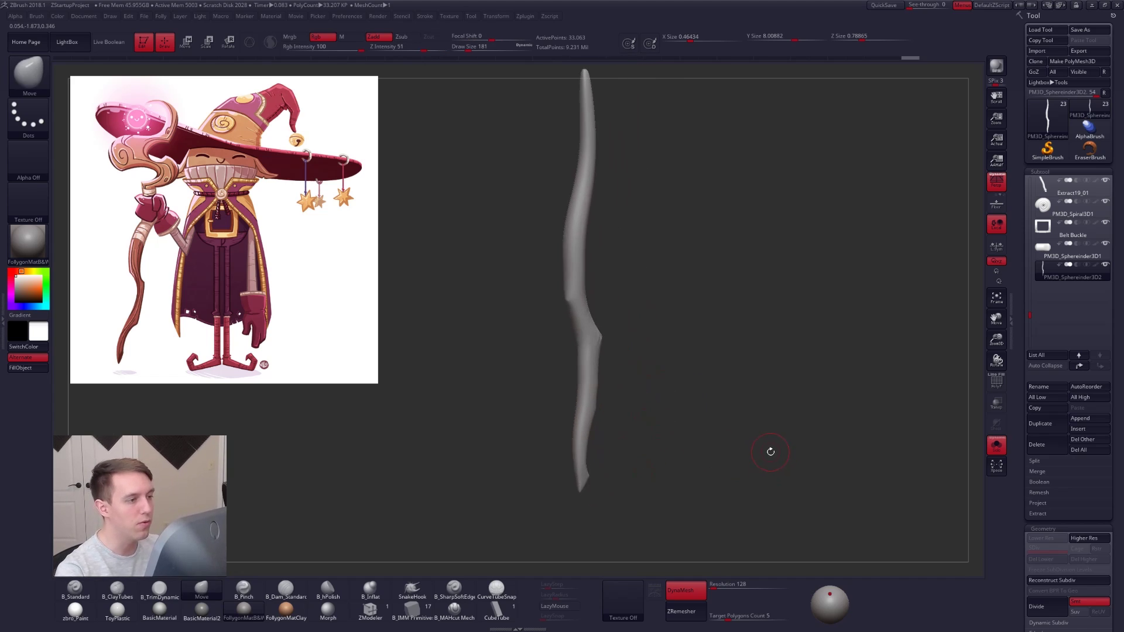
# - Turn the staff to its opposite side and adjust the bend above the knot using the Move brush at draw size 252
pyautogui.moveTo(713, 484)
pyautogui.keyDown('alt'); pyautogui.mouseDown()
pyautogui.moveTo(728, 524)
pyautogui.moveTo(703, 508)
pyautogui.moveTo(621, 498)
pyautogui.mouseUp(); pyautogui.keyUp('alt')
pyautogui.keyDown('ctrl'); pyautogui.moveTo(575, 320); pyautogui.dragTo(582, 329, button='right'); pyautogui.keyUp('ctrl')
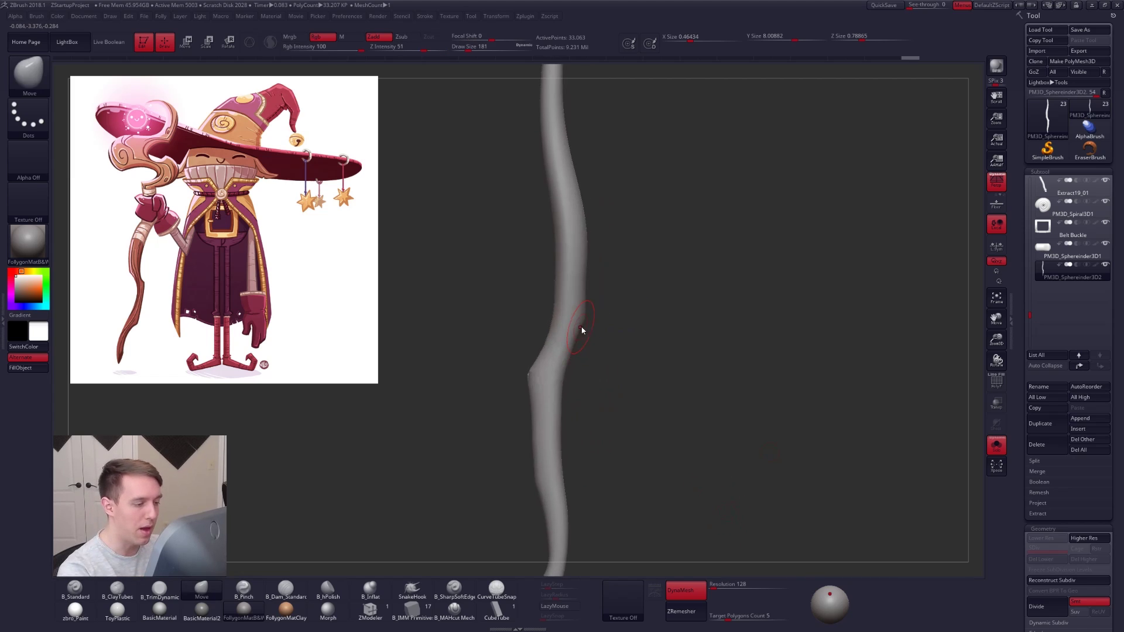
pyautogui.press('space')
pyautogui.moveTo(576, 321); pyautogui.dragTo(587, 320)
pyautogui.keyDown('ctrl'); pyautogui.moveTo(621, 334); pyautogui.dragTo(615, 314, button='right'); pyautogui.keyUp('ctrl')
# - Face the staff from the front and show all subtools to compare it with the whole character
pyautogui.moveTo(644, 328); pyautogui.dragTo(596, 343, button='right')
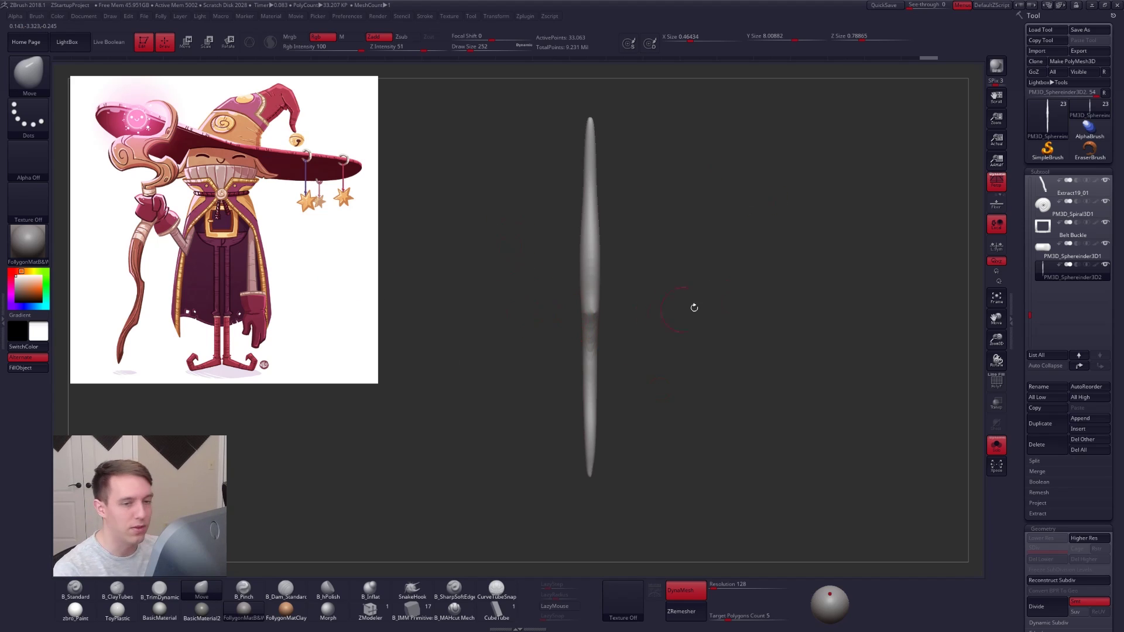
pyautogui.hotkey('alt', 's')
pyautogui.keyDown('ctrl'); pyautogui.moveTo(651, 328); pyautogui.dragTo(626, 356, button='right'); pyautogui.keyUp('ctrl')
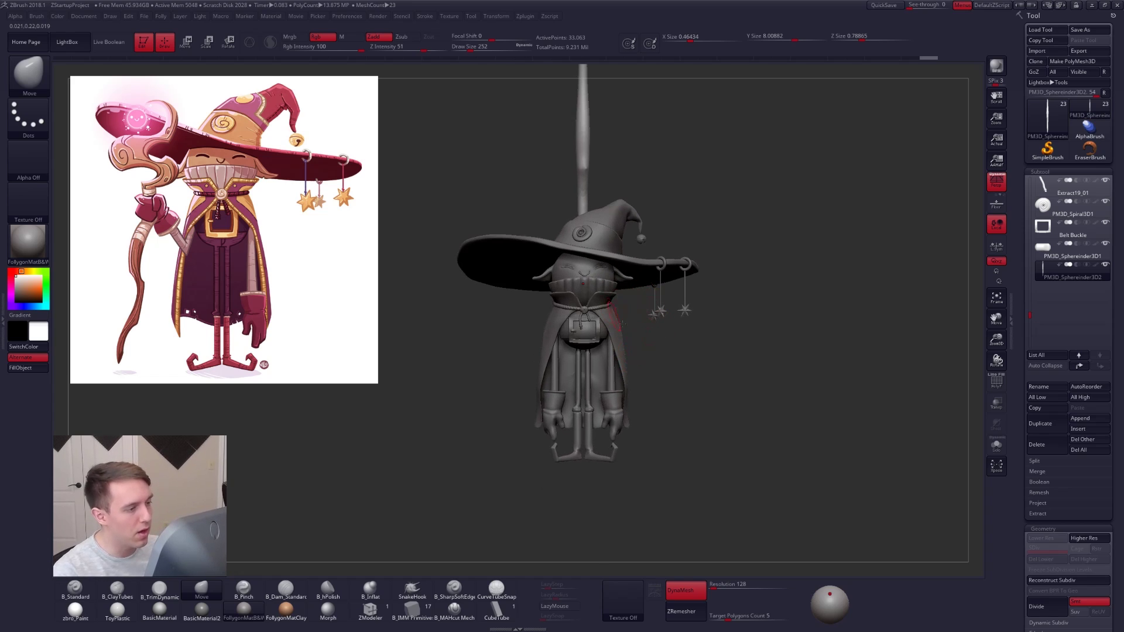